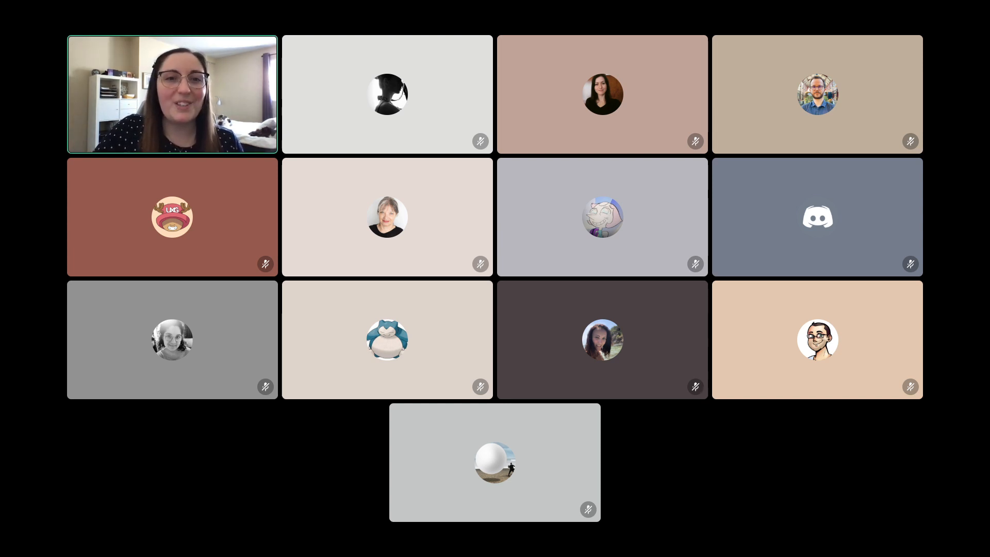
Watch the screen being streamed in the Discussion Générale voice call.
mouse_move(133, 553)
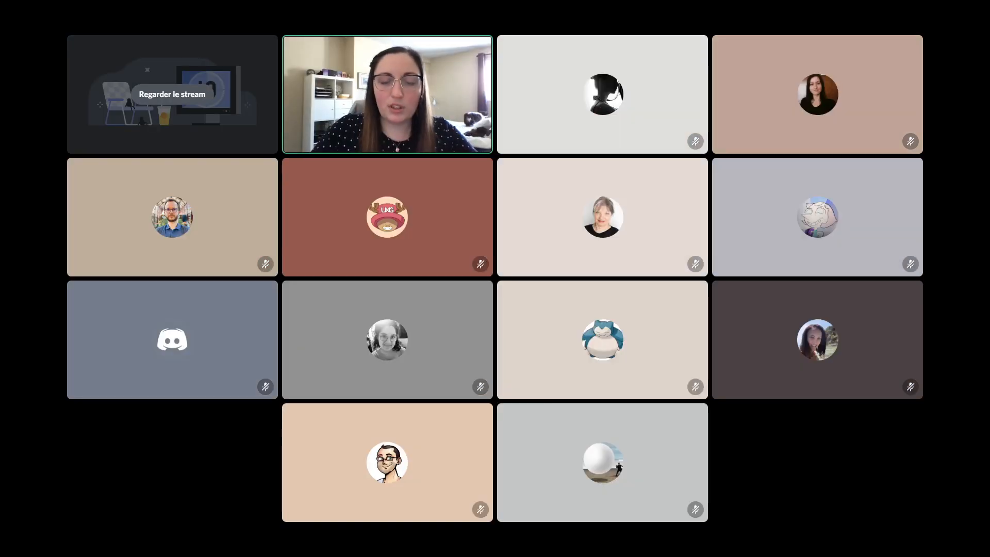
mouse_move(88, 474)
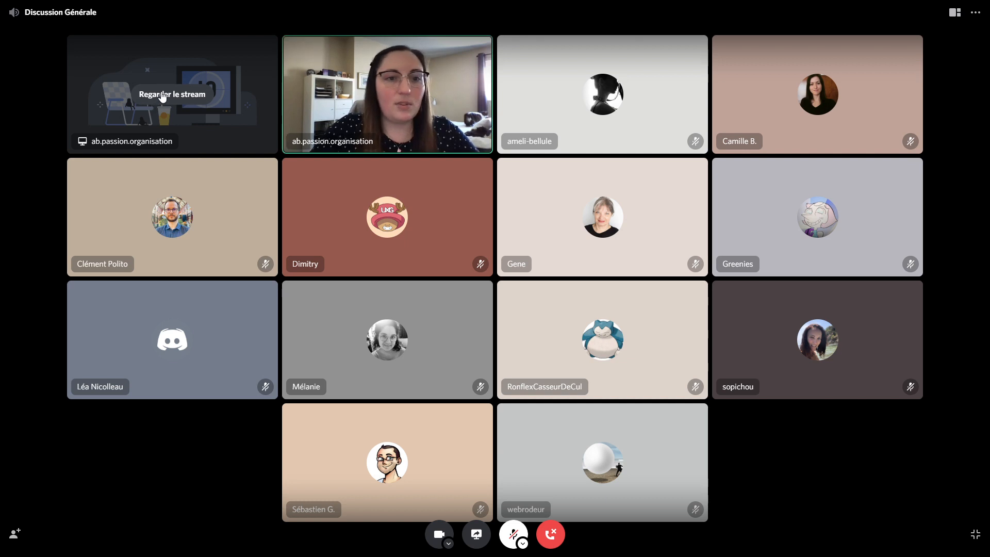
click(166, 96)
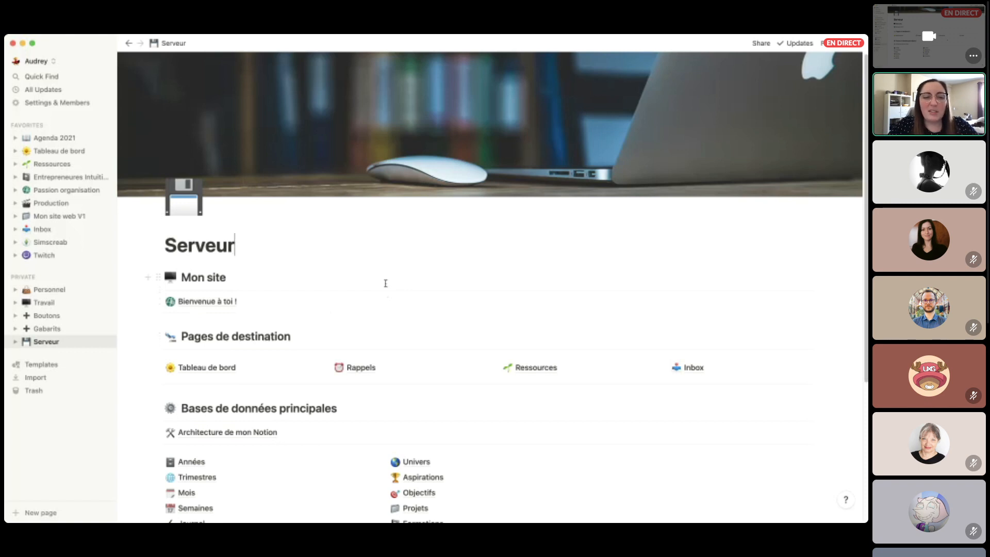
View the Ressources page from the destination pages on Serveur and return to the Serveur page.
scroll(375, 312, down, 3)
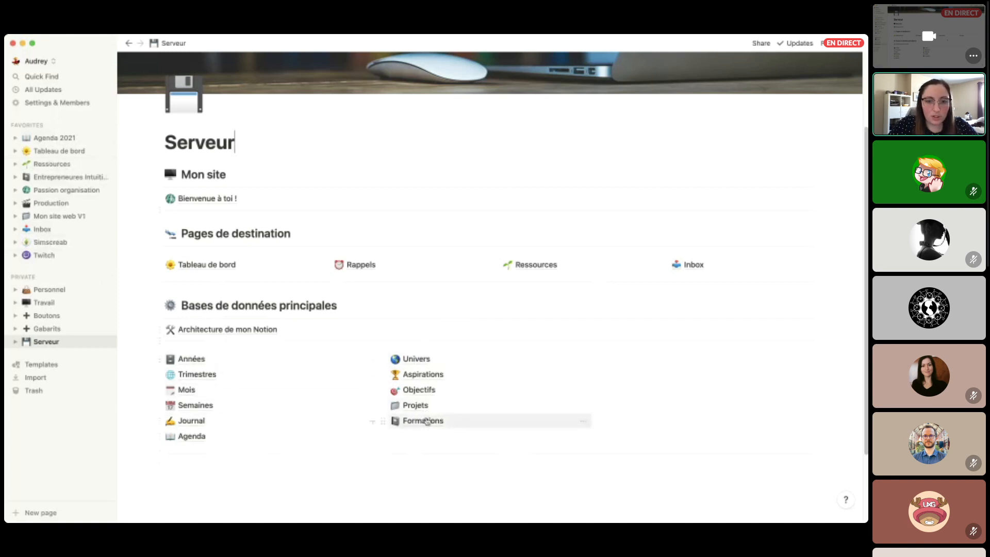
click(550, 270)
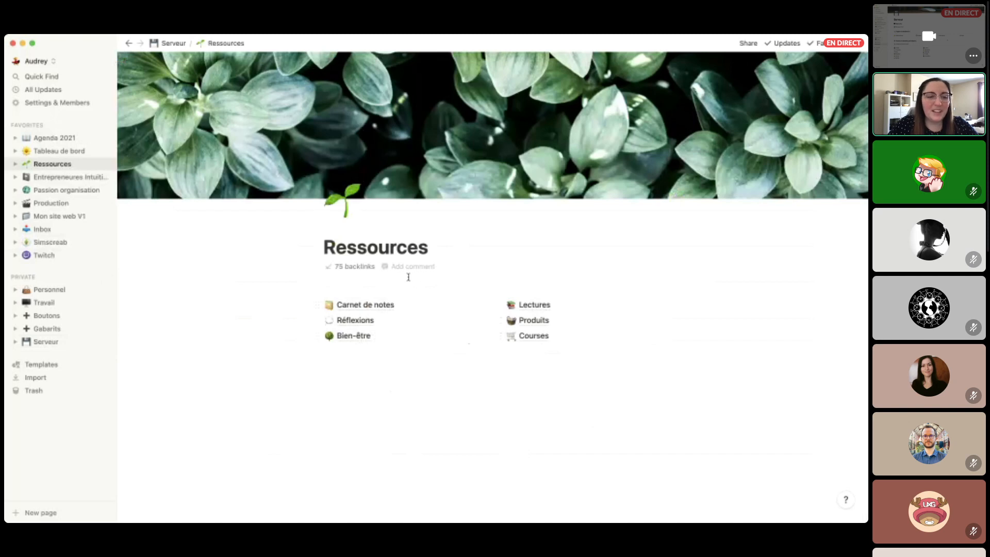
key(super+bracketleft)
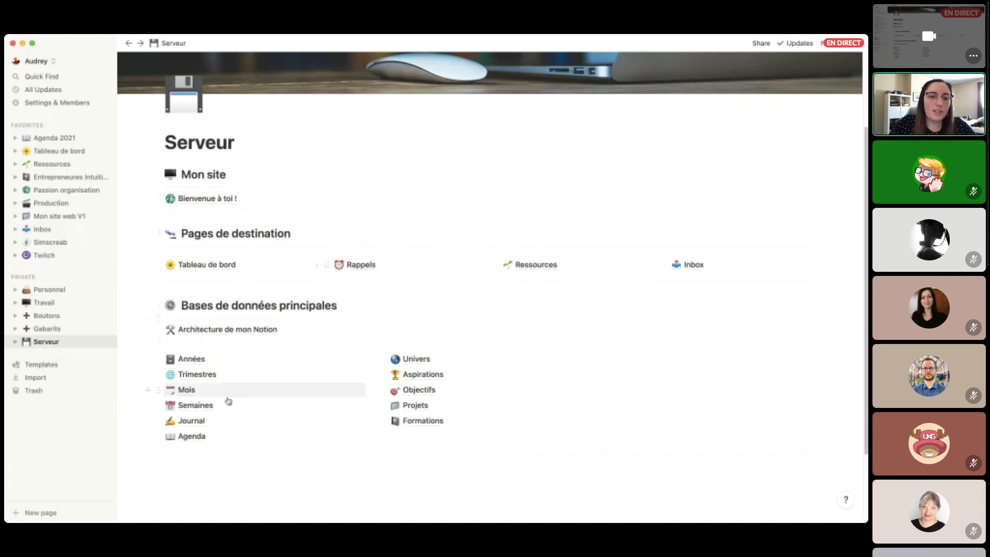
Review the Architecture de mon Notion page, including the contents of the Années toggle, and return to the Serveur page.
click(277, 331)
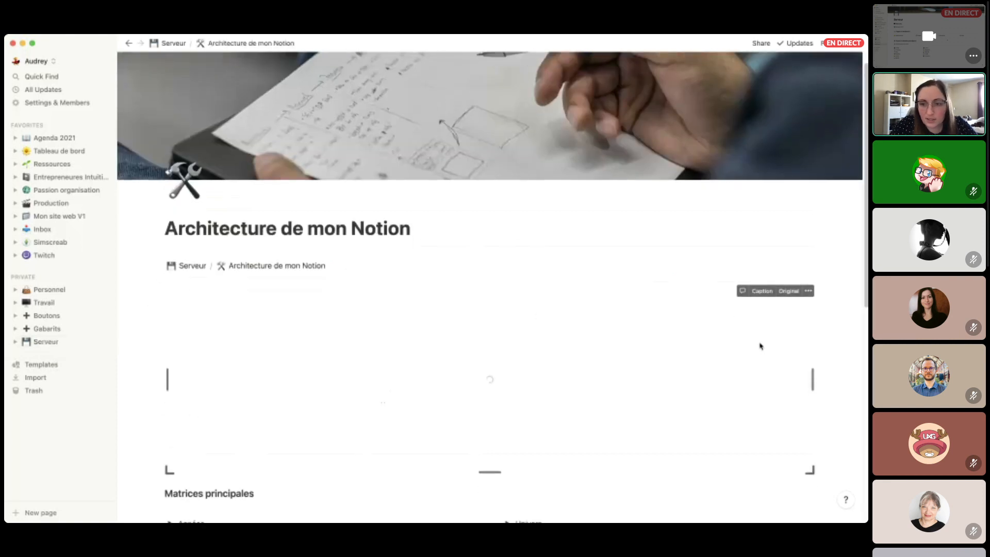
scroll(763, 343, down, 2)
scroll(526, 307, down, 2)
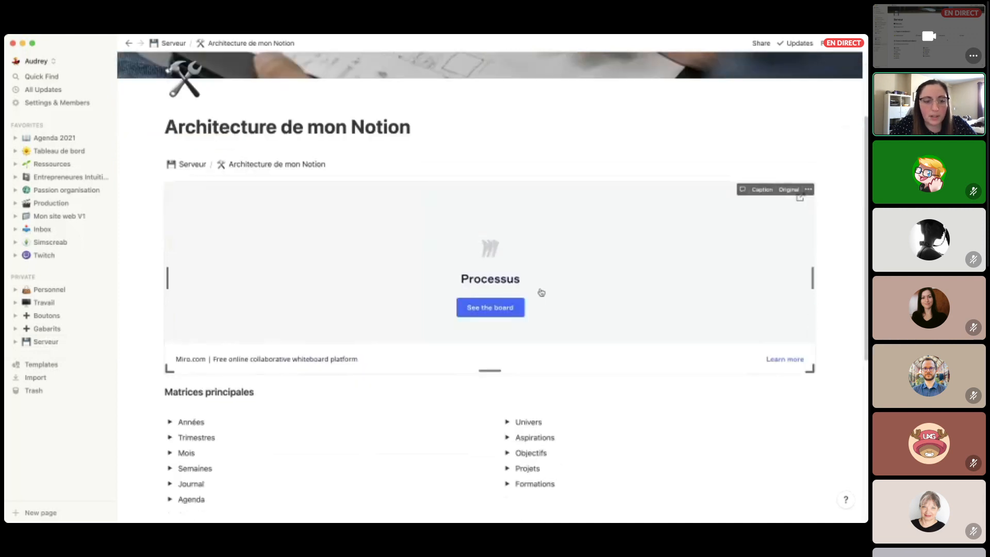
scroll(541, 292, down, 2)
scroll(536, 281, down, 2)
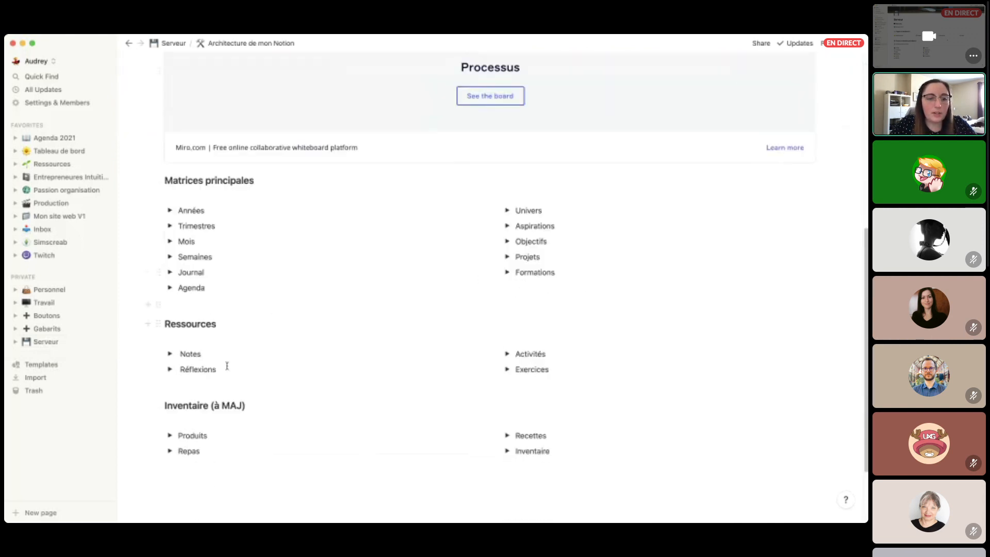
click(169, 210)
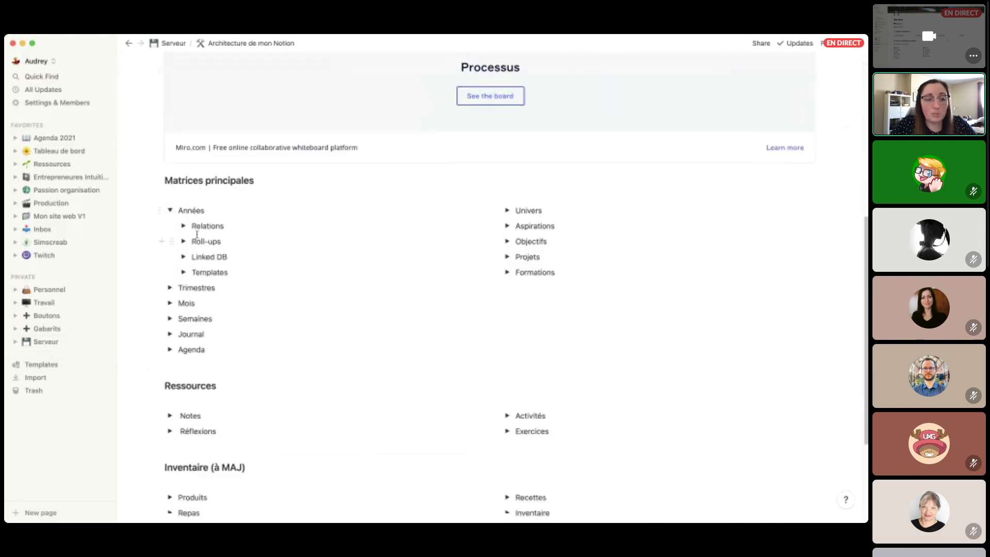
click(170, 211)
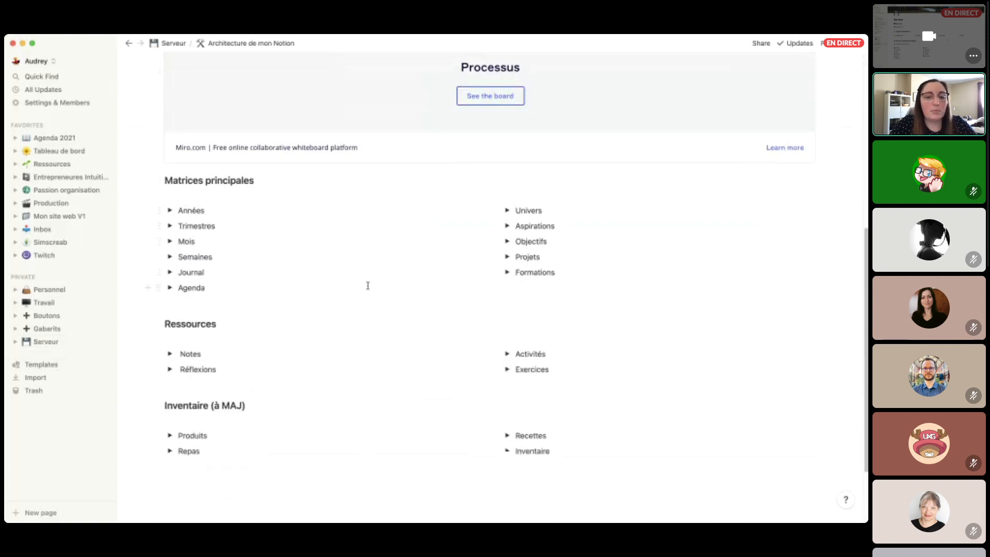
scroll(364, 285, up, 5)
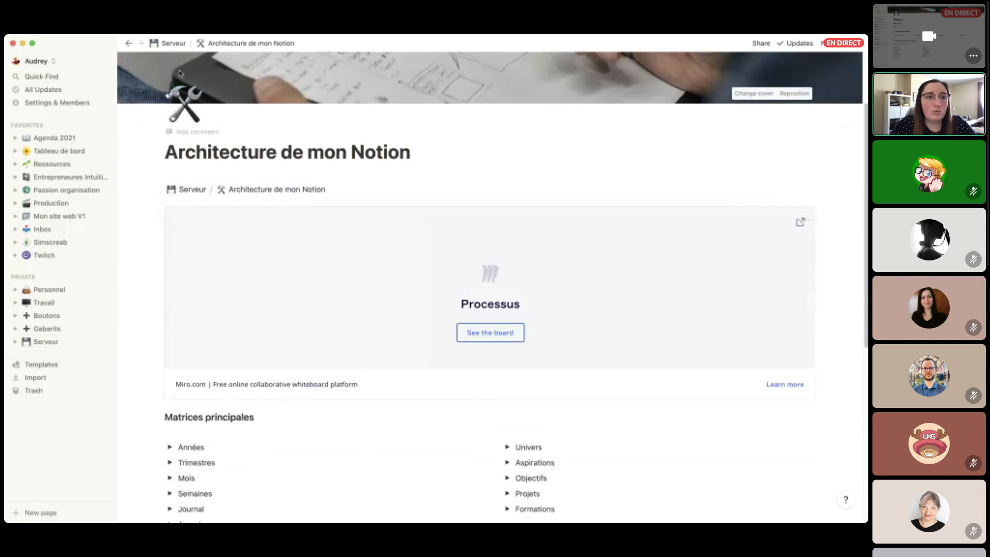
click(174, 43)
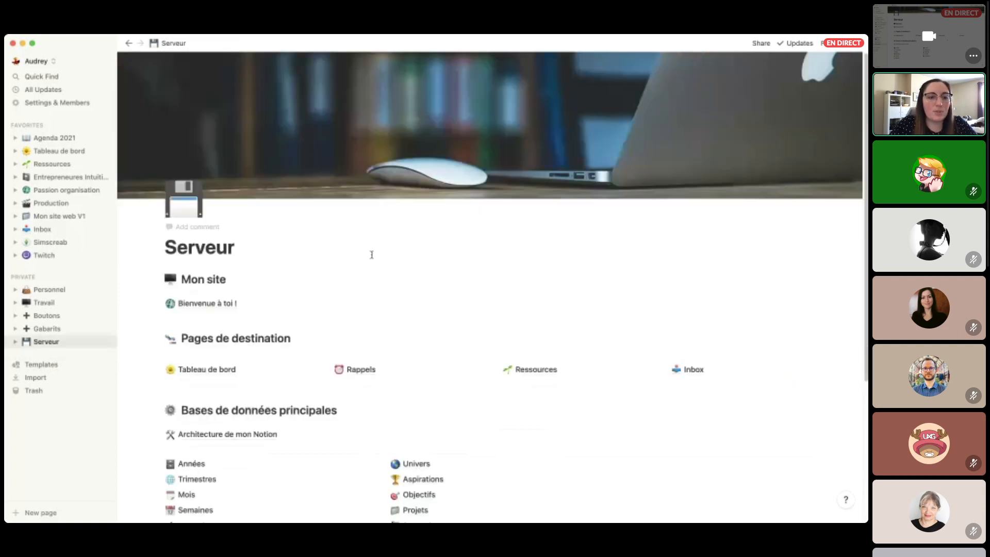
scroll(317, 422, down, 1)
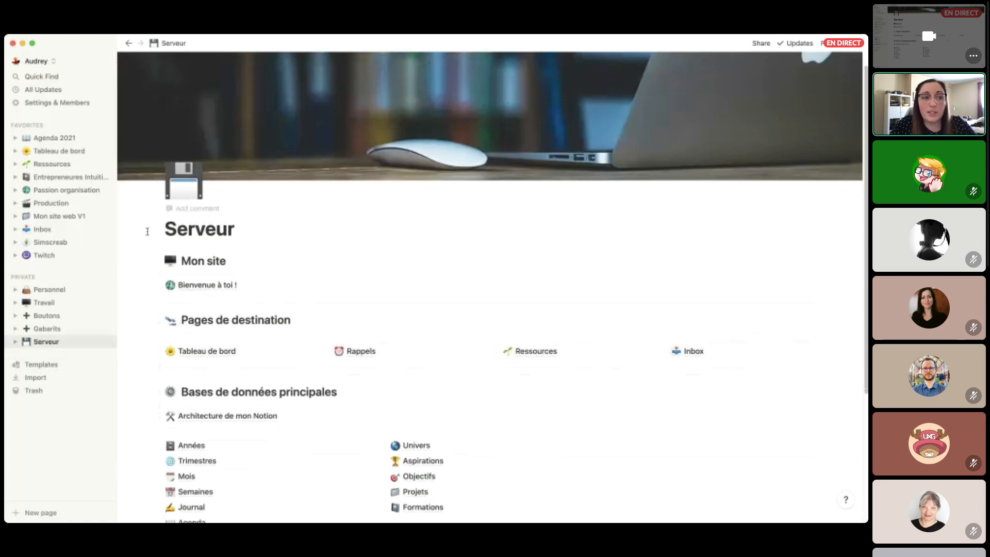
Open the Agenda 2021 page and view the block types the Manifesto block can be turned into.
click(51, 138)
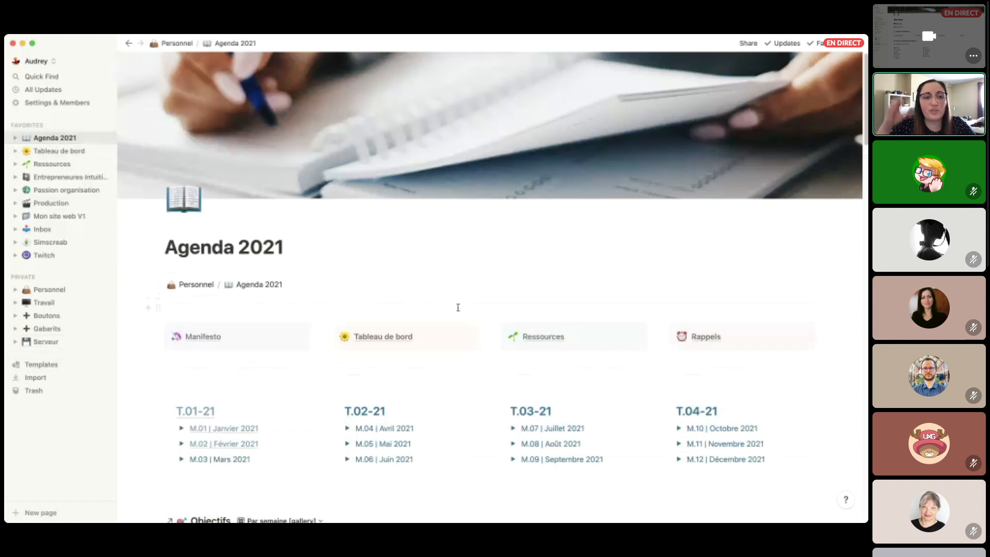
scroll(446, 297, down, 1)
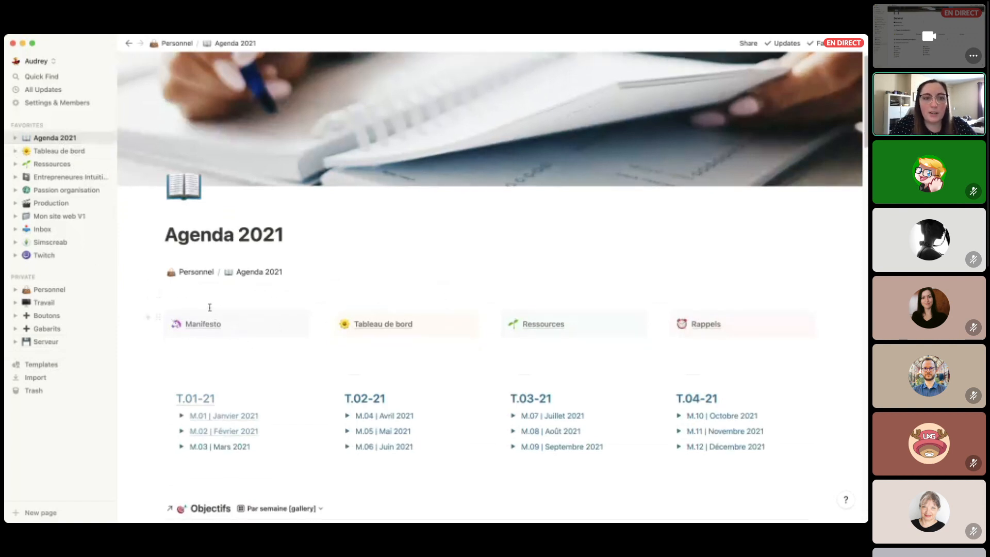
click(158, 316)
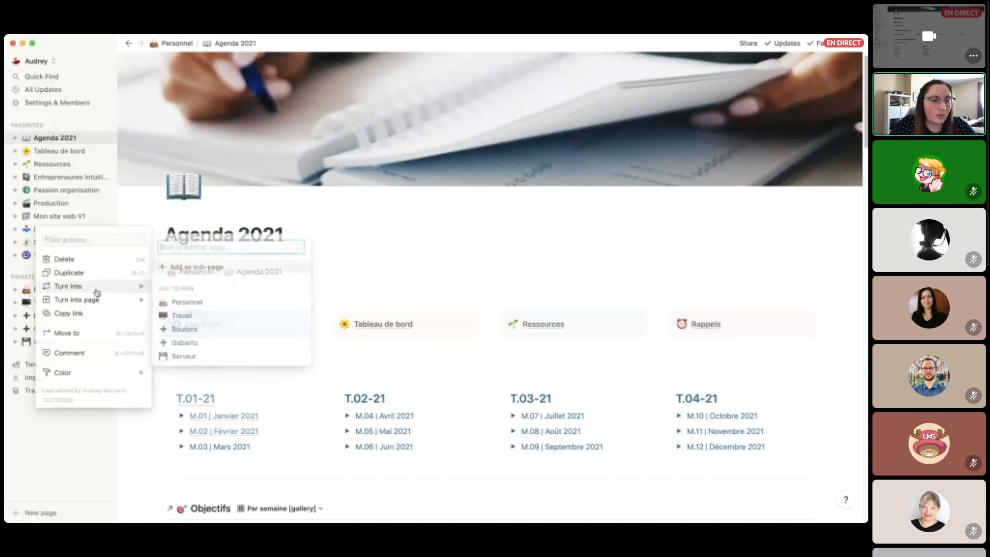
mouse_move(96, 292)
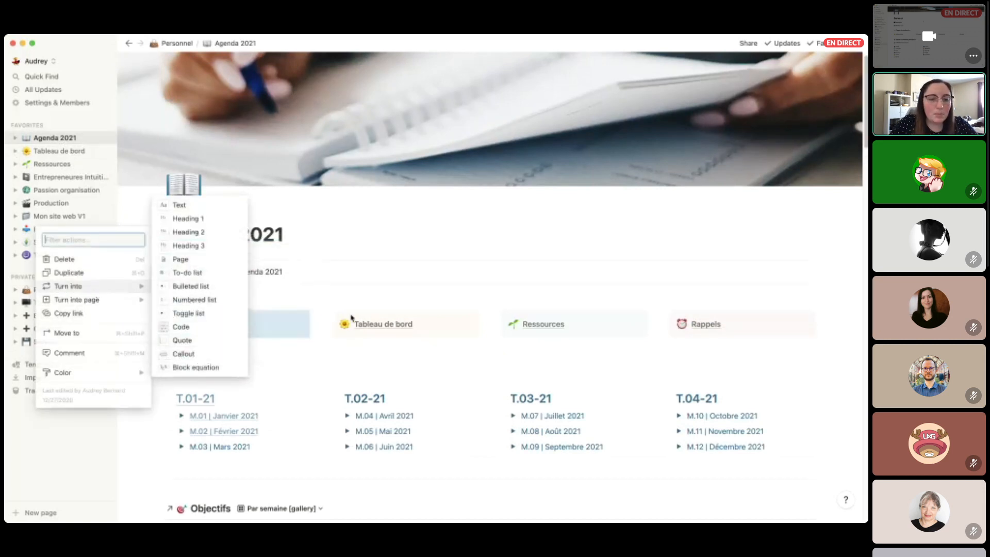
click(336, 310)
click(257, 324)
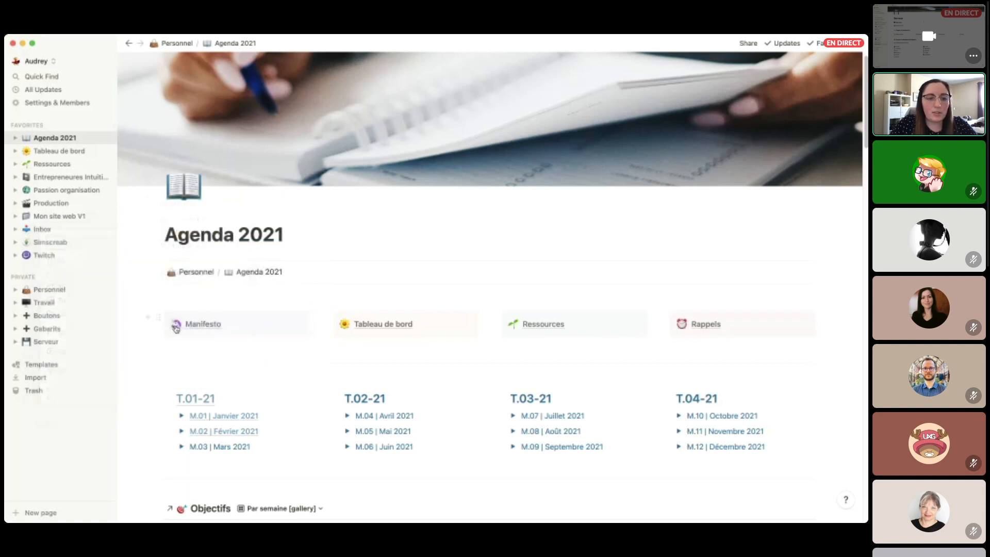
View the text and background color options for the Manifesto block without applying one.
click(160, 318)
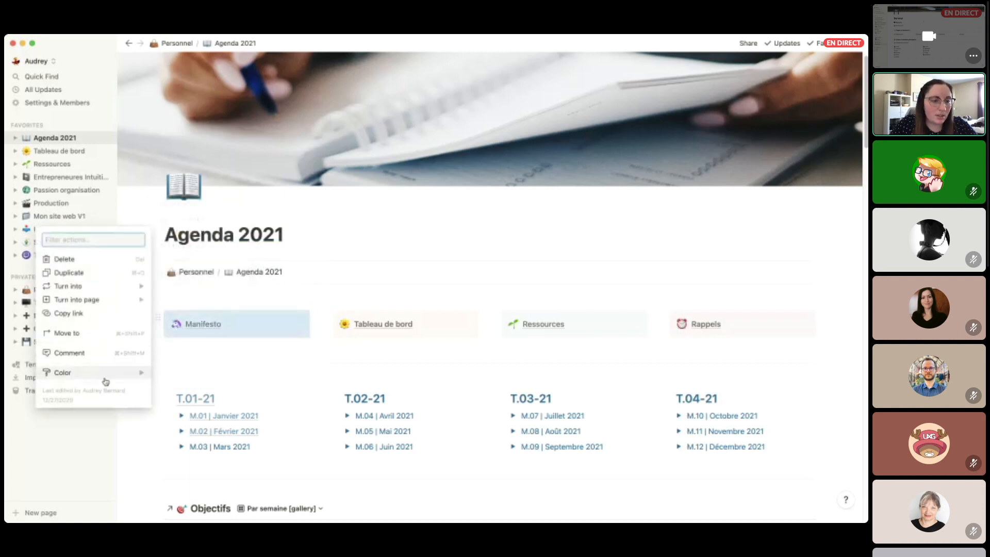
mouse_move(131, 377)
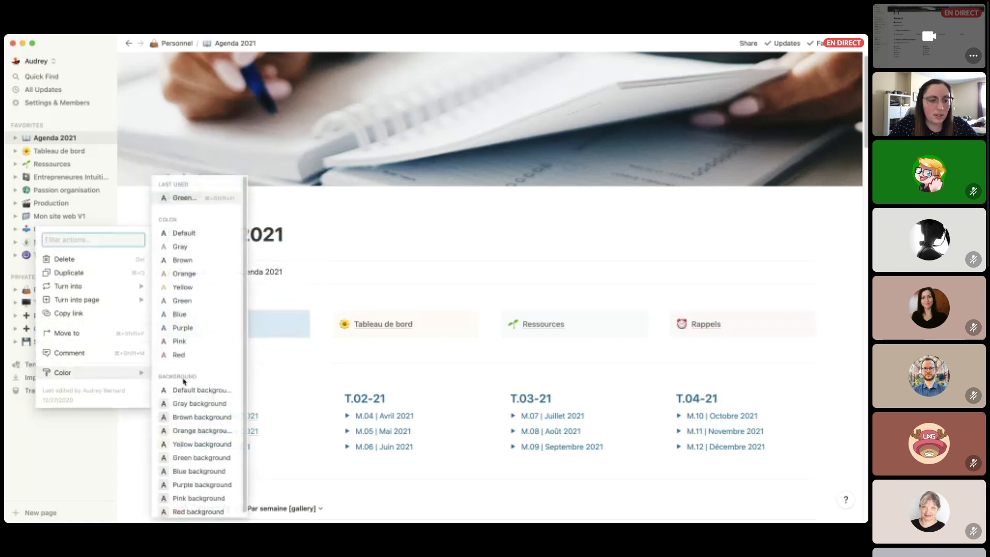
click(290, 324)
click(261, 316)
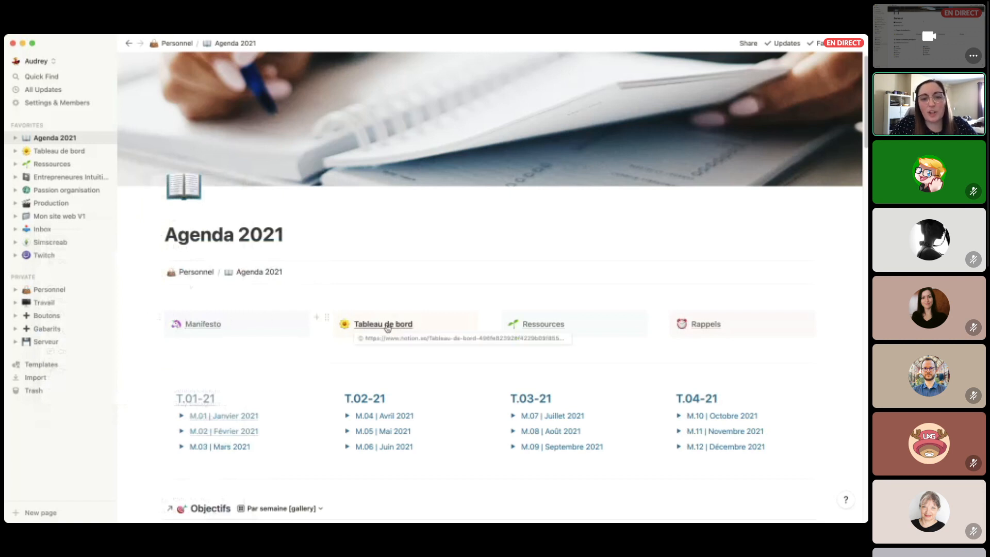
Revisit the Serveur page, then return to Agenda 2021 and look over its shortcut blocks and quarterly columns.
click(60, 342)
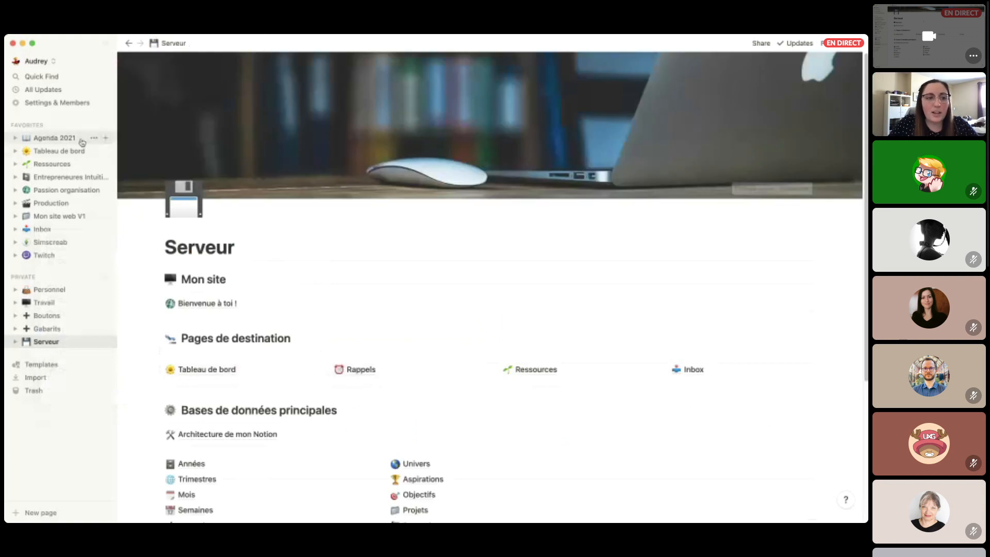
click(63, 141)
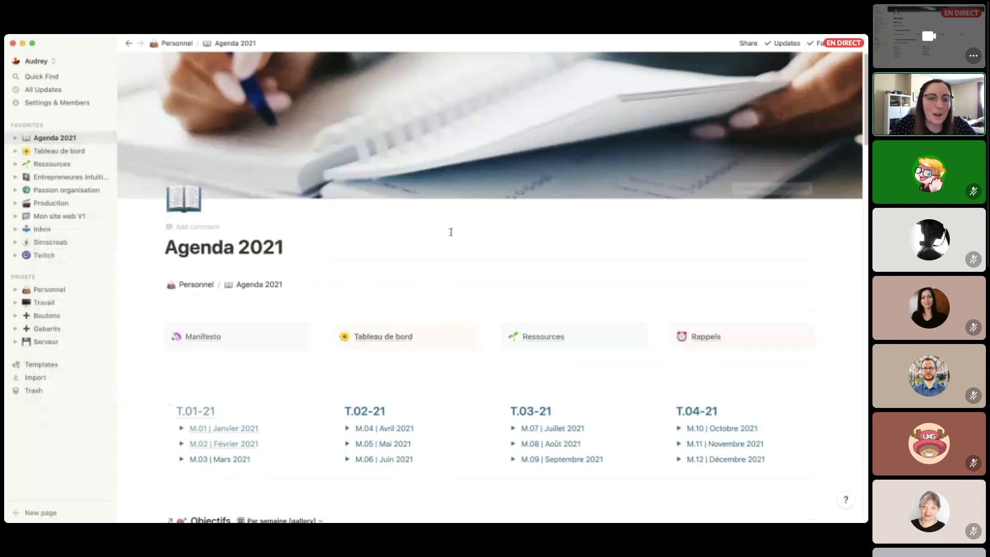
scroll(451, 229, down, 1)
scroll(453, 230, down, 3)
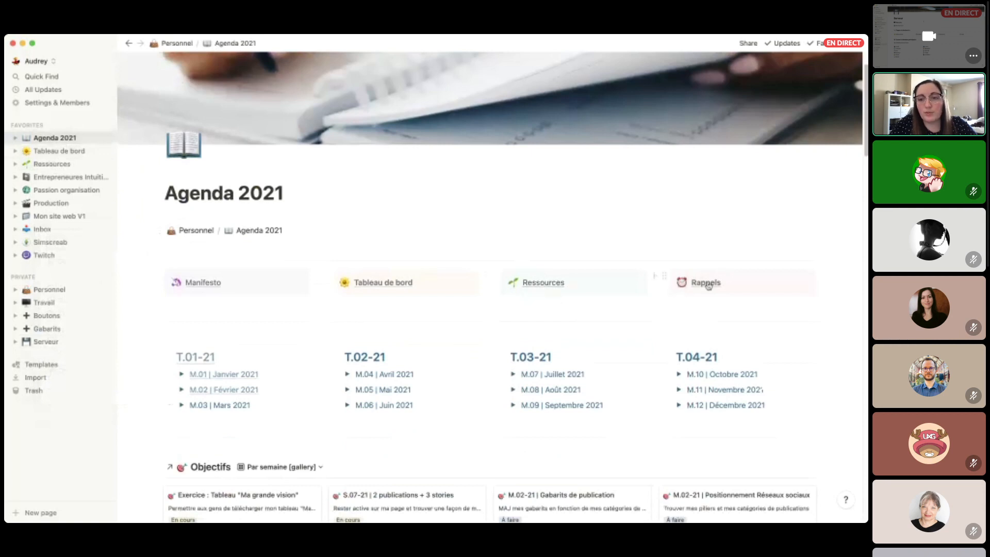
scroll(728, 277, down, 4)
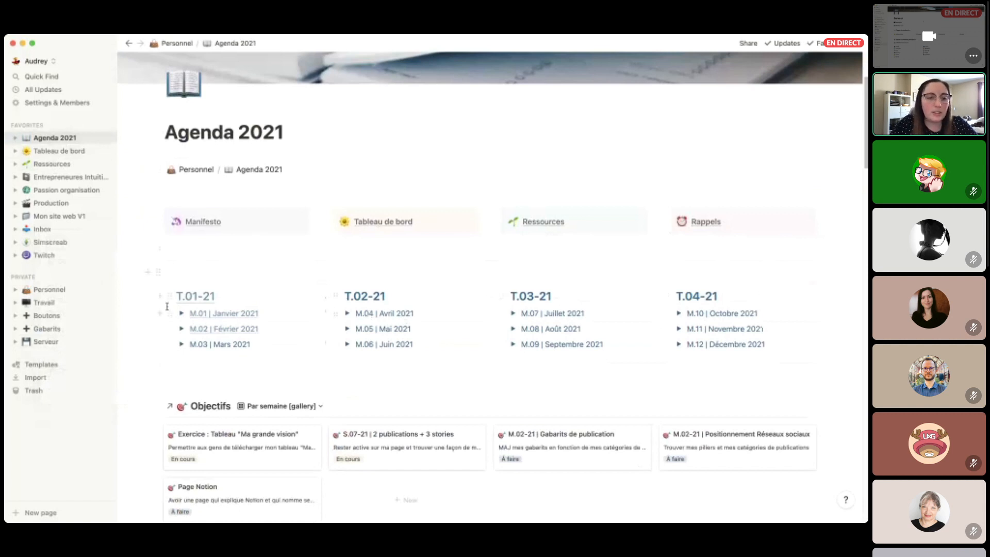
Expand the M.02 | Février 2021 toggle and view the block types it can be turned into.
click(182, 329)
click(170, 328)
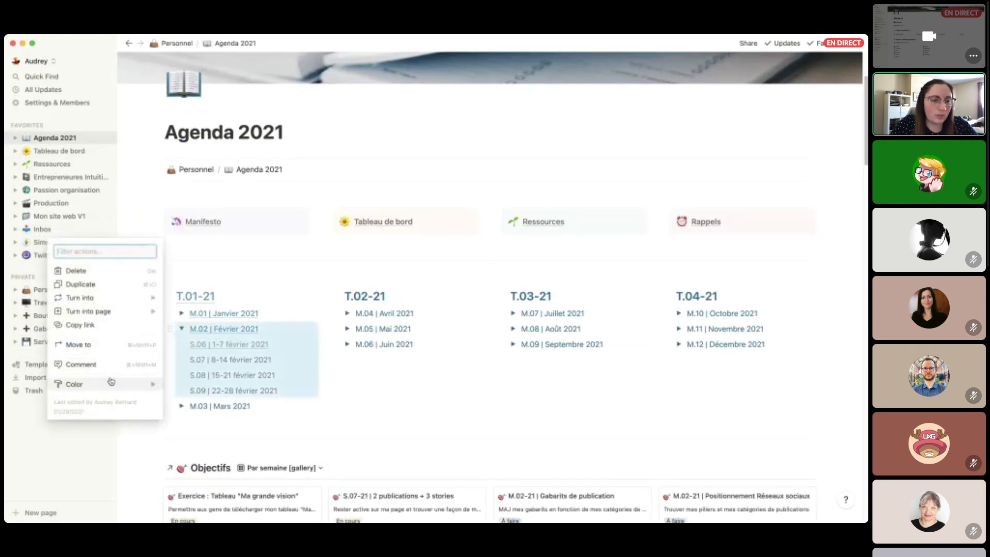
mouse_move(101, 297)
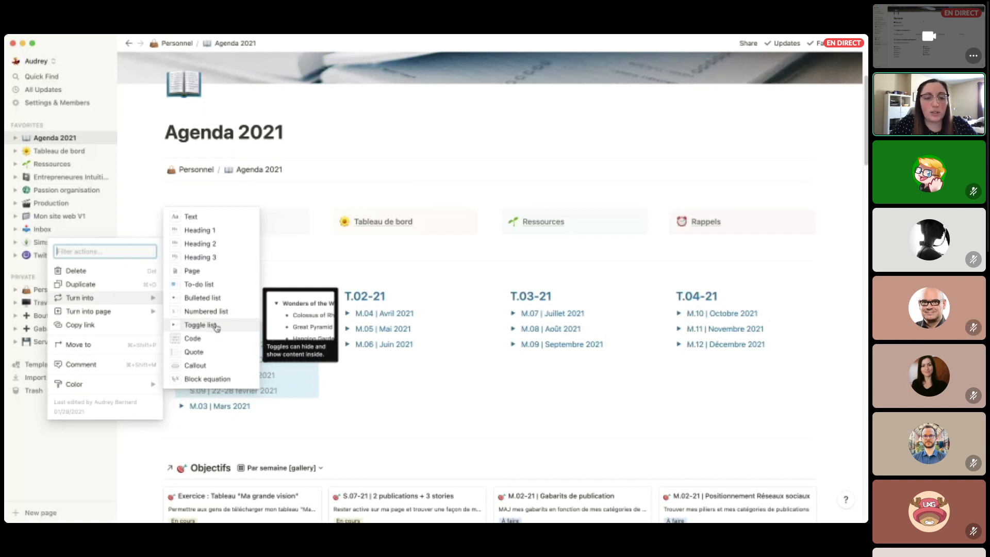
click(246, 322)
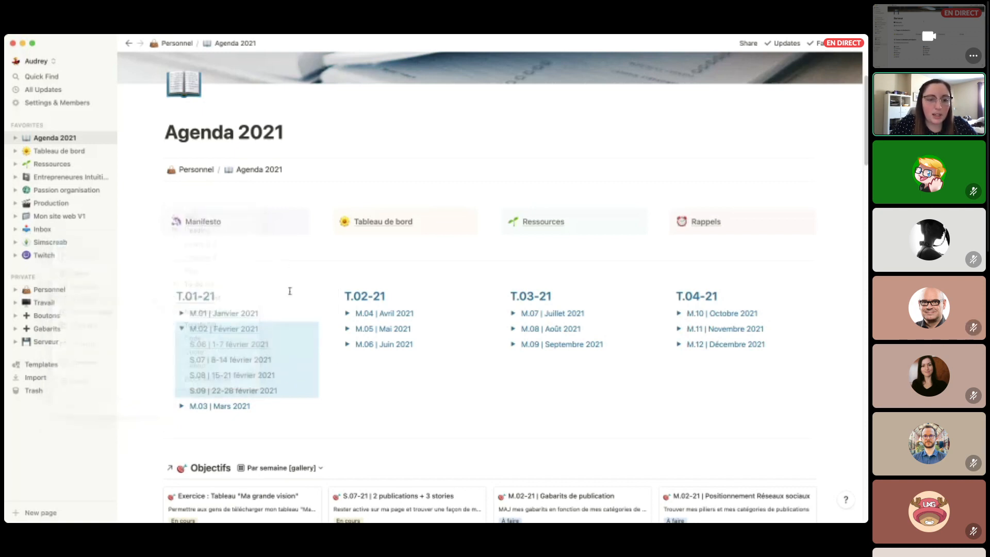
click(220, 357)
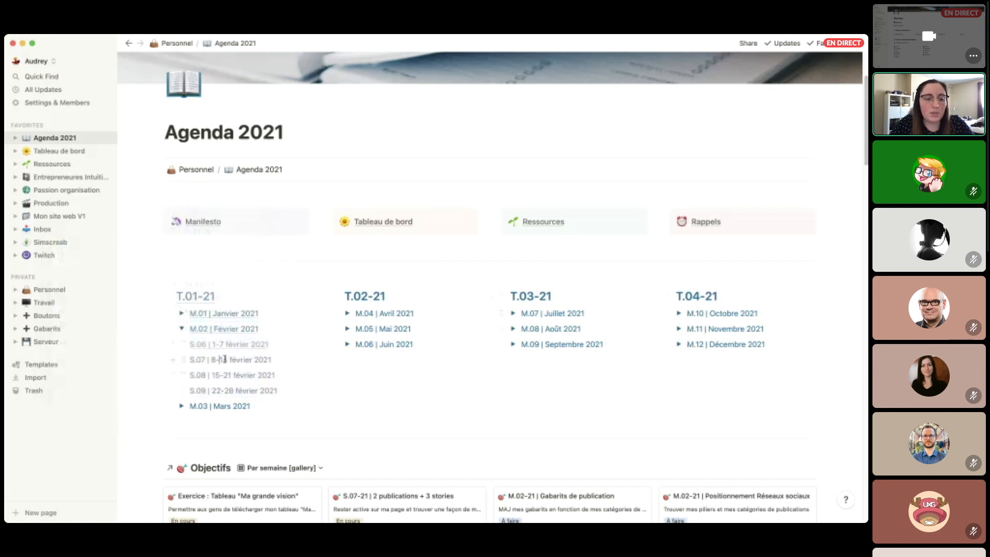
Link the "S.07 | 8-14 février 2021" line to the page of the same name in the Semaines database.
scroll(219, 356, down, 1)
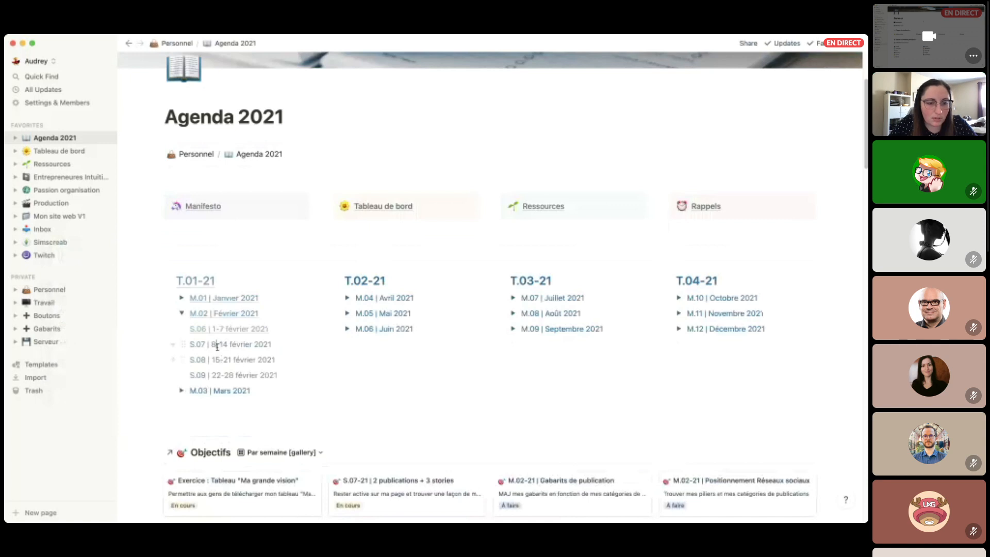
triple_click(216, 346)
click(213, 326)
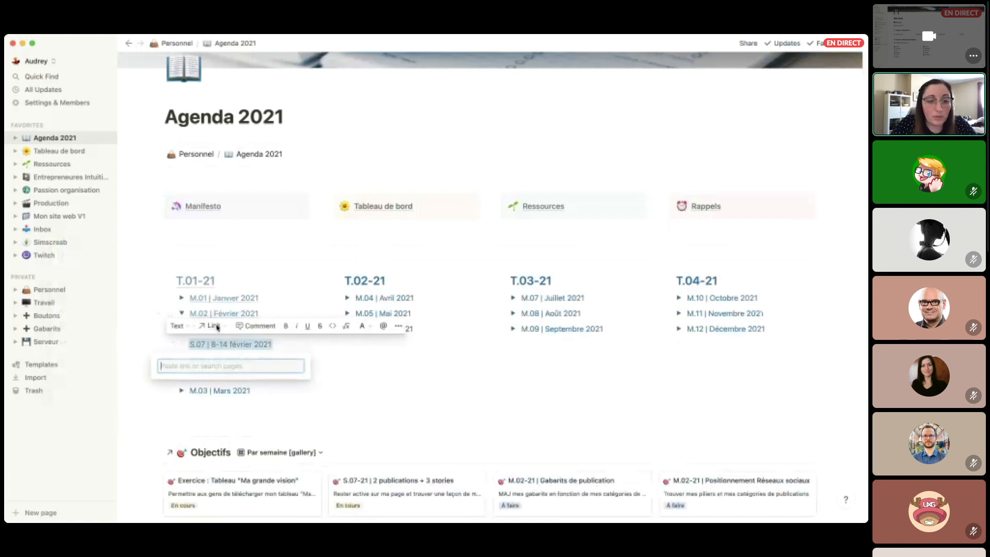
text(S.07)
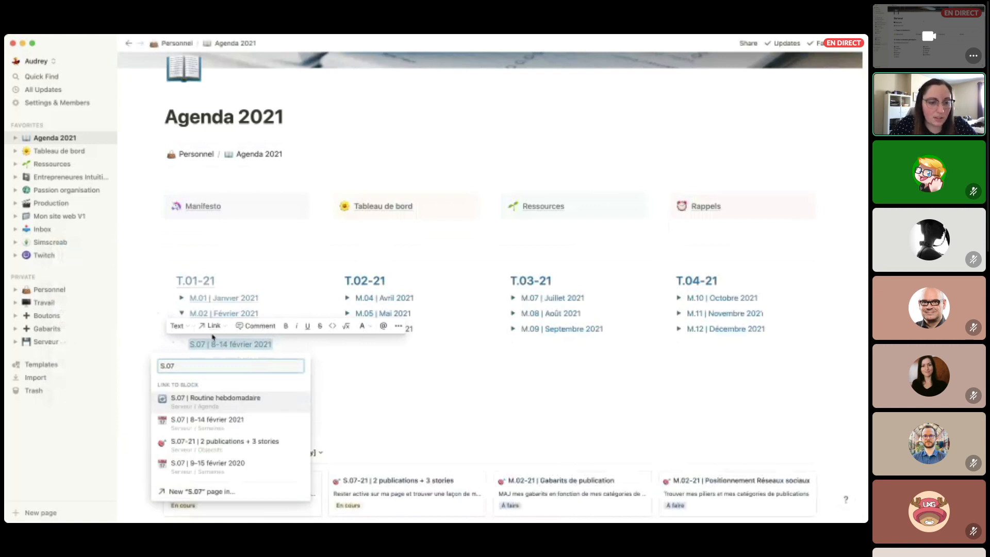
click(219, 423)
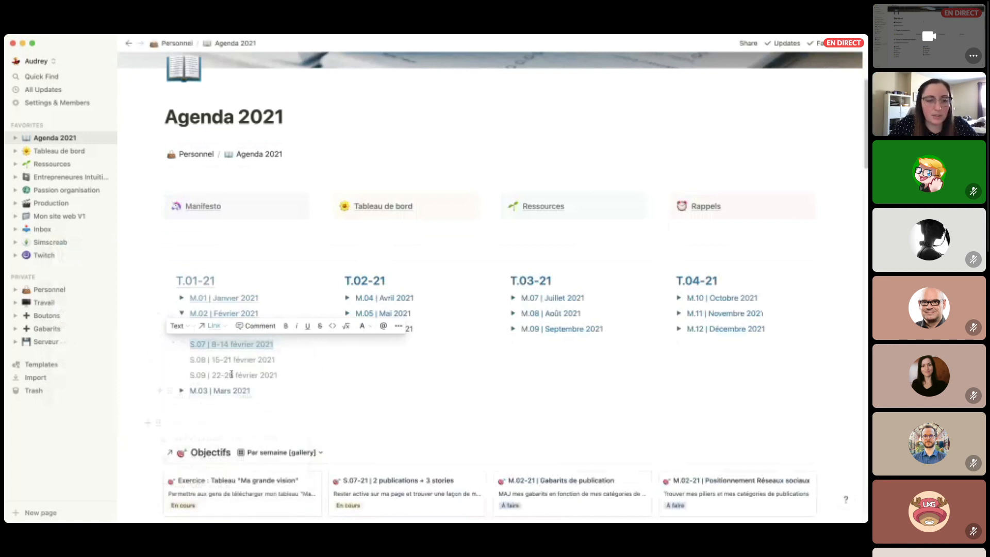
click(225, 358)
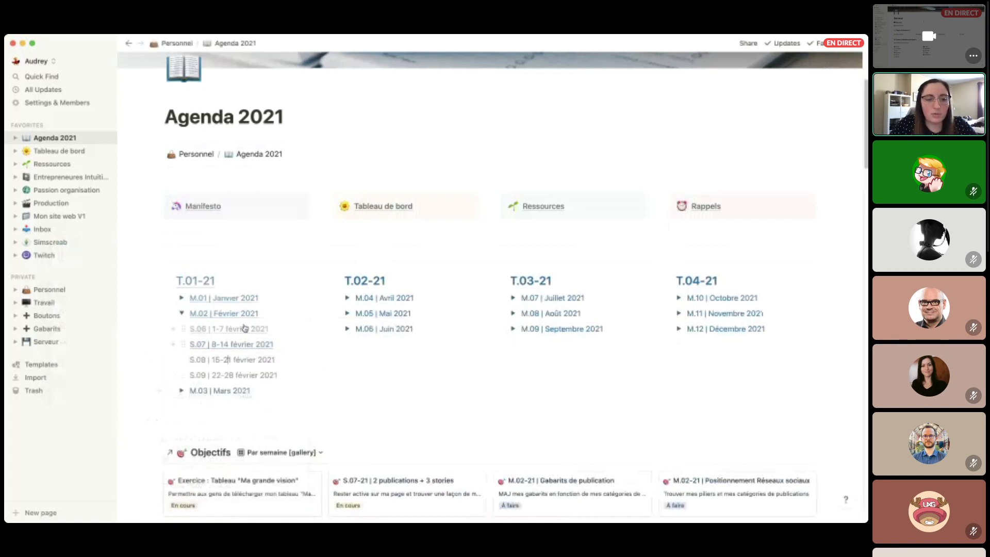
Follow the "S.07 | 8-14 février 2021" link to its week page, return to Agenda 2021 and collapse the M.02 toggle.
click(232, 344)
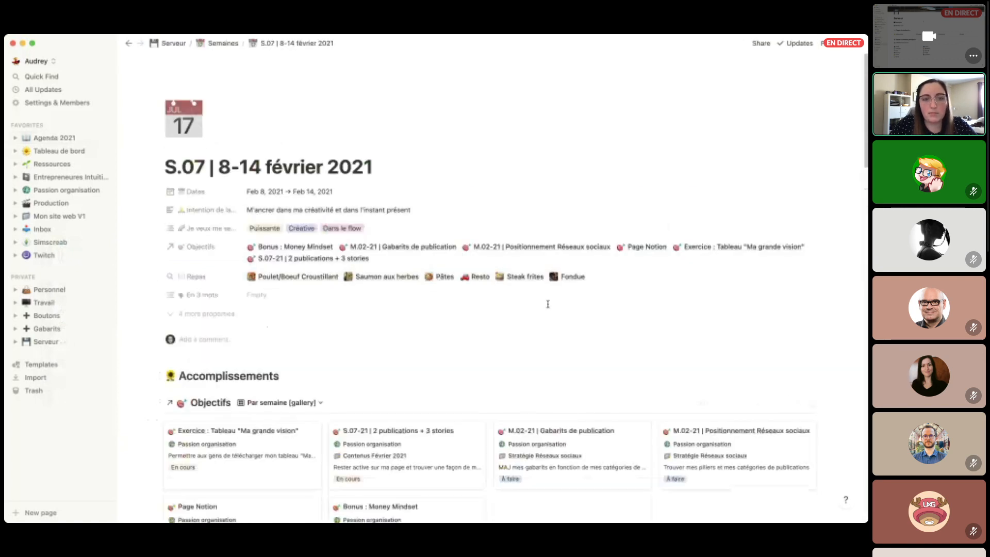
key(super+bracketleft)
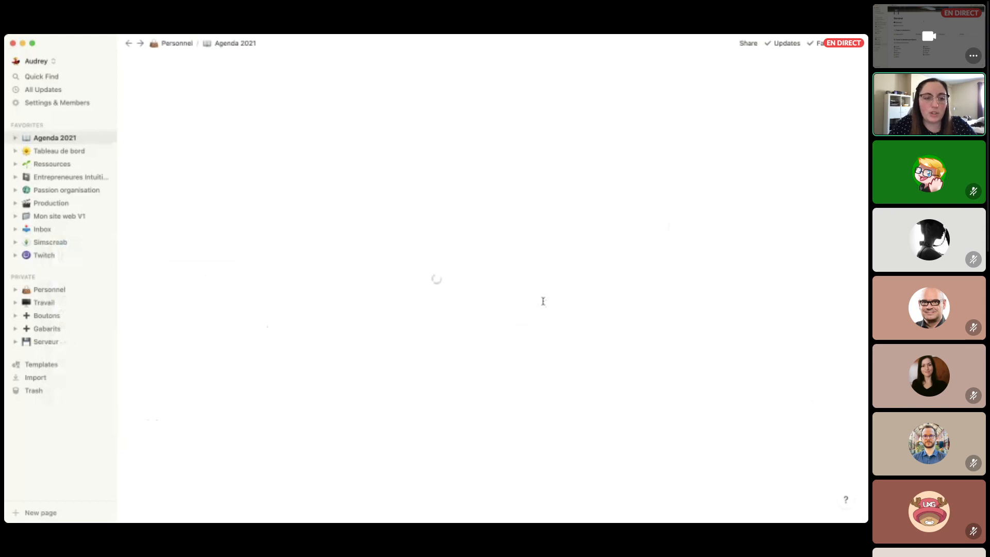
click(181, 313)
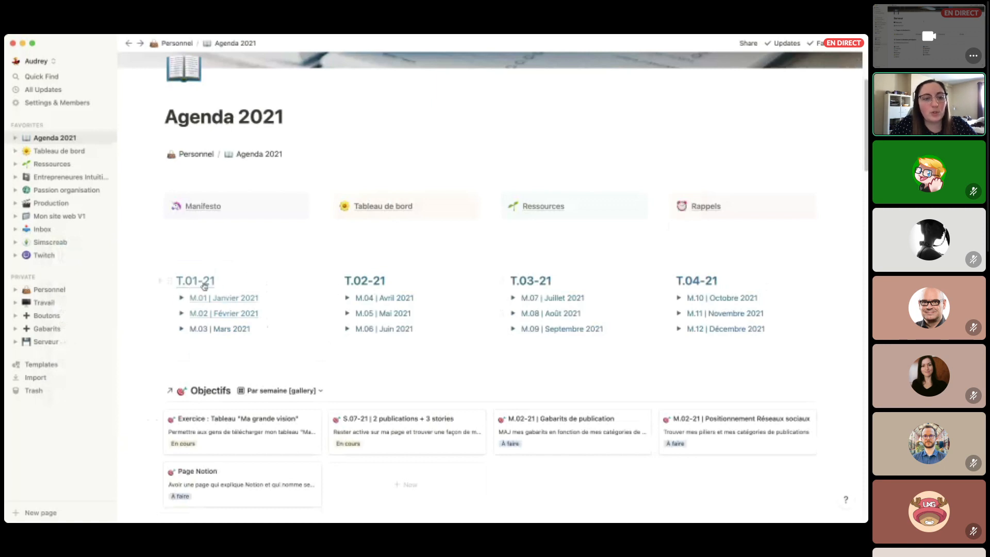
Link the "S.05 | 25-31 janvier 2021" line under M.01 | Janvier 2021 to the page of the same name in the Semaines database.
click(182, 299)
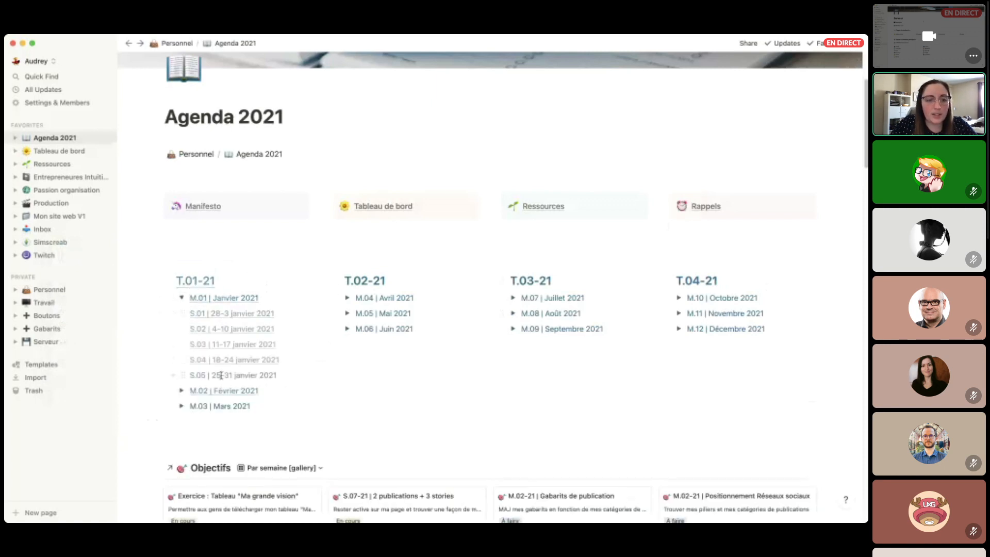
triple_click(222, 378)
click(217, 356)
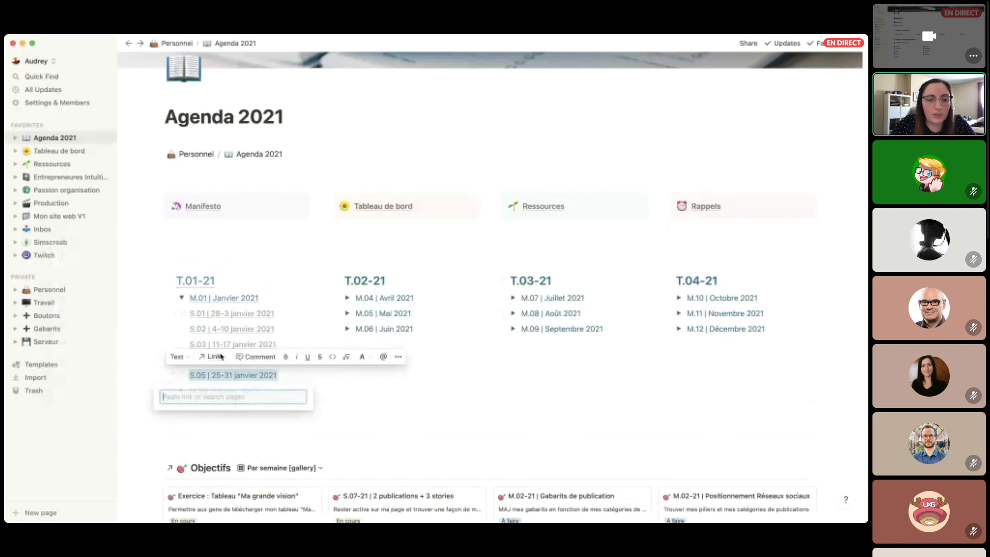
text(S.05)
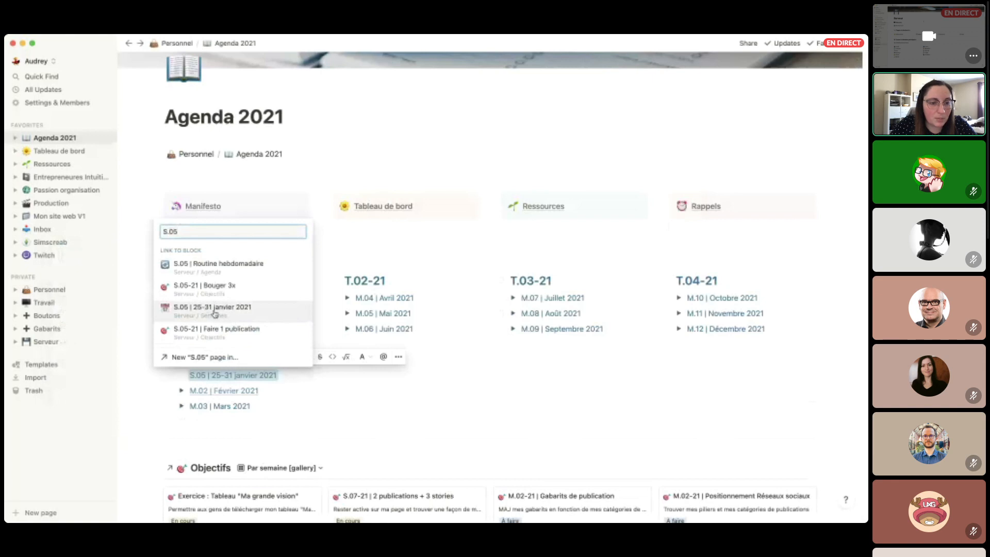
click(221, 316)
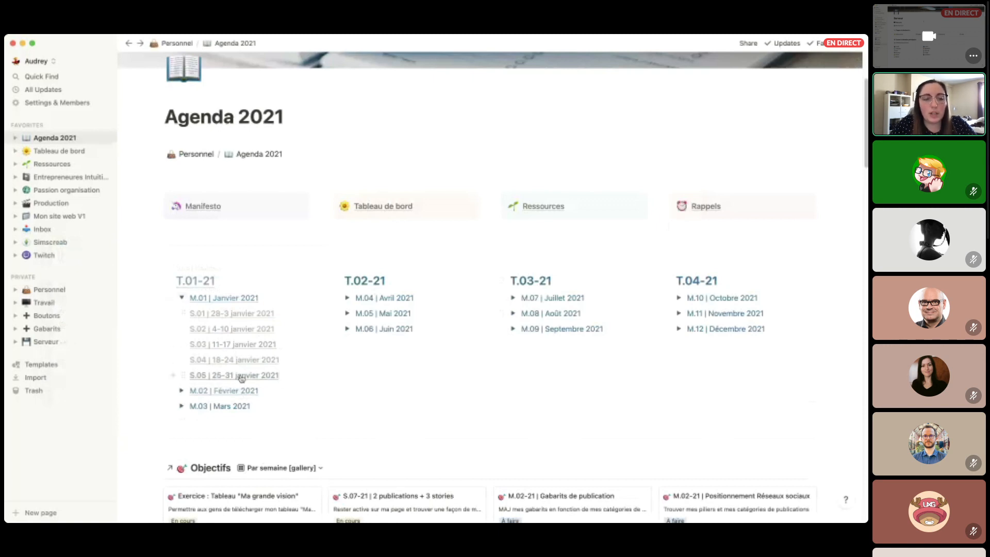
click(182, 297)
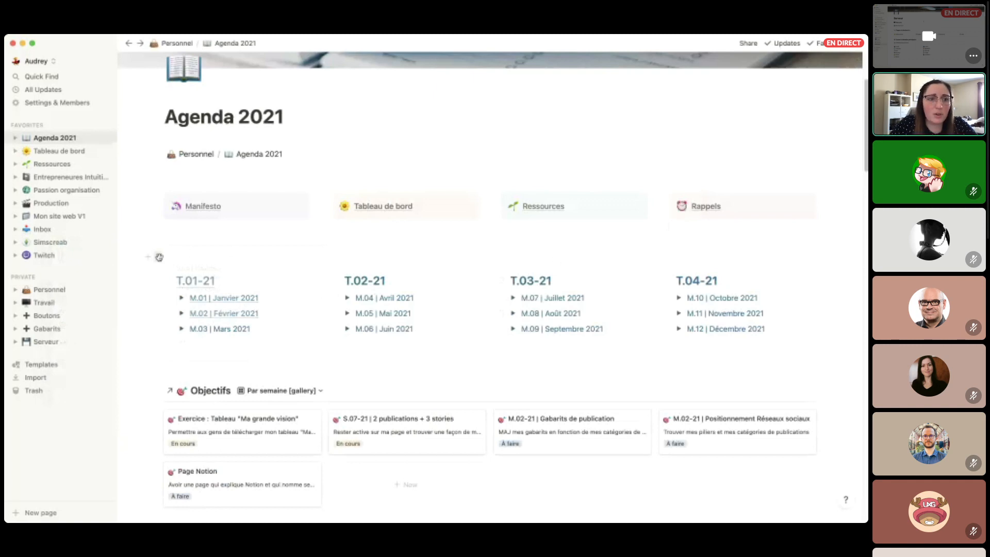
Select the whole block of quarterly columns without applying any action, and open the A.2021 page through the Manifesto shortcut.
click(158, 259)
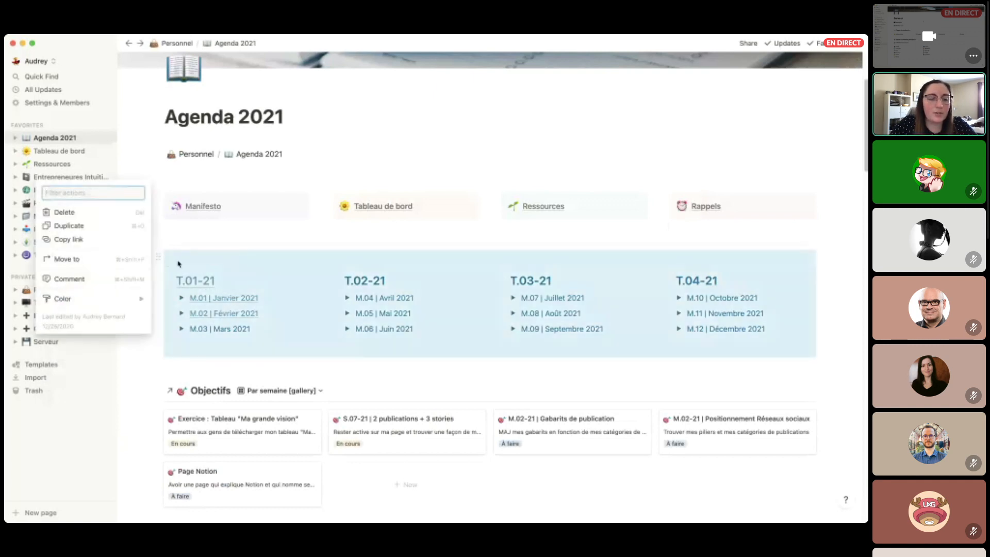
click(236, 270)
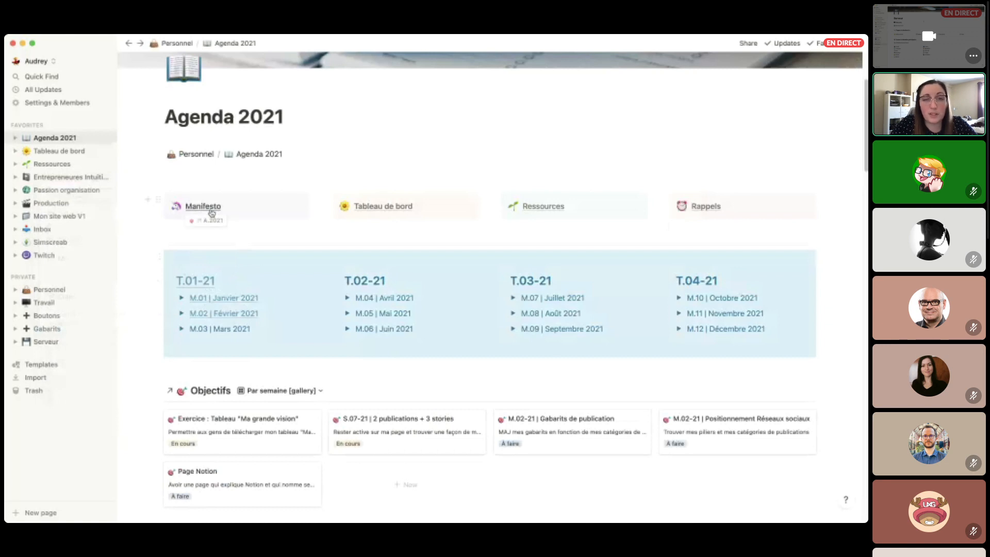
click(212, 211)
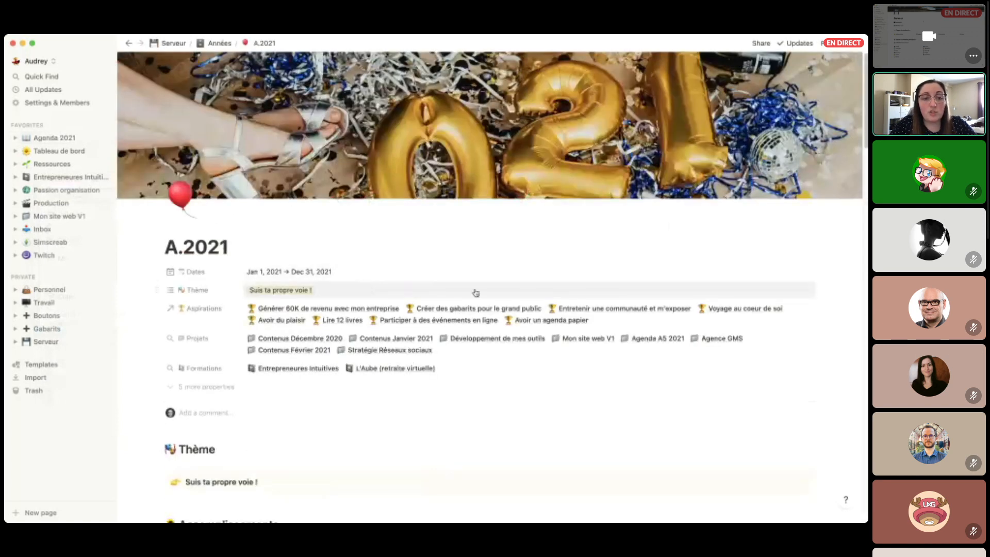
Look through the A.2021 page's properties, Thème, Aspirations and "Imaginer l'année à venir" sections down to the quarterly columns.
scroll(579, 348, down, 1)
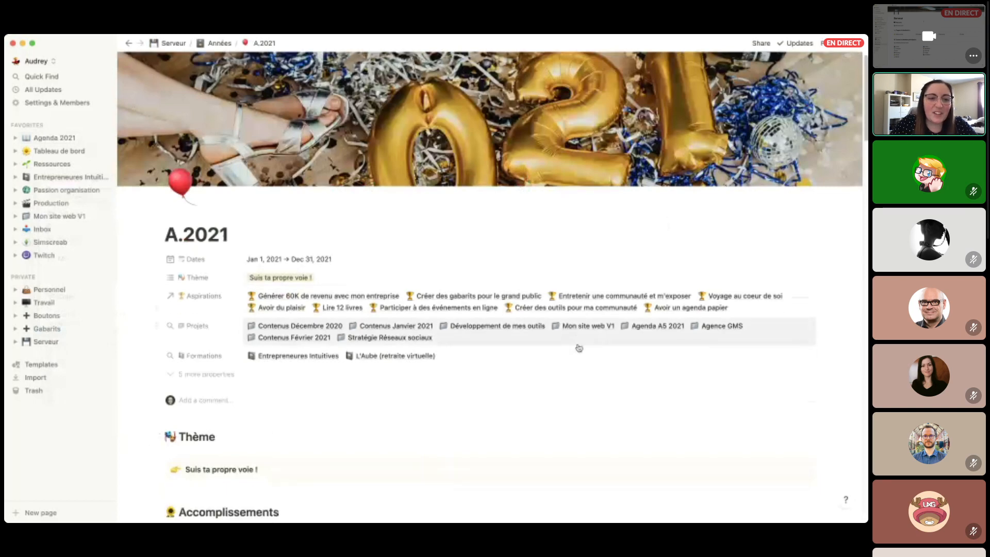
scroll(578, 348, down, 5)
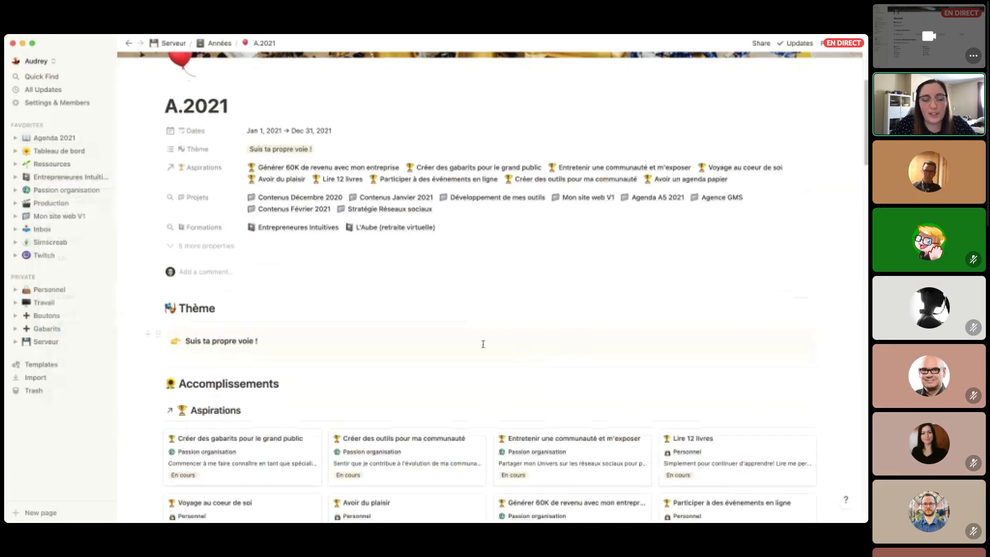
click(315, 345)
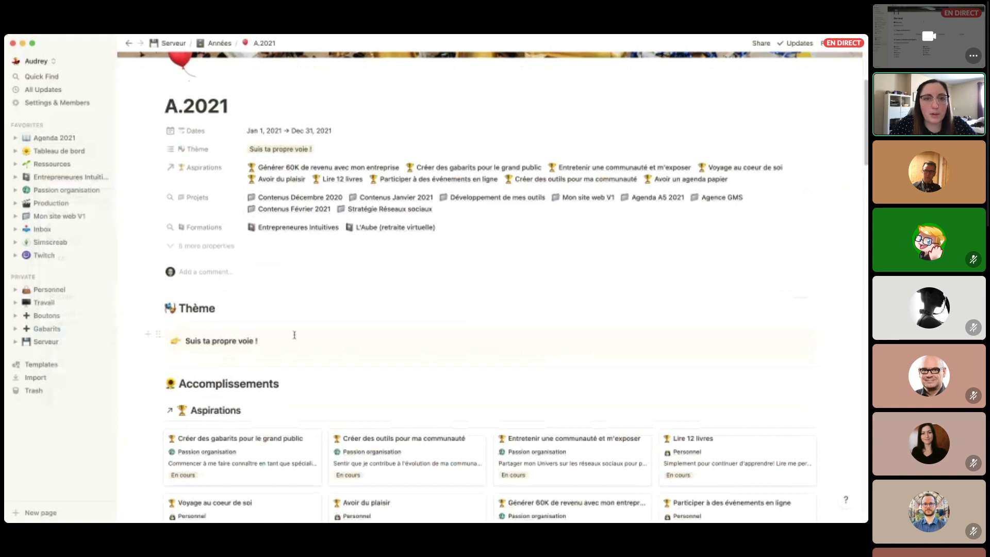
scroll(295, 336, down, 2)
scroll(288, 303, down, 6)
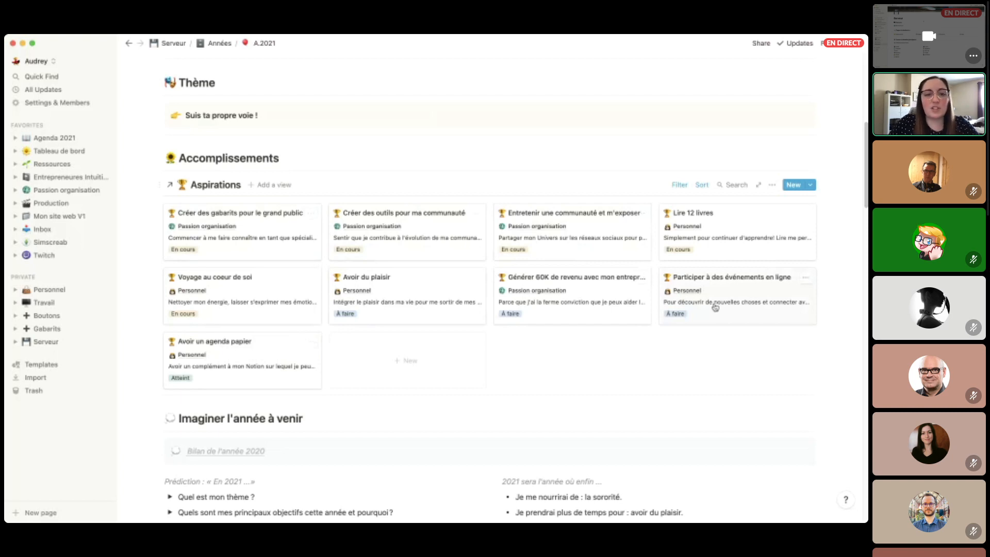
scroll(739, 353, down, 1)
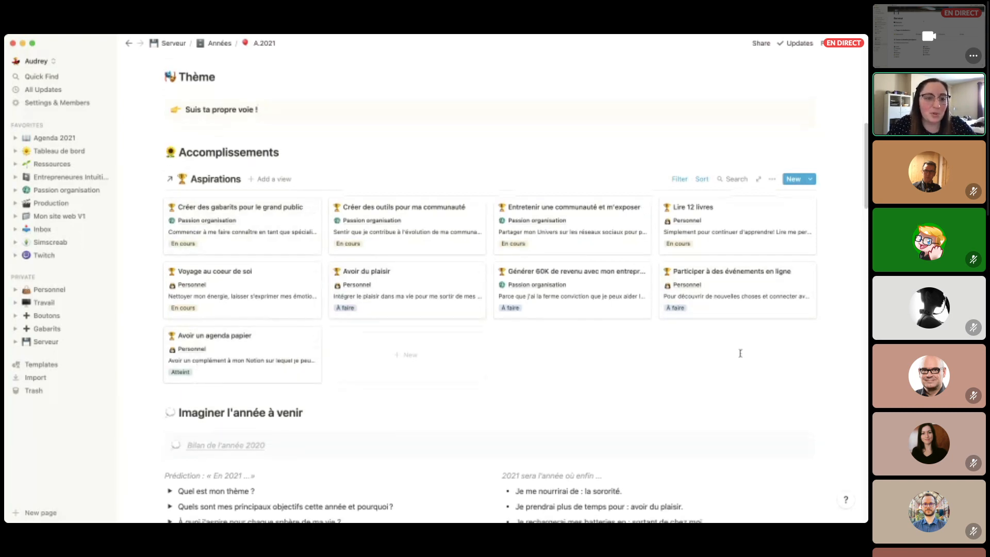
scroll(740, 353, down, 5)
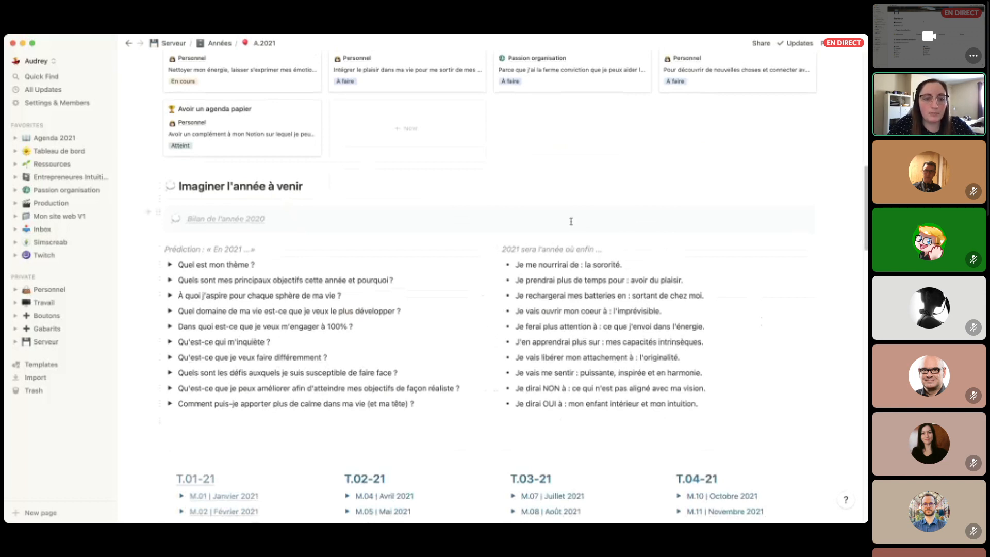
scroll(571, 221, down, 5)
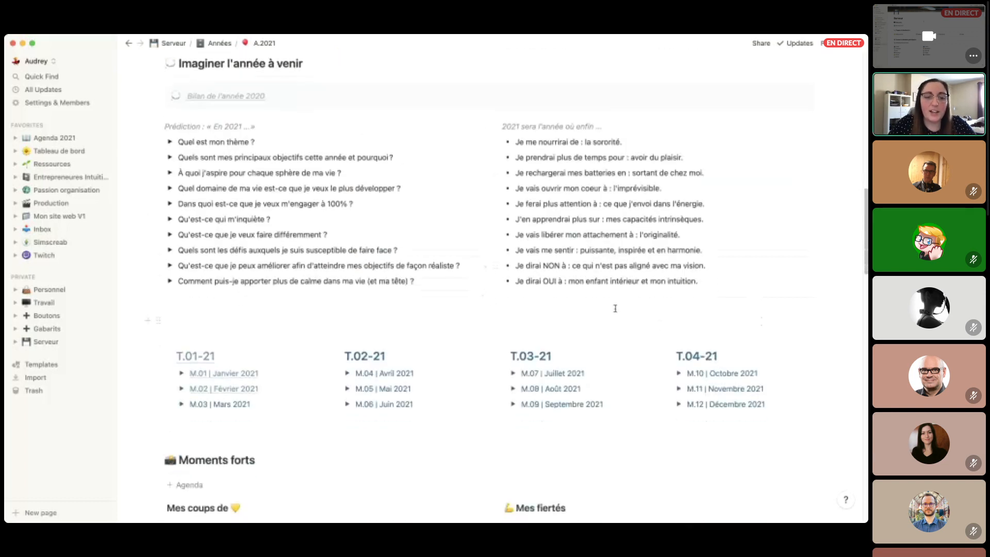
scroll(273, 361, down, 2)
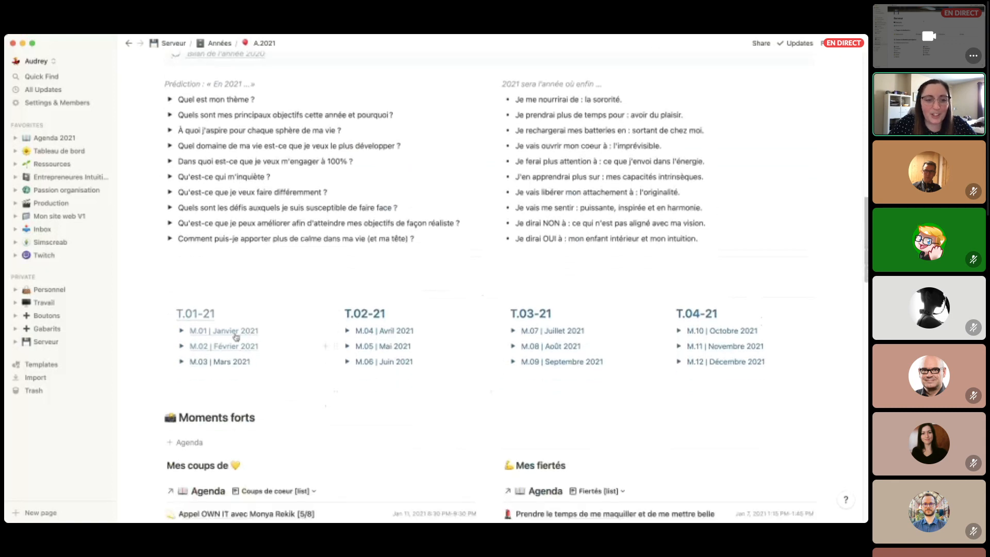
Expand M.02 | Février 2021 on the A.2021 page to view its linked weeks, and collapse it again.
click(180, 349)
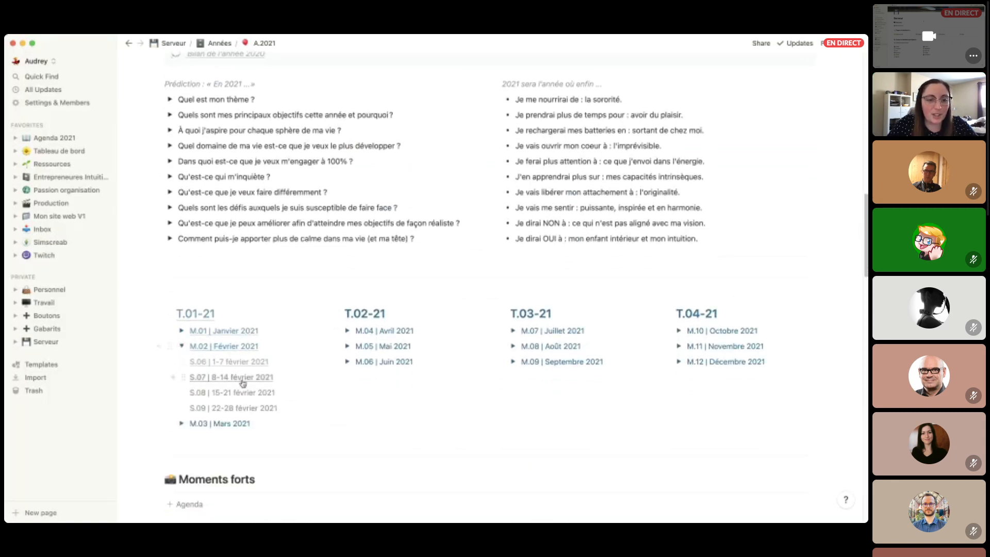
drag(246, 381, 239, 380)
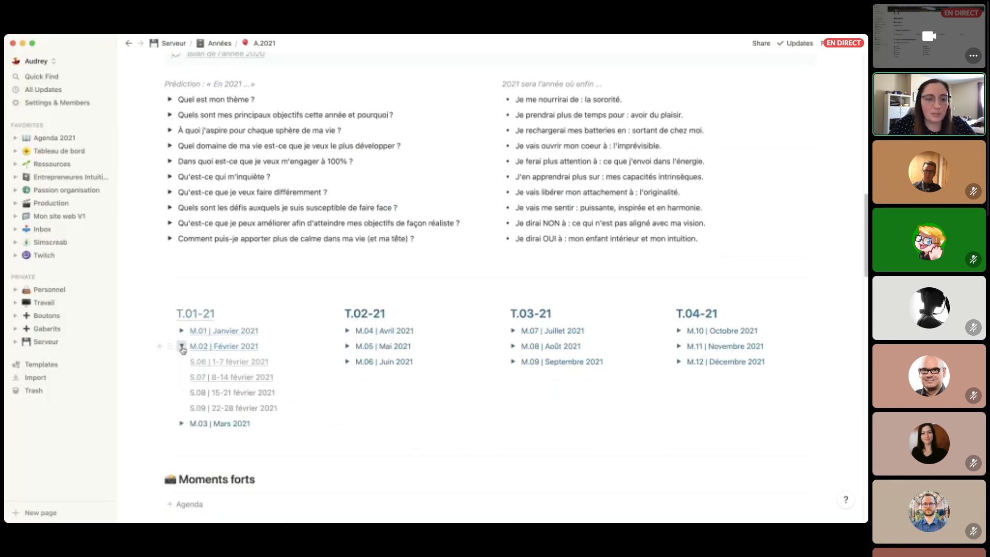
click(181, 346)
Add "Test" to the T.01-21 heading on the A.2021 page and check the same heading on Agenda 2021.
click(236, 313)
text(Test)
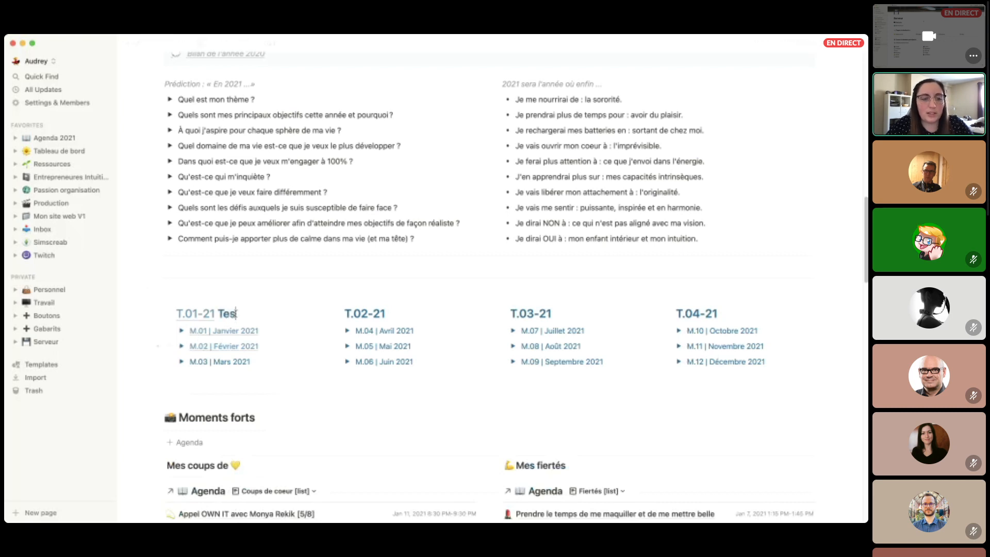
click(41, 138)
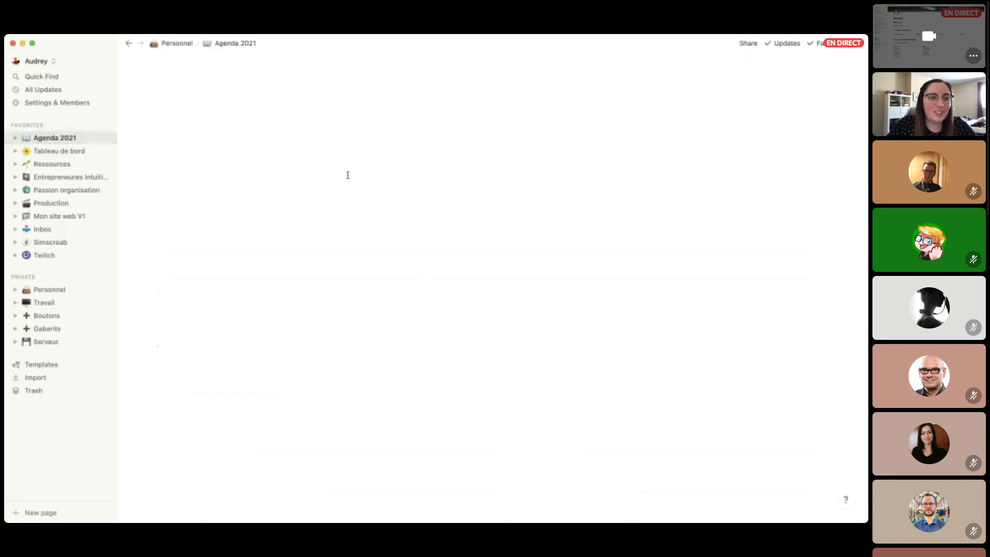
scroll(414, 258, down, 2)
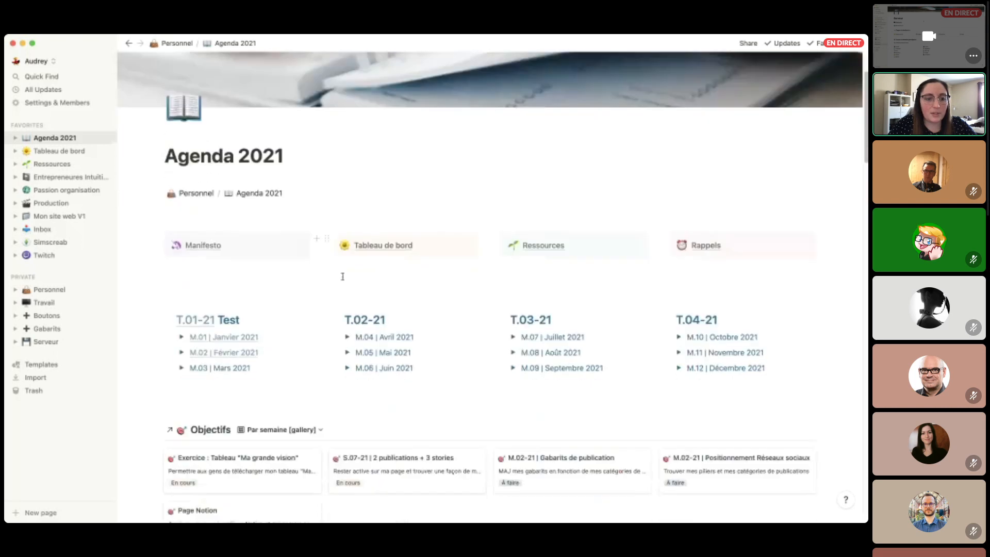
Remove the word "Test" from the T.01-21 heading on the Agenda 2021 page.
click(249, 320)
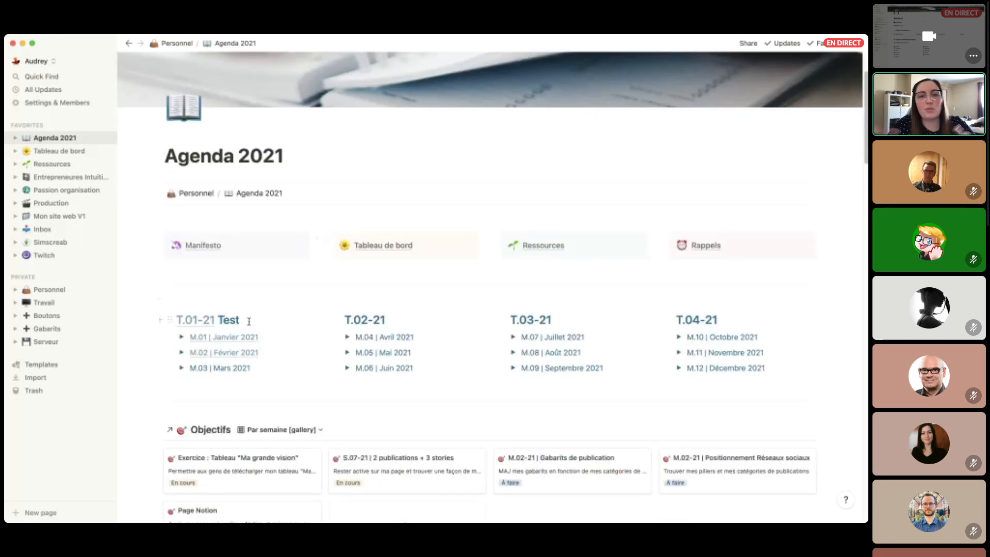
key(BackSpace)
key(BackSpace)
key(BackSpace)
key(BackSpace)
key(BackSpace)
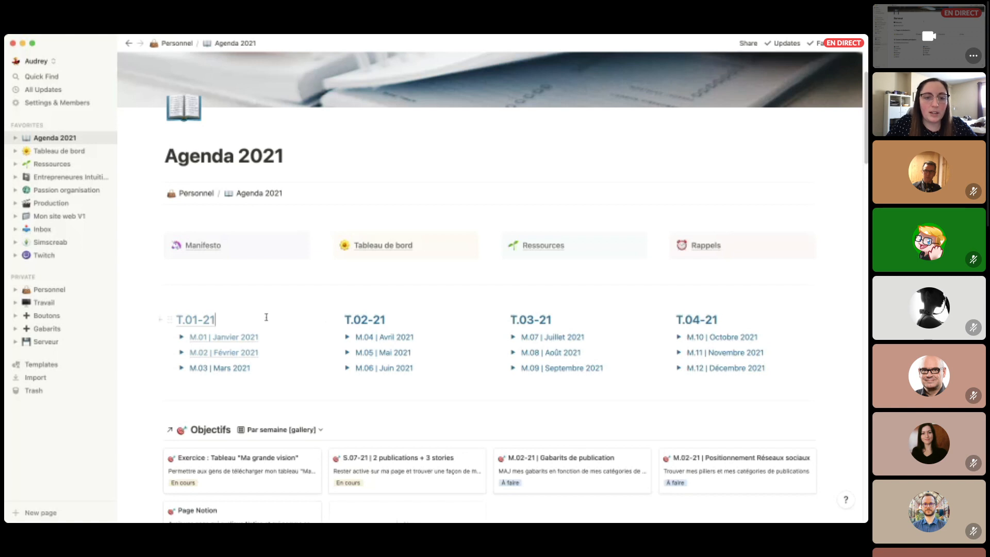
scroll(266, 317, down, 1)
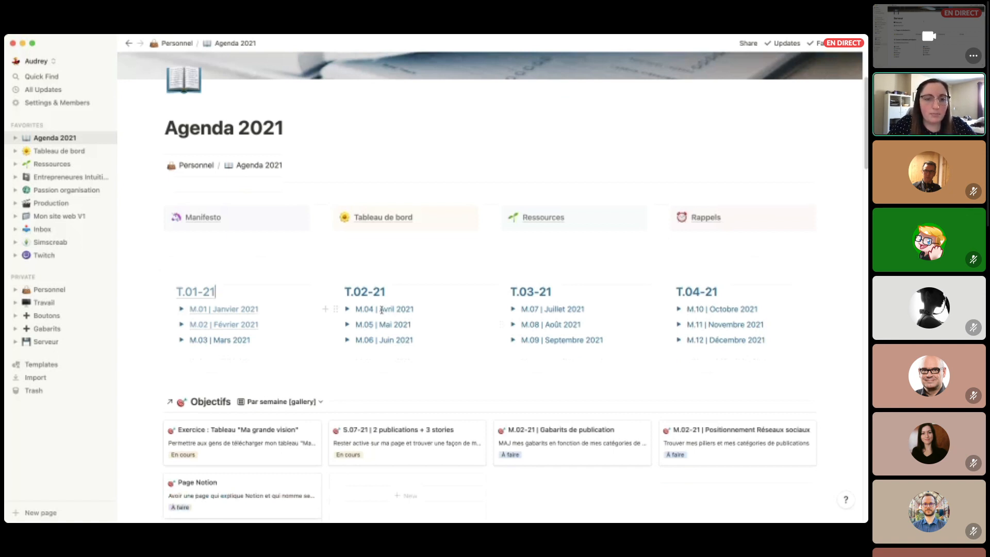
scroll(382, 309, down, 1)
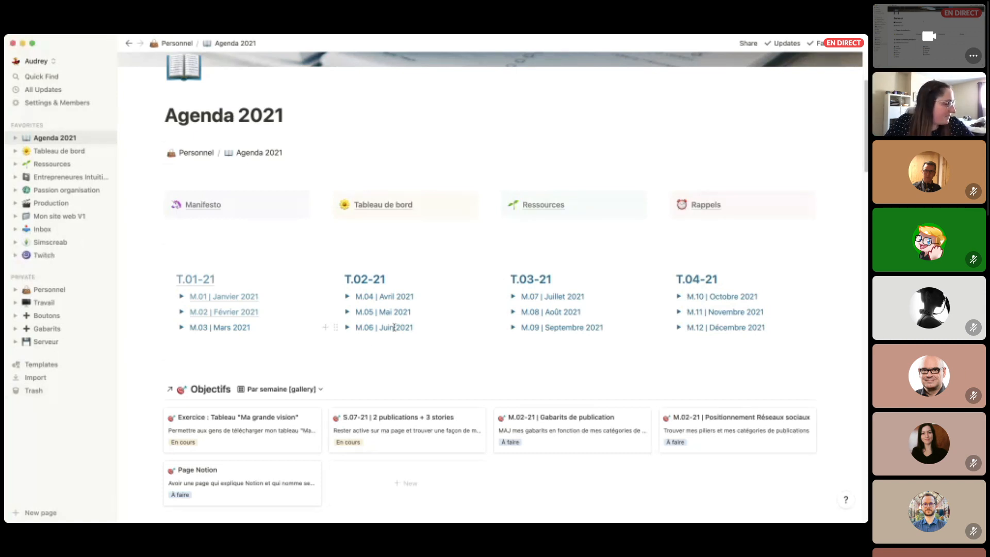
click(421, 327)
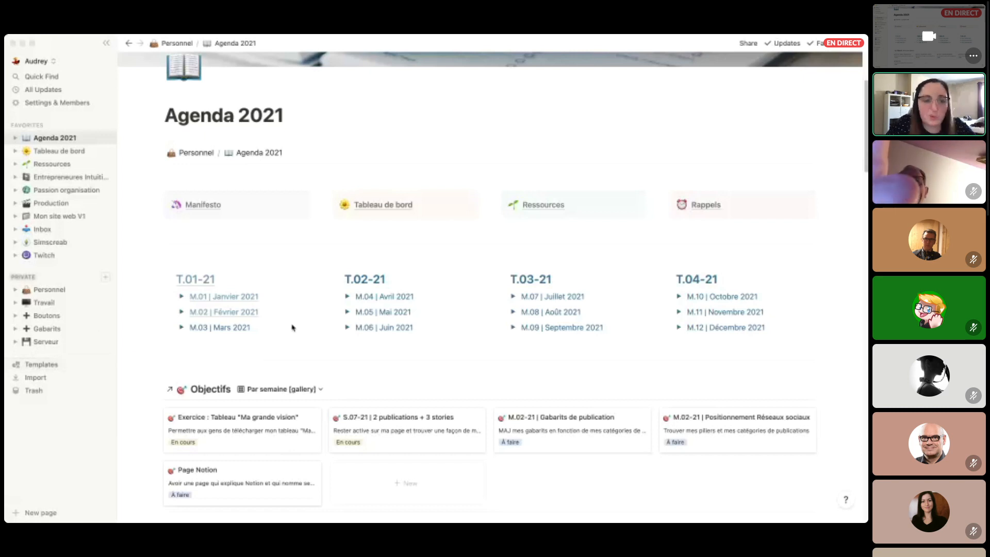
click(411, 280)
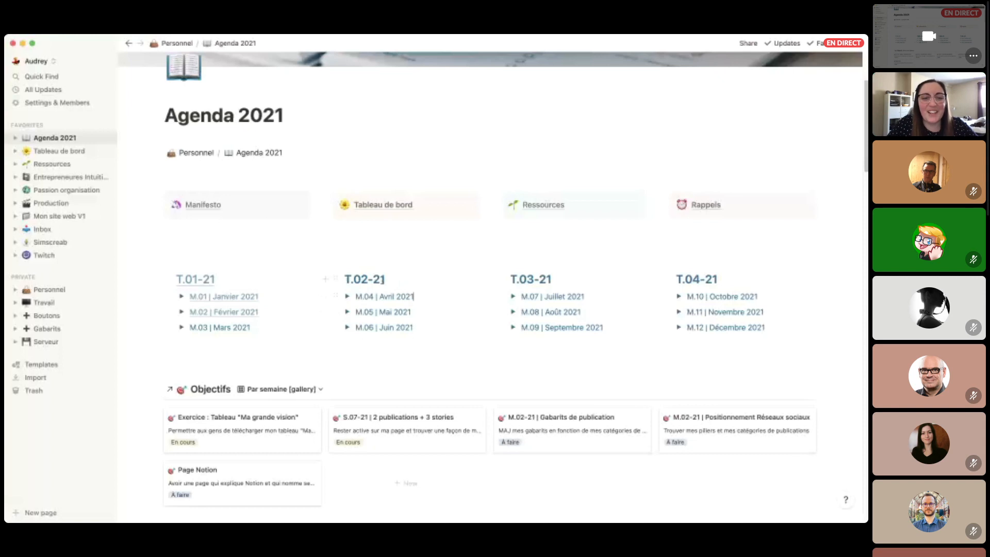
View the list of Objectifs views without switching, and open the "S.07-21 | 2 publications + 3 stories" objective card.
scroll(389, 276, down, 3)
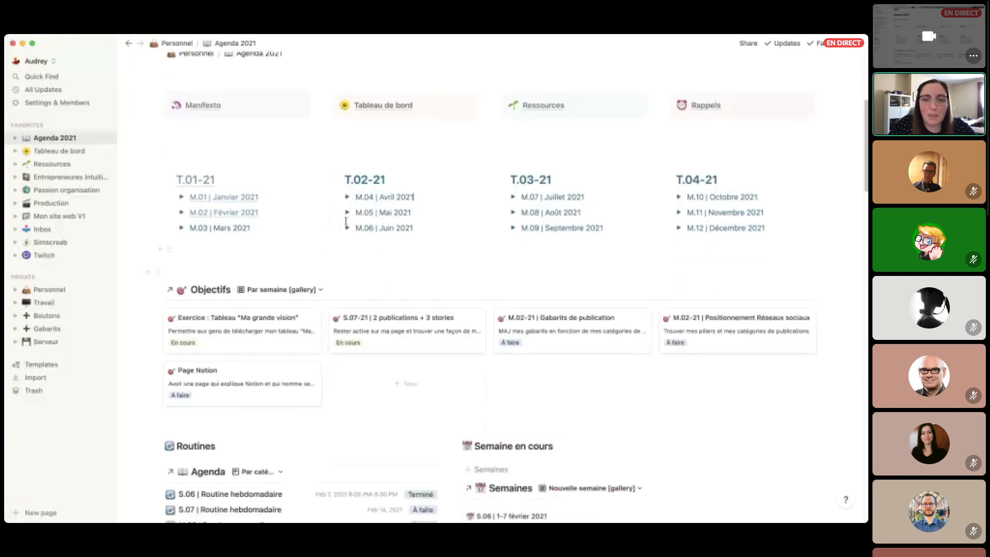
scroll(309, 214, down, 1)
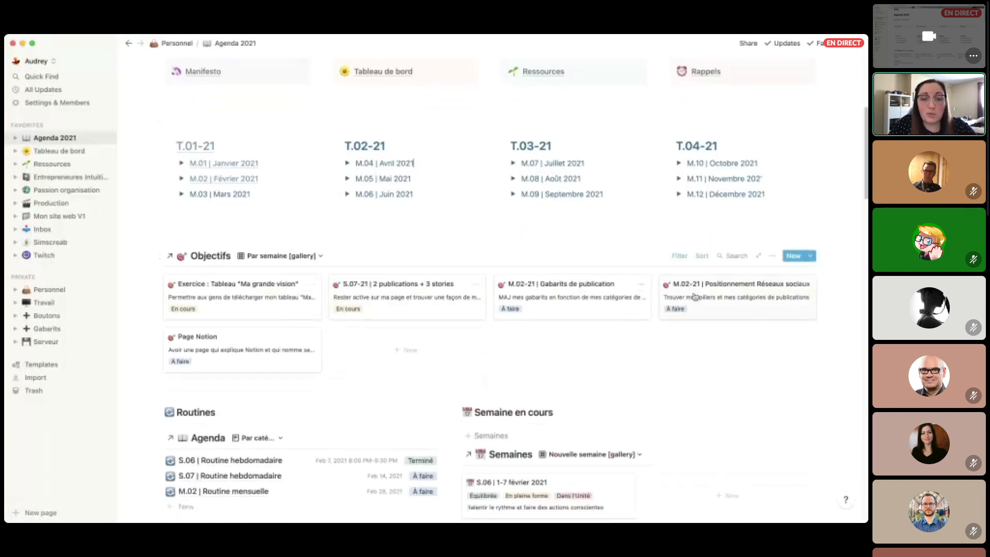
click(313, 260)
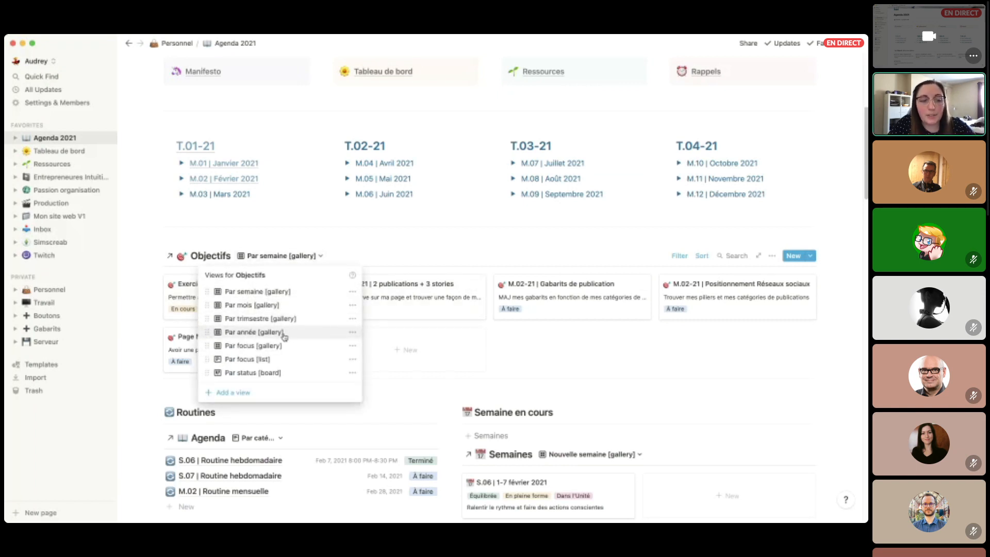
click(409, 274)
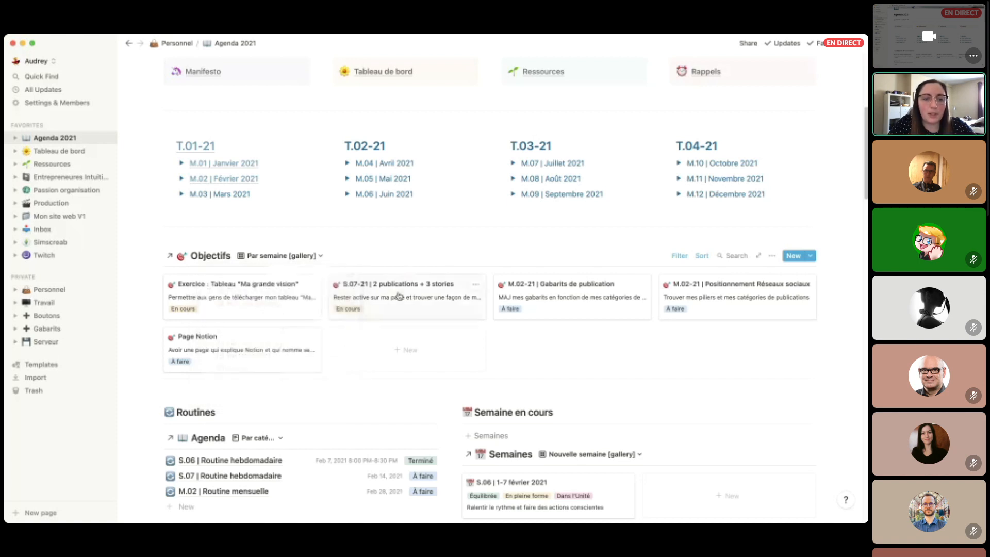
click(424, 288)
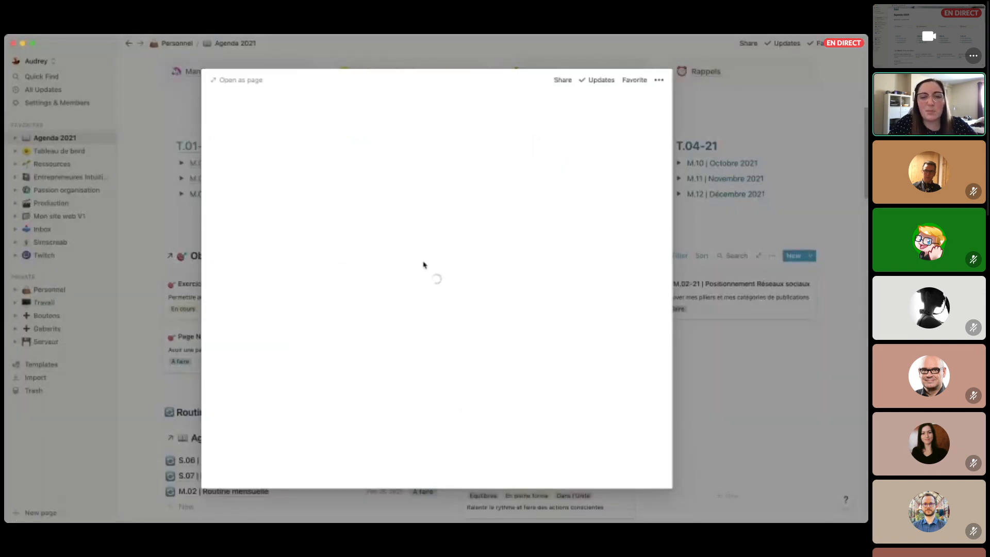
Review the S.07-21 objective's properties, view the available Focus options without choosing one, and close the card.
scroll(330, 281, down, 2)
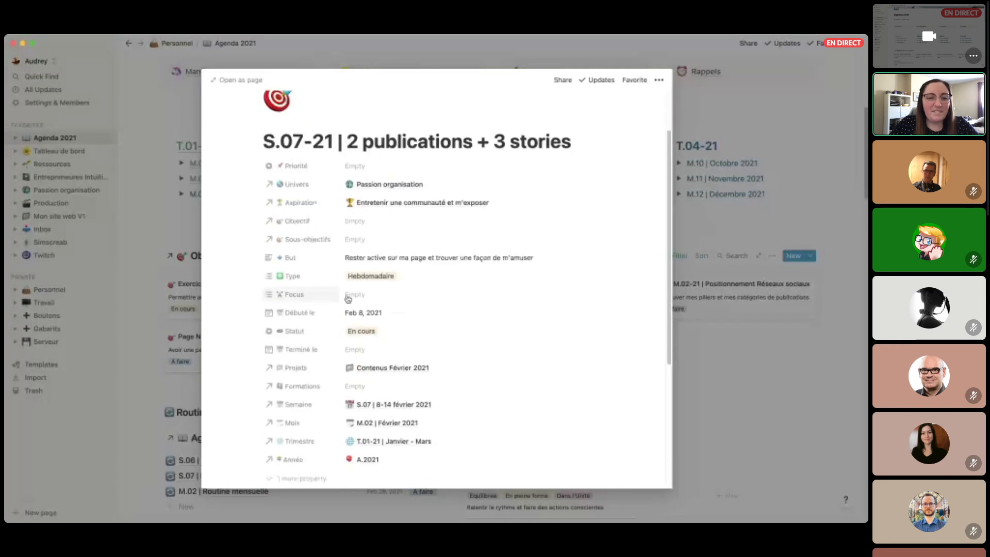
click(385, 290)
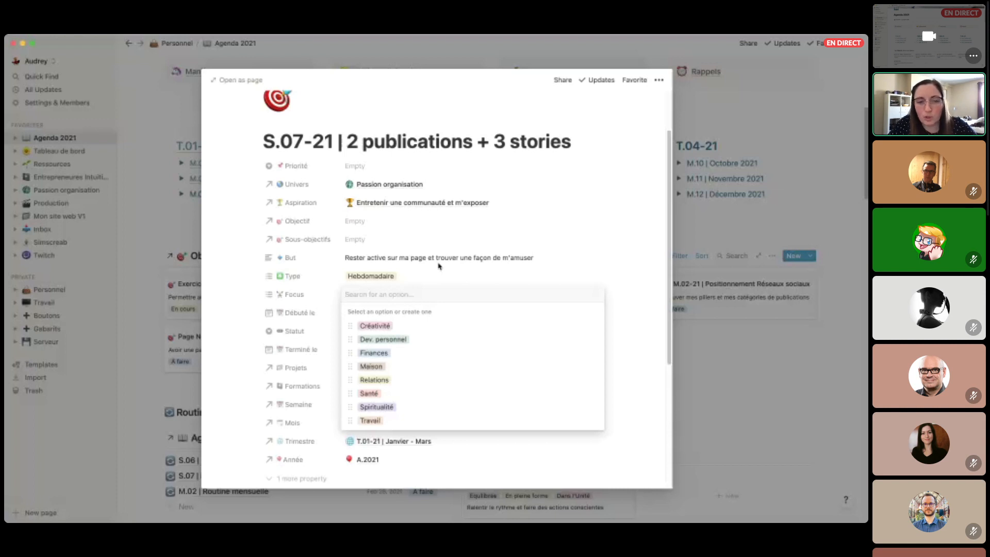
key(Escape)
click(712, 322)
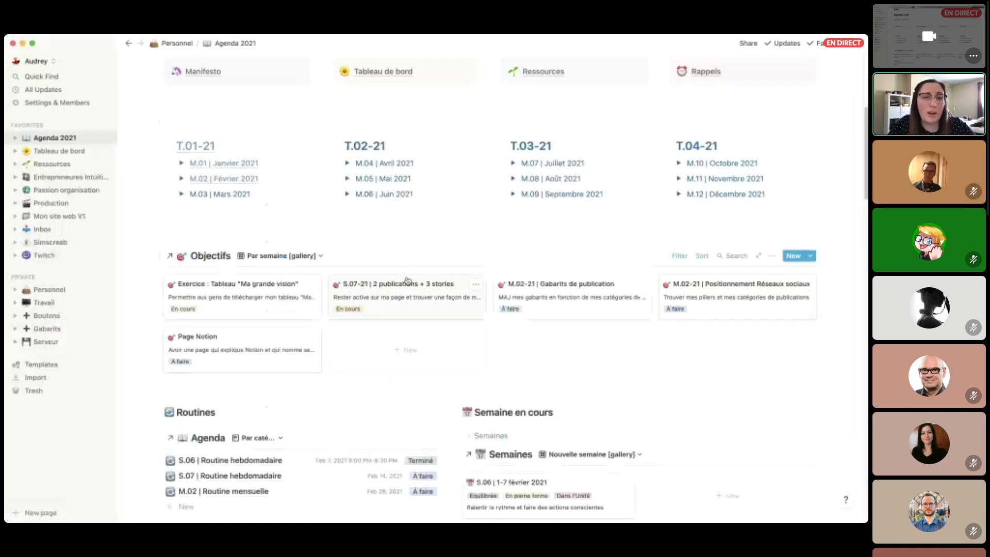
Under Routines on Agenda 2021, examine the Agenda database's available views and the Par catégorie list's filters without changing them.
scroll(522, 318, down, 1)
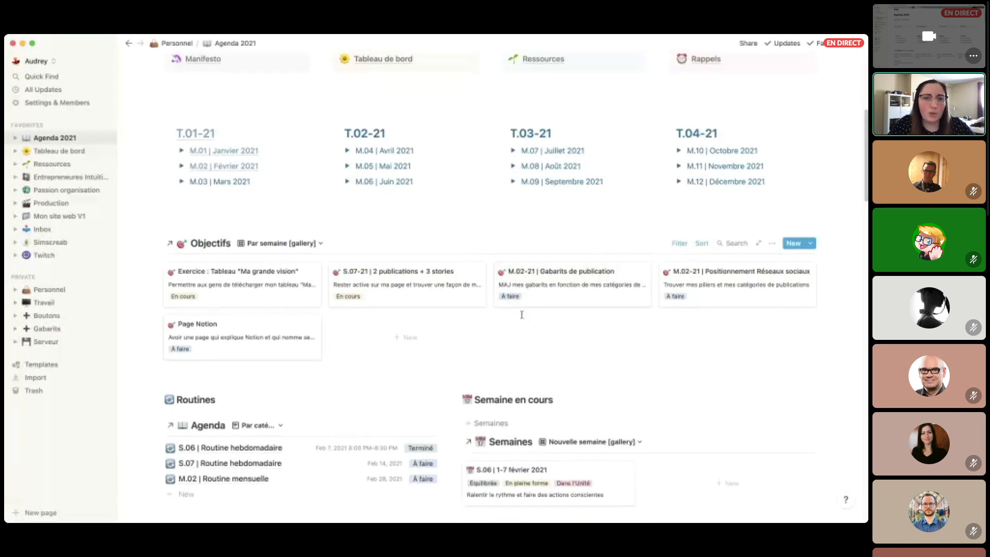
scroll(522, 314, down, 3)
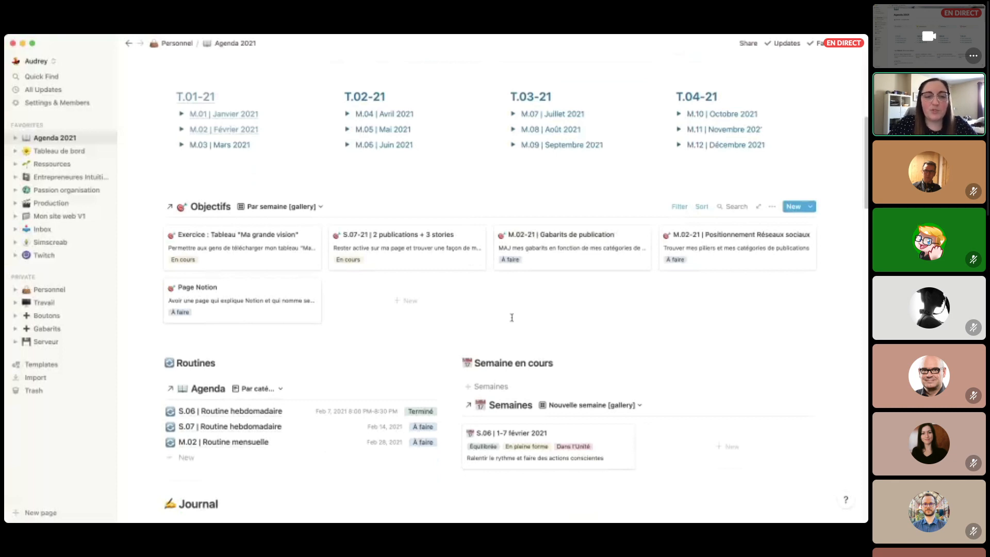
scroll(512, 318, down, 5)
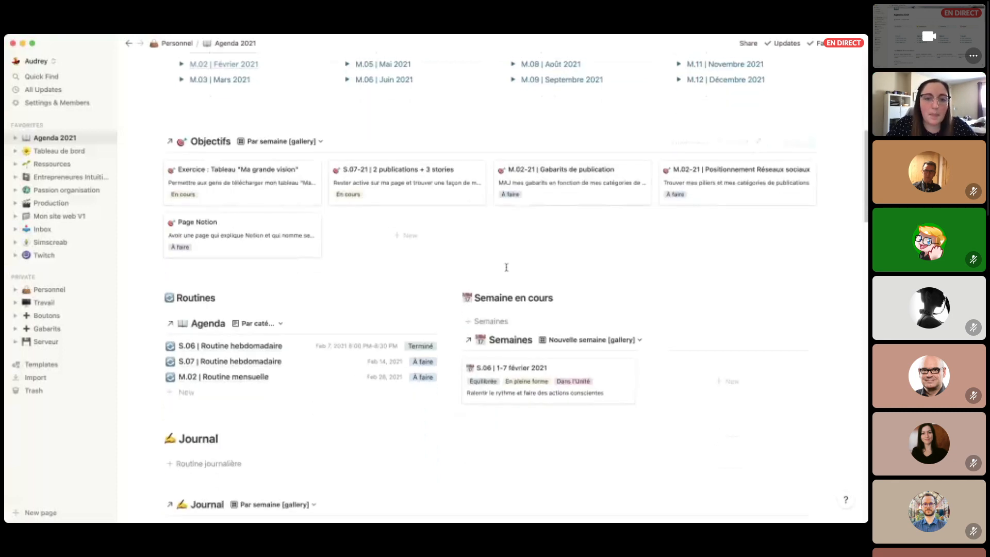
scroll(507, 267, down, 1)
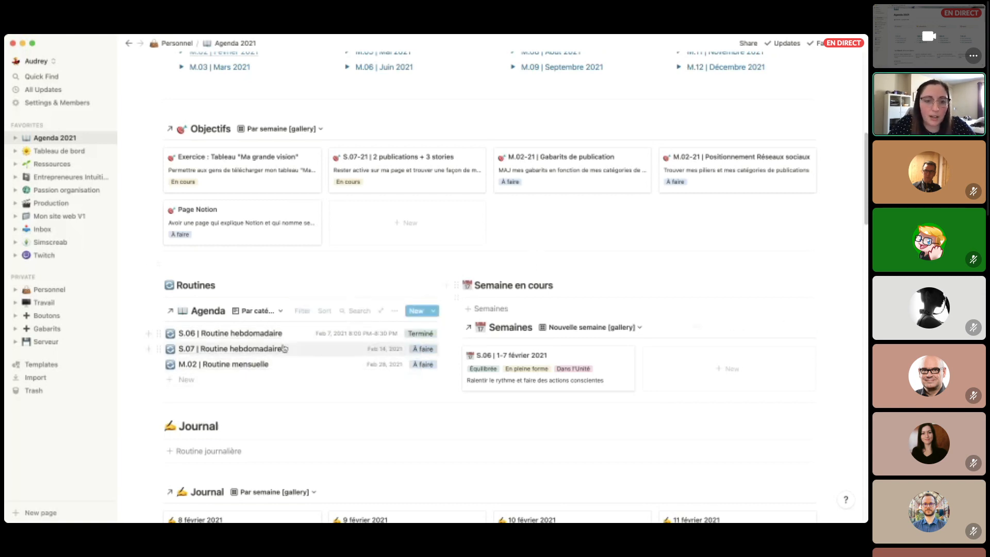
click(281, 310)
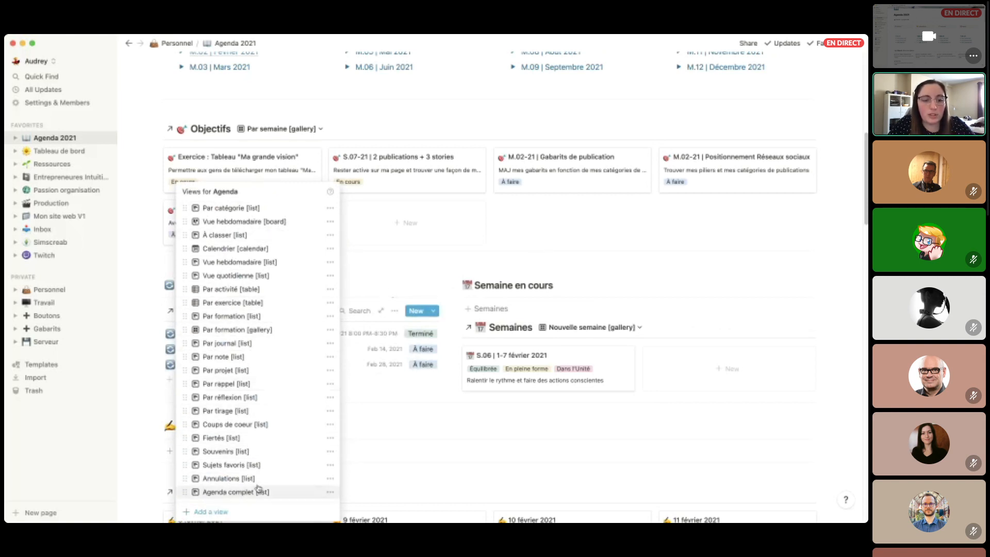
key(Escape)
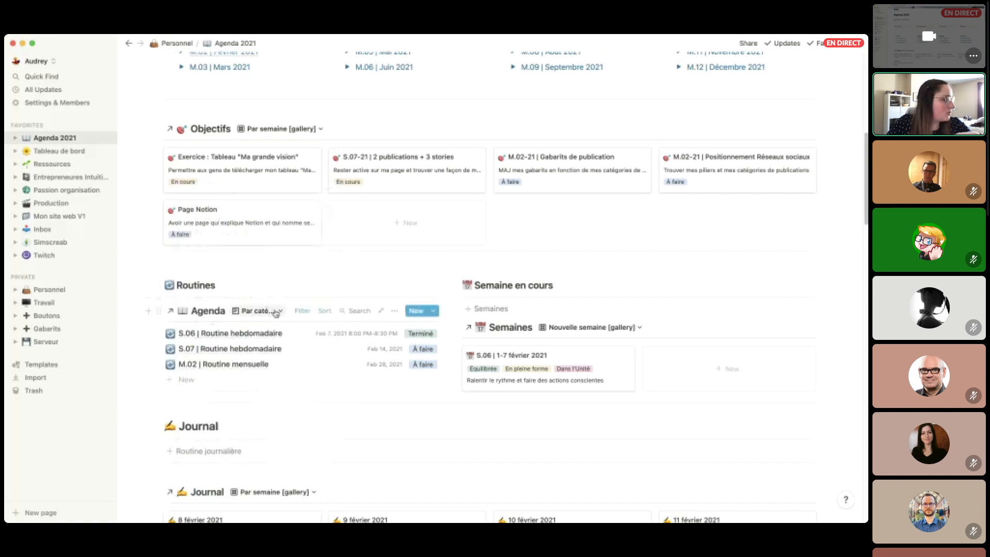
click(277, 315)
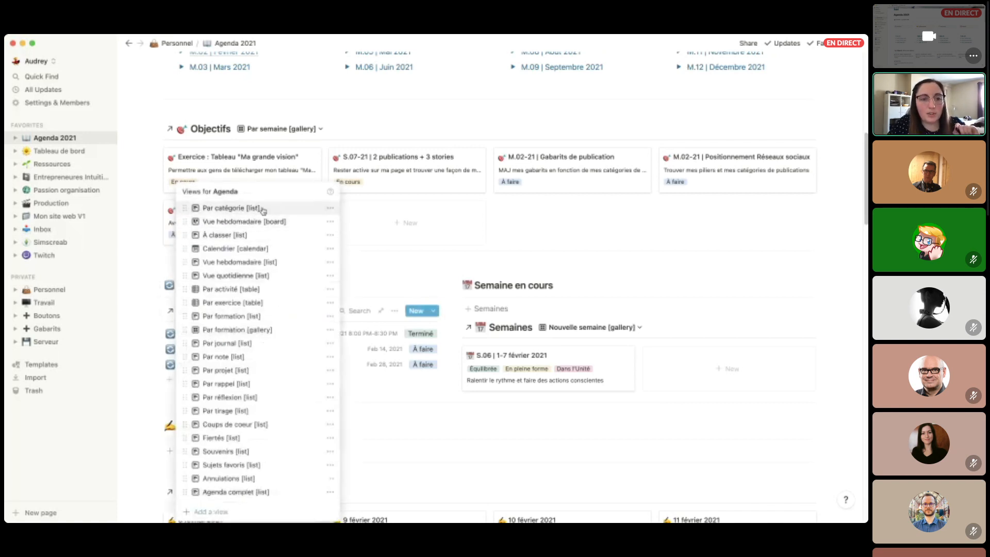
click(380, 279)
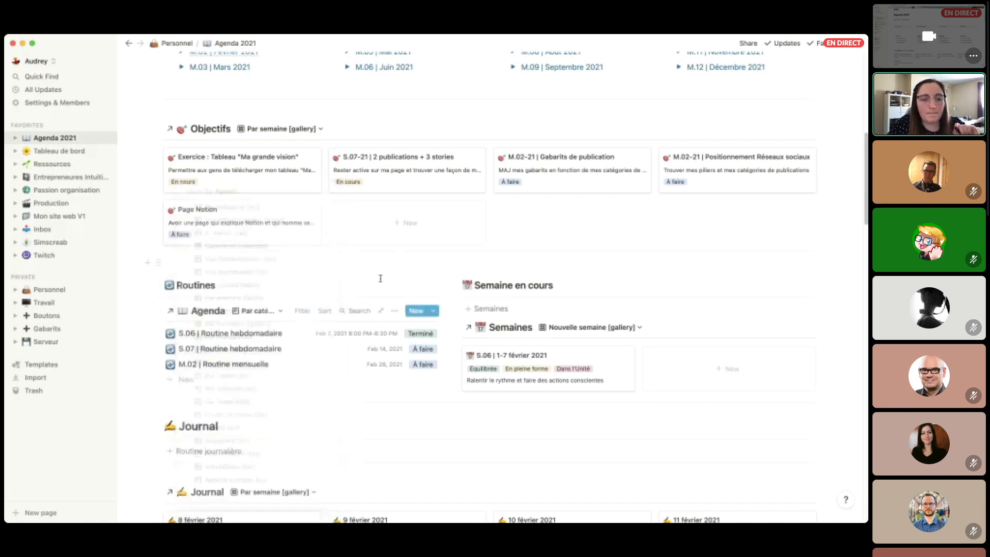
click(302, 310)
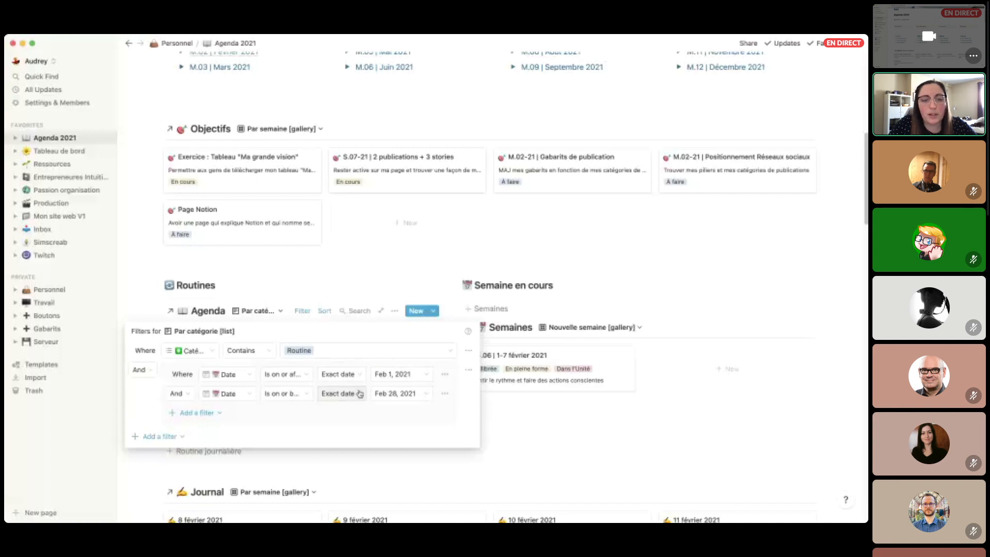
click(333, 269)
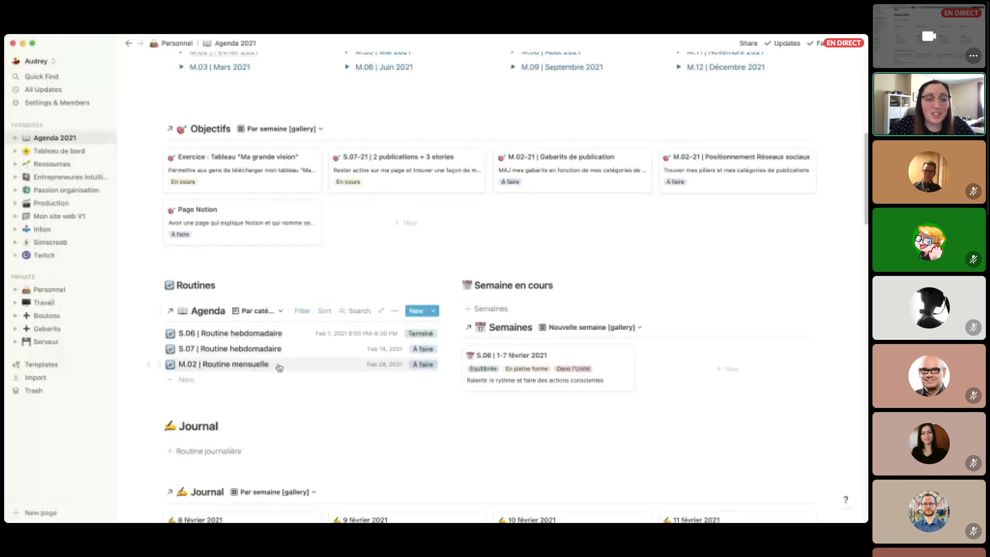
Inspect the filter conditions of the Nouvelle semaine gallery under Semaine en cours, leaving them as they are.
scroll(412, 356, down, 2)
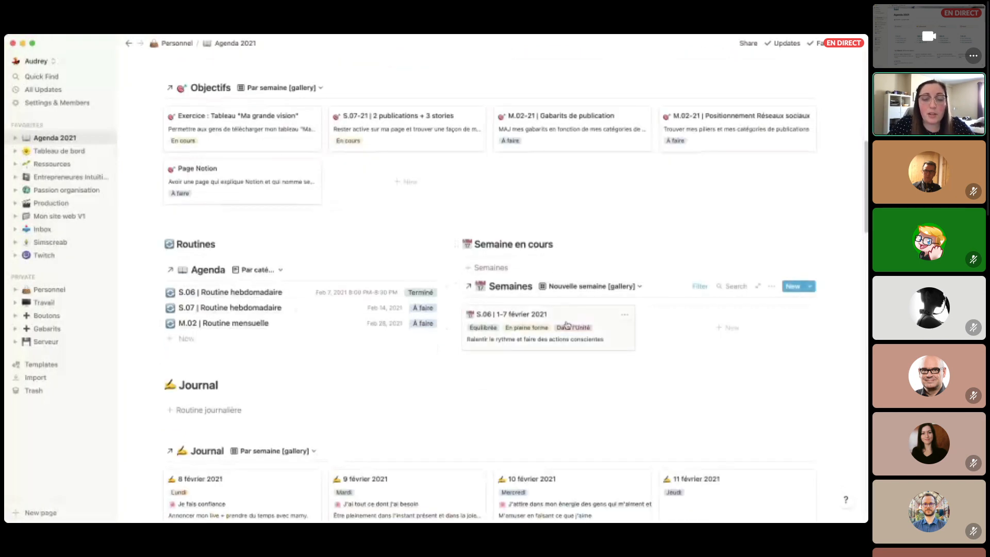
click(695, 286)
drag(780, 326, 695, 323)
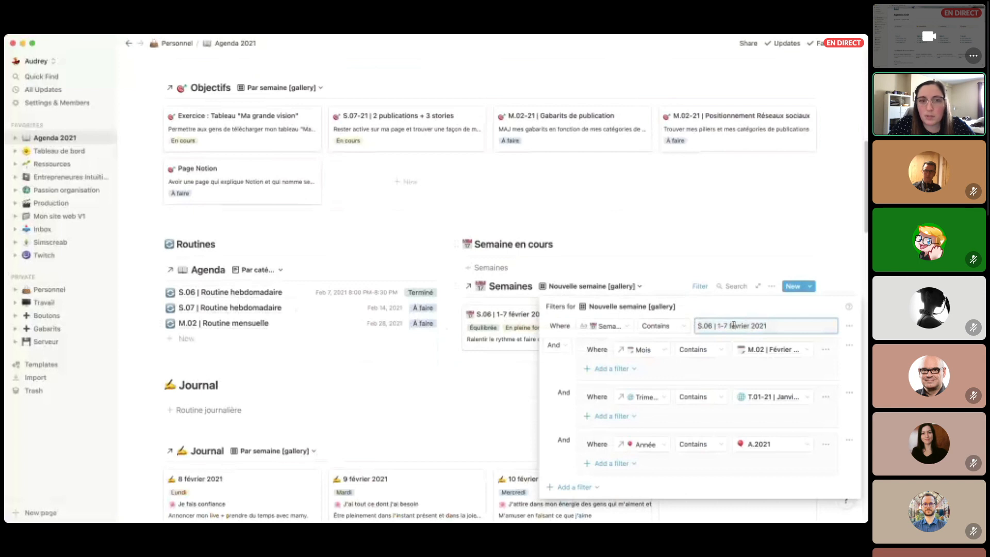
click(546, 211)
Copy the week name "S.07 | 8-14 février 2021" from under M.02 | Février 2021, and collapse the month again.
scroll(380, 206, up, 3)
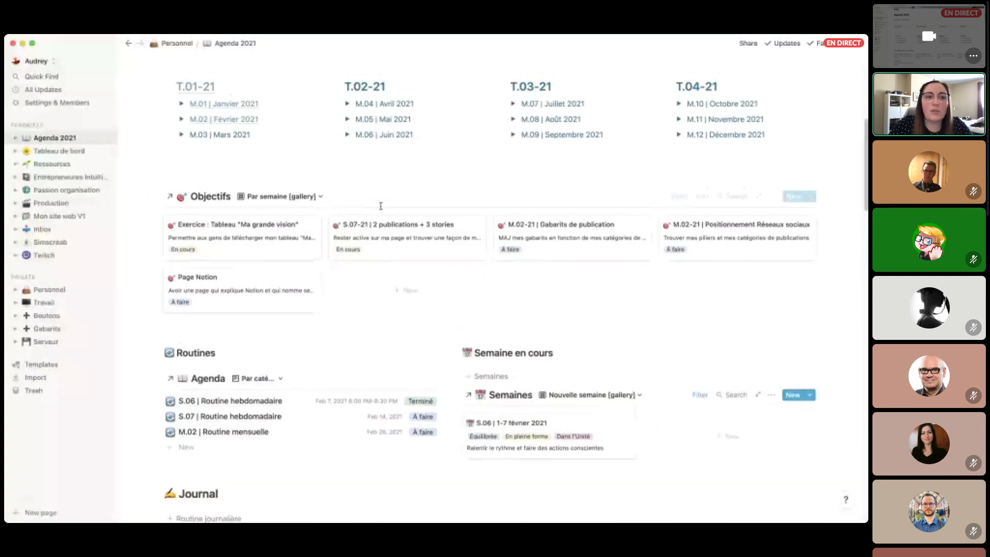
click(181, 119)
triple_click(285, 151)
key(ctrl+c)
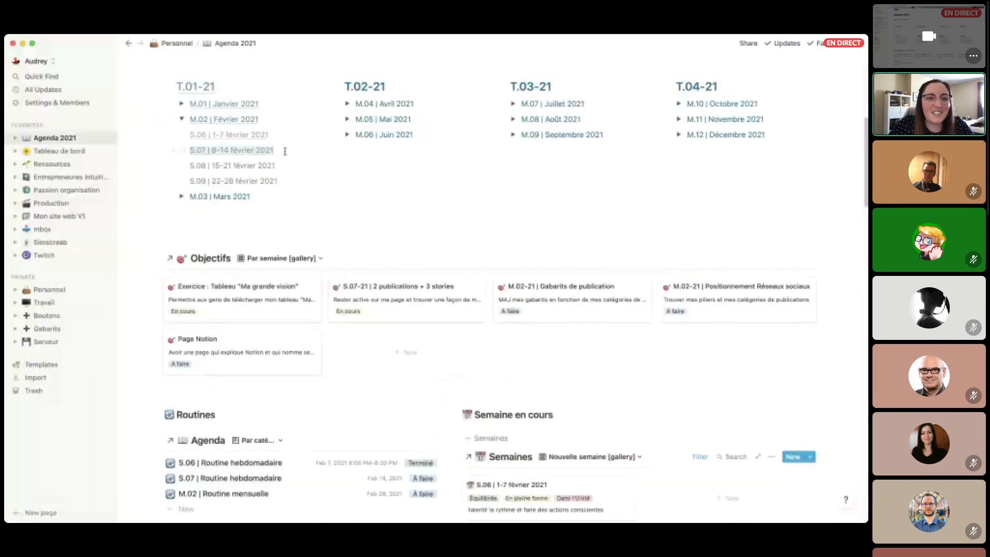
click(181, 119)
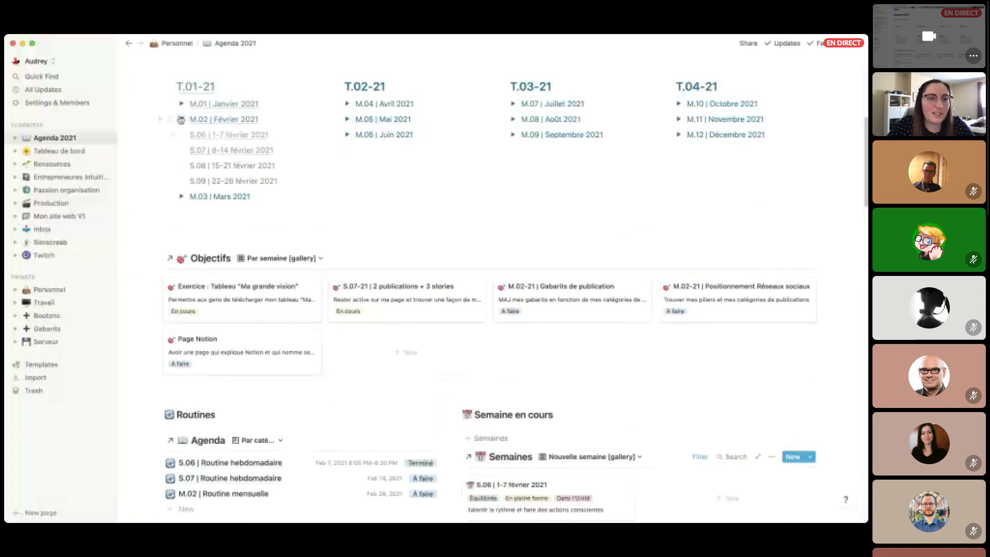
Set the Nouvelle semaine gallery's week-name filter to contain "S.07 | 8-14 février 2021", and review its month, quarter and year conditions.
scroll(361, 258, down, 1)
click(698, 384)
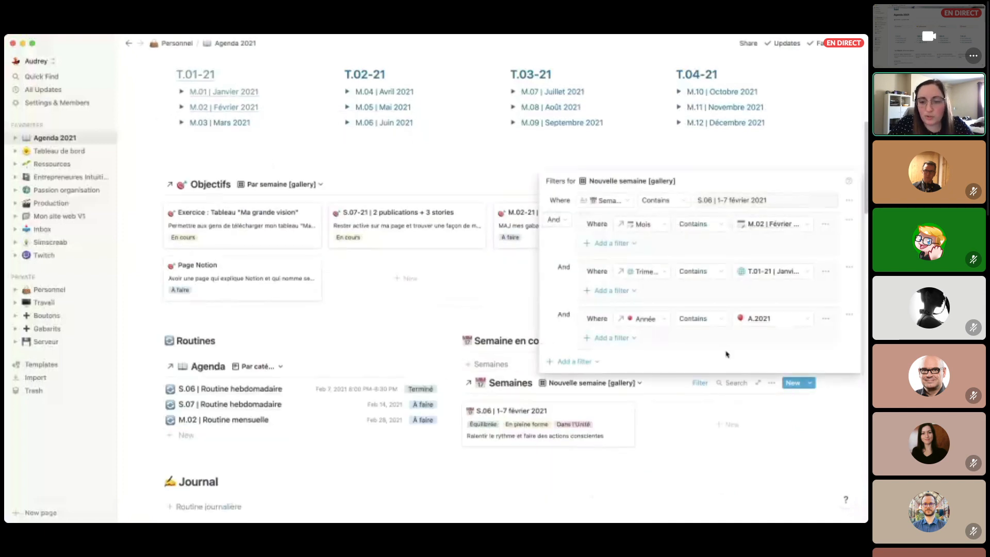
click(767, 200)
key(ctrl+a)
key(ctrl+v)
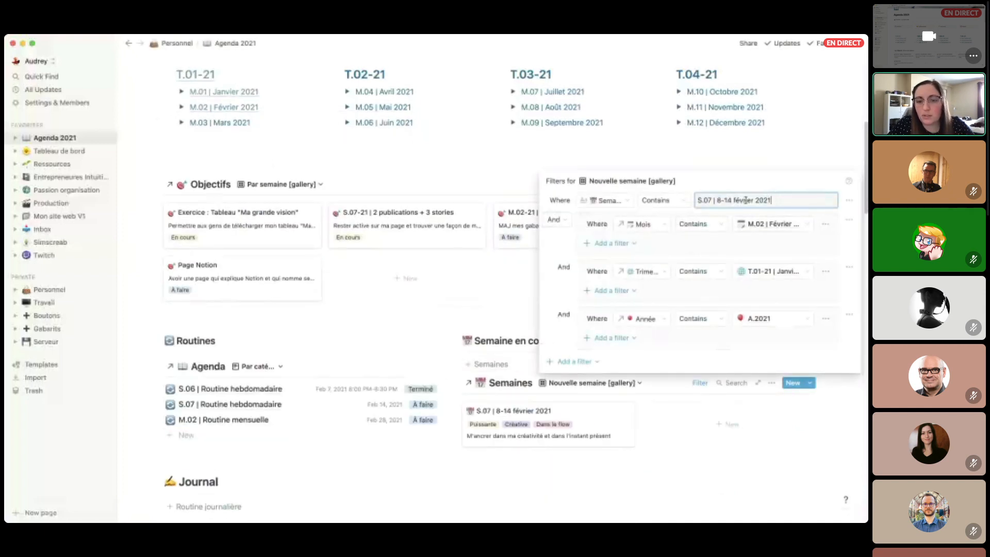
click(516, 340)
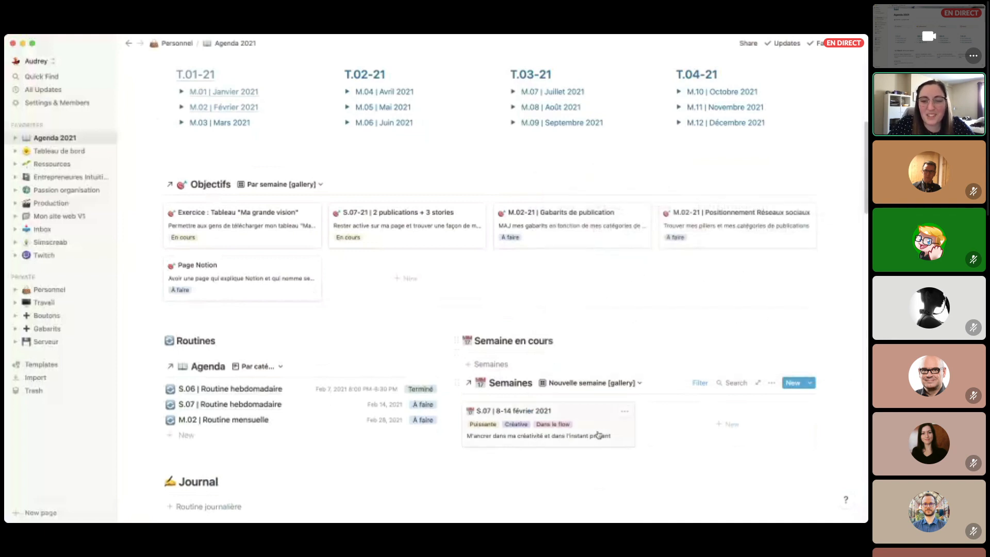
click(700, 383)
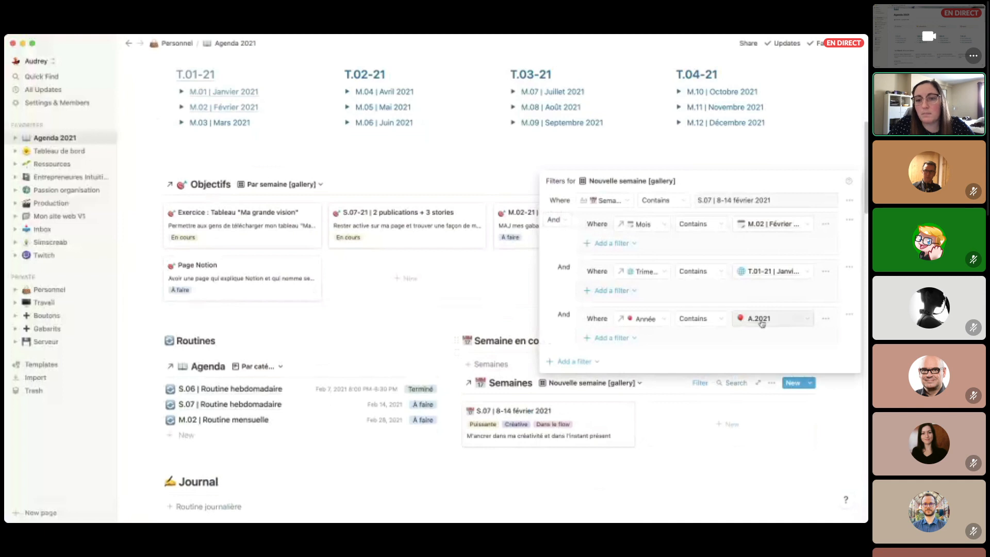
click(504, 341)
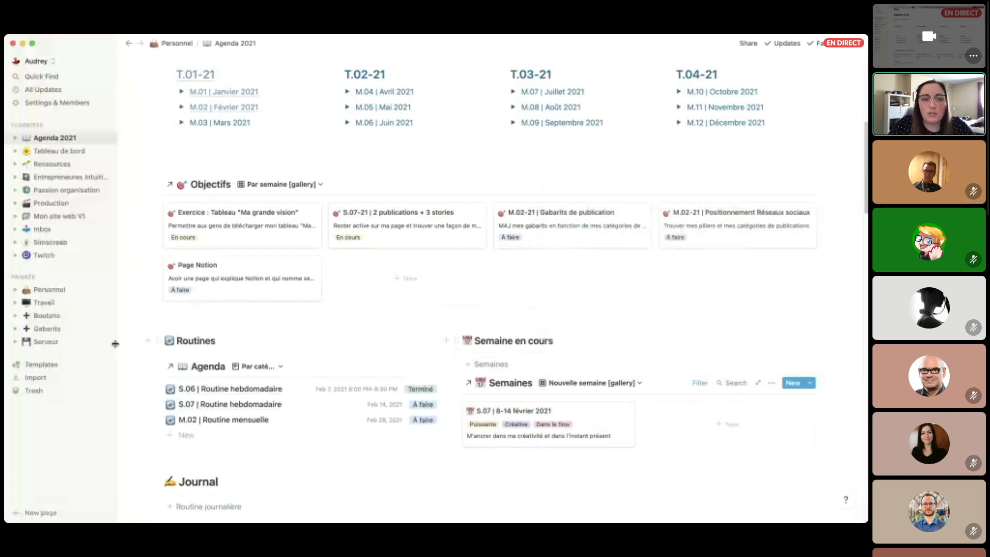
Open the Agenda database from the Serveur page and show it in the À venir [calendar] view.
click(45, 341)
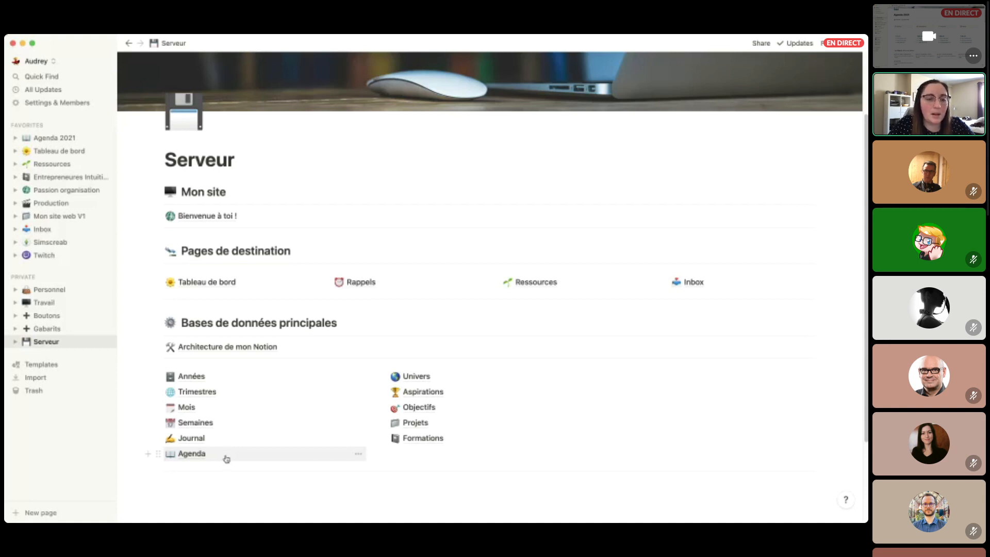
click(230, 458)
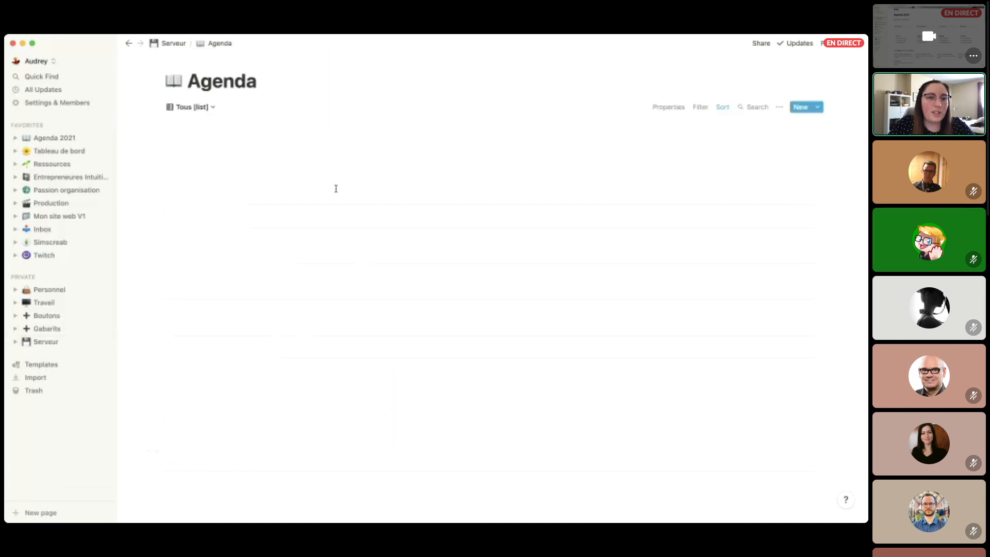
click(211, 107)
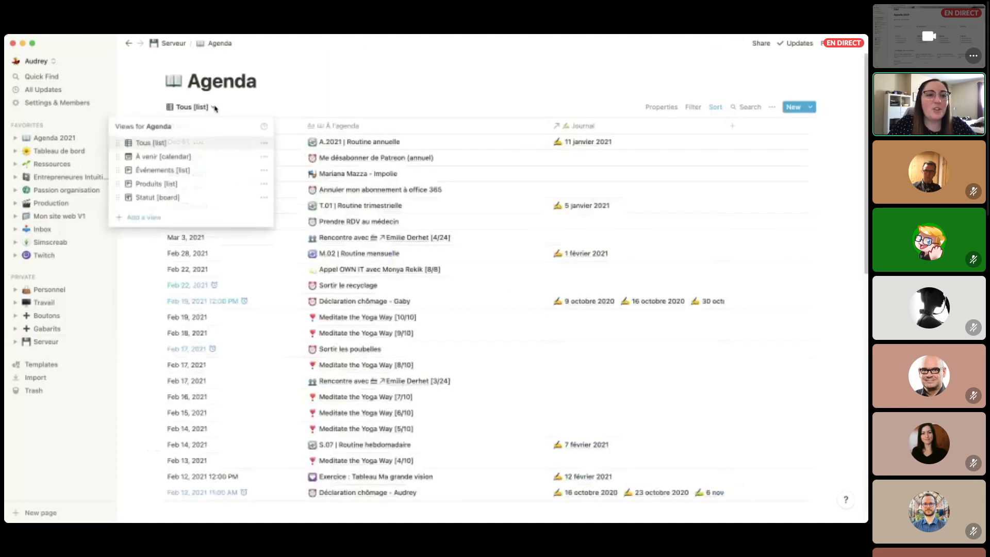
click(173, 155)
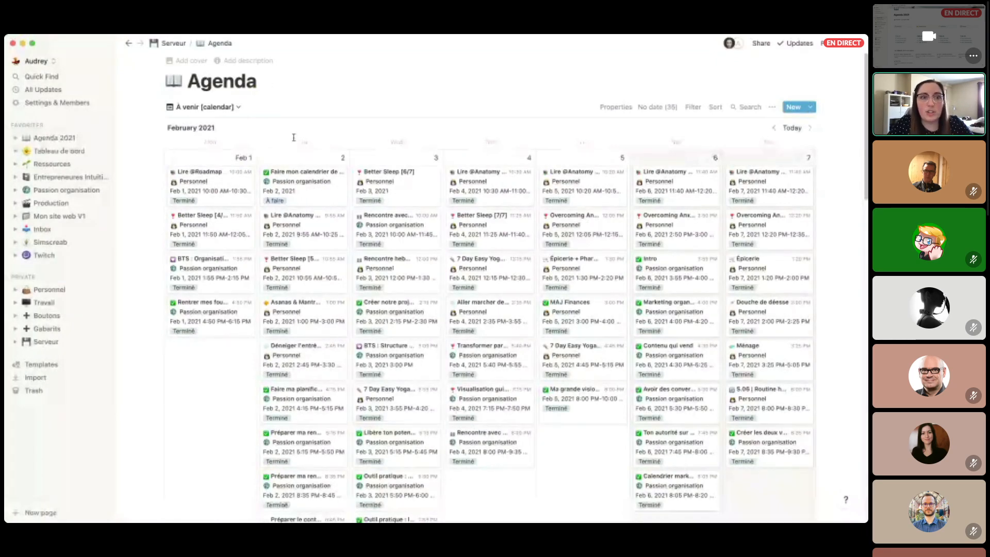
Open "Faire mon calendrier de contenu - Février 2021" from the February 2 entries as a full page and review its properties.
click(304, 178)
scroll(354, 217, down, 3)
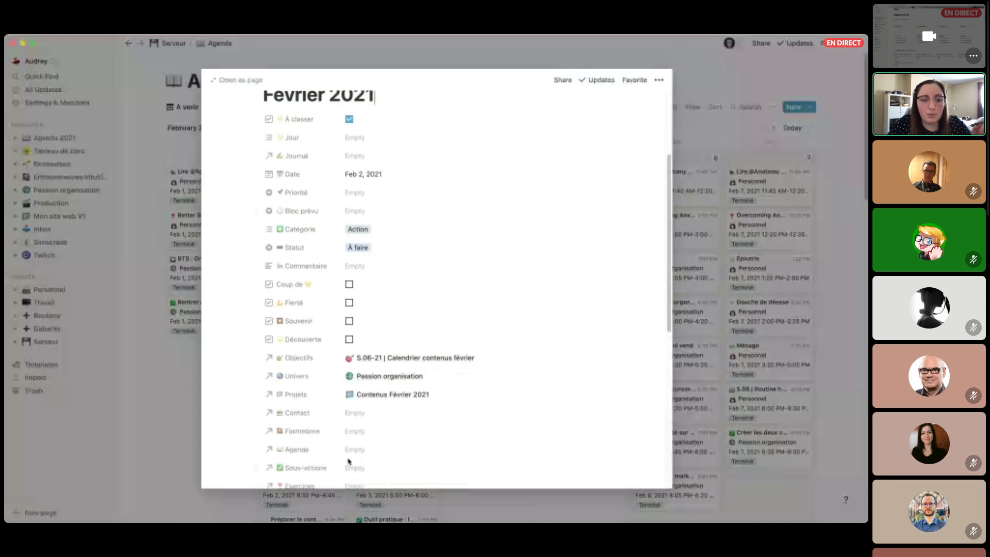
scroll(349, 459, down, 3)
click(253, 82)
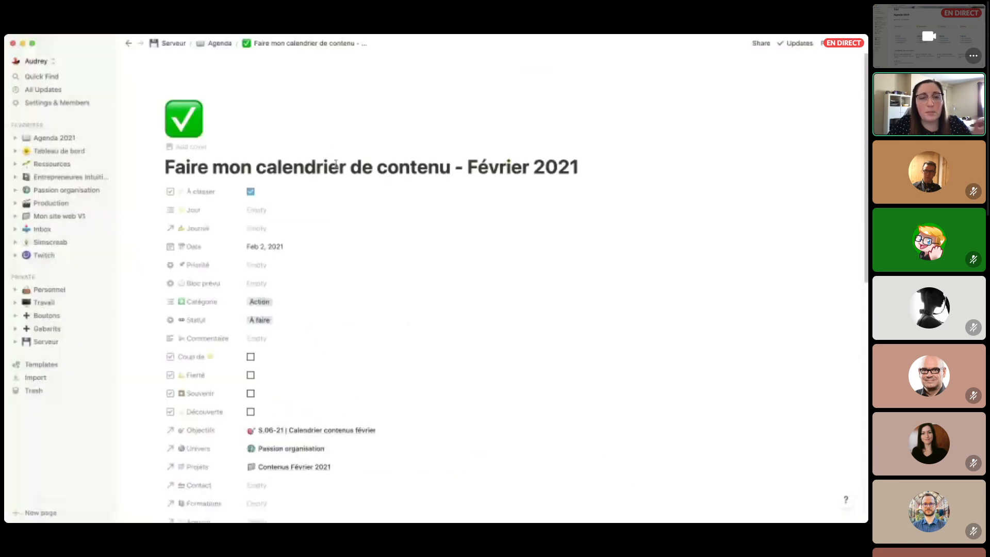
scroll(336, 162, down, 1)
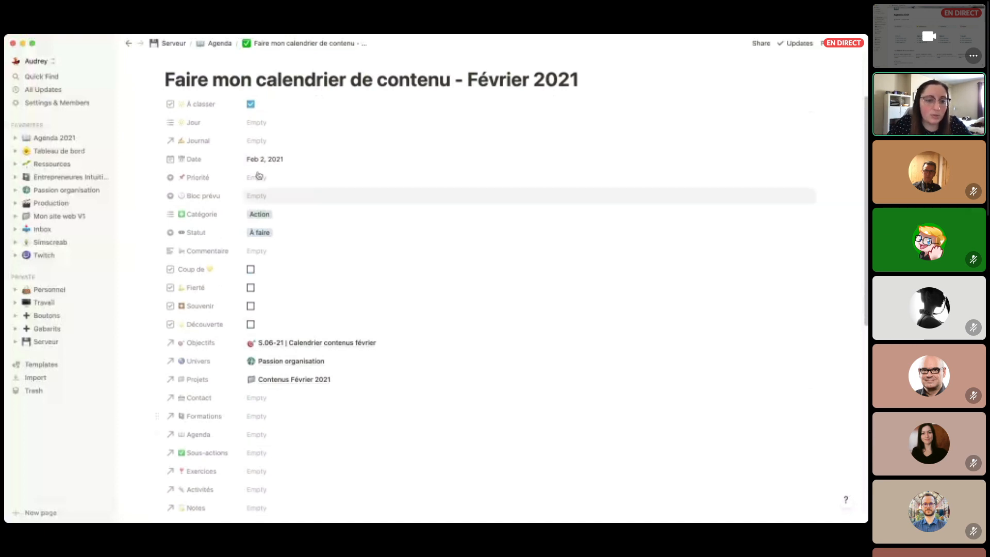
scroll(234, 275, down, 3)
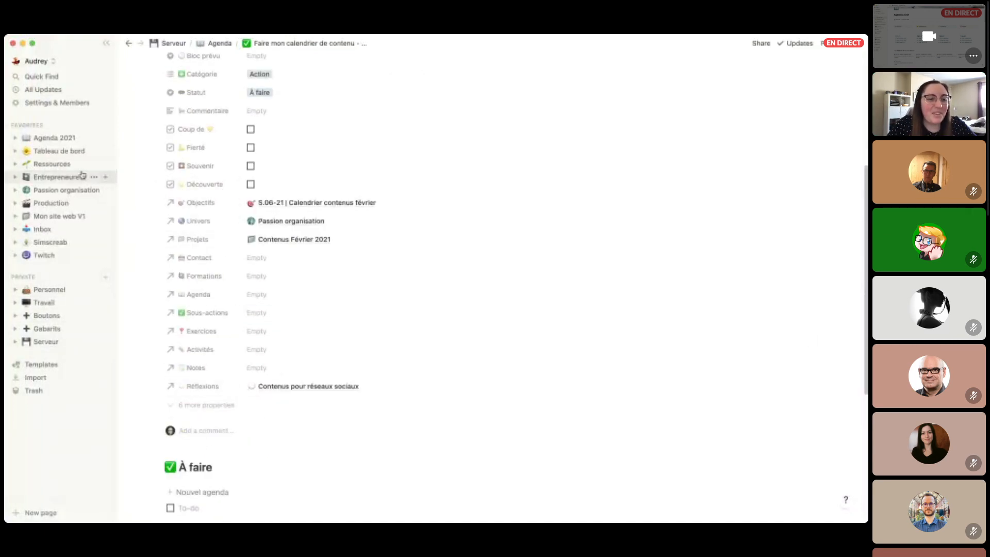
Open the "S.07 | 8-14 février 2021" week from the Semaine en cours gallery on the Agenda 2021 page.
click(54, 137)
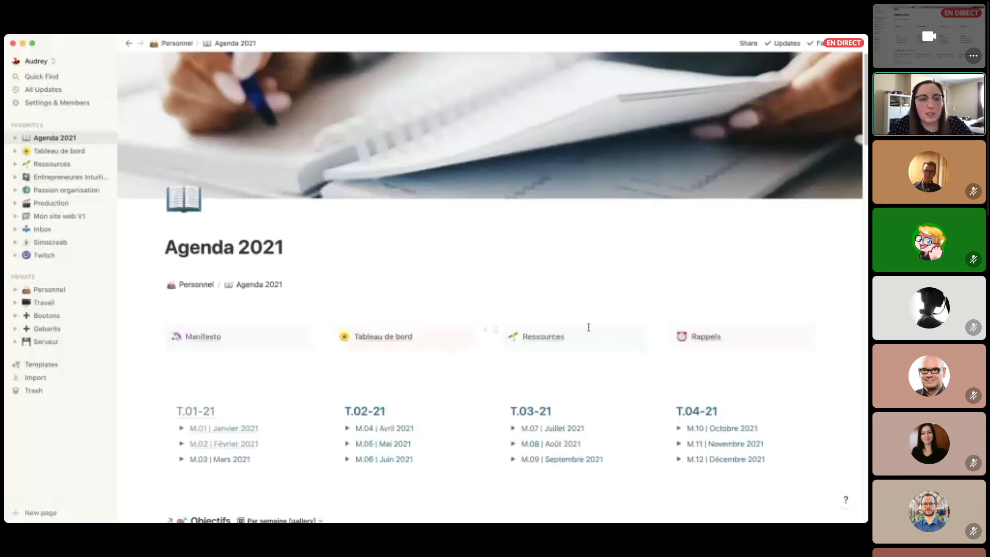
scroll(598, 333, down, 10)
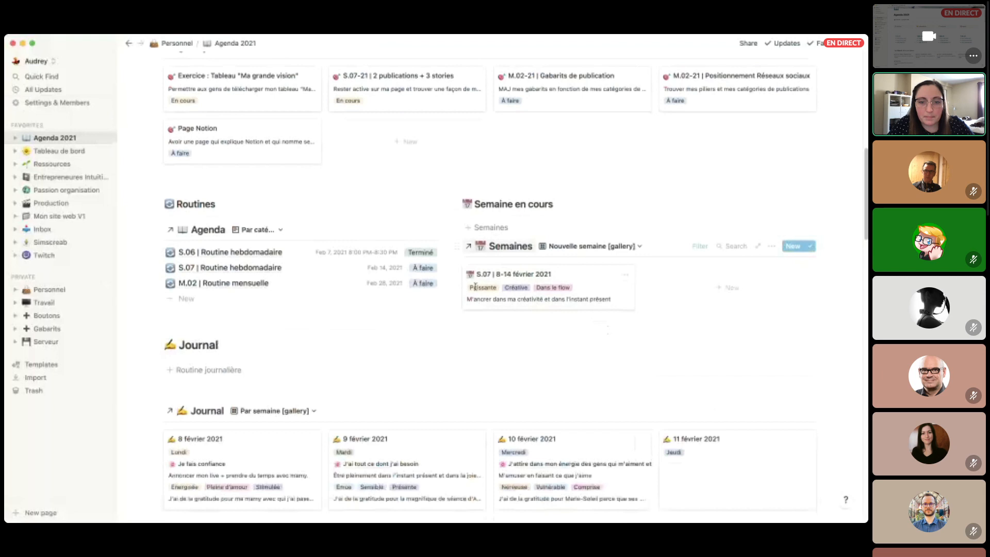
click(562, 281)
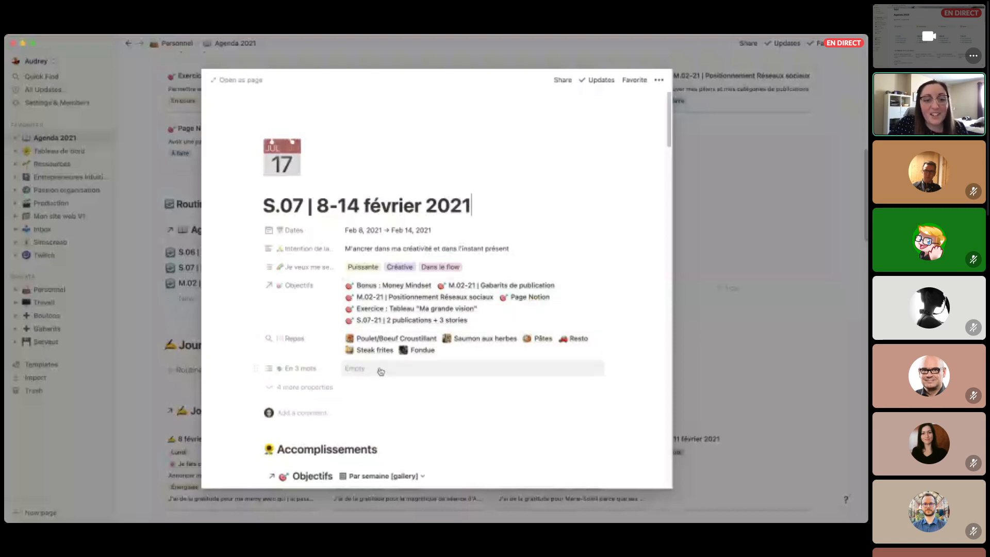
Look through the available options of the week's En 3 mots property without choosing any.
click(403, 376)
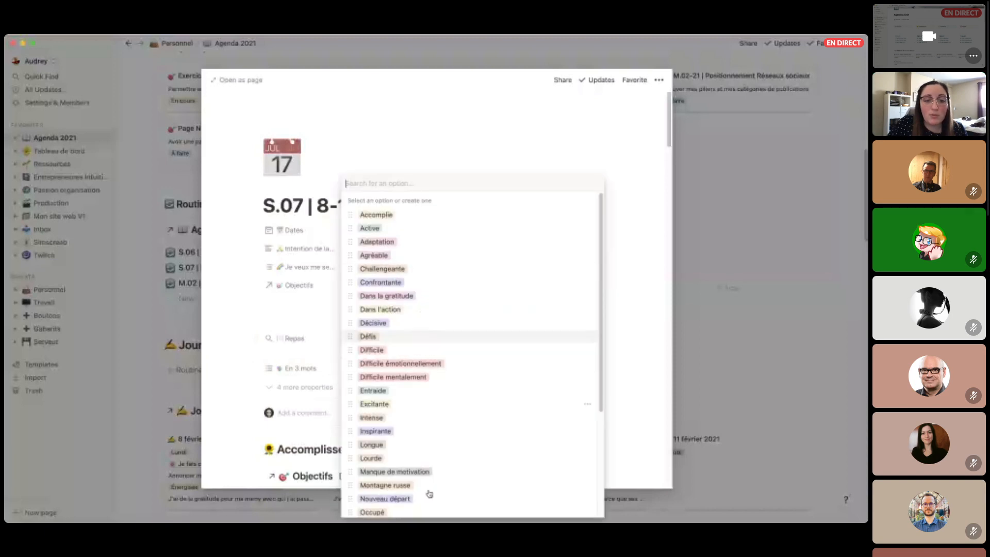
scroll(442, 464, down, 5)
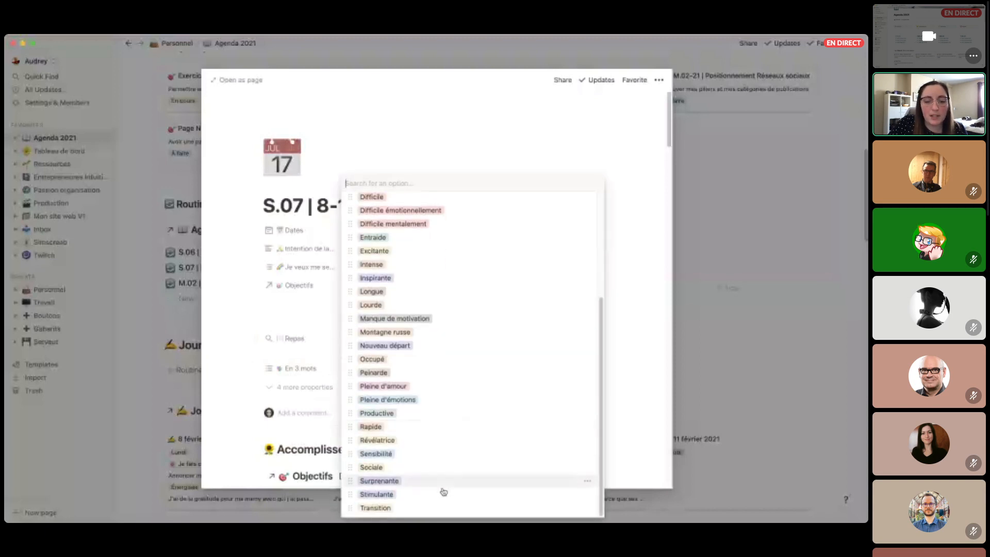
scroll(449, 438, up, 5)
click(647, 187)
Review the week's Accomplissements, Repas de la semaine and agenda board in the preview, and open the week as a full page.
scroll(575, 209, down, 3)
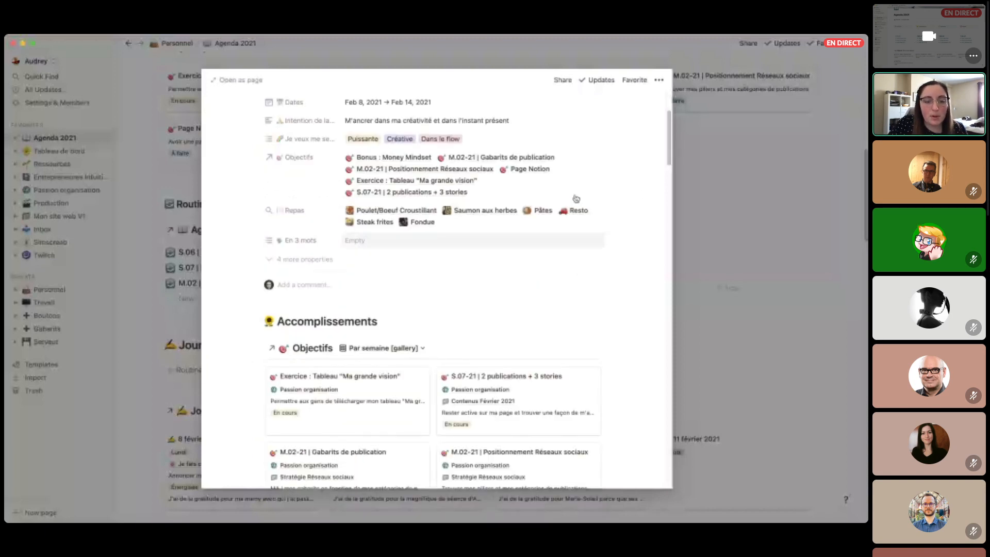
scroll(387, 249, down, 5)
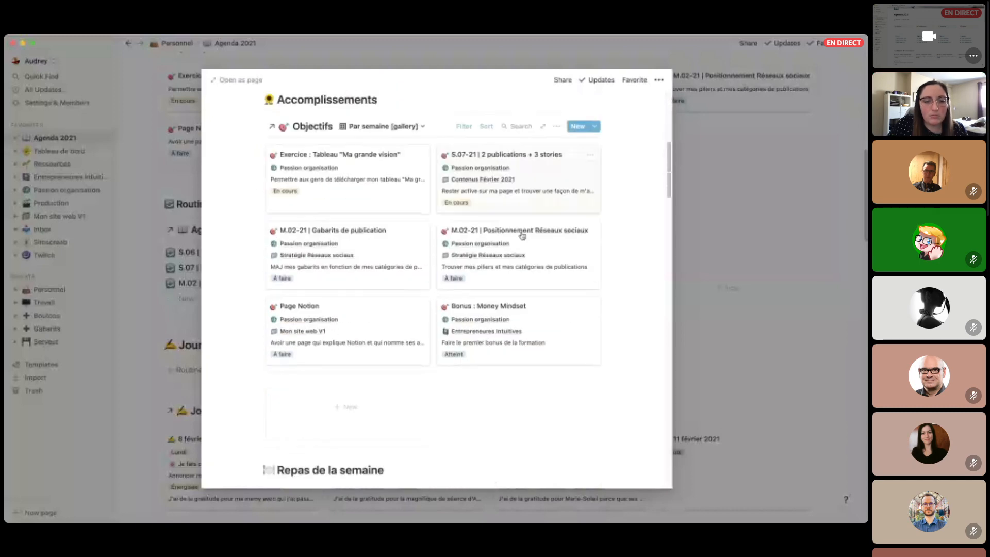
scroll(413, 184, down, 8)
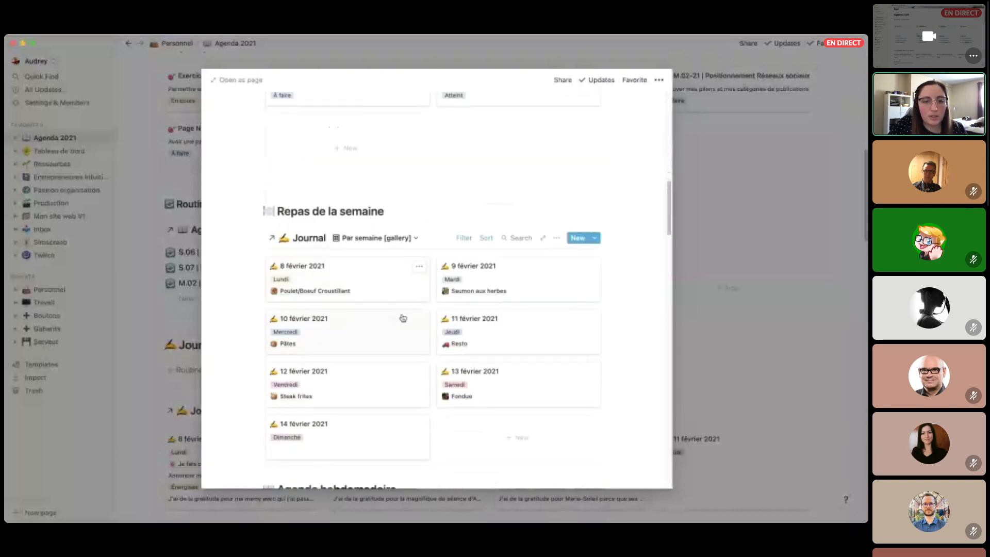
scroll(488, 308, down, 10)
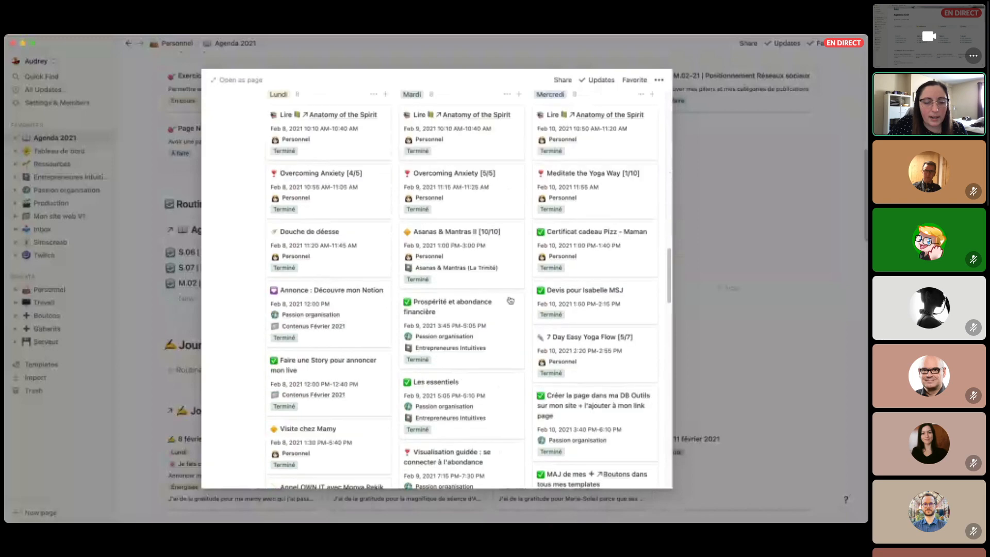
key(super+Return)
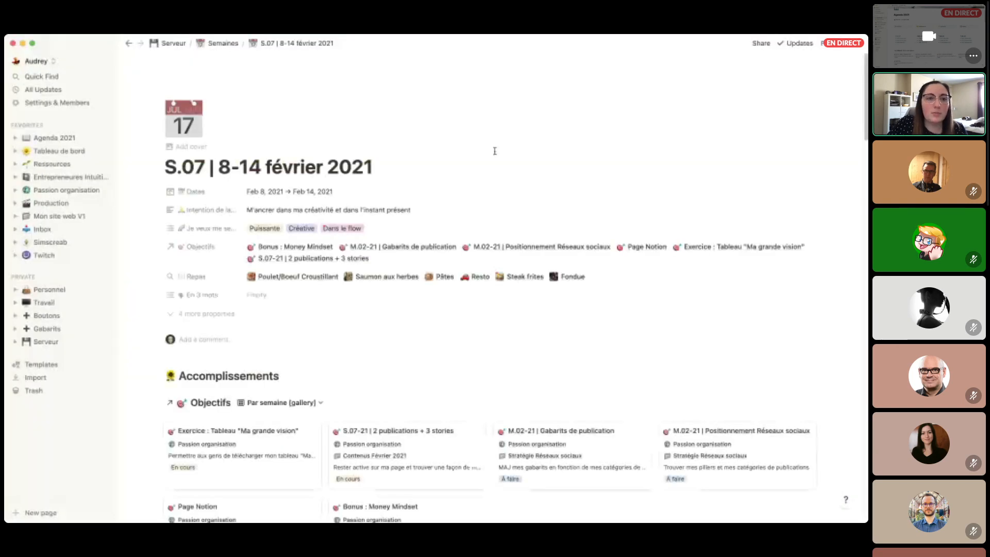
Examine the full week page's agenda board, Habitudes de vie, Mon journal and Réflexions hebdomadaires sections, and return to its properties.
scroll(626, 191, down, 20)
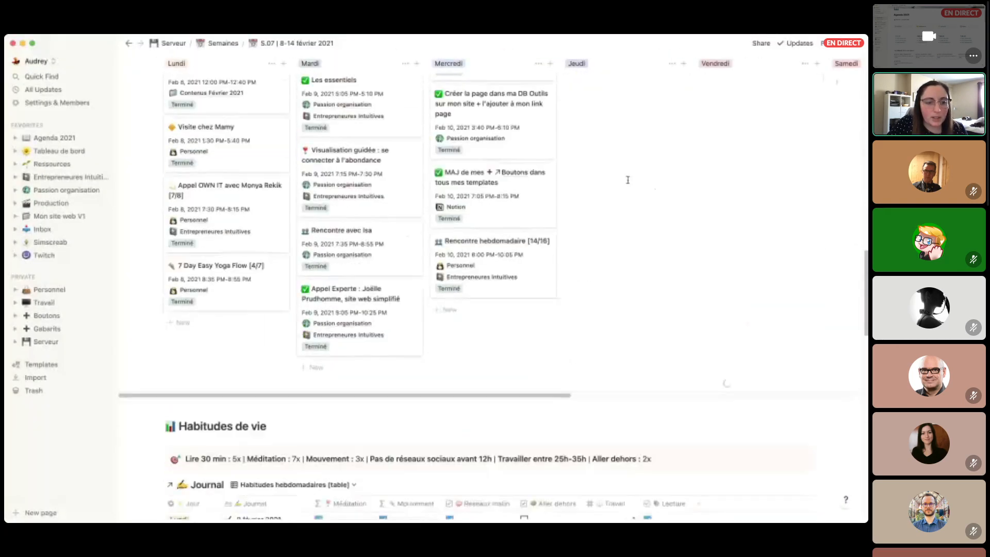
scroll(627, 179, down, 15)
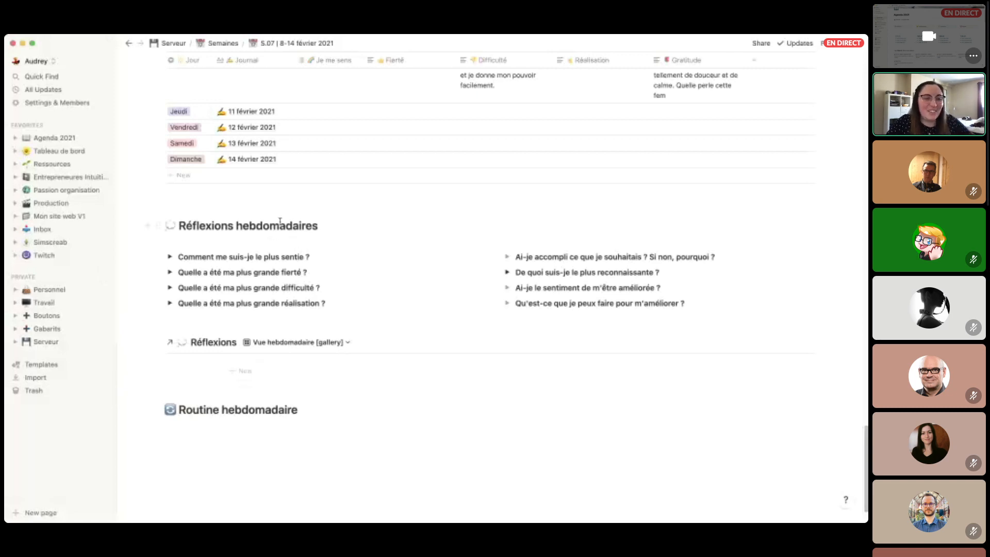
scroll(307, 278, up, 1)
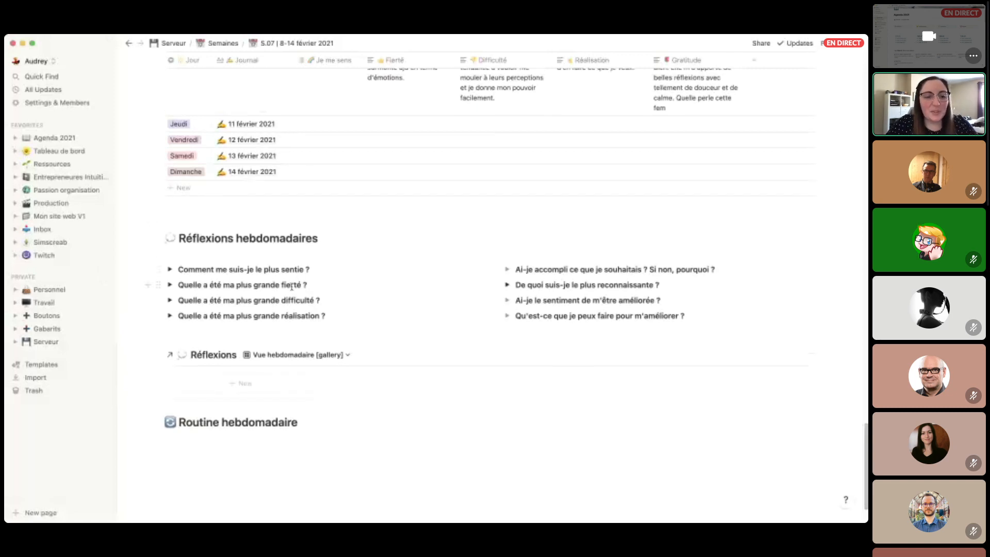
scroll(291, 286, up, 10)
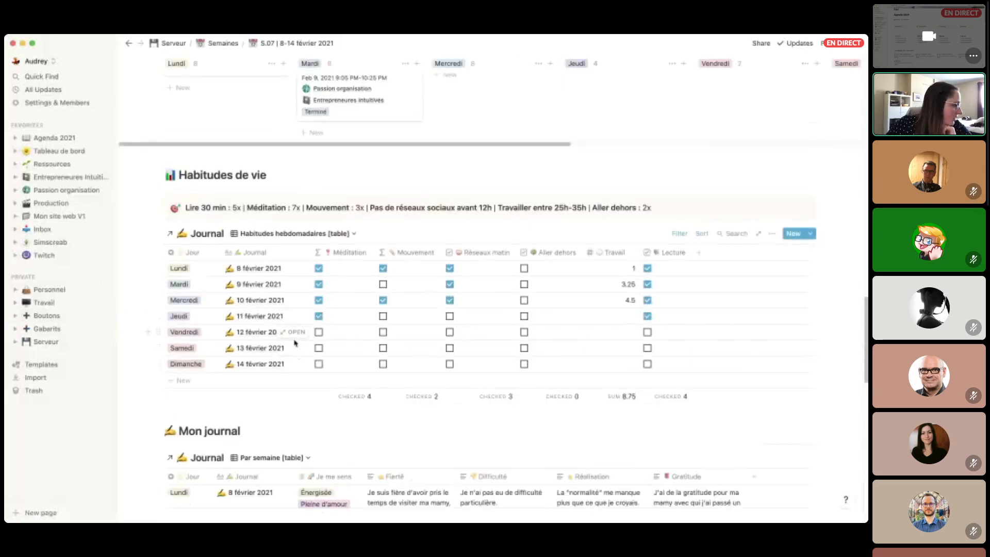
scroll(339, 317, up, 10)
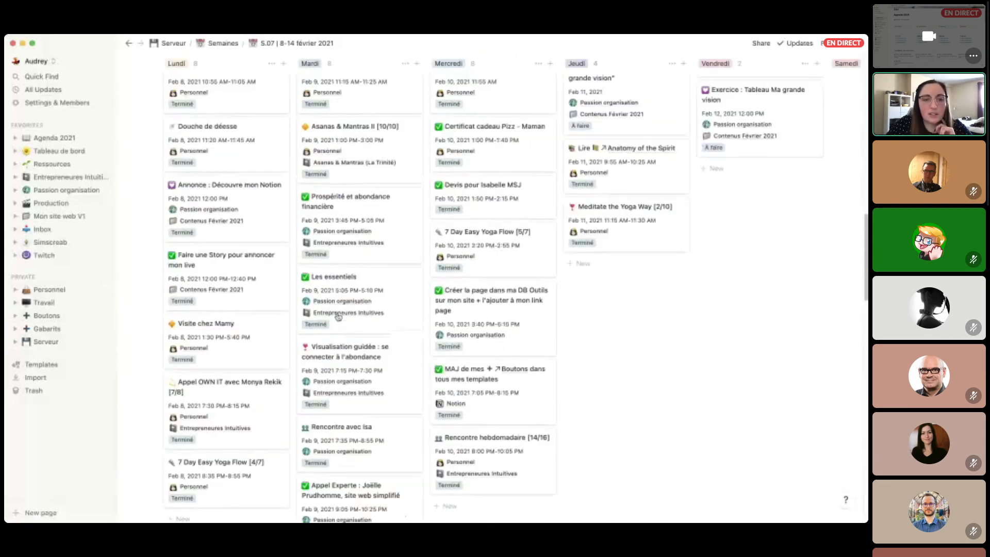
scroll(339, 317, up, 10)
scroll(297, 347, up, 4)
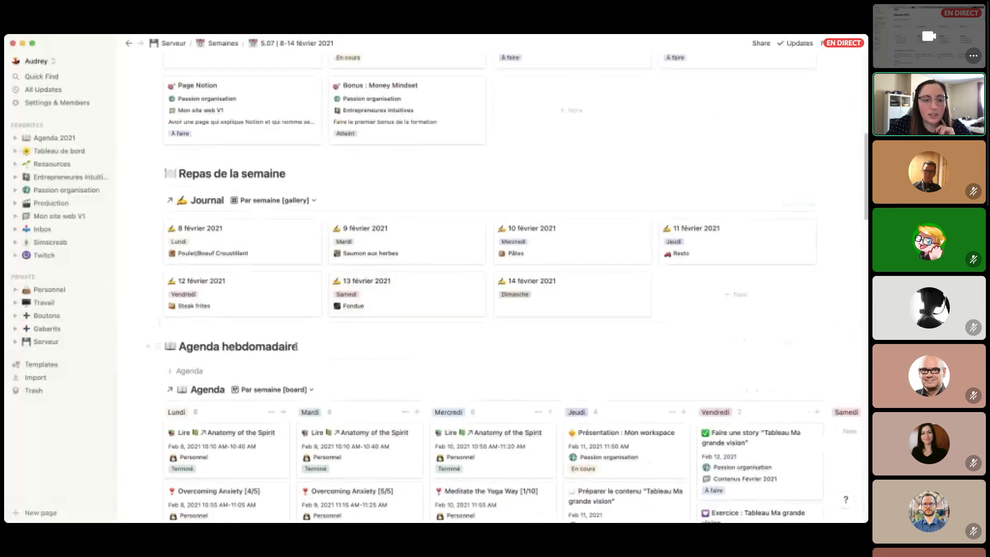
scroll(297, 346, up, 6)
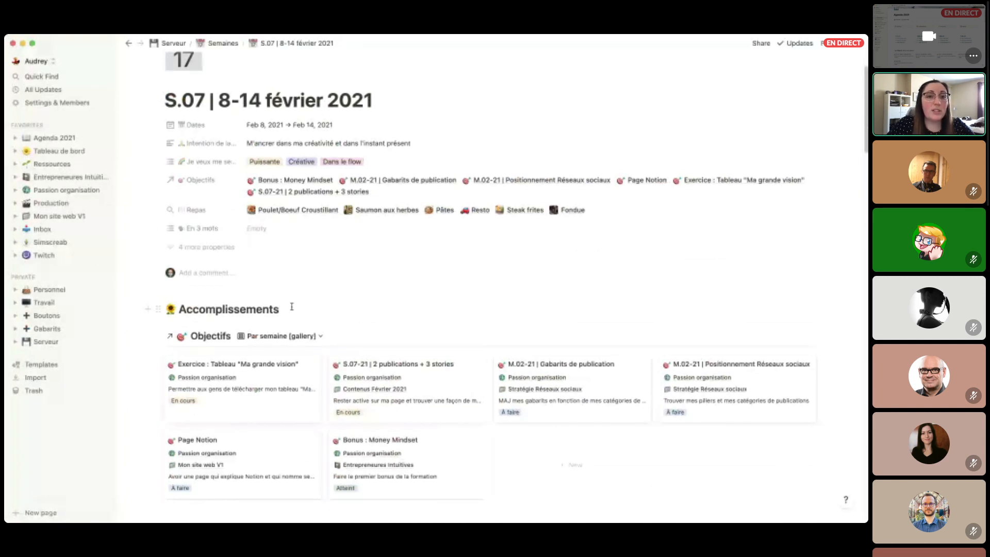
Check the filter conditions of the Objectifs gallery under Accomplissements, and close them unchanged.
scroll(292, 307, down, 5)
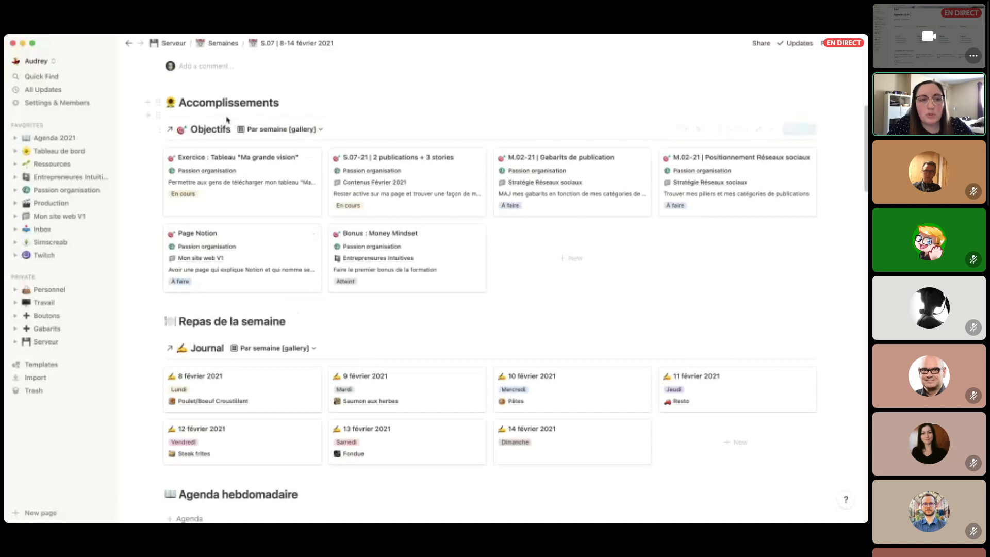
click(680, 129)
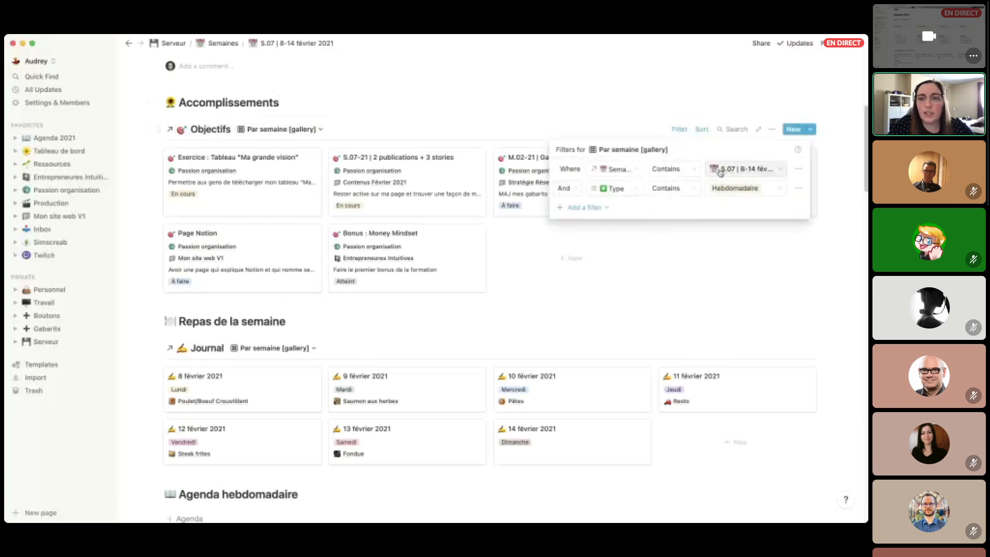
click(400, 115)
scroll(399, 144, up, 3)
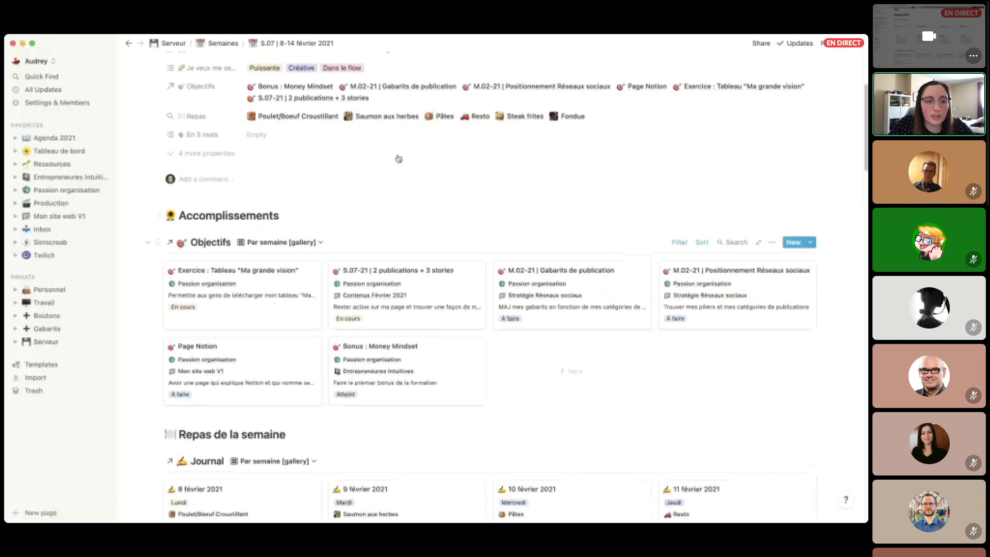
Expand the week page's hidden properties to review its journal, month, quarter and year relations, and collapse them again.
click(398, 158)
scroll(399, 159, up, 2)
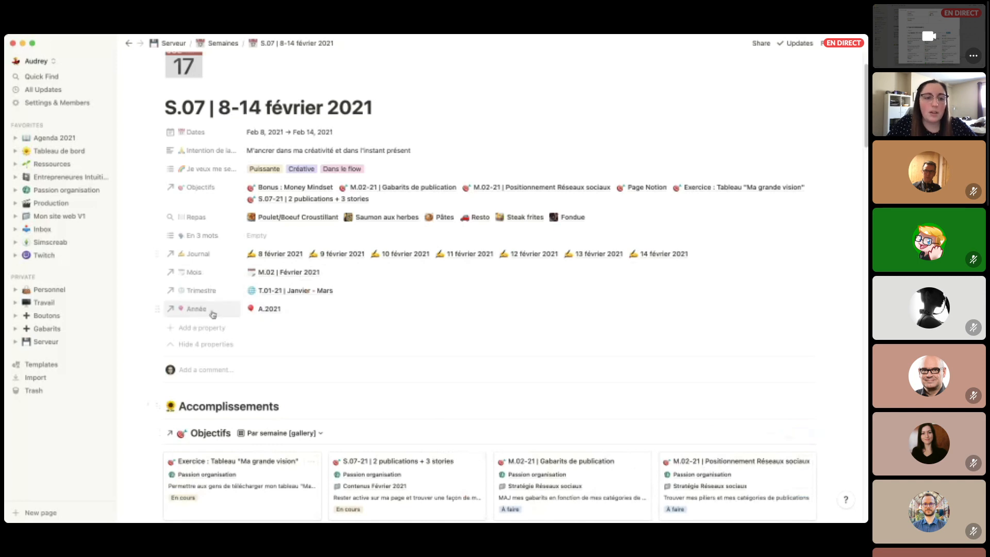
click(205, 344)
Open the Objectifs database from the Serveur page and show "Exercice : Tableau "Ma grande vision"" as a full page.
click(57, 347)
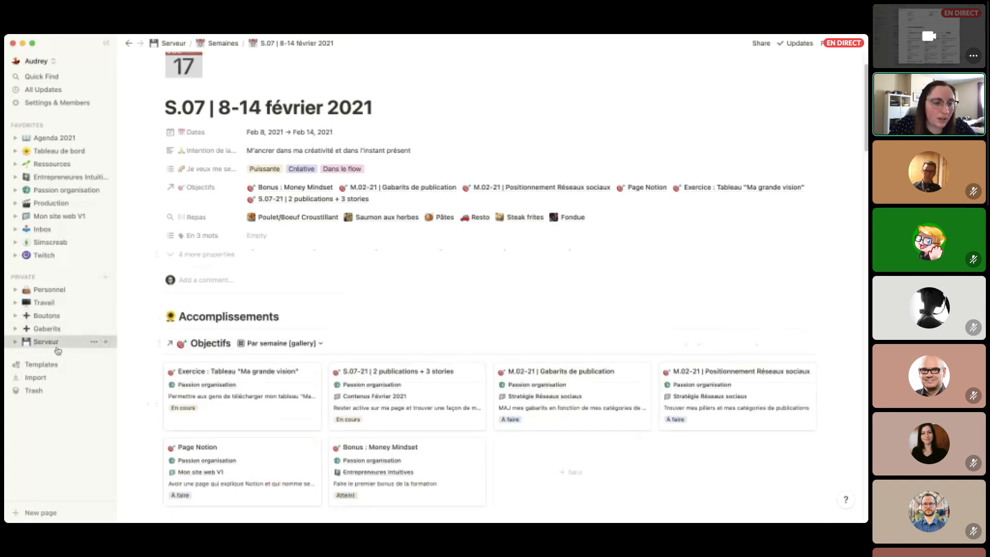
scroll(304, 335, down, 3)
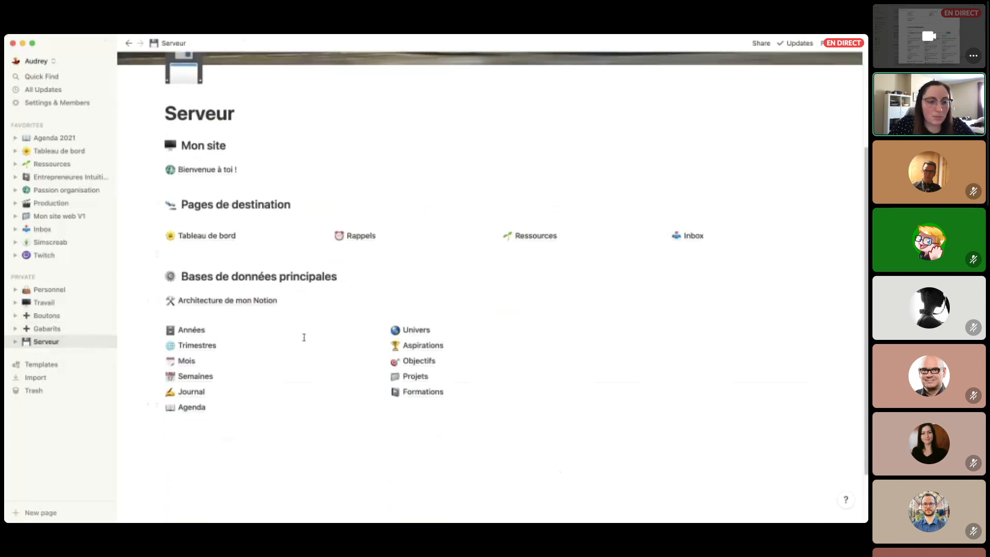
click(439, 361)
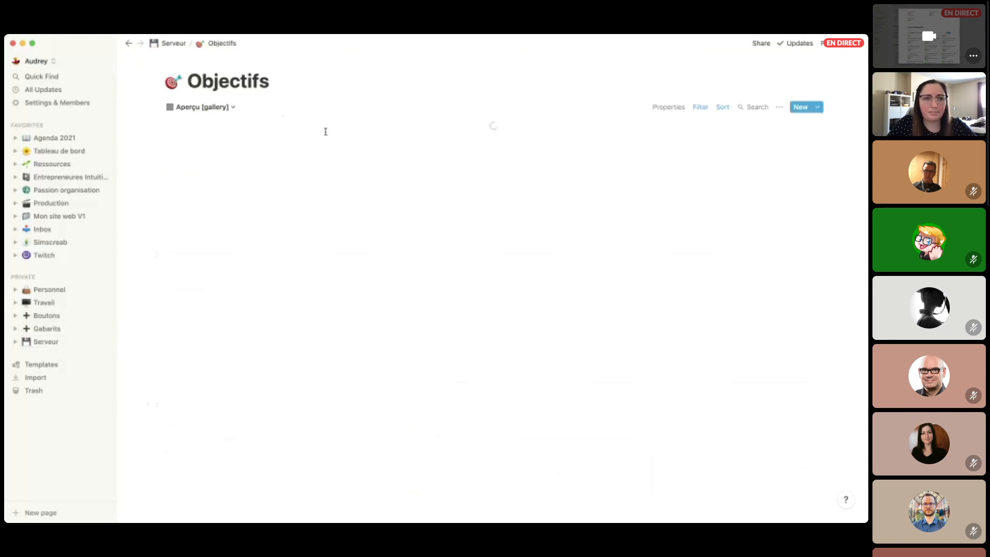
click(276, 157)
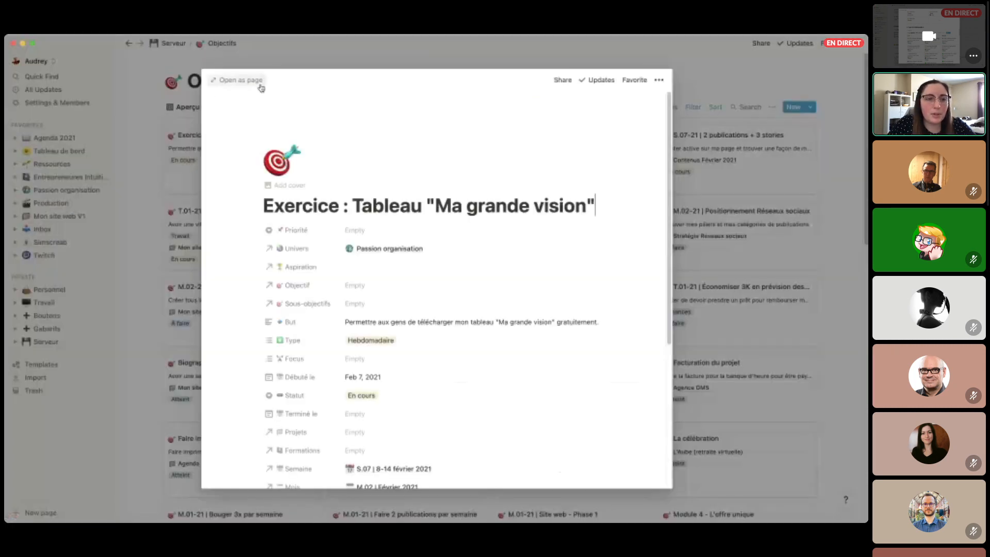
click(226, 81)
Review the objective's properties, its week, month, quarter and year relations, and the Actions associées table.
scroll(402, 199, down, 2)
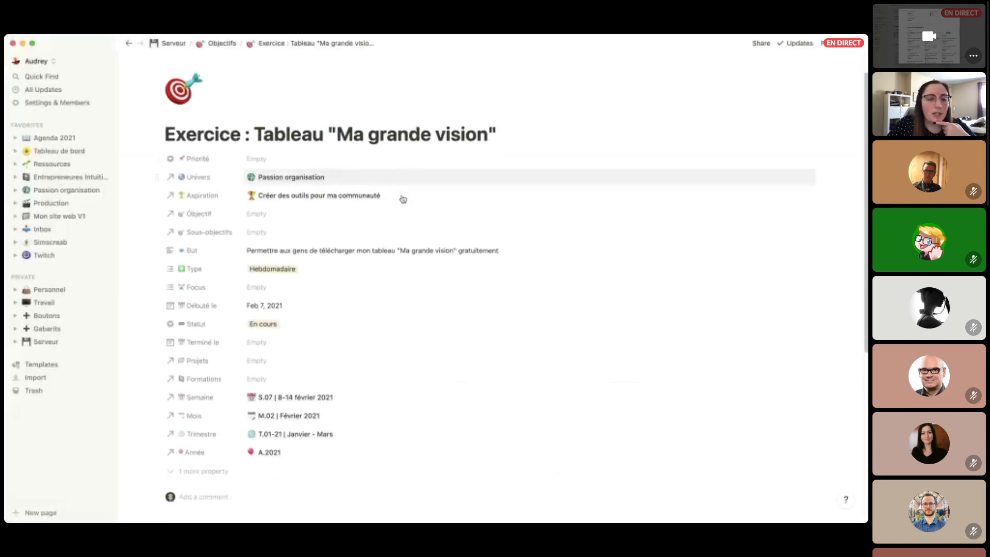
scroll(241, 380, down, 1)
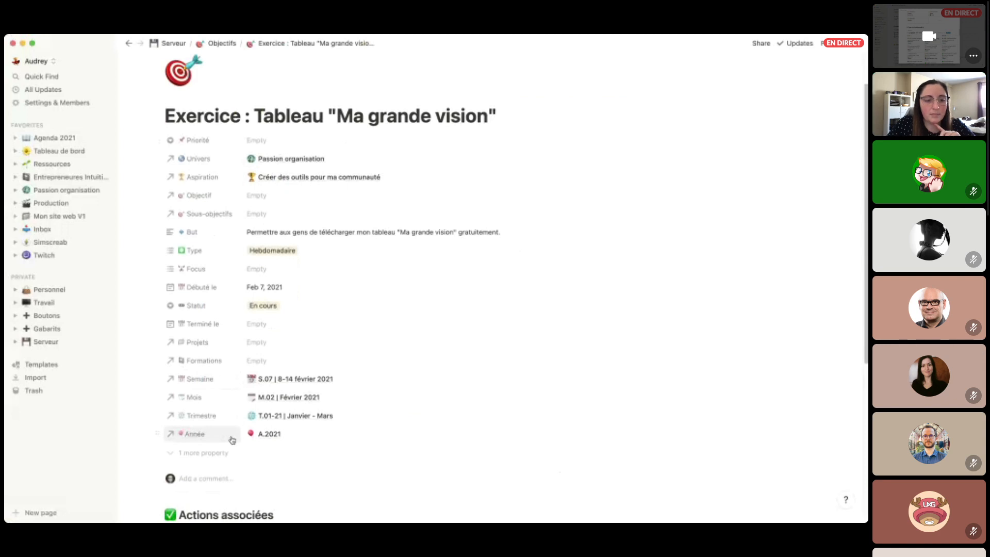
scroll(363, 382, down, 2)
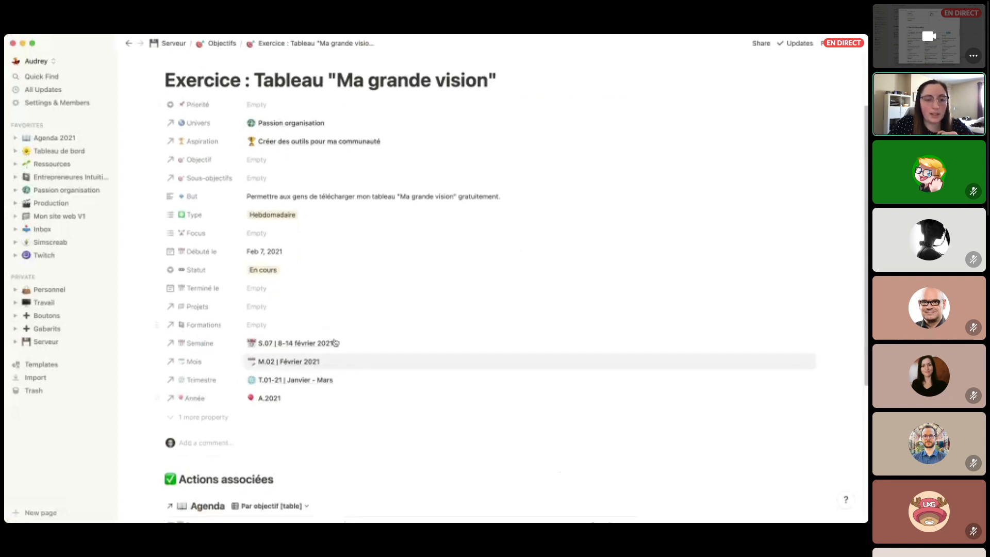
scroll(349, 324, down, 5)
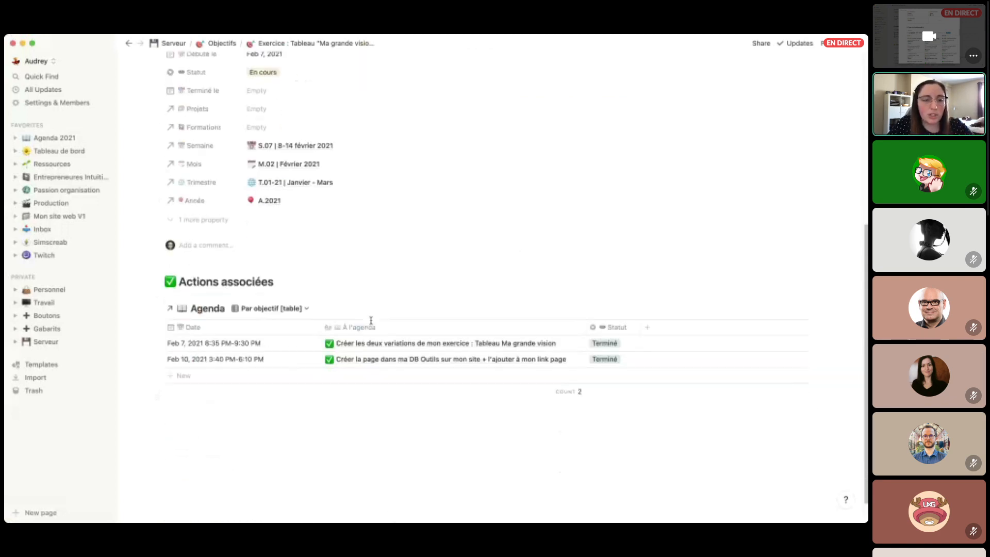
Open the "S.07 | 8-14 février 2021" week from the objective's Semaine relation as a full page.
click(295, 147)
click(293, 179)
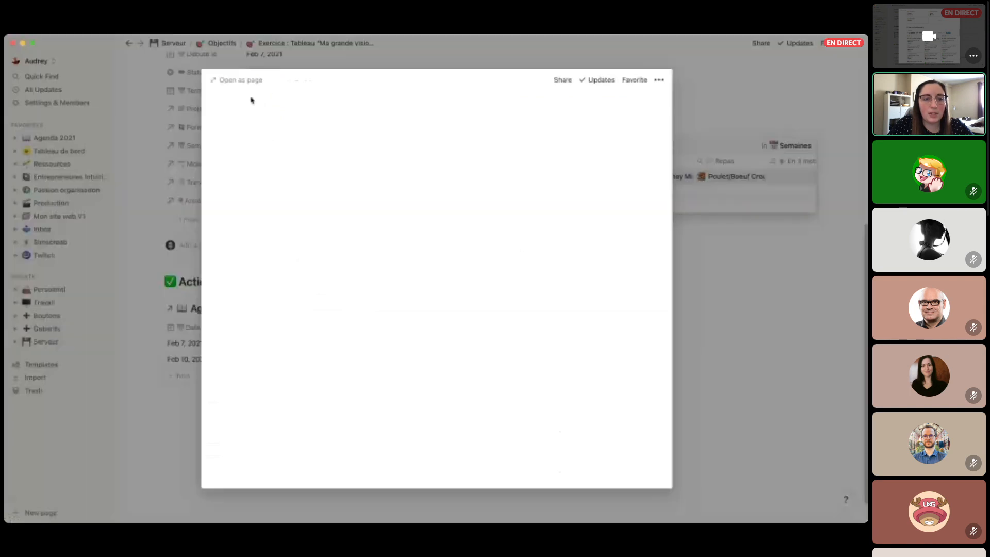
click(243, 82)
Compare the objective's week relation with the week and type conditions in the Accomplissements Objectifs gallery's filter.
scroll(365, 303, down, 5)
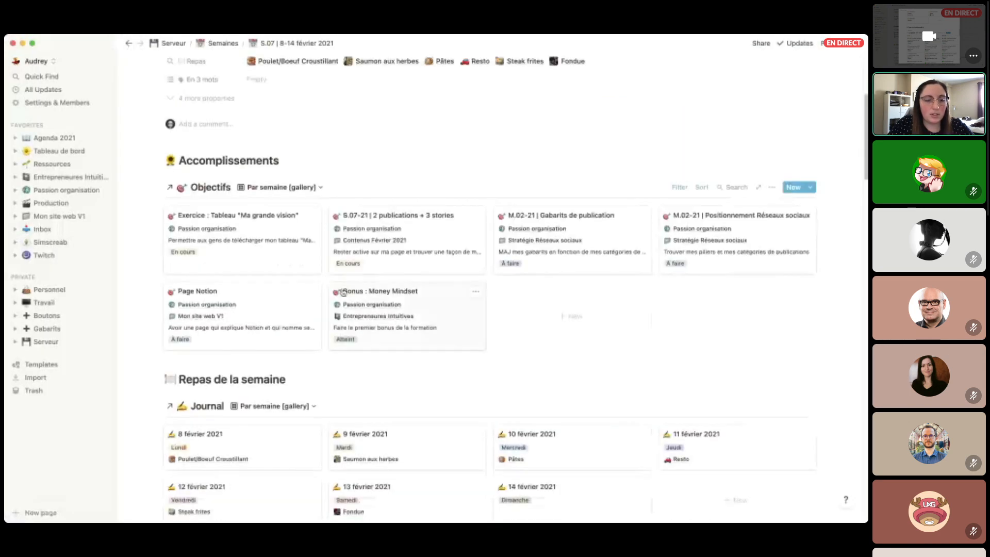
click(678, 187)
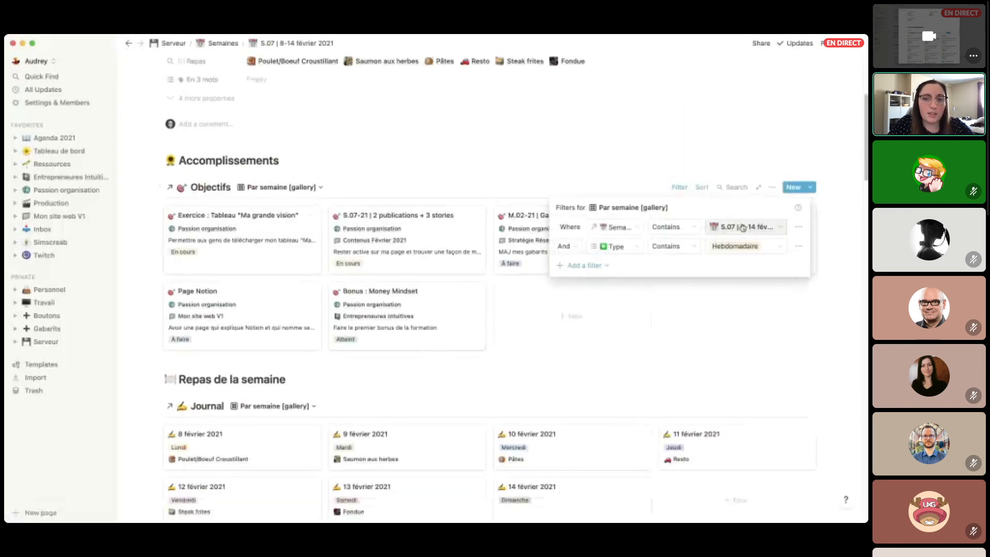
click(258, 98)
Reveal the week page's hidden properties and add a relation property named "Test" linked to the Factures database.
click(220, 98)
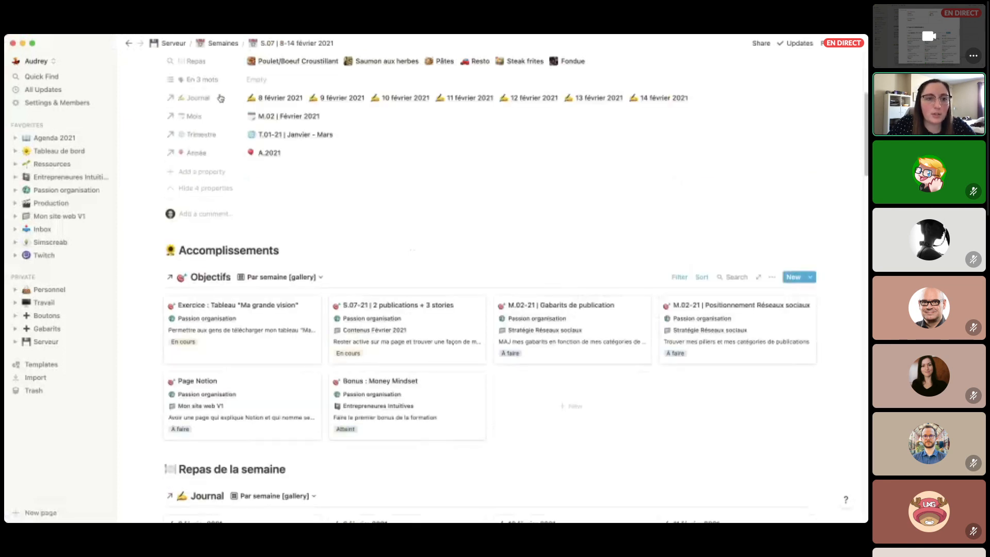
click(204, 176)
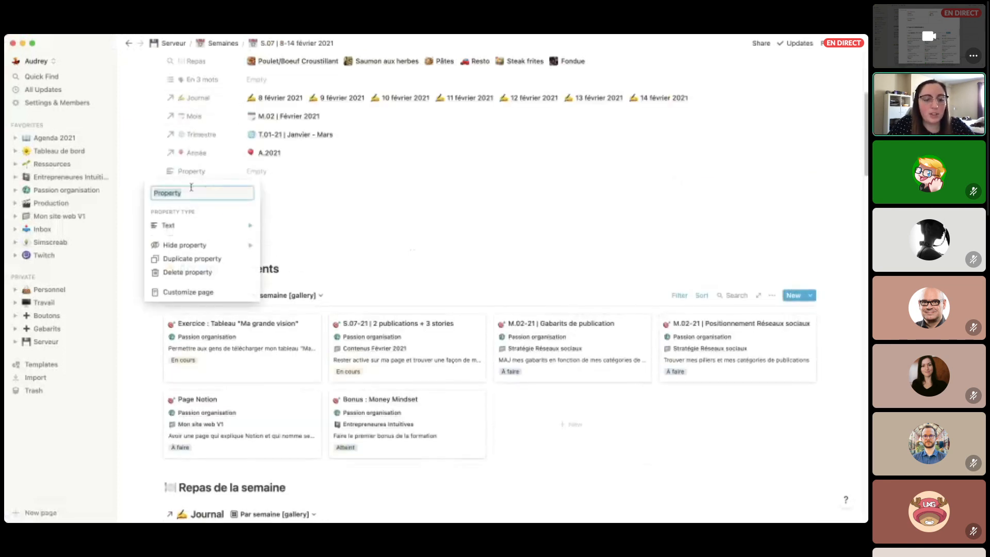
text(Test)
mouse_move(204, 224)
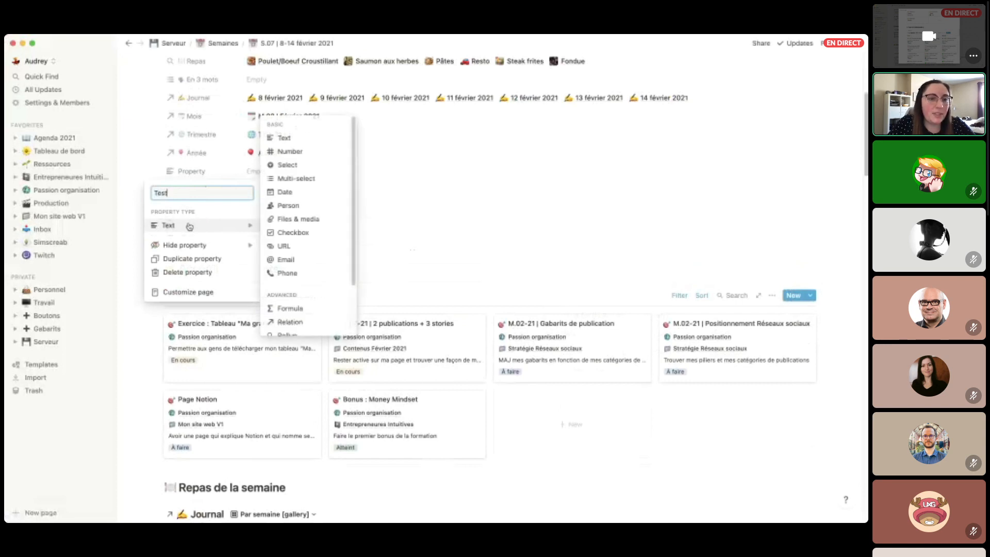
scroll(310, 277, down, 1)
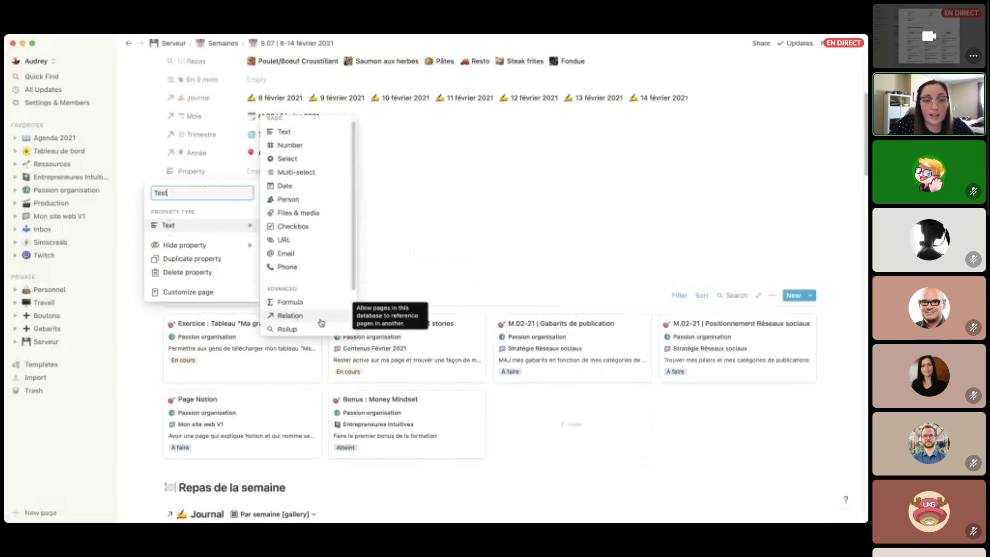
click(322, 316)
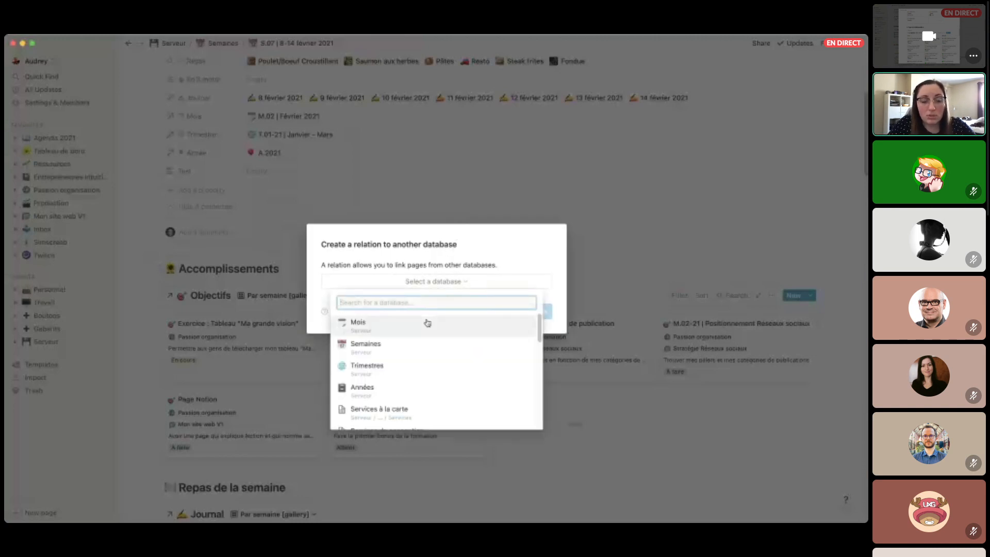
scroll(425, 361, down, 5)
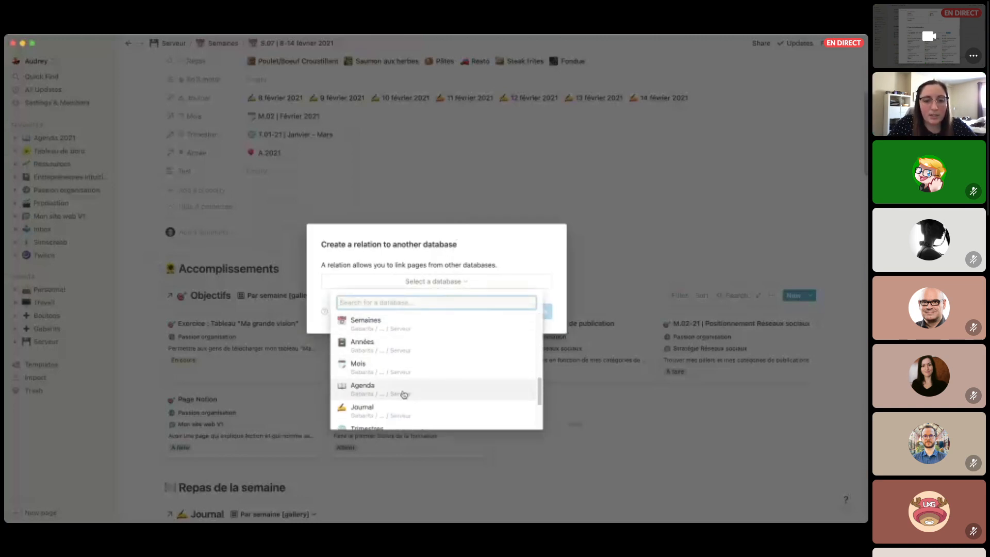
scroll(444, 361, down, 3)
click(386, 412)
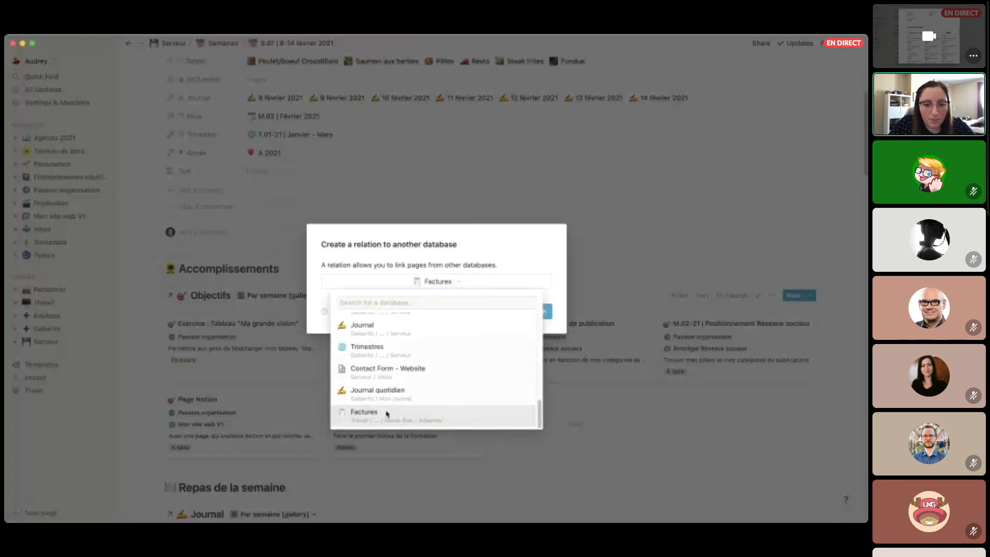
click(522, 312)
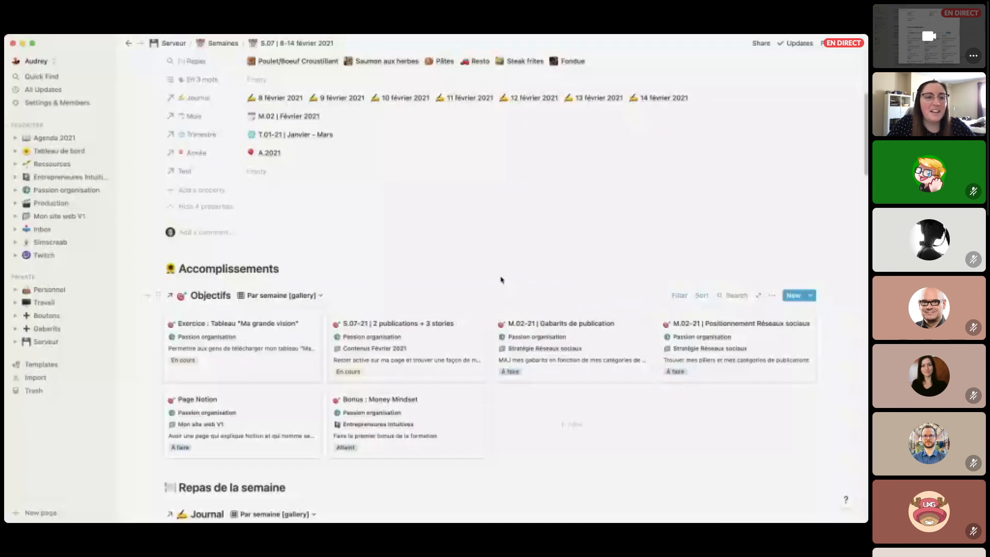
Check which Factures entries the Test relation offers for linking to this week.
click(256, 171)
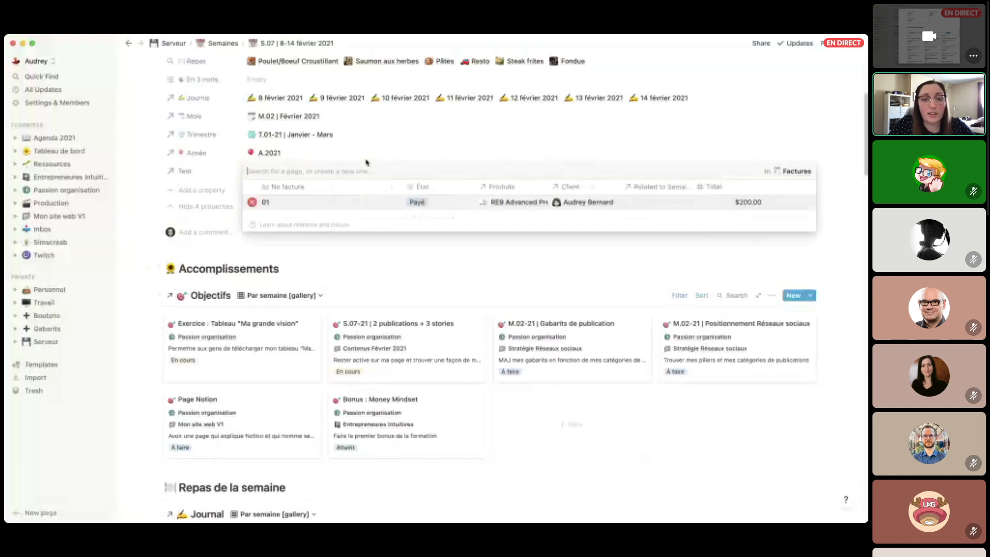
click(252, 201)
click(199, 174)
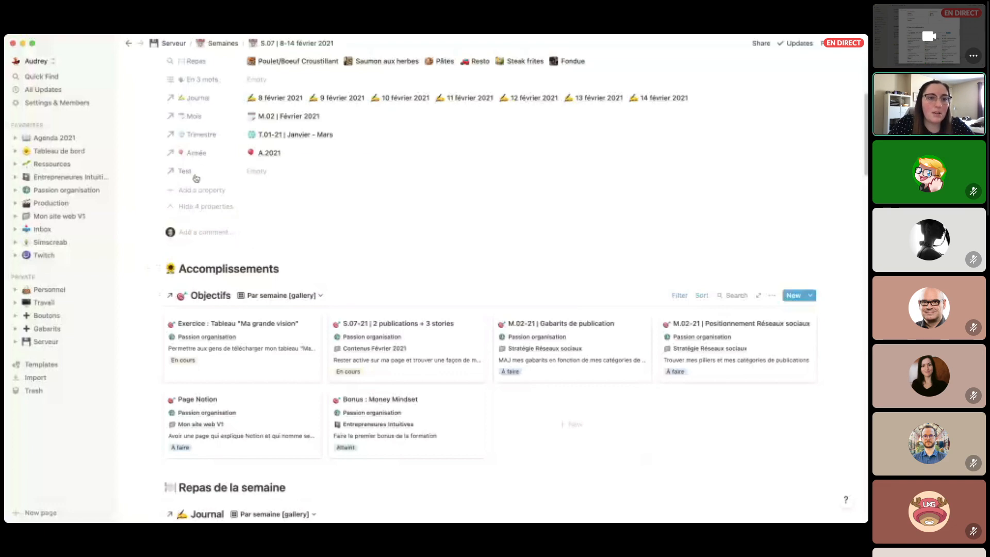
Delete the Test relation property from the week page.
click(154, 170)
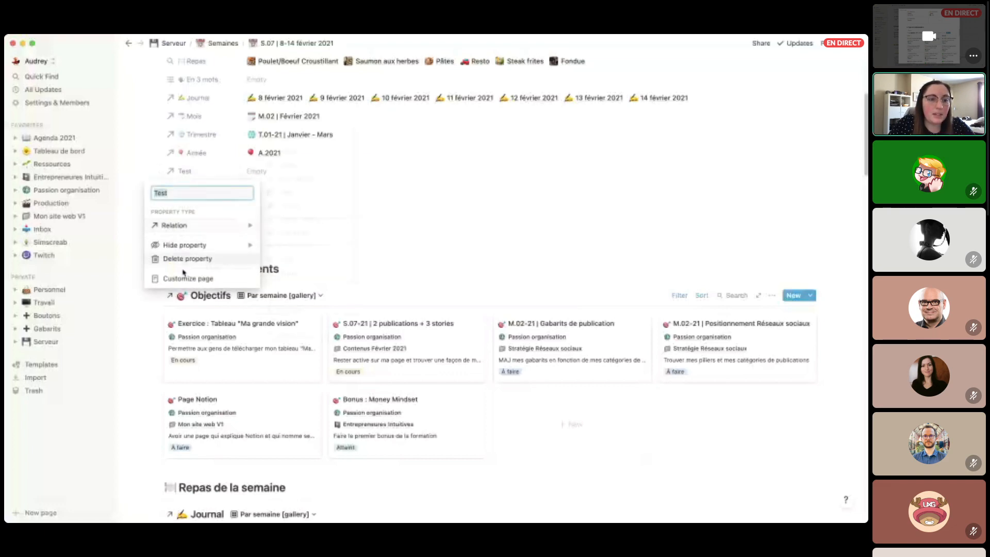
click(194, 259)
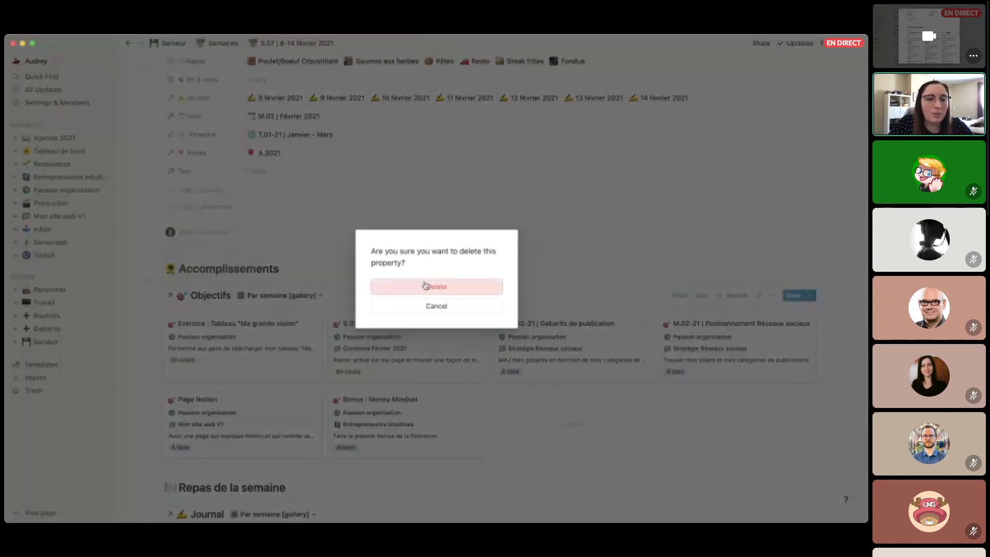
click(426, 286)
Add a new property to the week page and set its type to Rollup, keeping the default name.
click(209, 172)
click(219, 227)
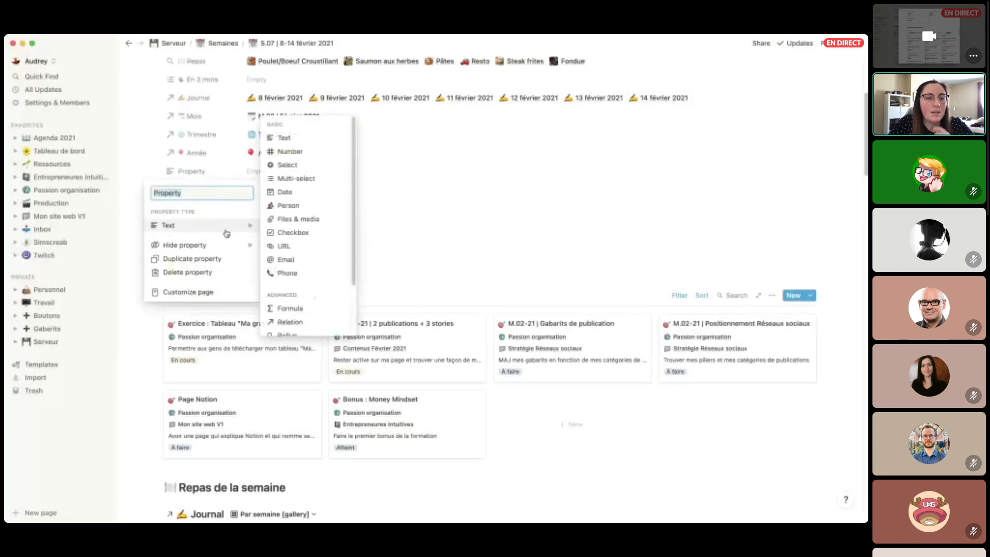
scroll(325, 291, down, 1)
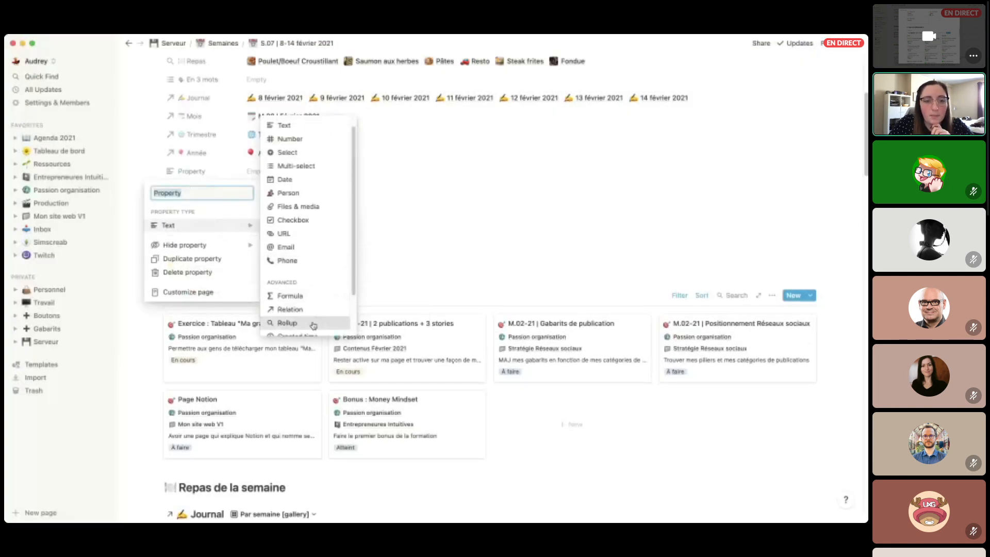
click(287, 323)
Configure the new rollup to pull the But property through the Objectifs relation, calculated as Show unique values.
click(262, 172)
click(302, 202)
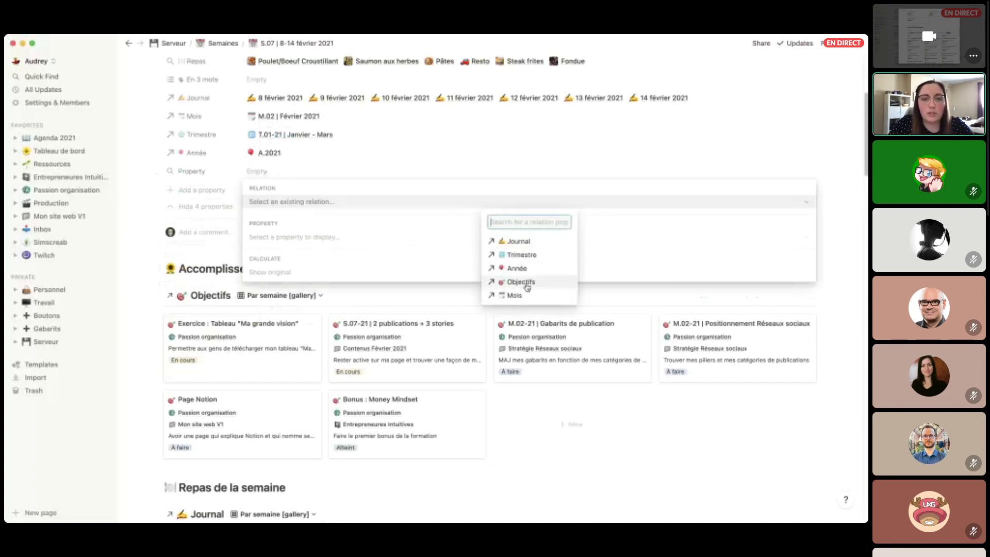
click(520, 282)
click(303, 243)
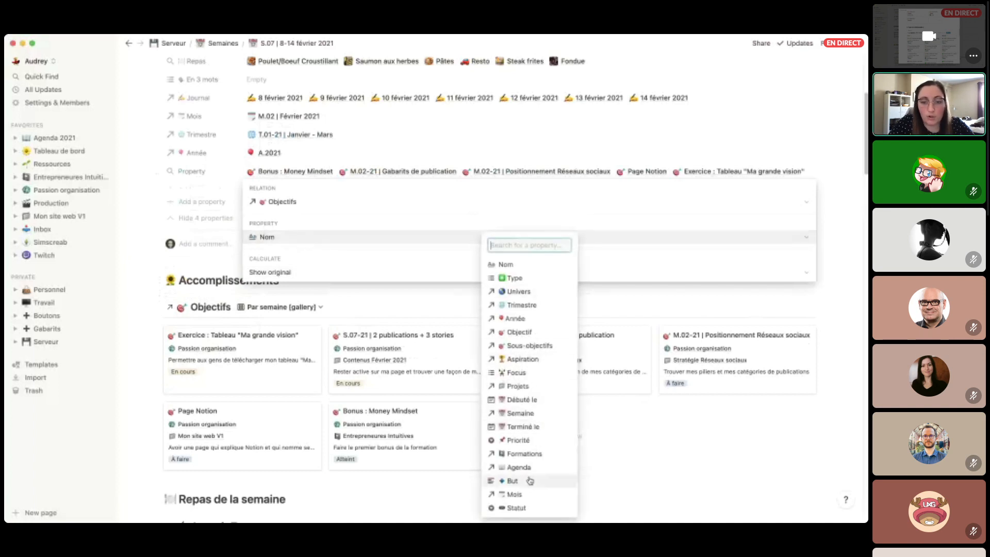
click(512, 481)
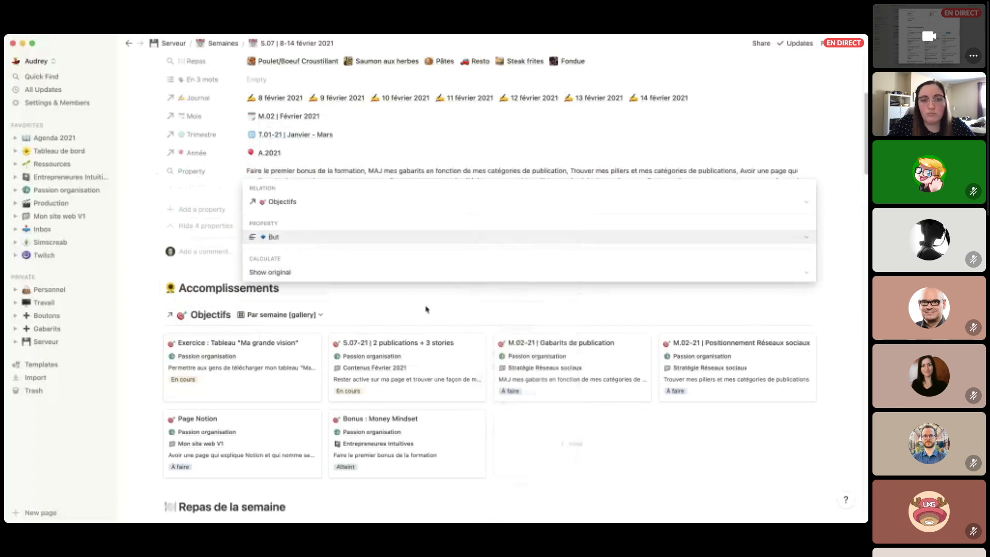
click(281, 272)
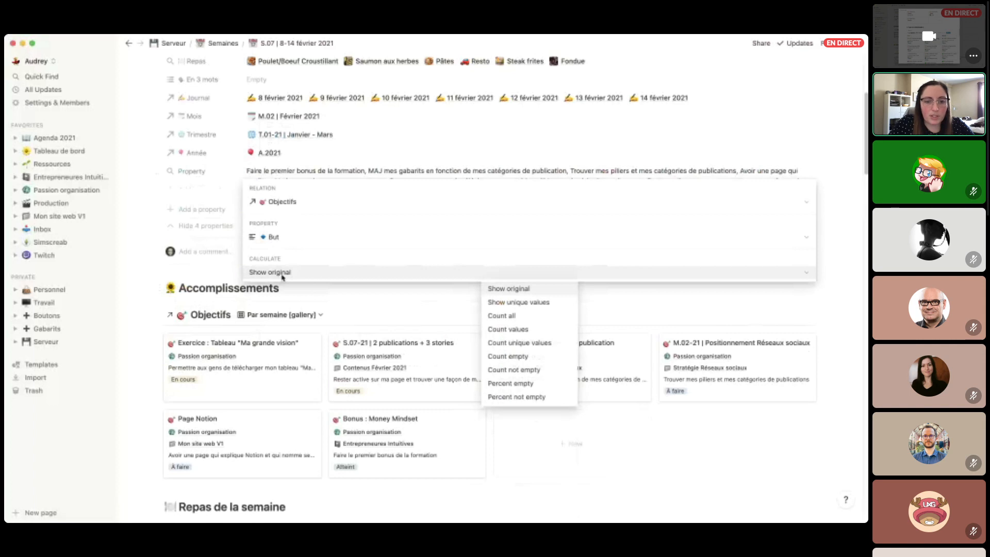
click(557, 305)
key(Escape)
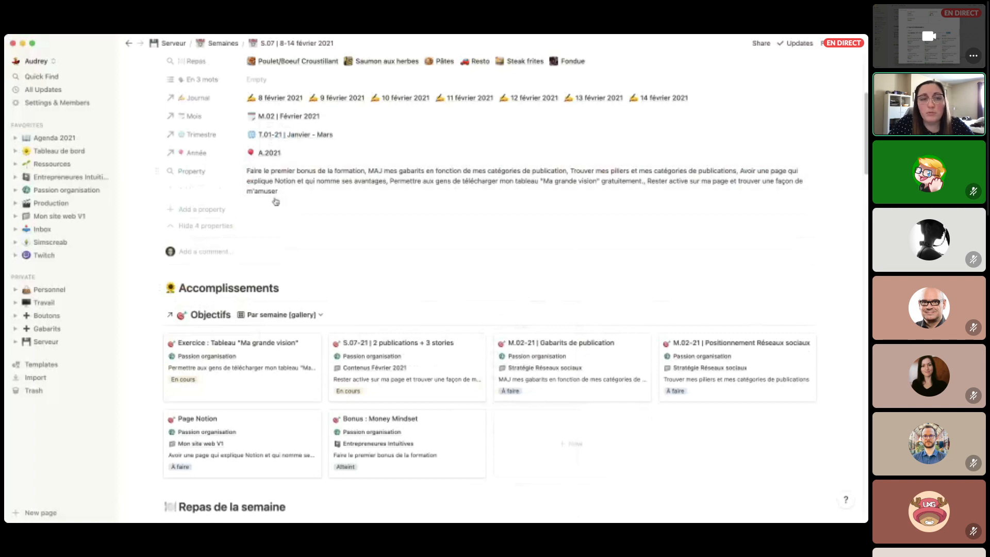
Review the relation, property and calculation settings of the existing Repas rollup.
scroll(309, 116, up, 3)
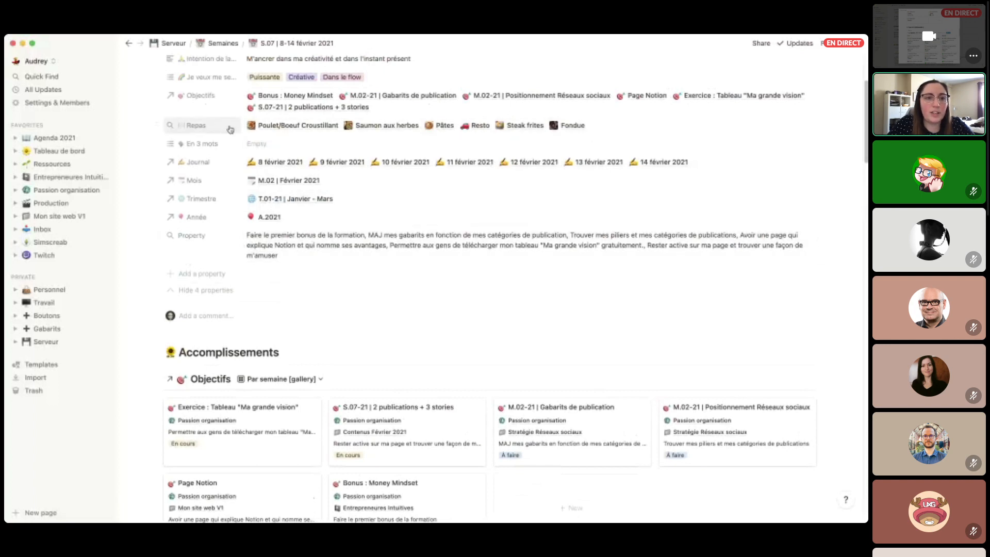
click(313, 131)
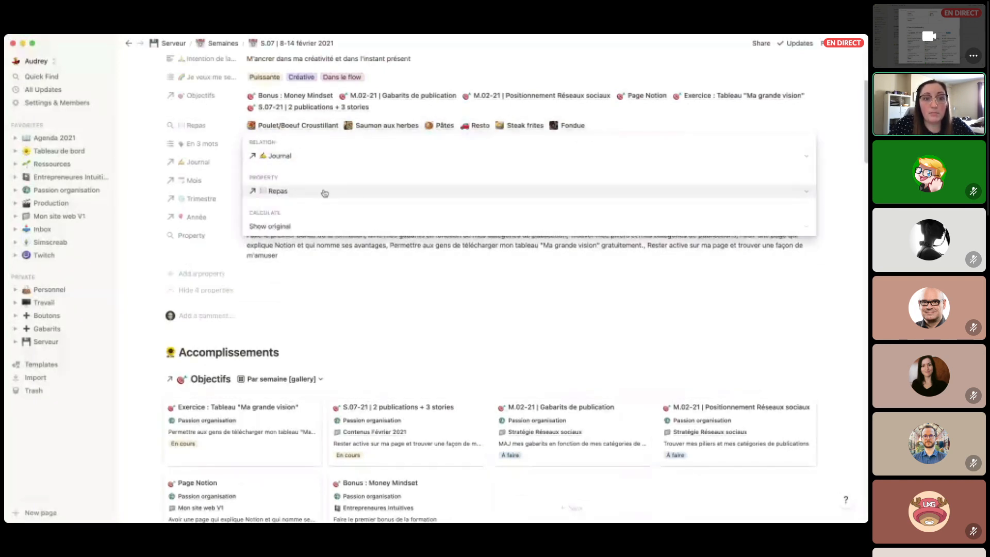
click(316, 123)
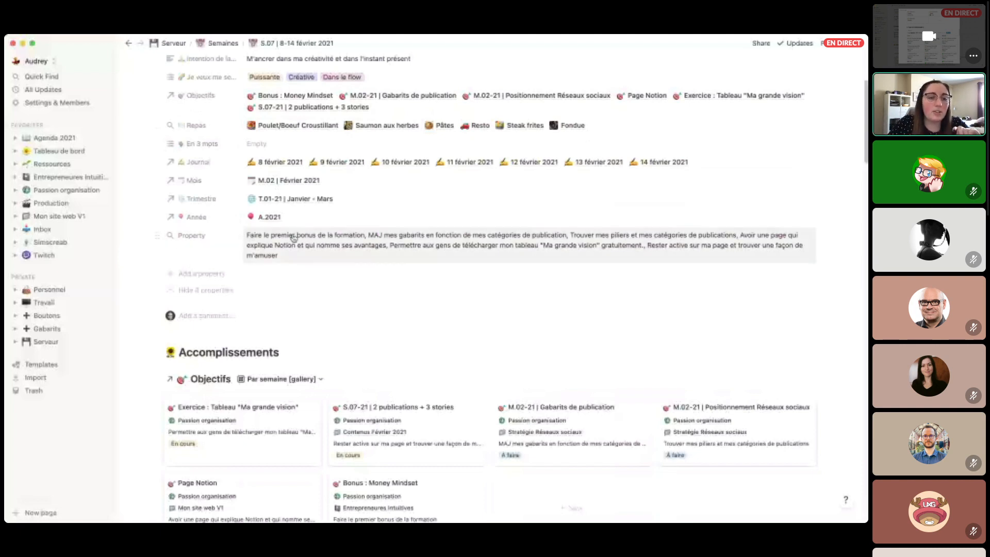
Delete the new rollup property showing the objectives' goals and hide the week page's four extra properties.
scroll(318, 216, up, 3)
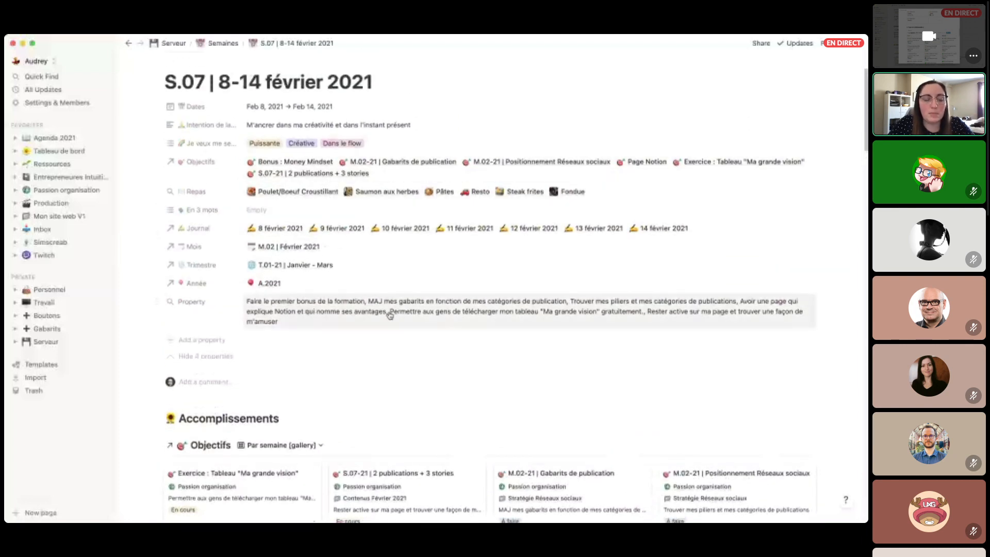
click(191, 301)
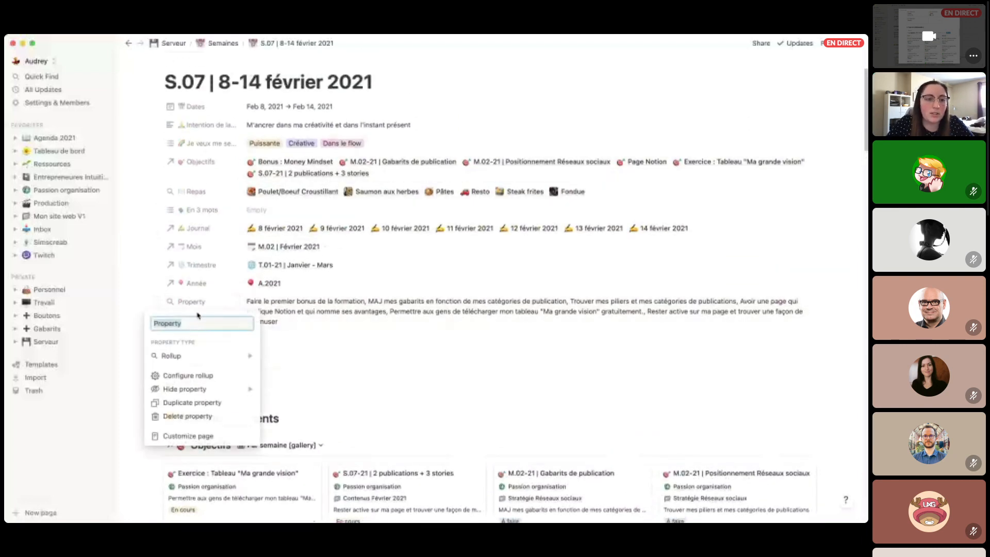
click(192, 417)
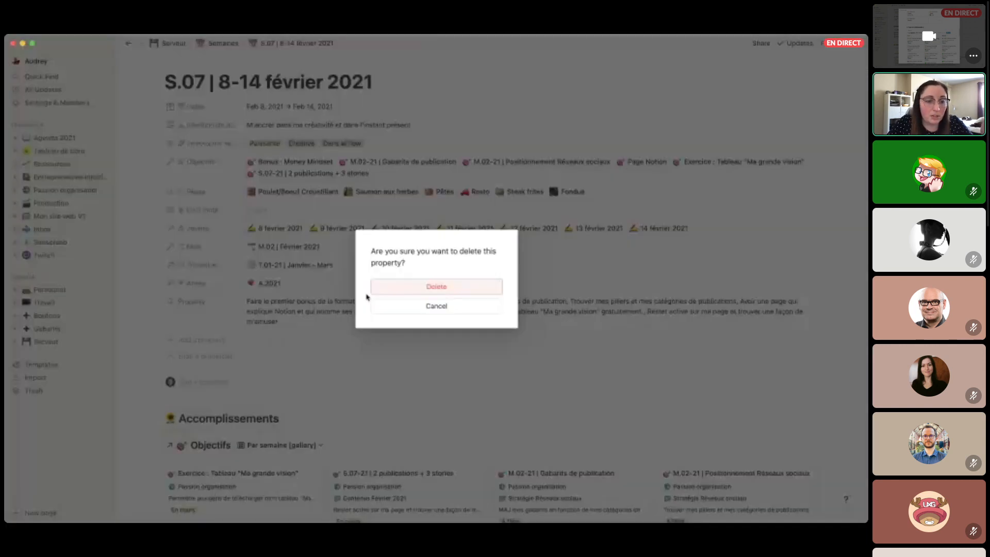
click(436, 287)
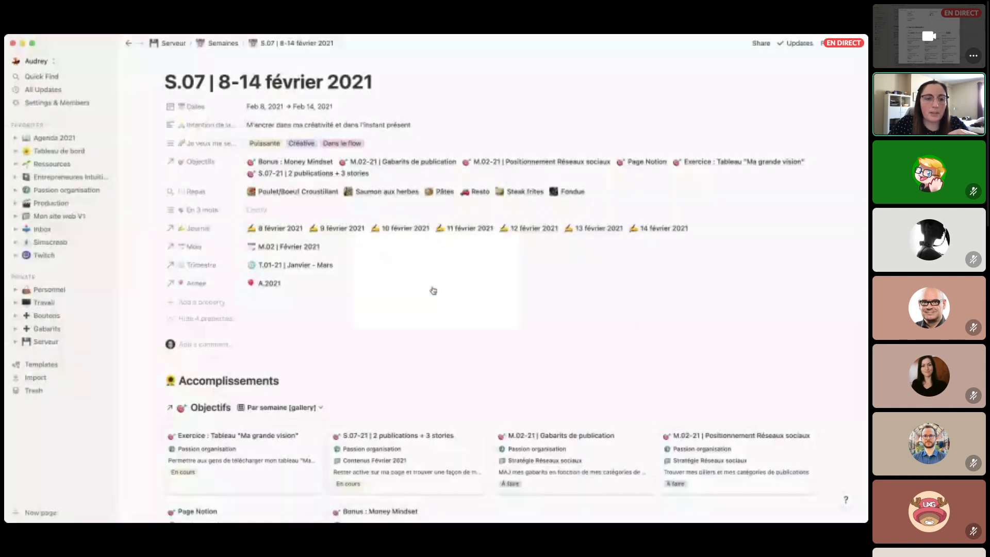
click(227, 320)
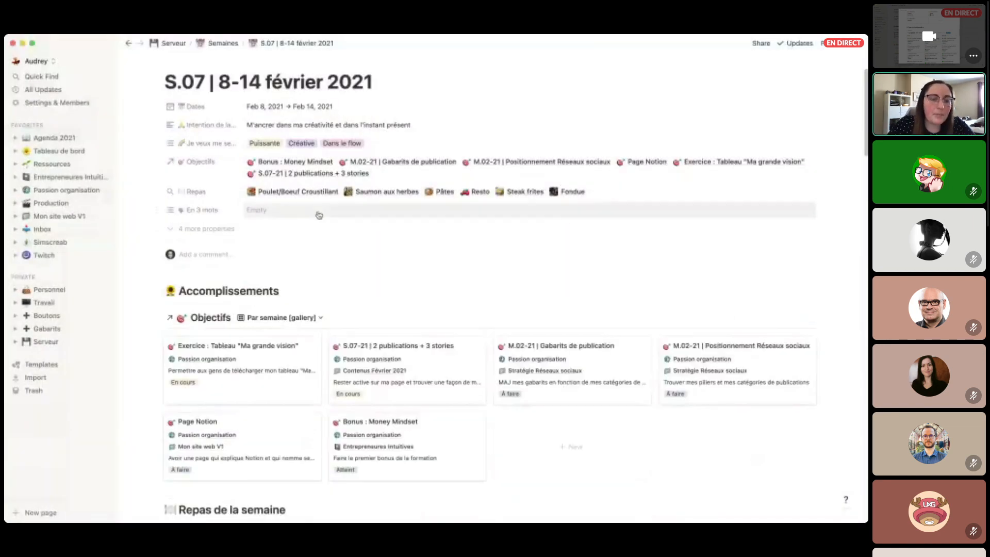
Try to insert a linked database between the Objectifs gallery and the Repas de la semaine heading, browsing the available databases.
scroll(309, 320, down, 3)
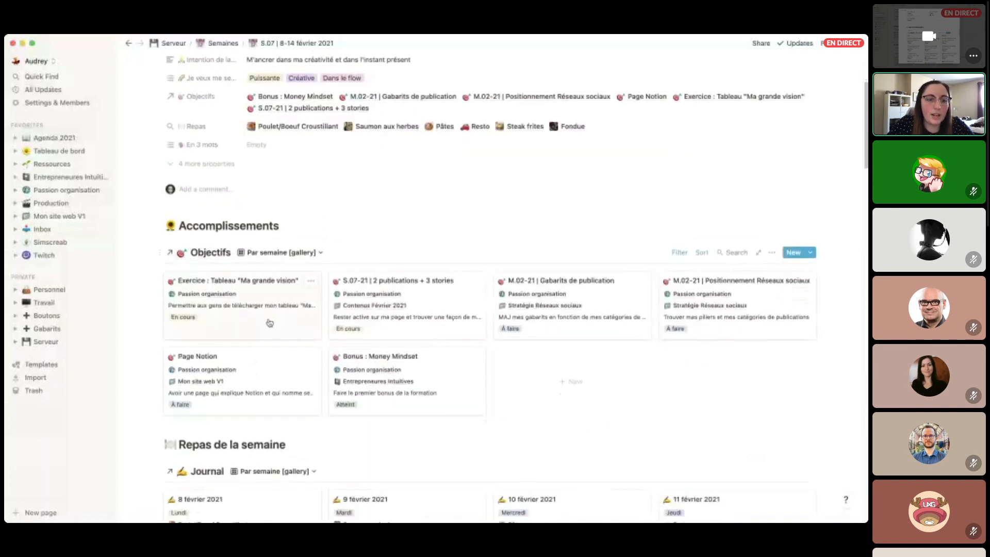
click(149, 422)
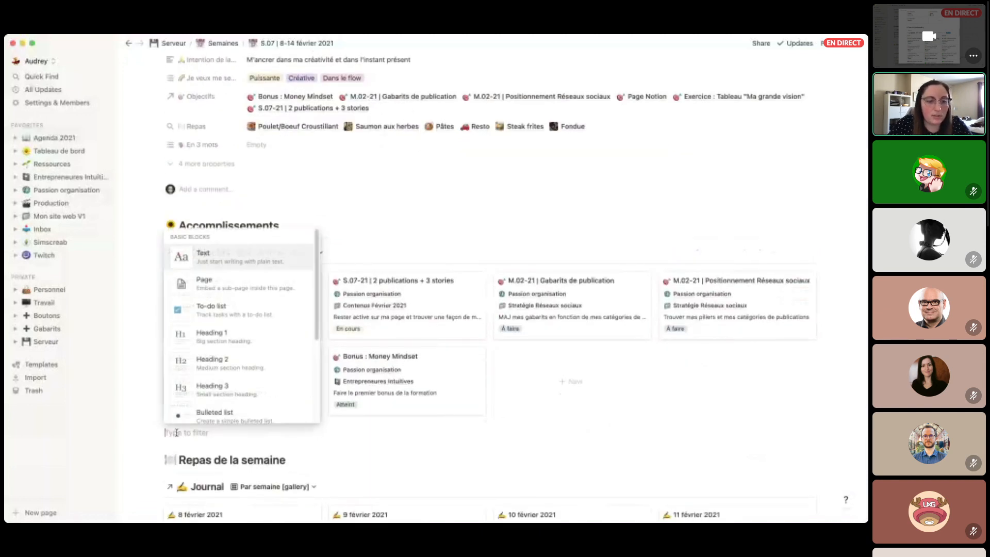
click(176, 432)
text(/)
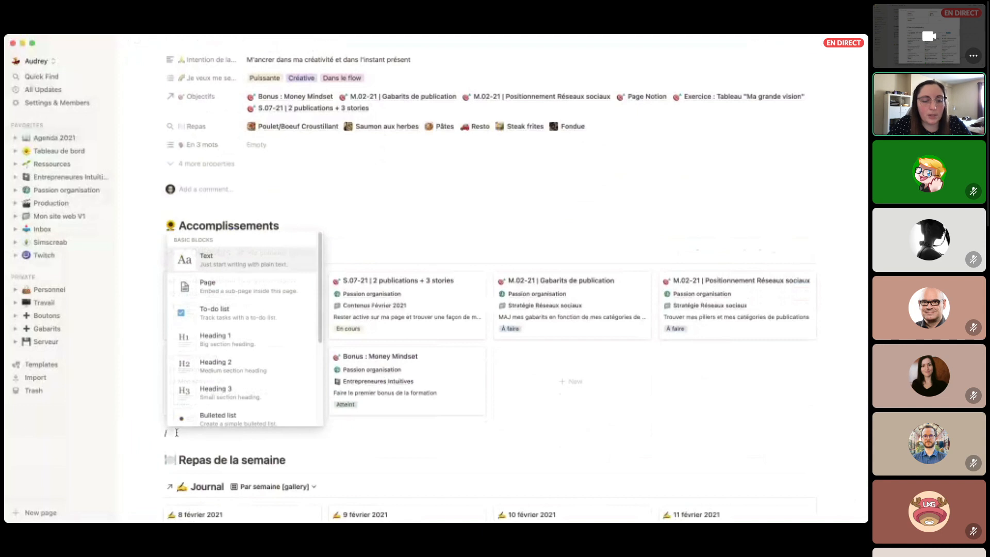
text(linked)
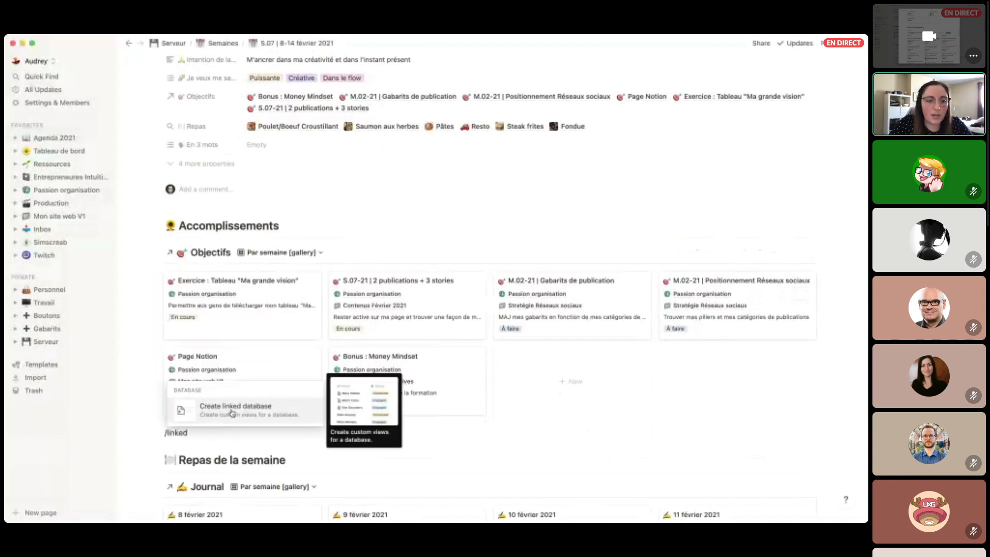
click(251, 412)
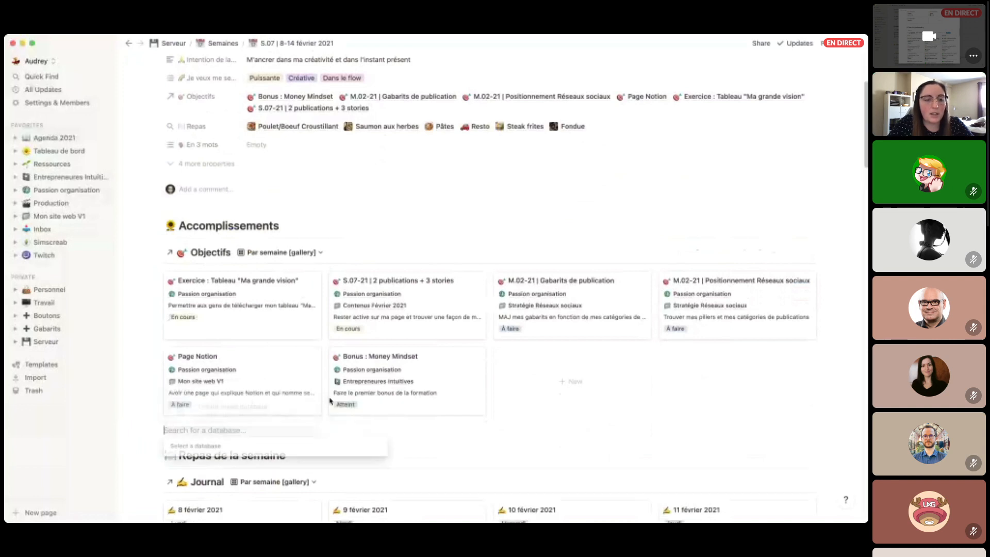
scroll(260, 345, down, 2)
scroll(260, 345, down, 5)
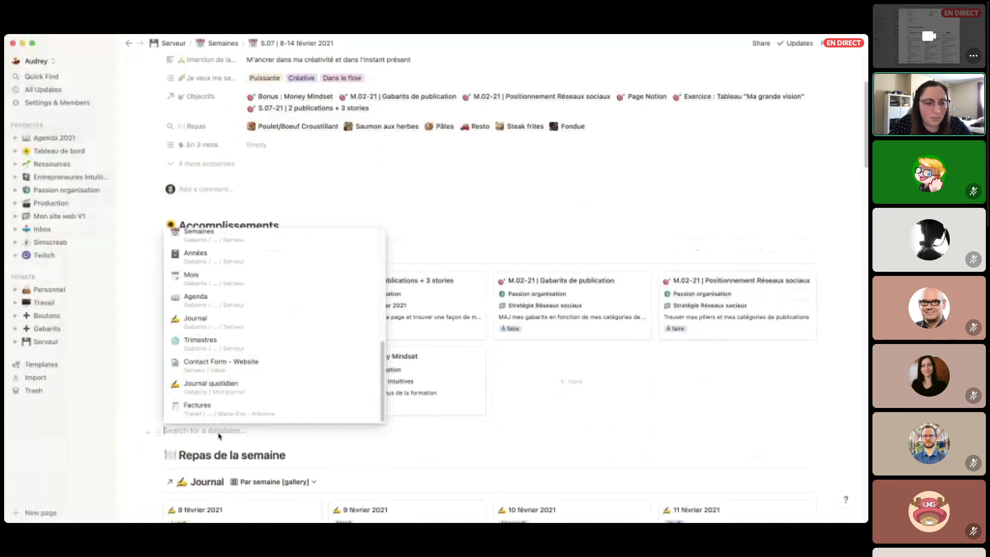
key(Escape)
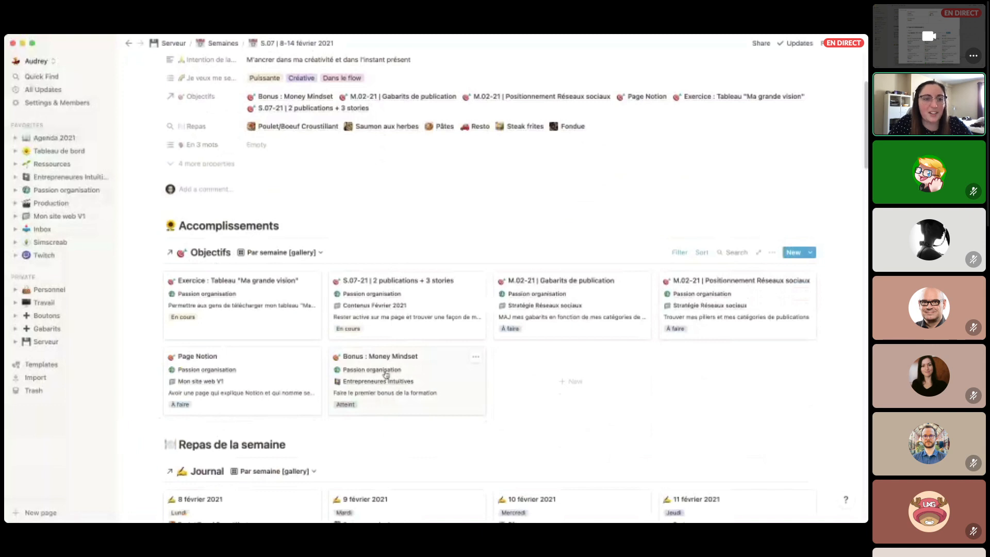
scroll(386, 375, down, 2)
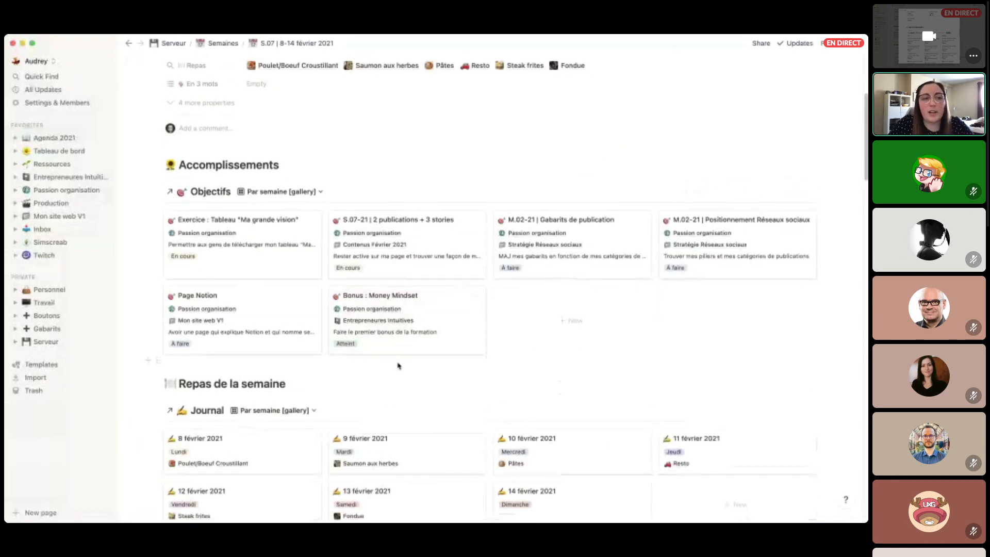
Open the Boutons page and review the Années template button's configuration and its saved database views.
click(46, 317)
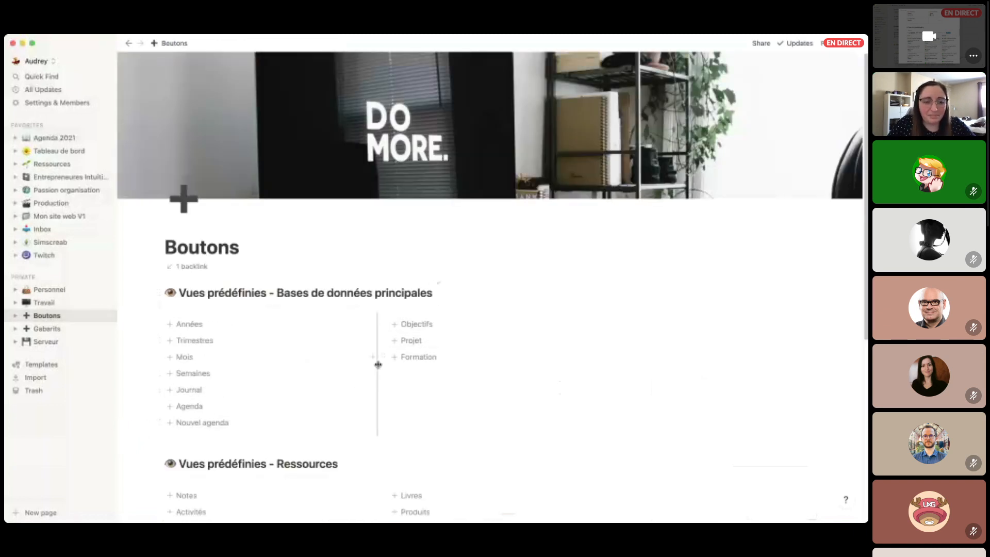
scroll(377, 365, down, 1)
click(344, 290)
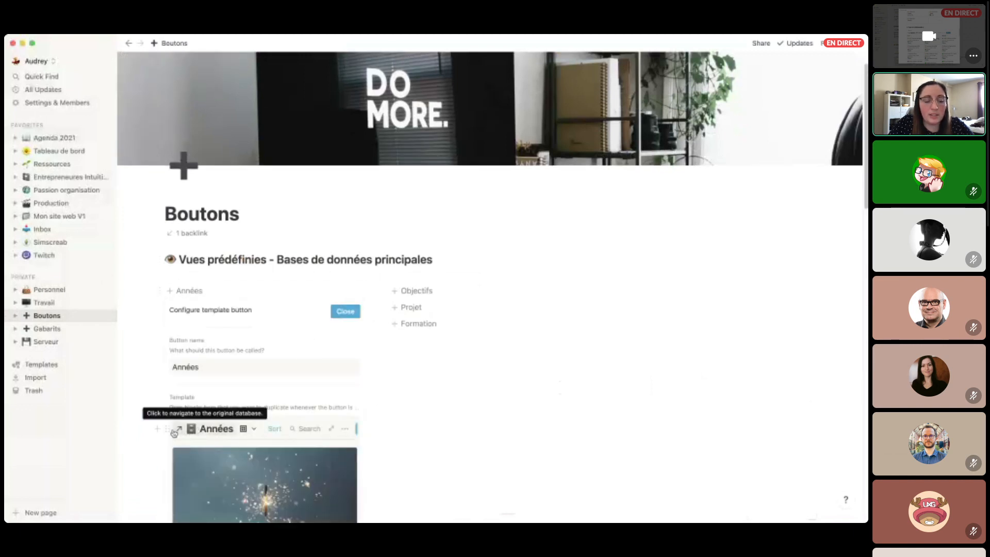
click(248, 428)
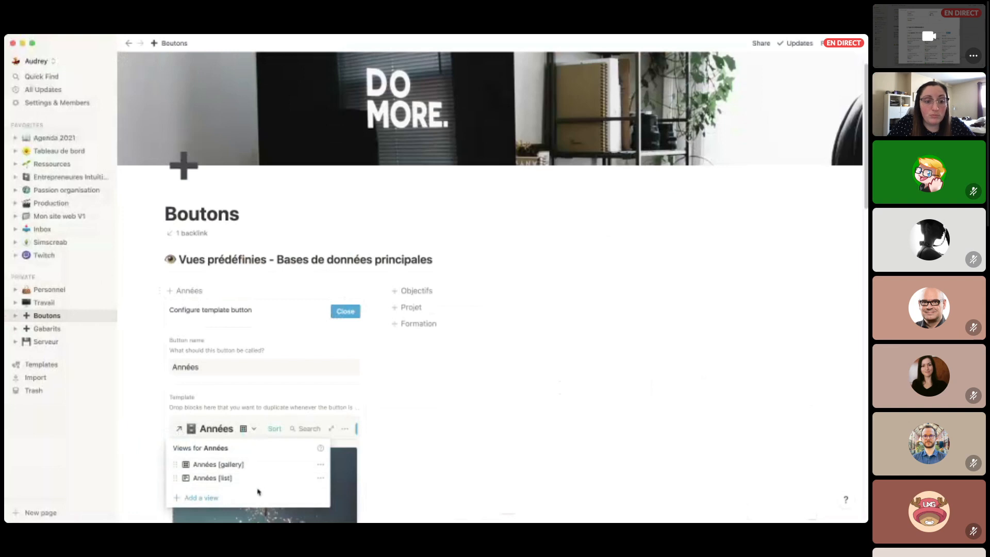
click(342, 313)
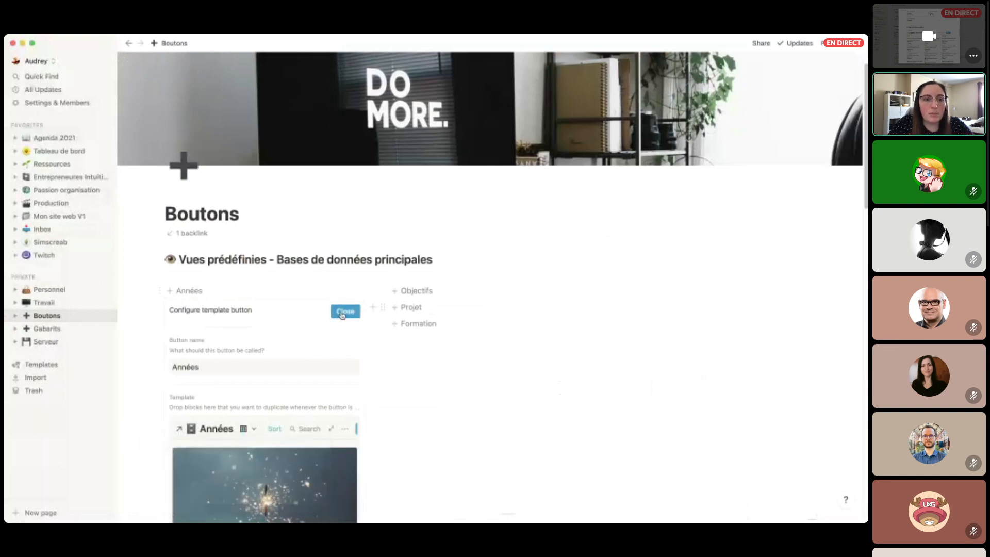
click(342, 313)
Go through the predefined view buttons on the Boutons page and remove the extra blank line below Transactions.
scroll(283, 310, down, 5)
click(215, 379)
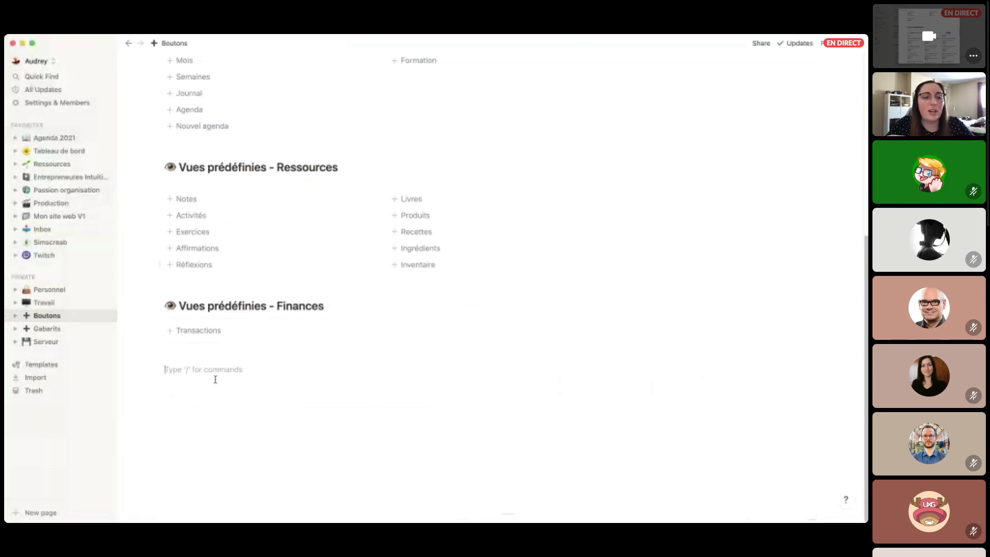
scroll(215, 381, up, 5)
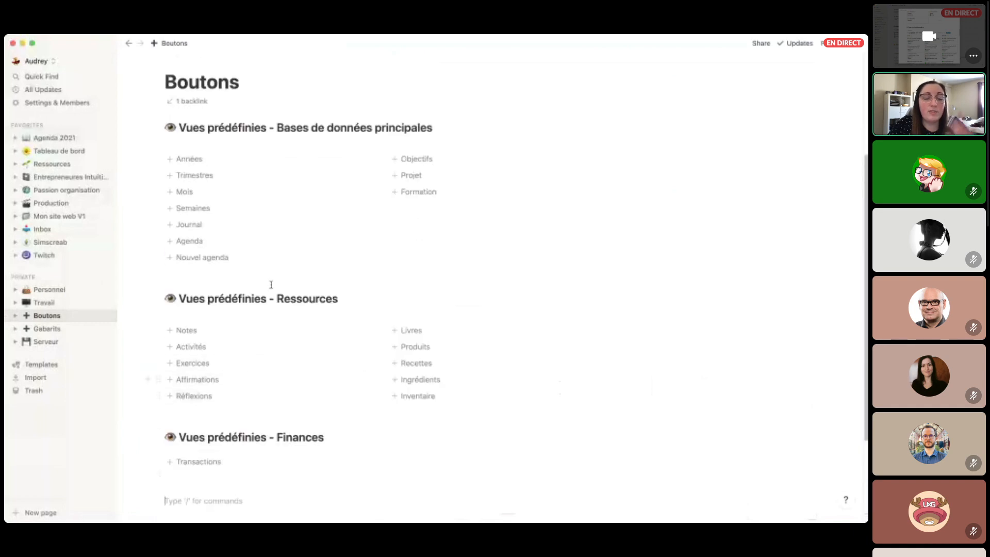
scroll(258, 418, down, 3)
key(BackSpace)
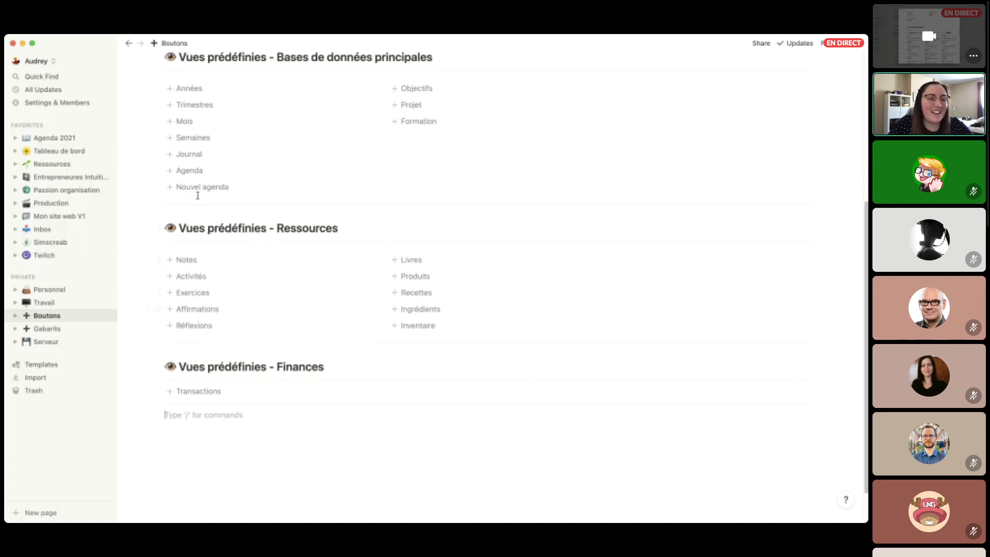
On the Agenda 2021 page, review the Semaines template button's configuration and saved views under Semaine en cours.
click(55, 138)
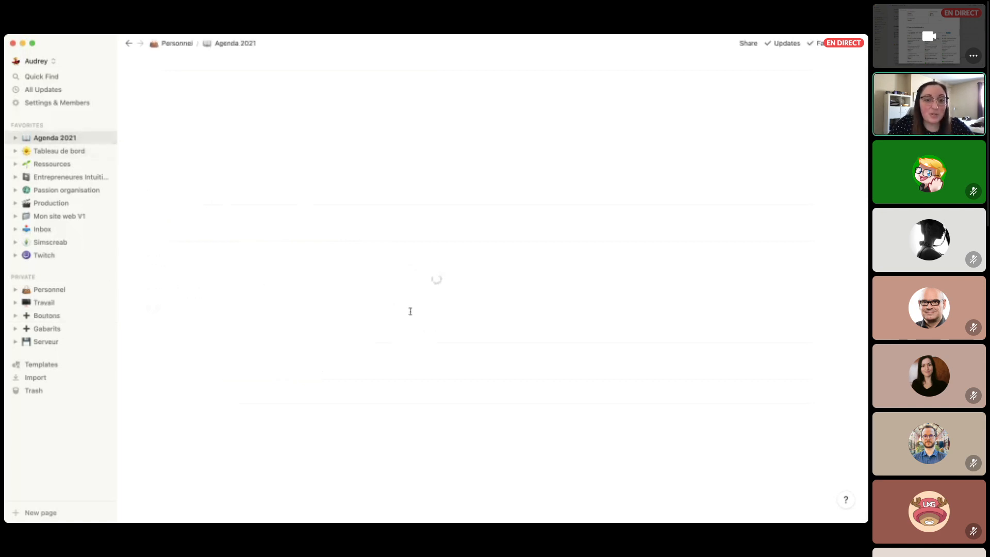
scroll(410, 312, down, 10)
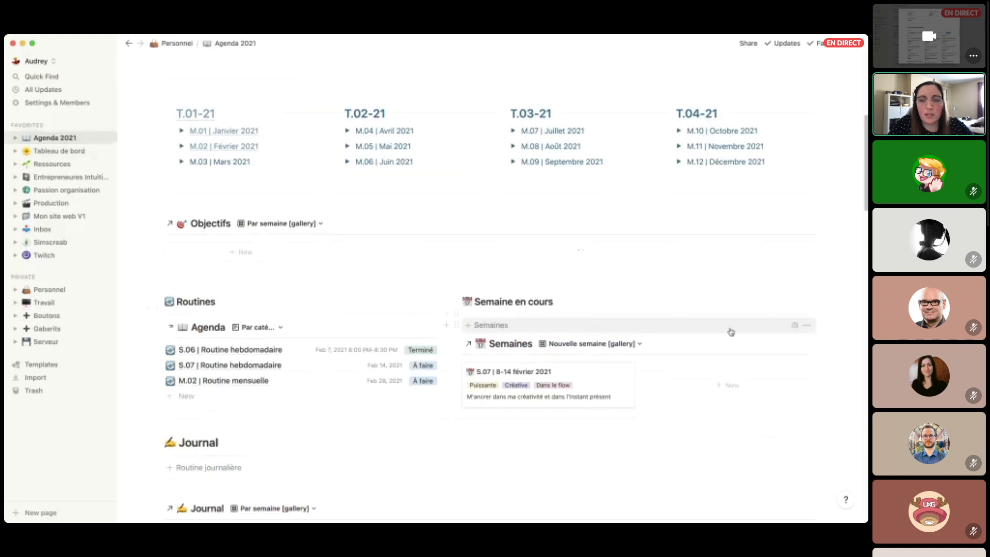
click(795, 327)
scroll(567, 335, down, 8)
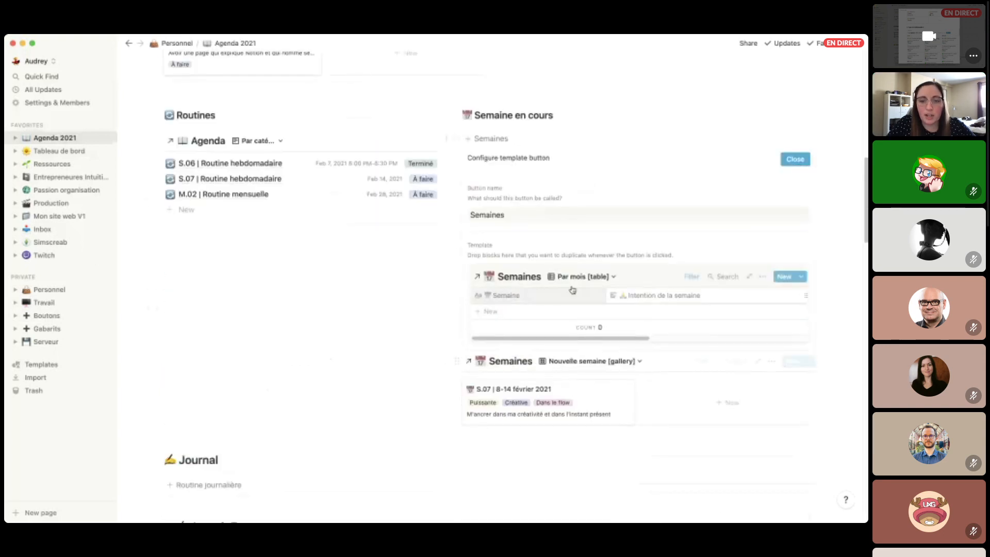
click(585, 277)
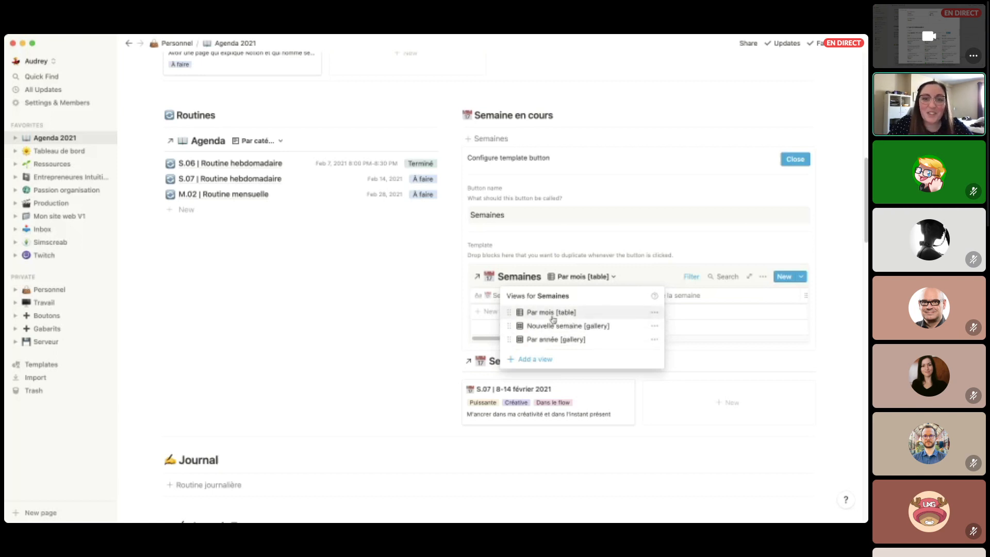
click(797, 161)
click(798, 160)
Create a list view named Test in the Semaines linked database under Semaine en cours.
click(579, 158)
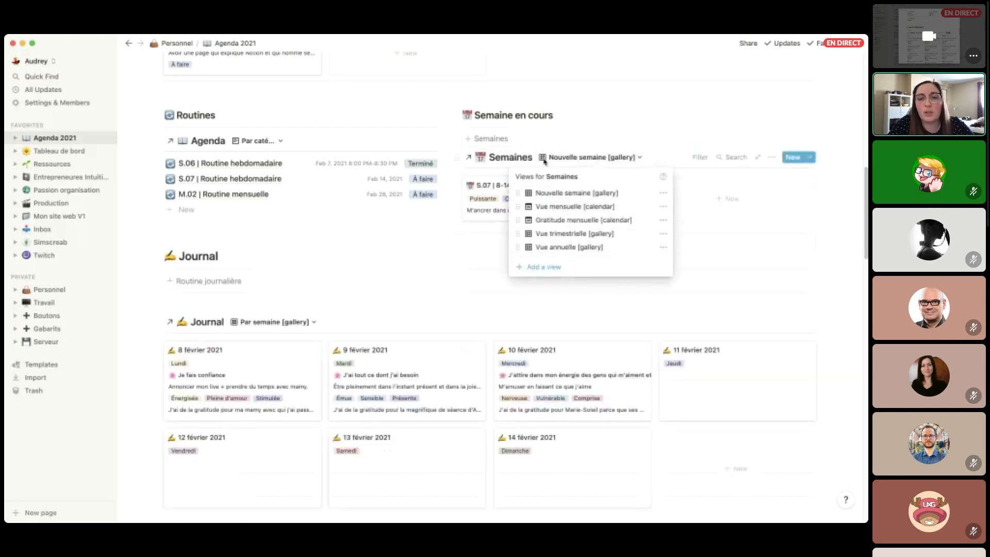
click(565, 268)
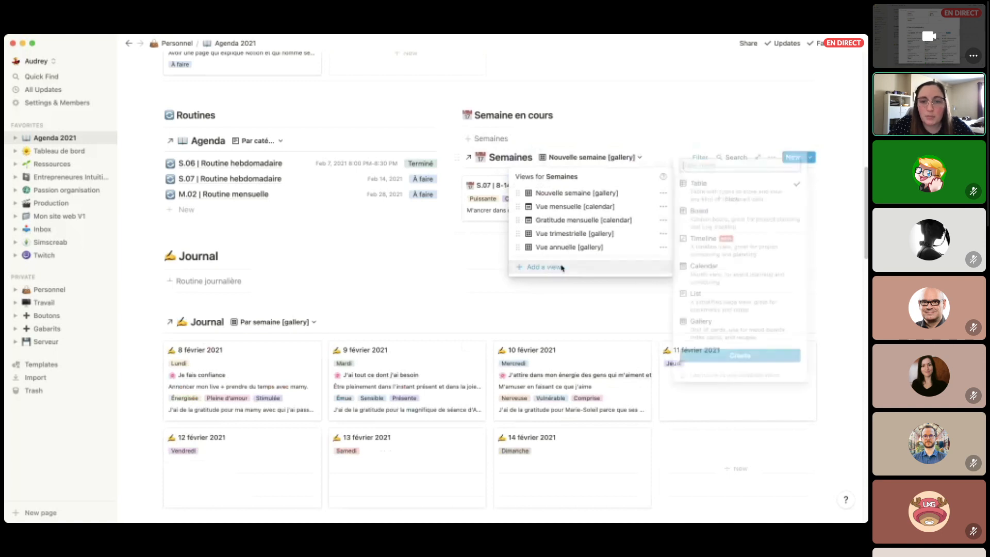
text(Tes)
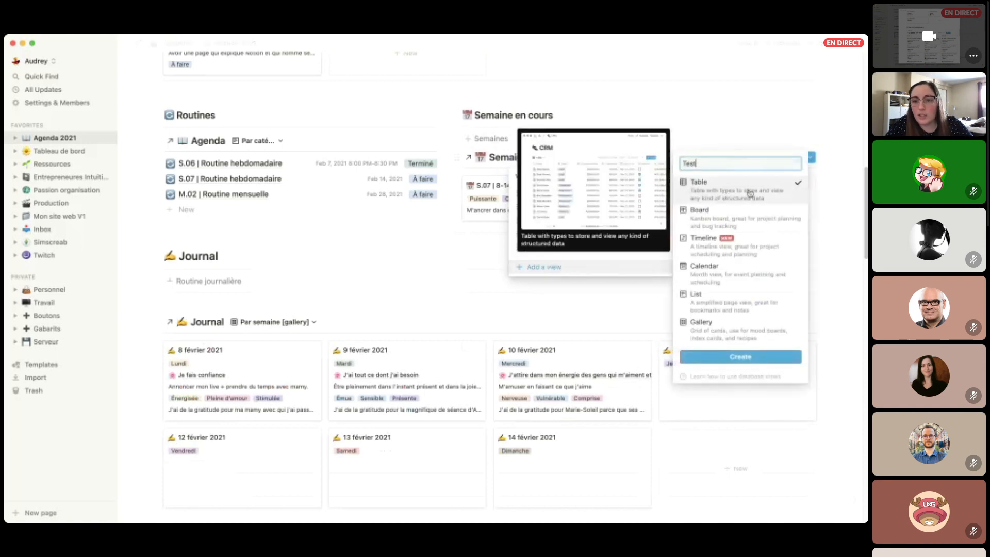
text(t)
click(709, 296)
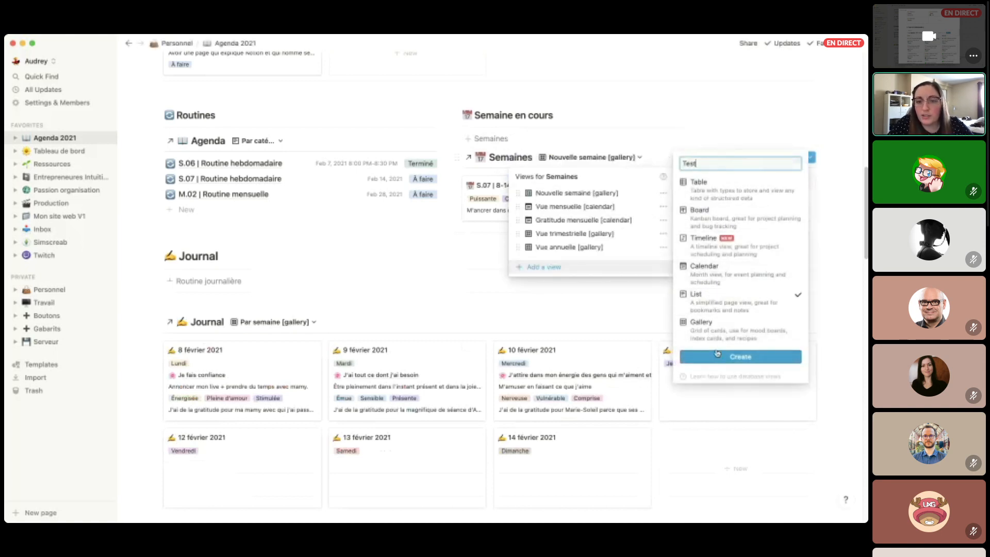
click(716, 357)
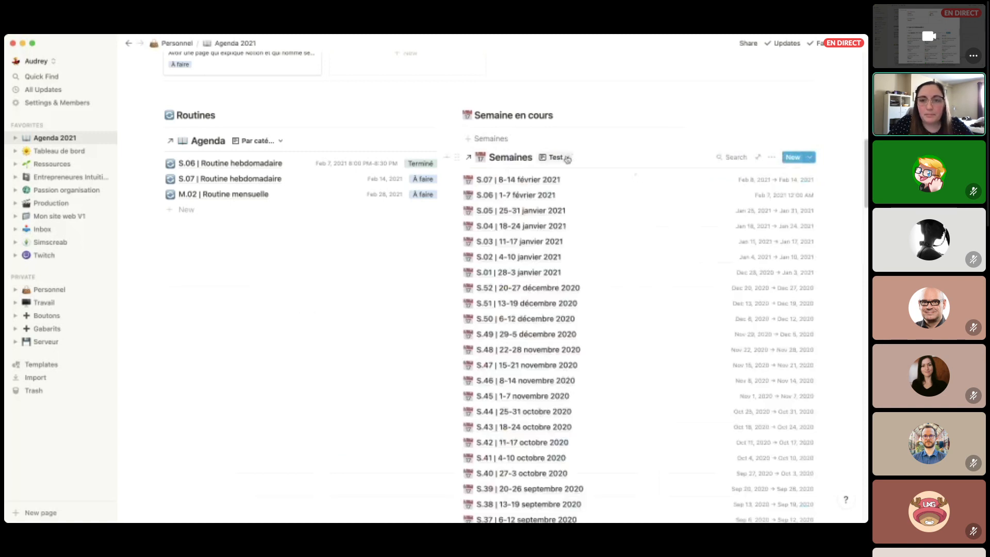
Filter the Test view to weeks whose Journal relation contains 10 février 2021.
click(772, 156)
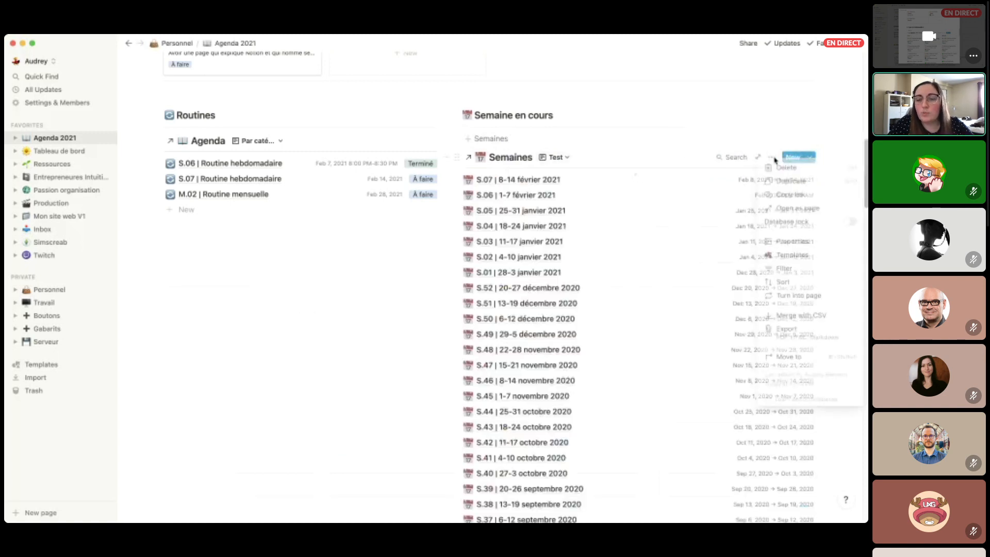
click(792, 271)
click(600, 247)
click(610, 268)
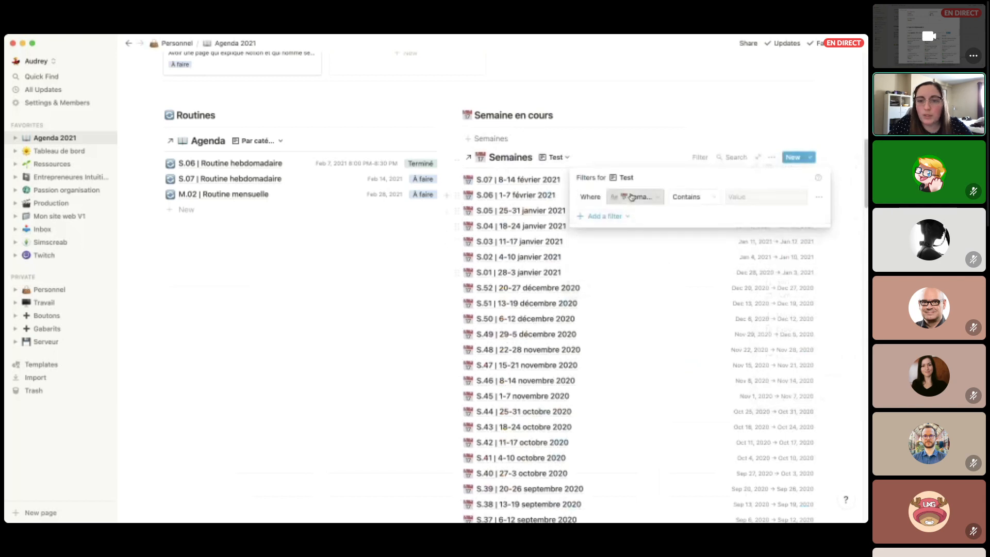
click(632, 197)
click(625, 250)
click(779, 197)
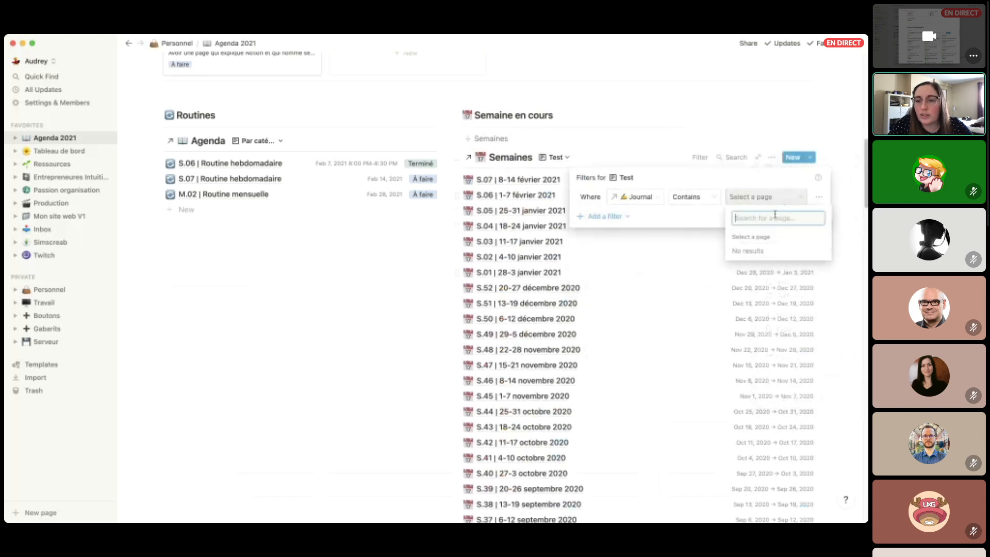
click(769, 219)
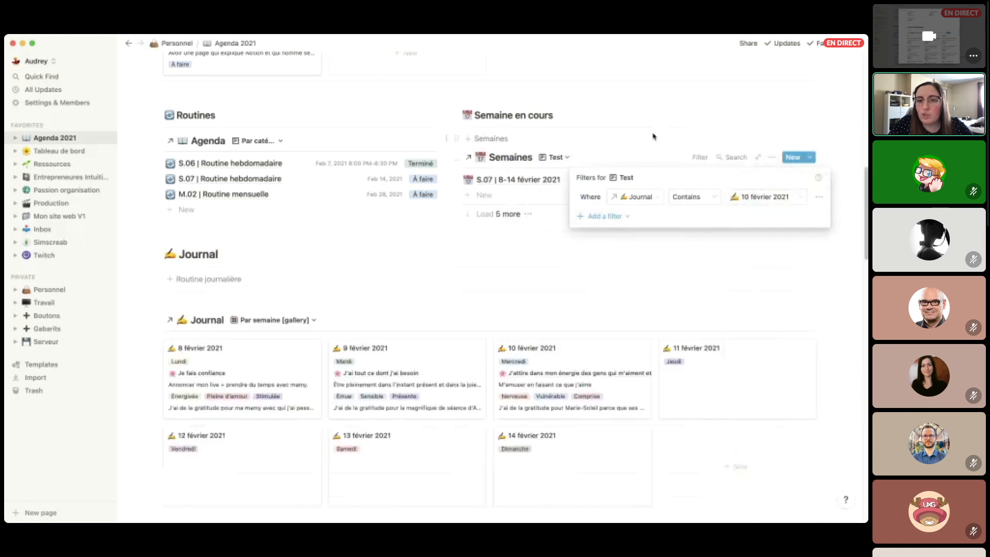
click(652, 136)
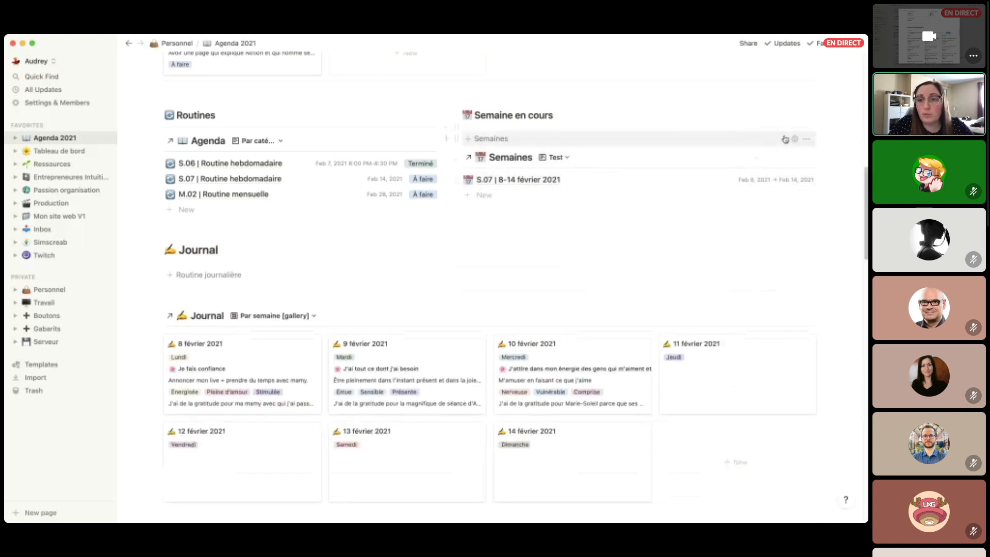
Copy the Semaines linked database into the Semaines button's template, below the existing Par mois table.
click(785, 140)
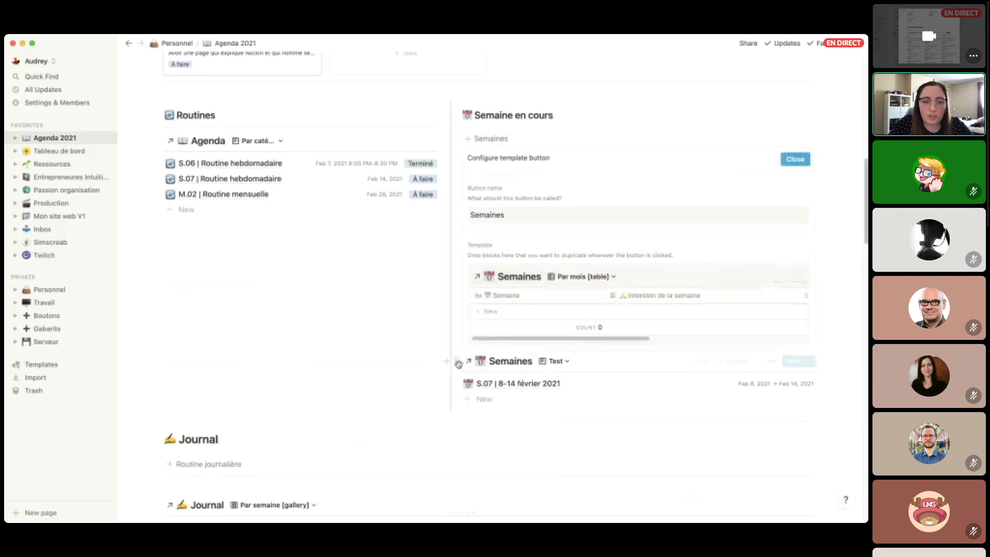
mouse_move(459, 364)
mouse_down()
mouse_move(570, 327)
mouse_move(626, 337)
mouse_up()
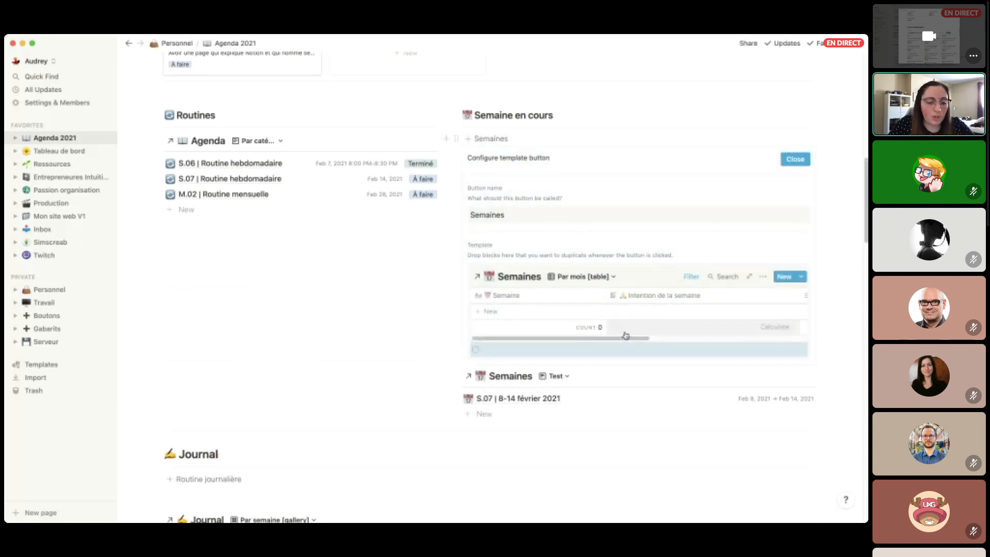
mouse_move(625, 337)
mouse_down()
mouse_move(453, 361)
mouse_move(464, 352)
mouse_up()
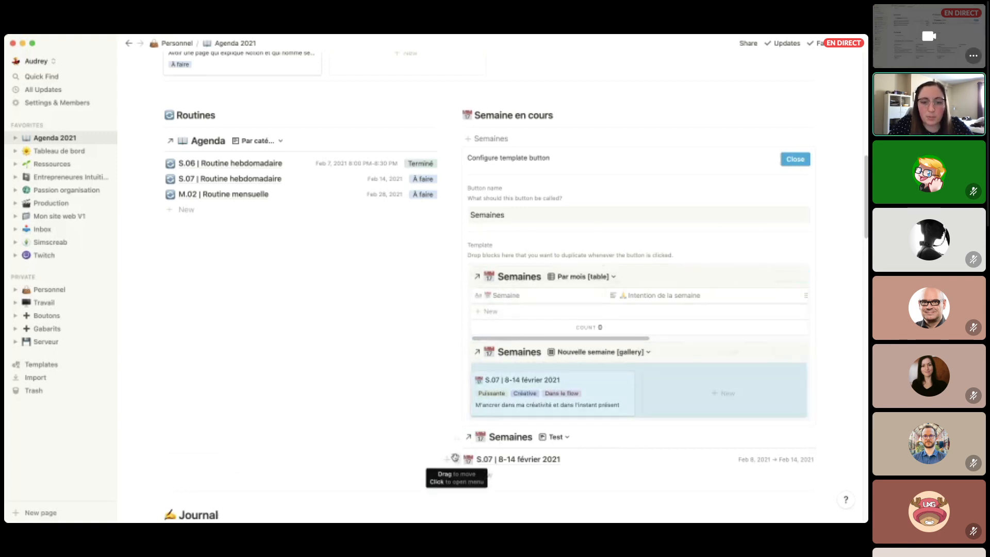
click(455, 458)
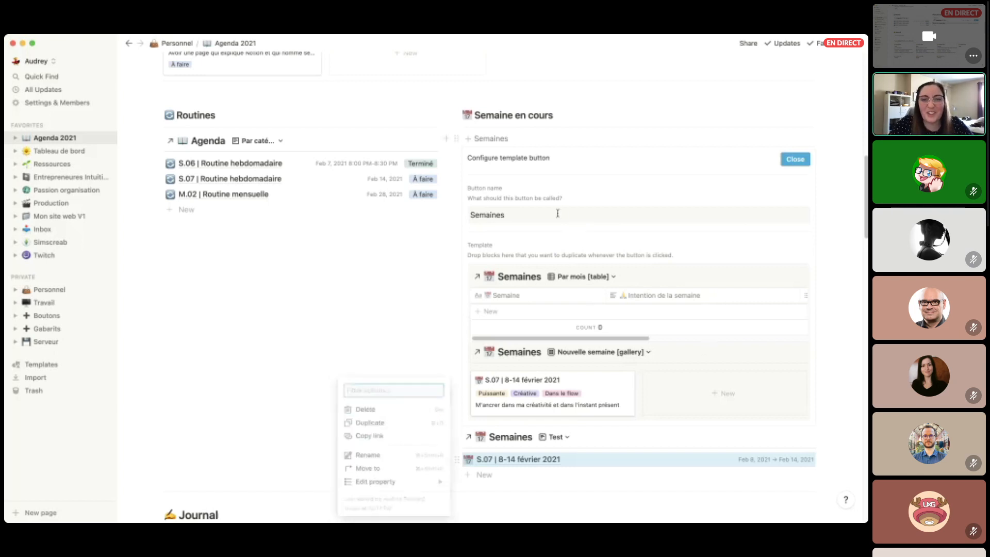
click(537, 216)
scroll(557, 268, down, 1)
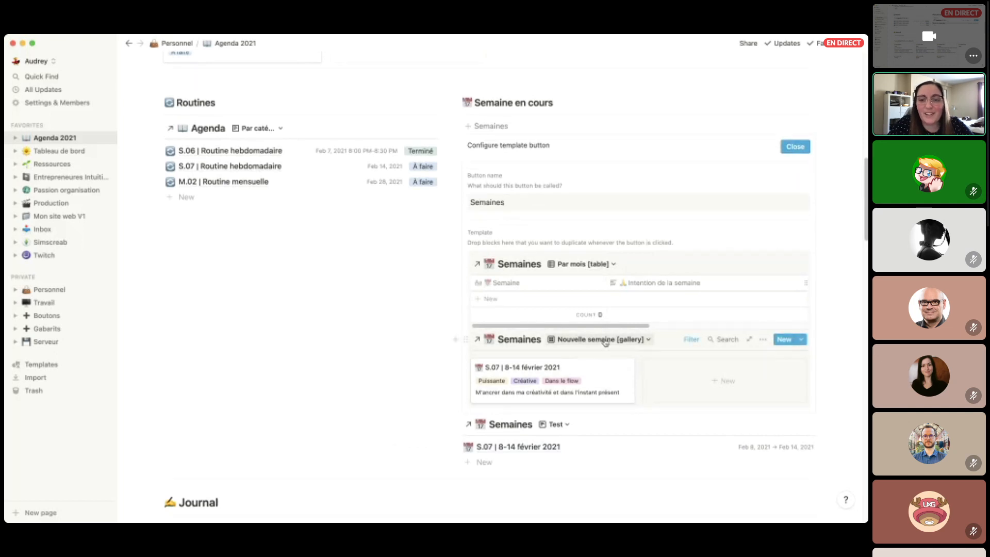
click(795, 147)
On the Boutons page, delete the second Semaines database, the Nouvelle semaine gallery, from the Semaines button's template.
click(46, 316)
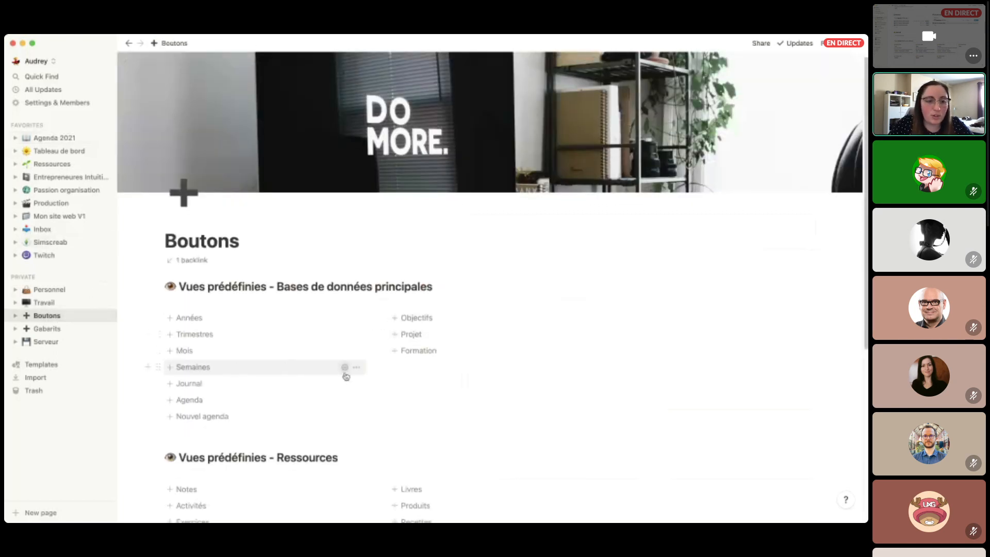
click(352, 371)
scroll(319, 371, down, 4)
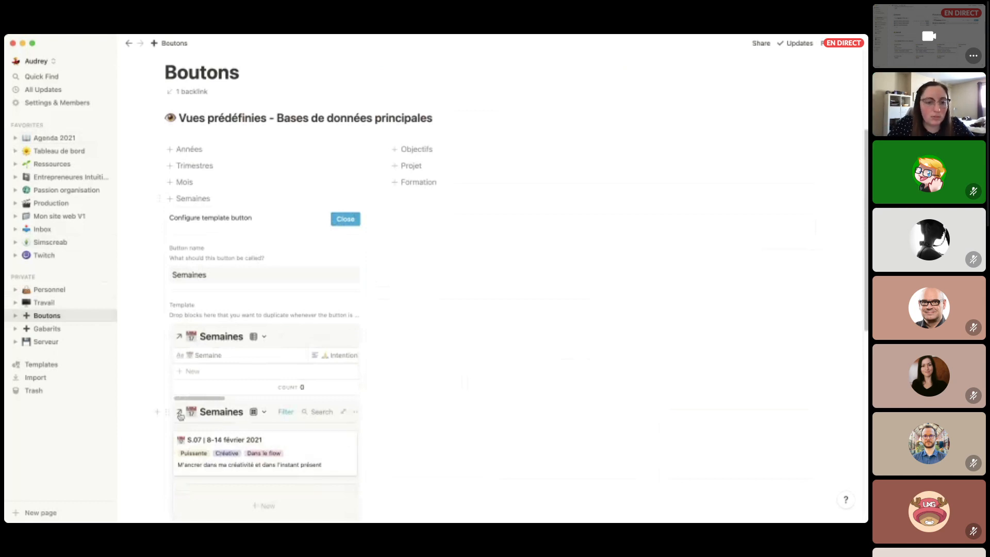
click(167, 412)
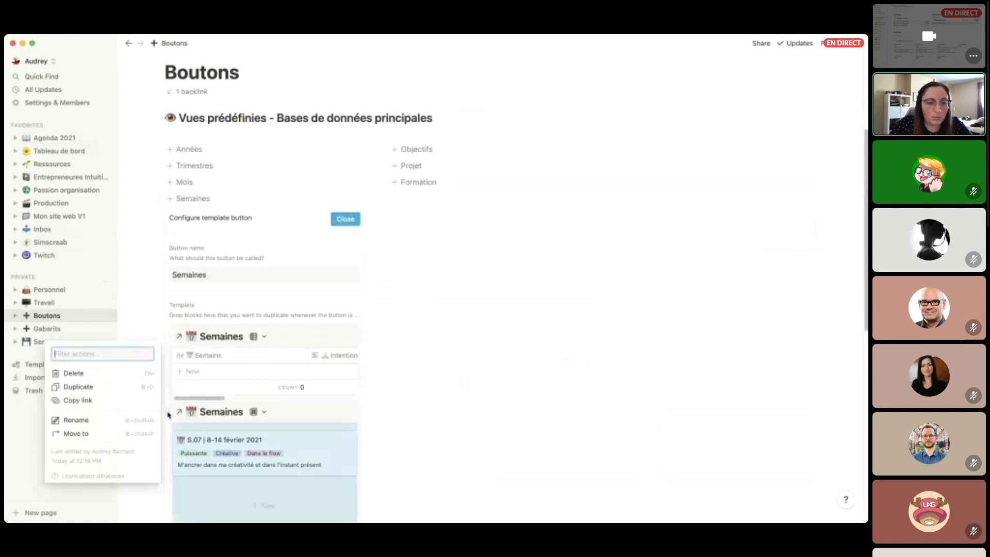
key(Delete)
click(349, 221)
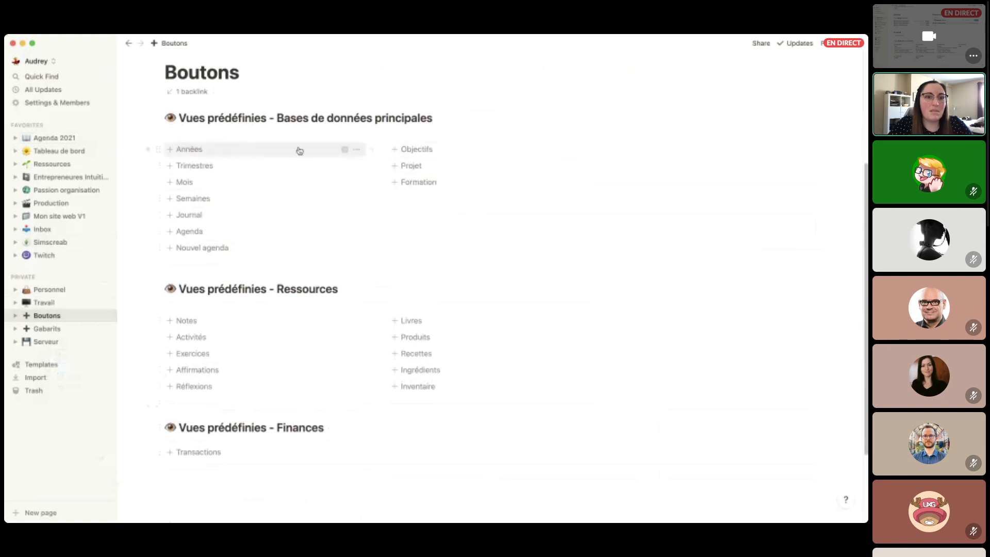
Open the Agenda template button's configuration on the Boutons page and browse the full list of its saved views.
click(344, 150)
click(346, 170)
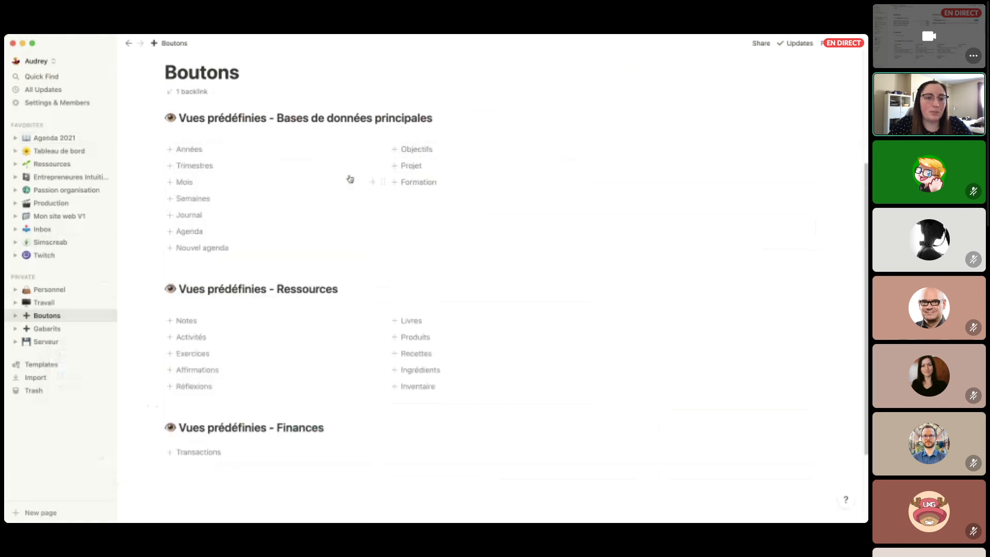
click(346, 232)
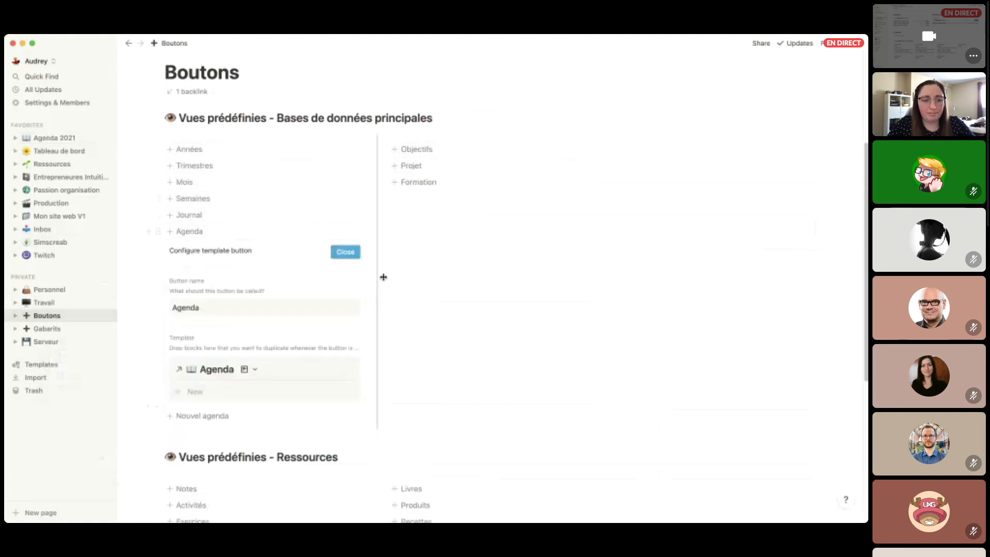
scroll(382, 277, down, 2)
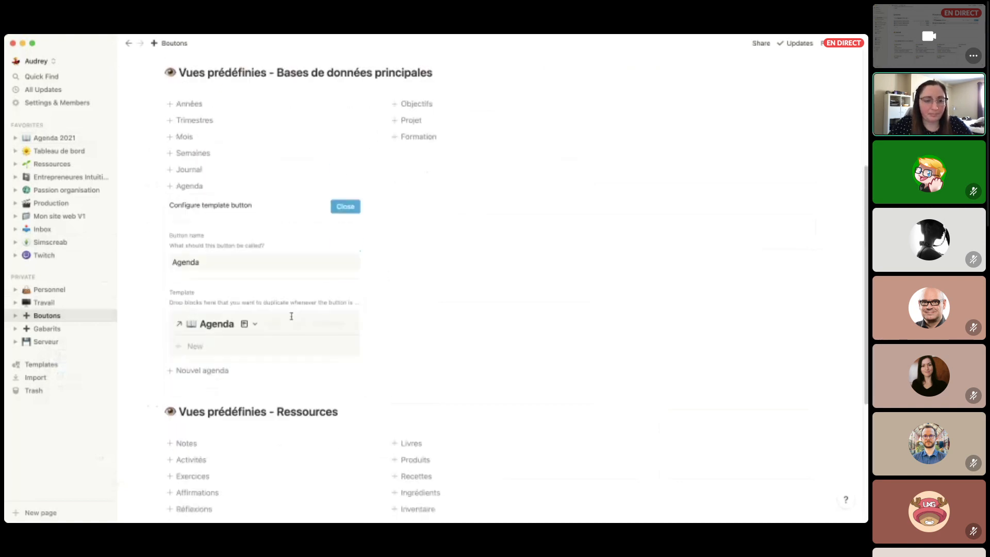
click(247, 324)
scroll(265, 404, down, 2)
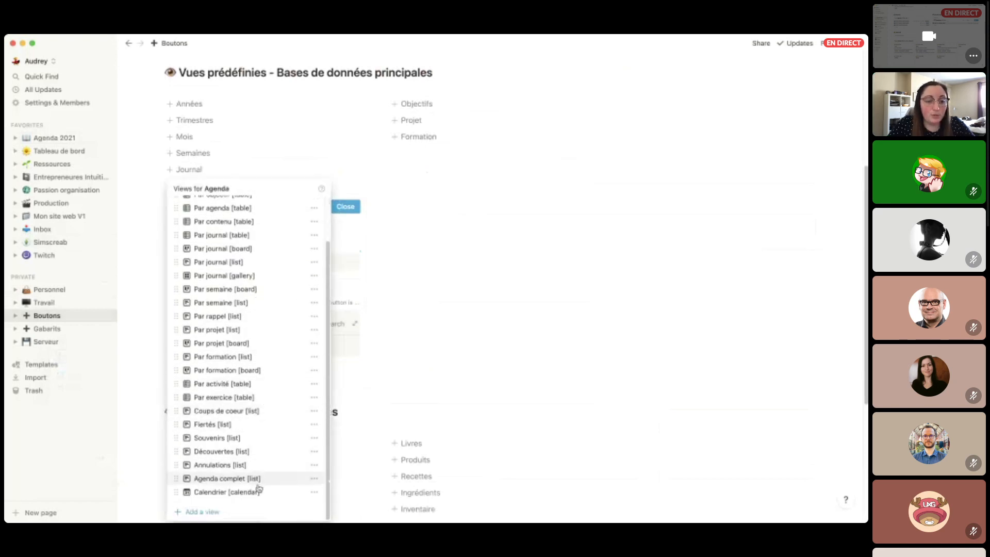
scroll(270, 223, up, 2)
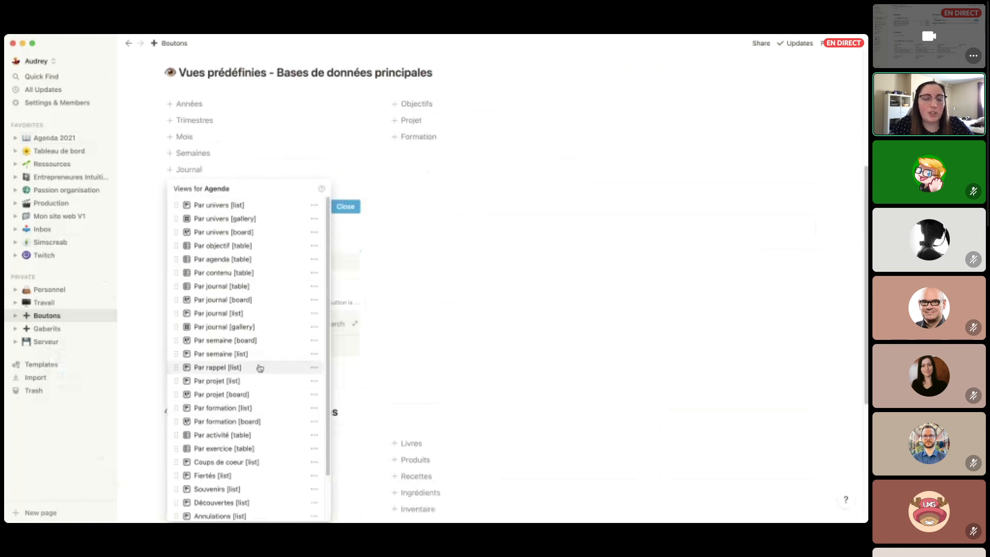
Close the Agenda button's list of views and its template button configuration.
click(353, 211)
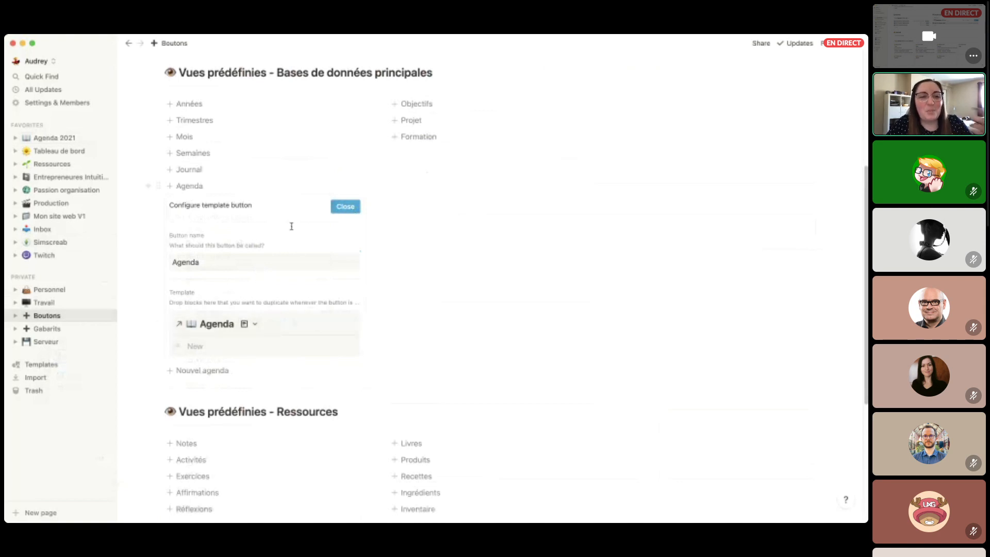
click(345, 207)
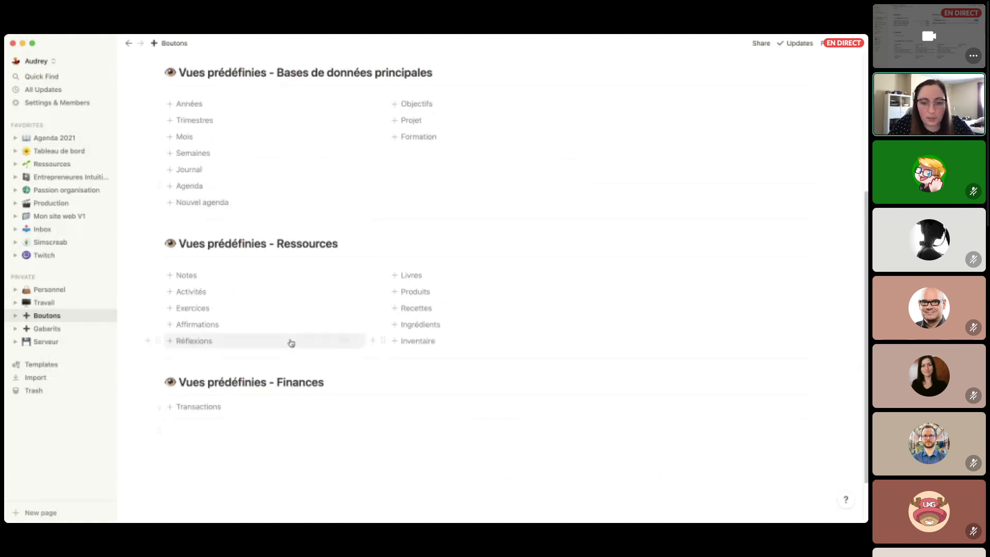
Copy the link to the Notes template button and paste it as a plain URL below Transactions on the Boutons page.
click(358, 277)
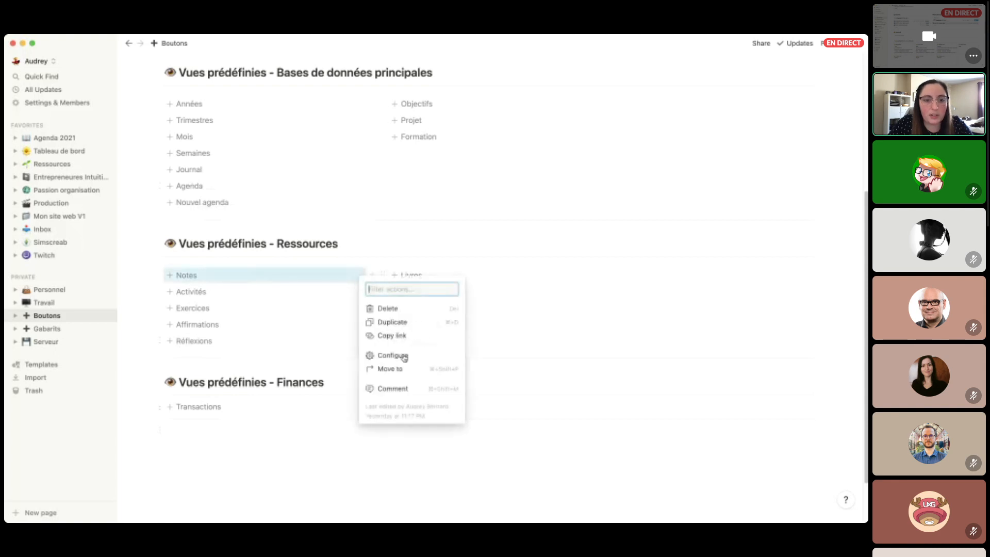
click(397, 336)
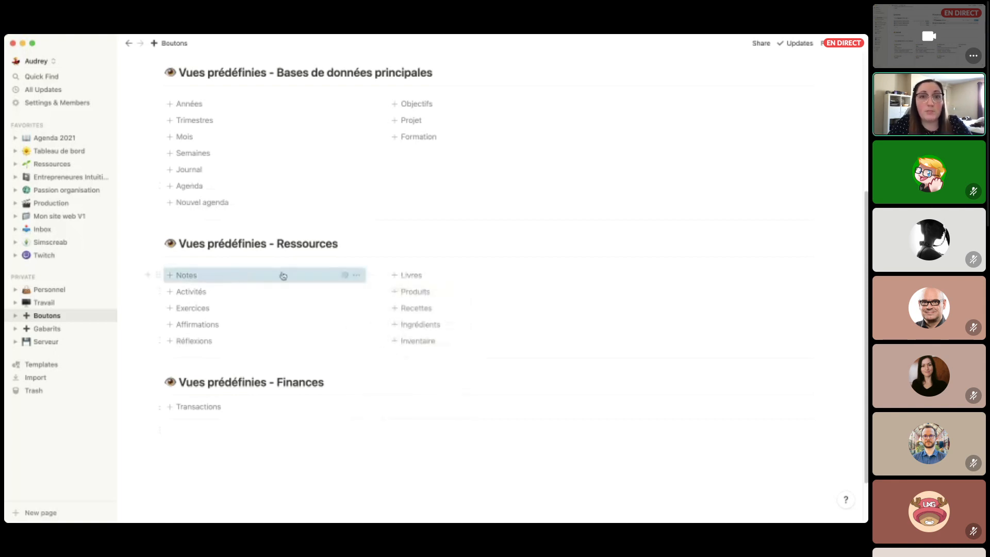
click(357, 275)
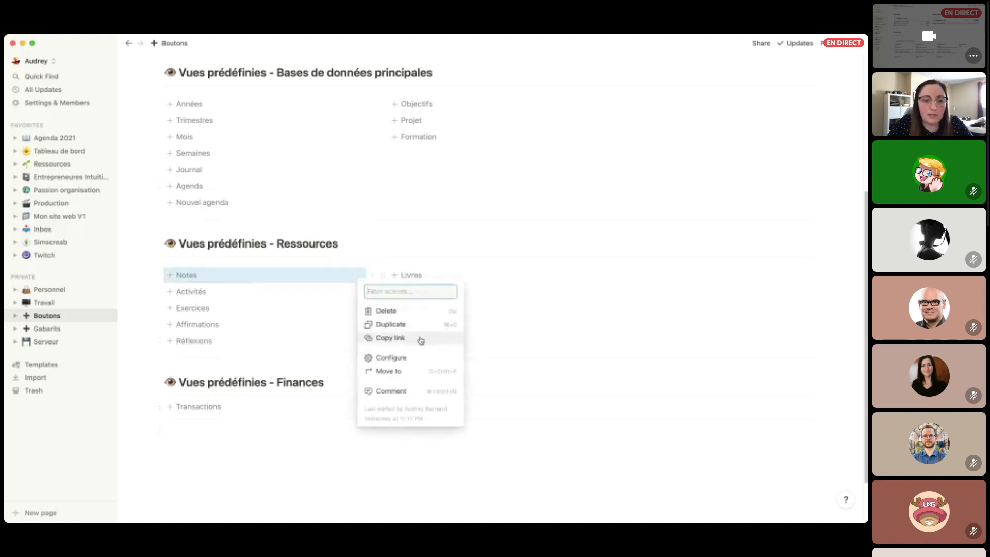
click(396, 338)
scroll(232, 438, down, 1)
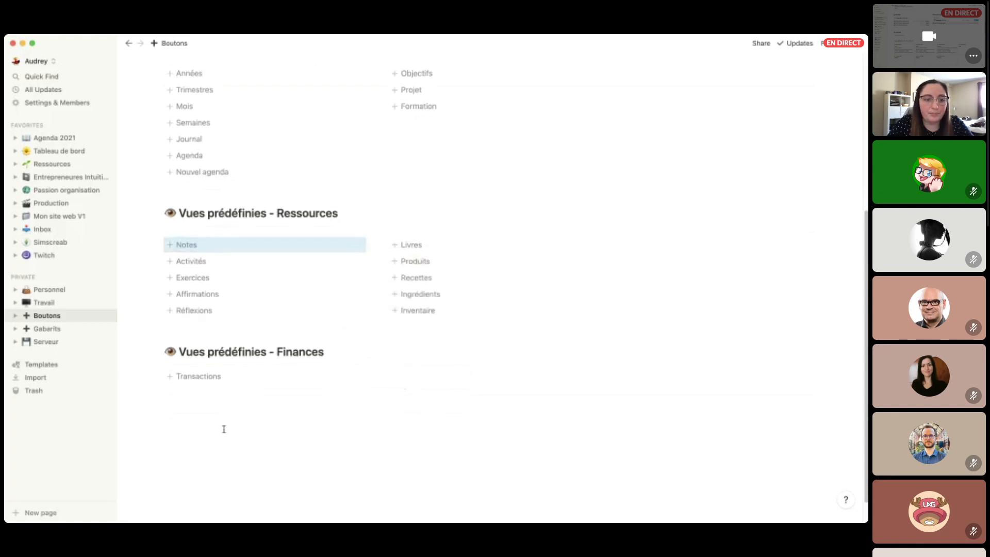
click(224, 429)
key(super+v)
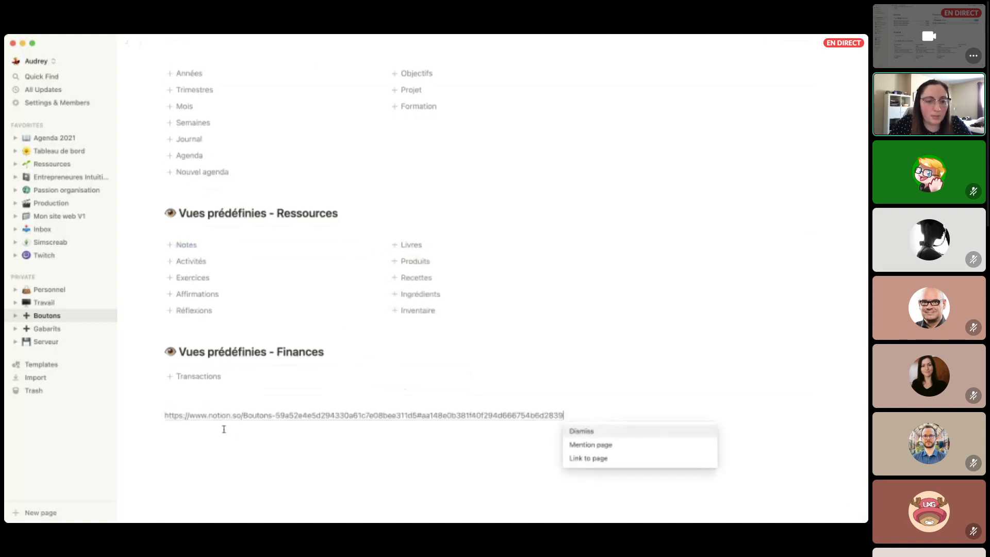
click(638, 432)
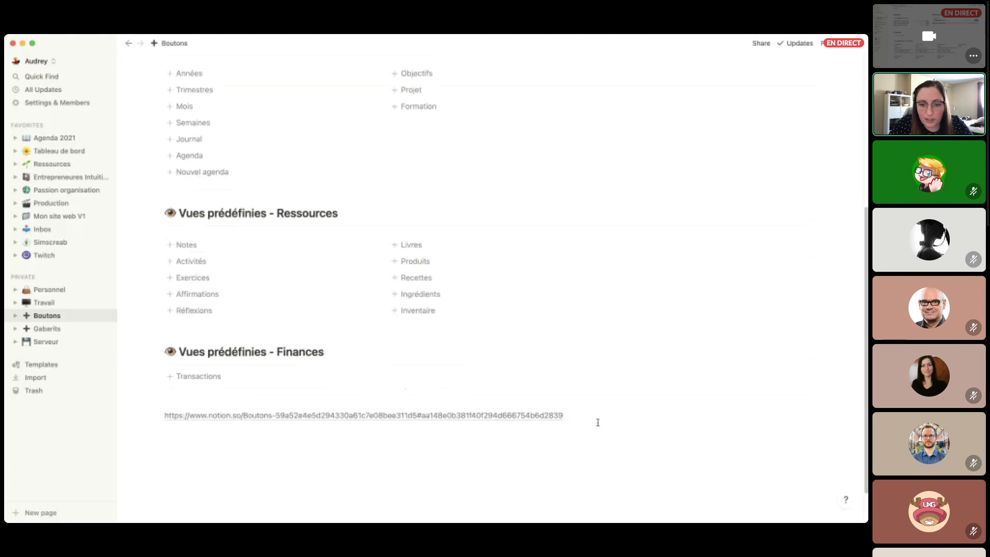
drag(584, 421, 562, 420)
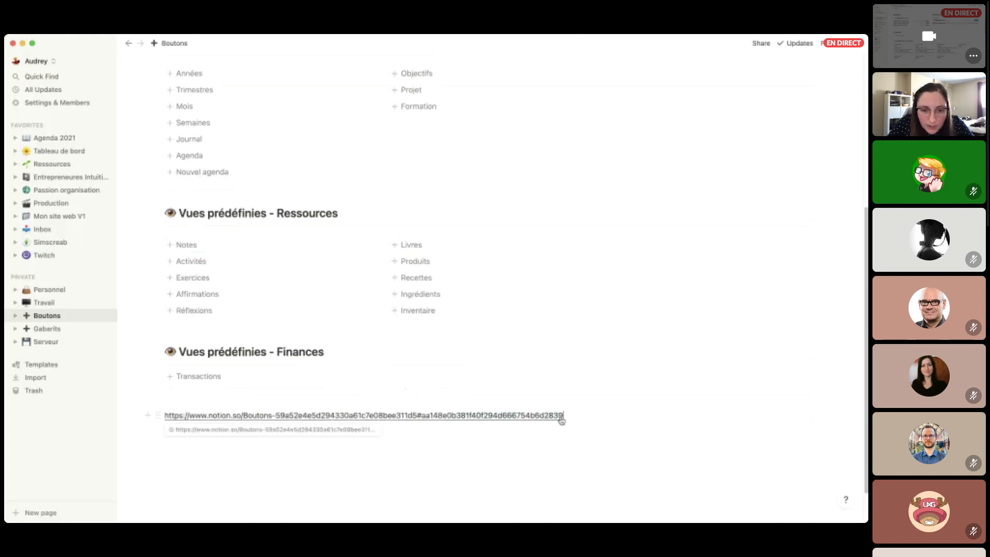
key(Left)
key(Left)
key(Left)
key(Left)
key(Left)
key(Left)
key(Left)
key(Left)
key(Left)
key(Left)
key(Left)
key(Left)
key(Left)
key(Left)
key(Left)
key(Left)
key(Left)
key(Left)
key(Left)
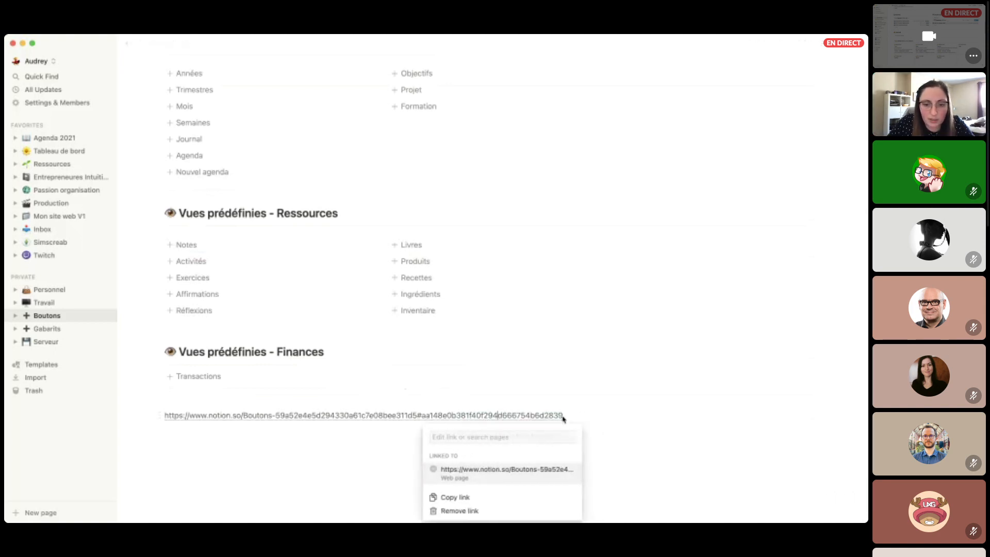
key(Left)
key(Left)
key(Left)
key(Left)
key(Left)
key(Left)
key(Left)
key(Left)
key(Left)
key(Left)
key(Left)
key(Left)
key(Left)
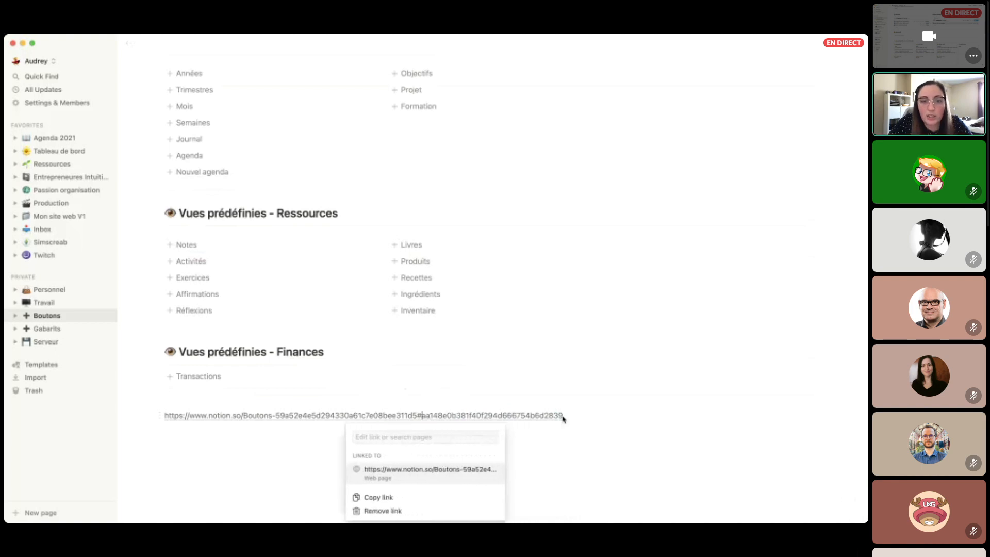
key(BackSpace)
key(BackSpace)
key(BackSpace)
key(BackSpace)
key(BackSpace)
key(BackSpace)
key(BackSpace)
key(BackSpace)
key(BackSpace)
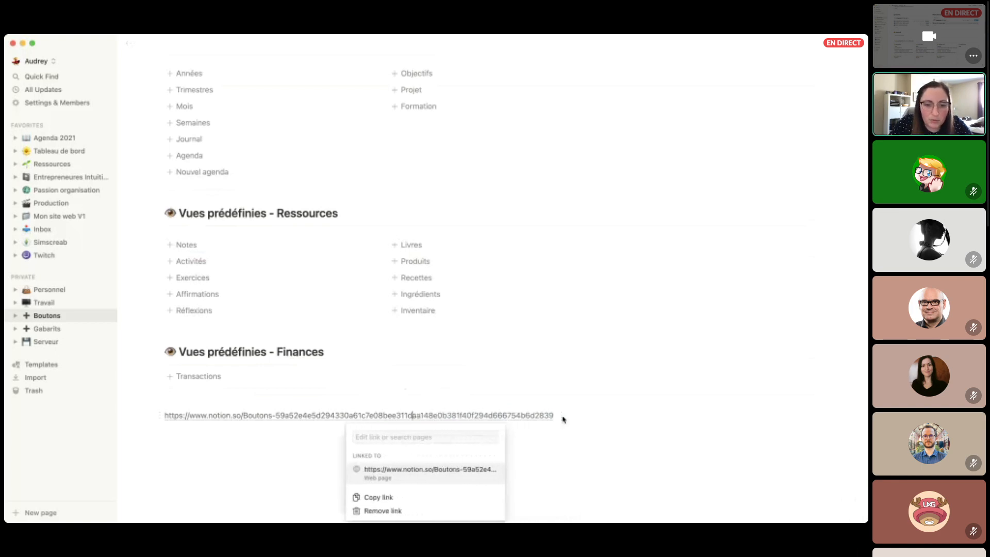
key(BackSpace)
key(BackSpace)
key(BackSpace)
key(BackSpace)
key(BackSpace)
key(BackSpace)
key(BackSpace)
key(BackSpace)
key(BackSpace)
key(BackSpace)
key(BackSpace)
key(BackSpace)
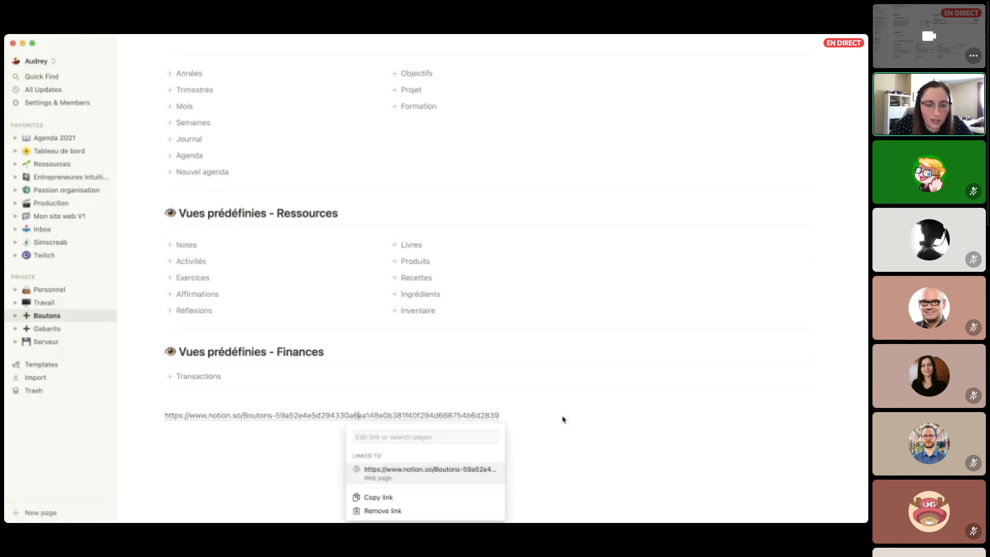
key(BackSpace)
key(BackSpace)
key(BackSpace)
key(BackSpace)
key(BackSpace)
key(BackSpace)
key(BackSpace)
key(BackSpace)
key(BackSpace)
key(BackSpace)
key(BackSpace)
key(BackSpace)
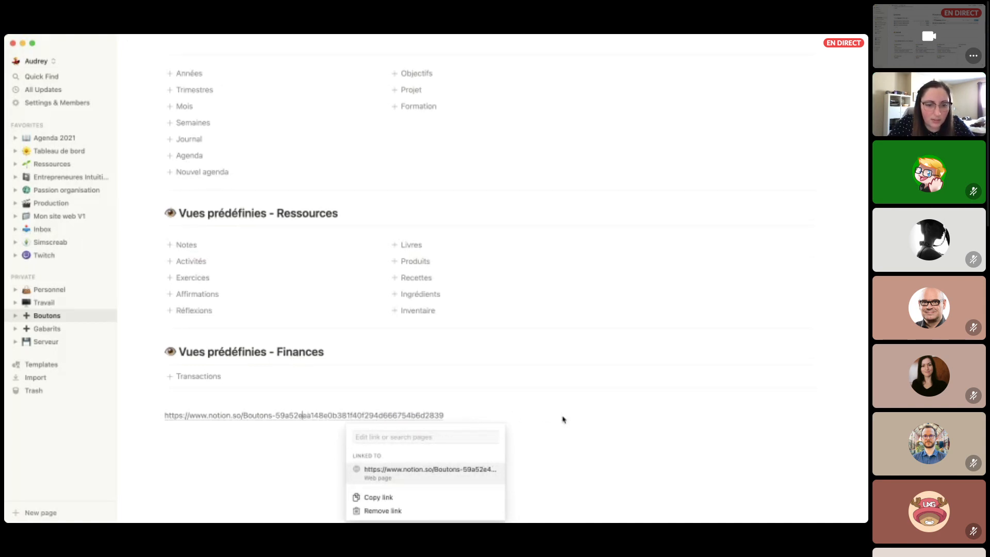
key(BackSpace)
key(BackSpace)
key(BackSpace)
key(BackSpace)
key(BackSpace)
key(BackSpace)
key(BackSpace)
key(BackSpace)
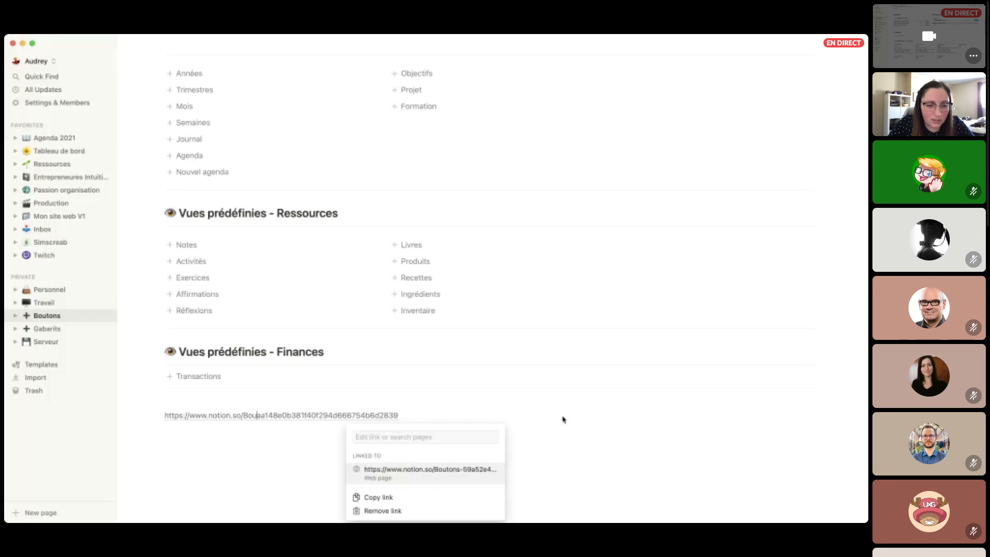
key(Escape)
key(super+c)
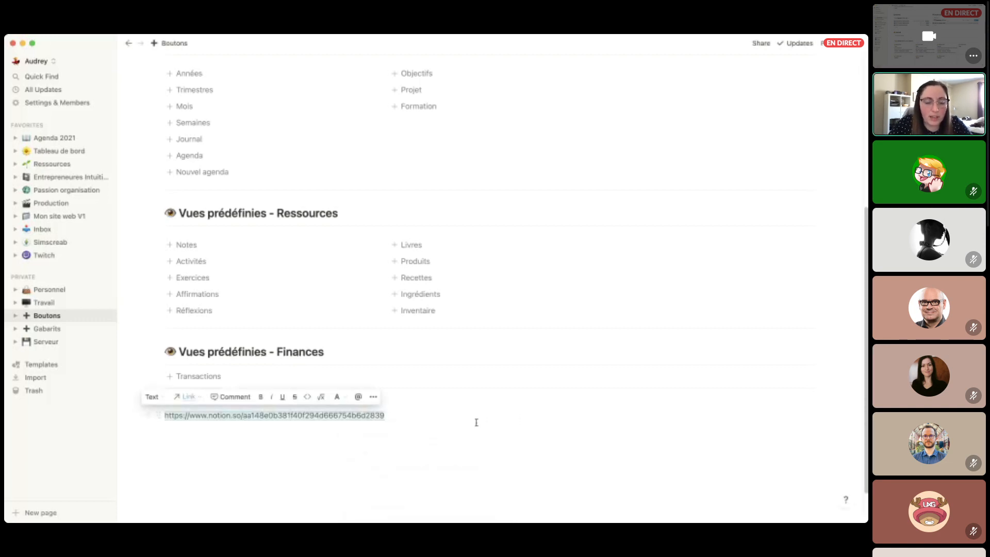
Open the Tableau de bord page and paste the shortened Notes button address under the À classer heading.
click(54, 150)
key(Return)
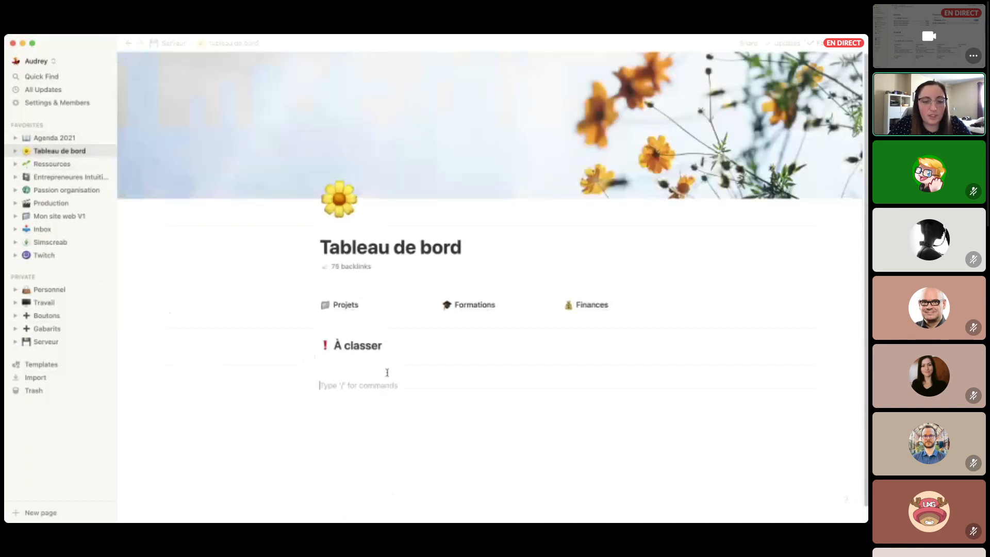
key(super+v)
key(super+z)
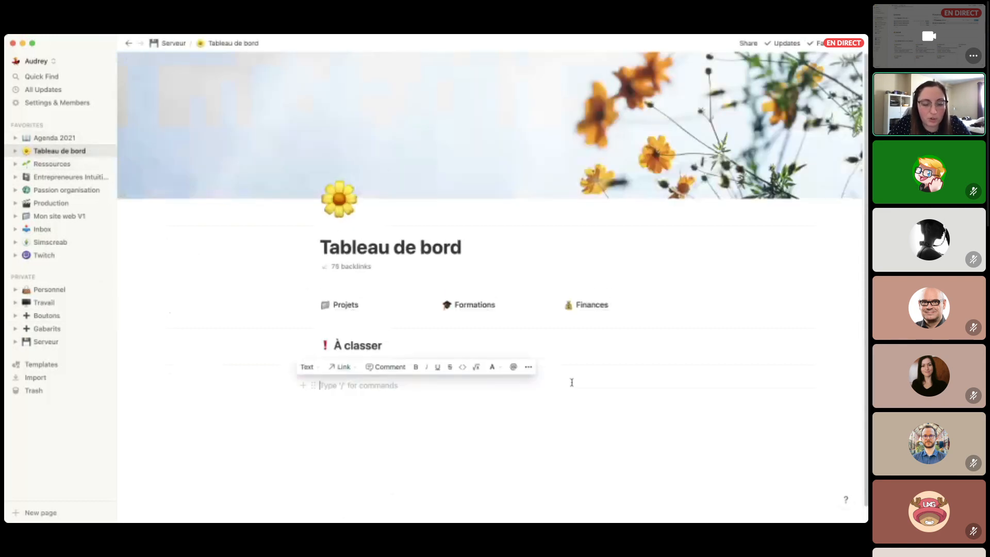
key(super+v)
key(Escape)
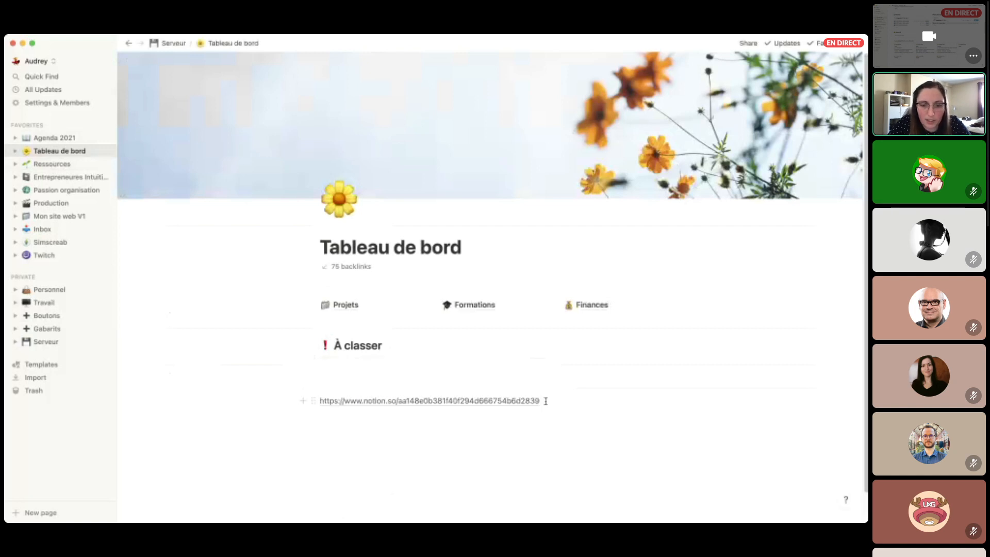
Try to cut and repaste the shortened address under À classer, and delete the pasted block.
key(super+a)
key(super+a)
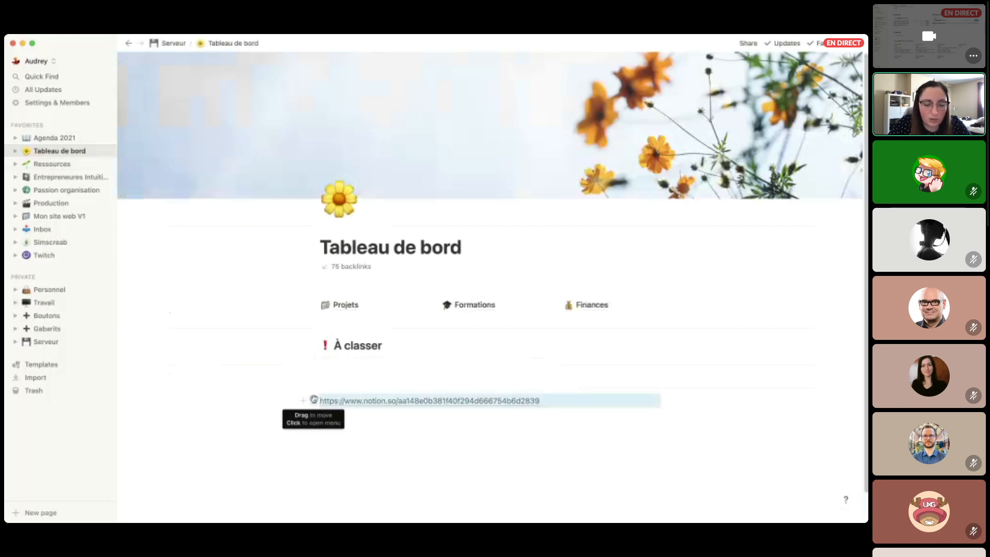
click(313, 399)
click(570, 400)
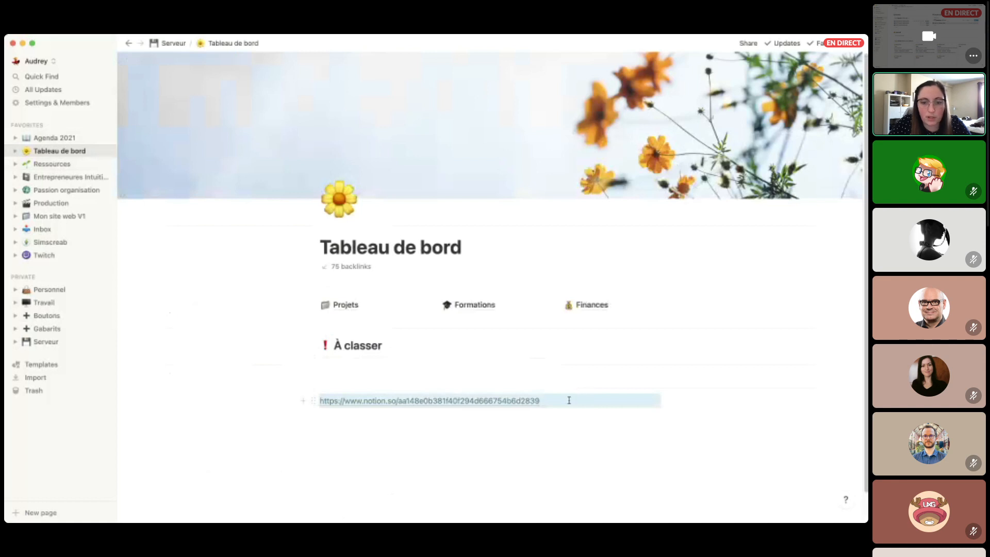
click(570, 400)
key(super+a)
key(super+c)
key(BackSpace)
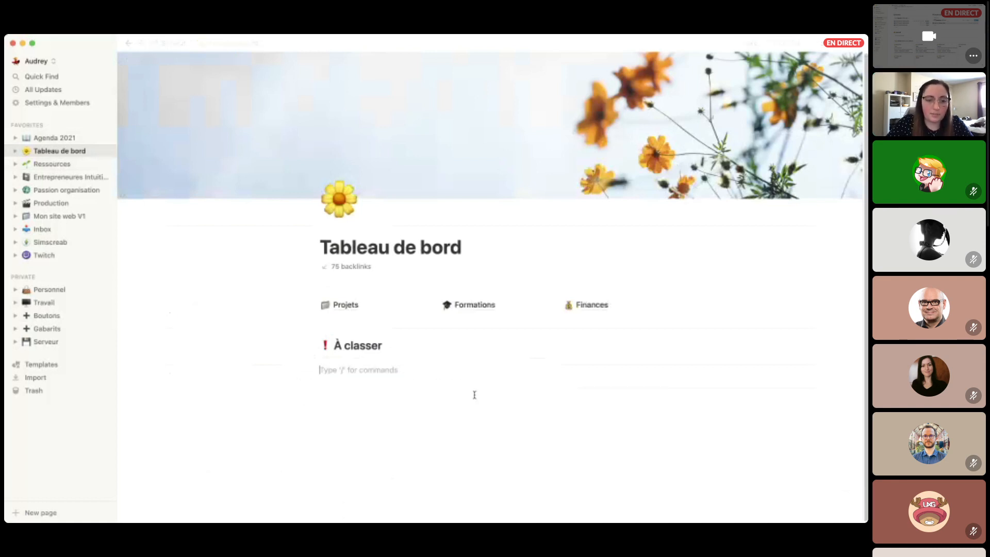
key(super+v)
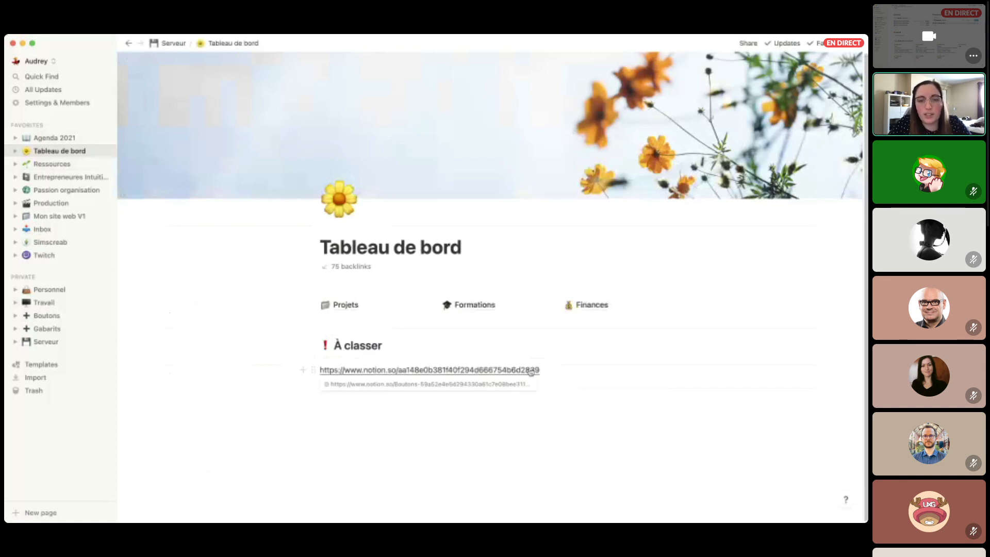
click(550, 368)
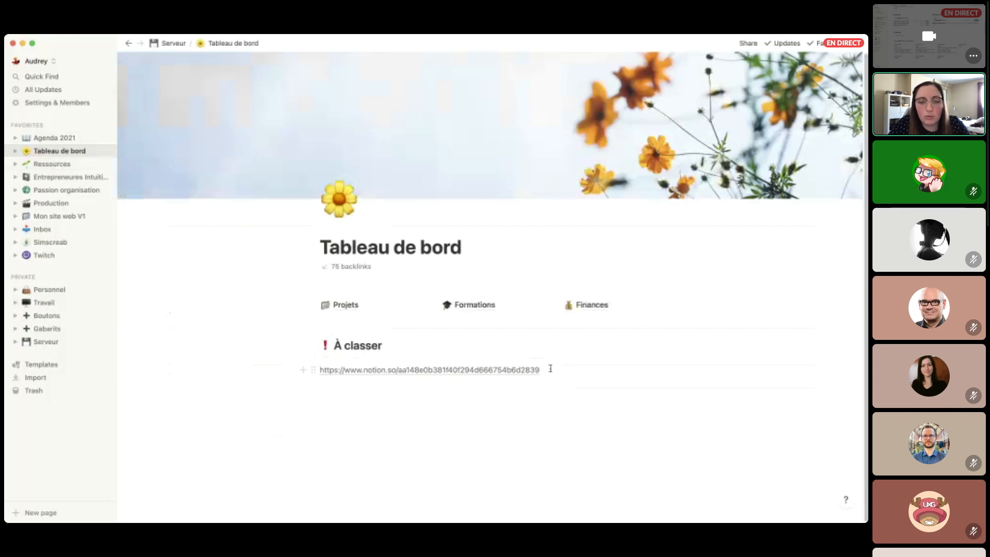
click(312, 370)
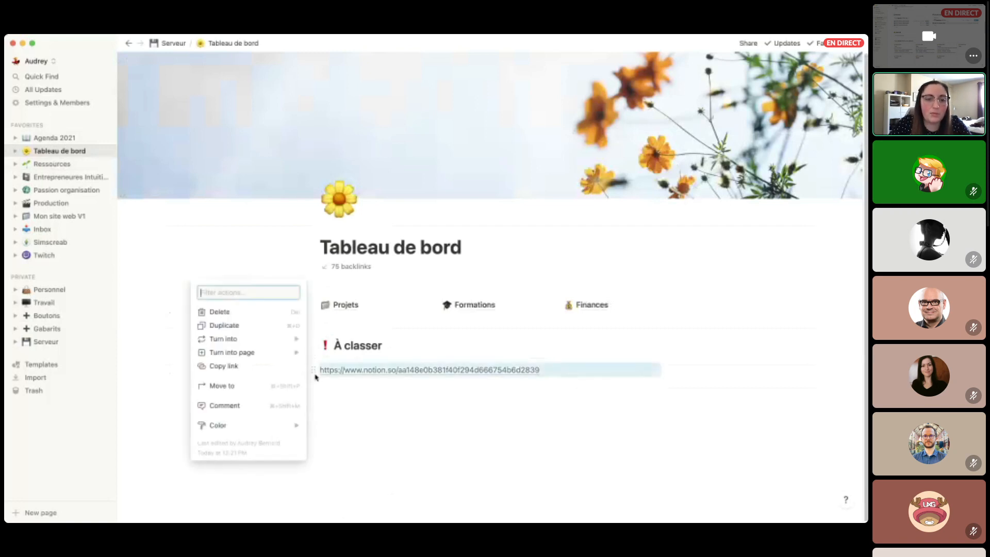
key(Delete)
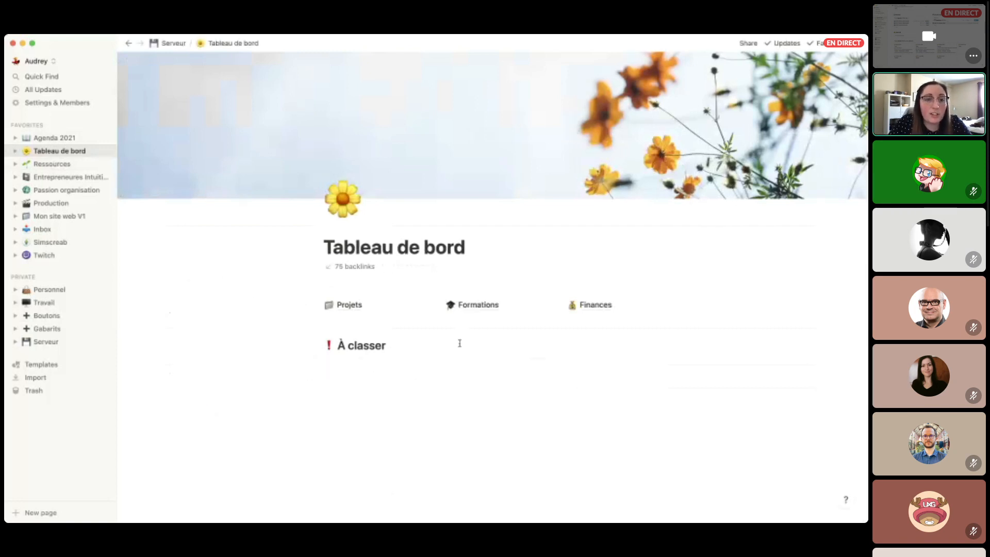
Paste the shortened address on a new line under À classer, cut its text, and switch to another application.
click(355, 372)
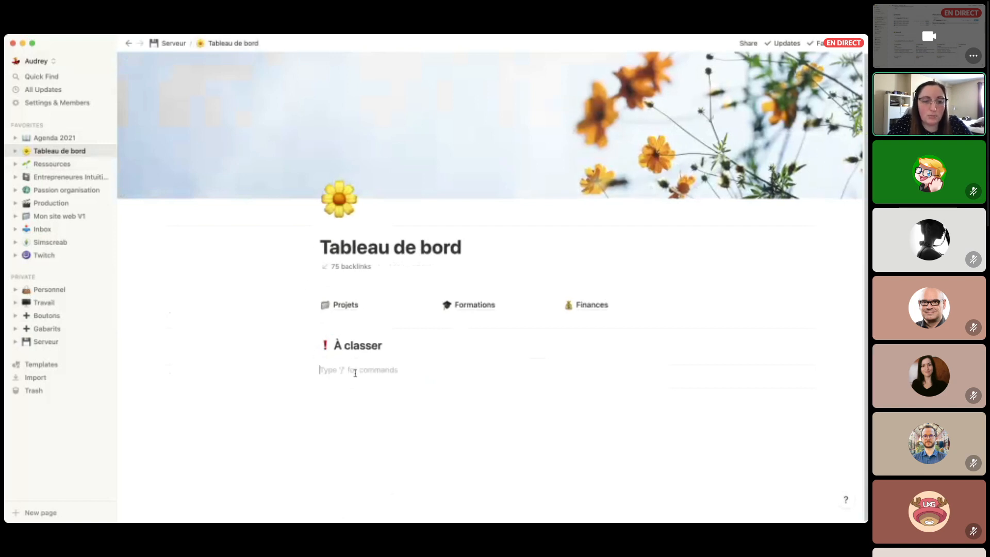
key(Return)
key(super+v)
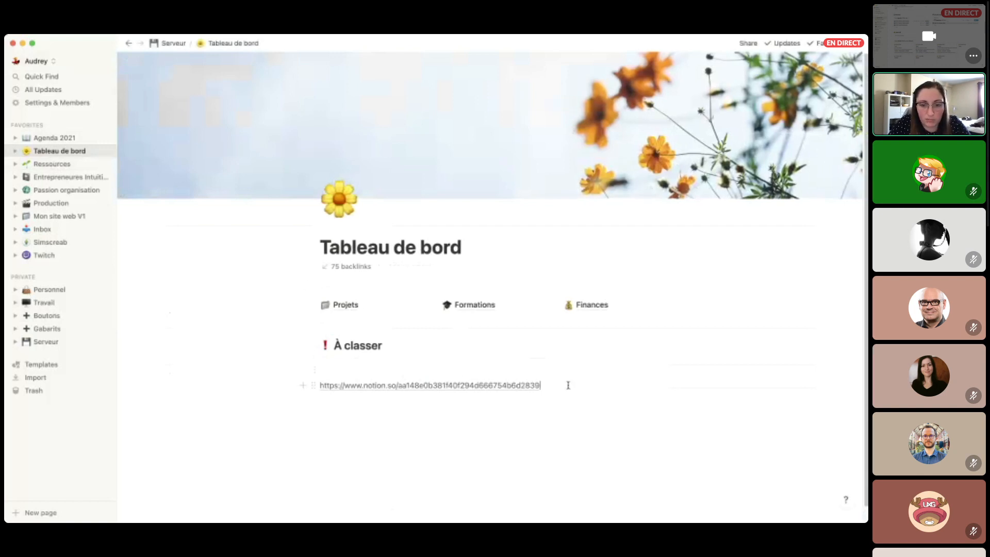
key(super+a)
key(super+c)
key(BackSpace)
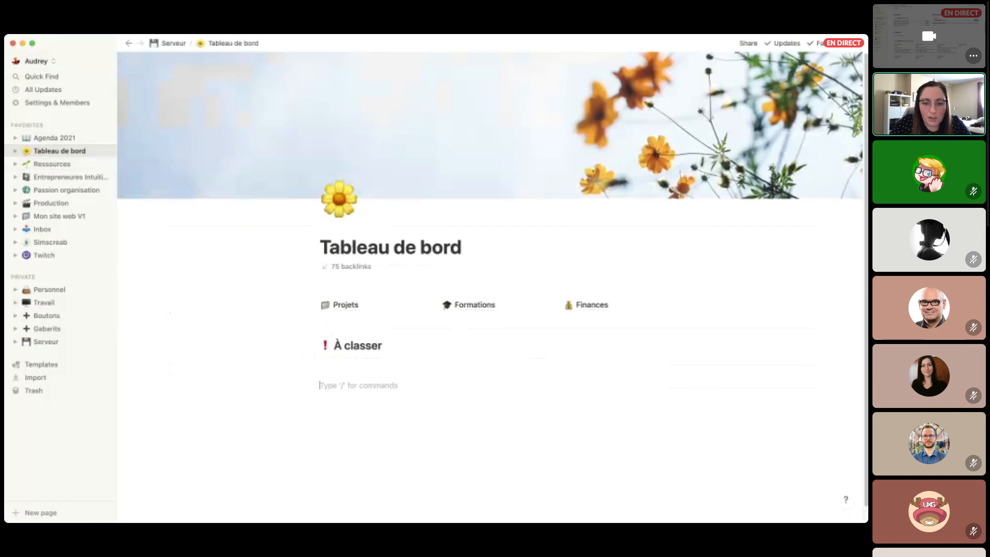
key(super+Tab)
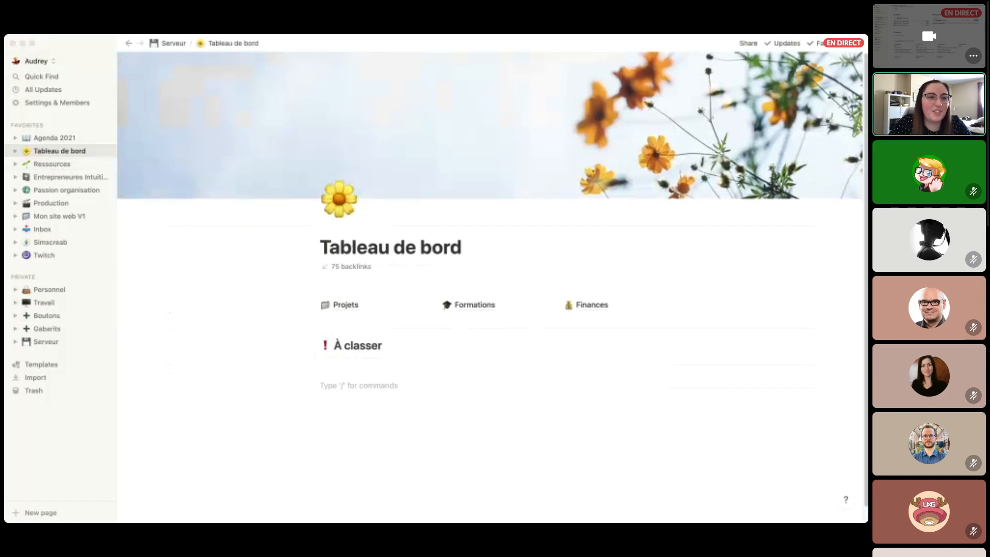
Back on Tableau de bord, paste the shortened address under À classer as a link to page to insert the Notes button.
click(386, 390)
key(super+v)
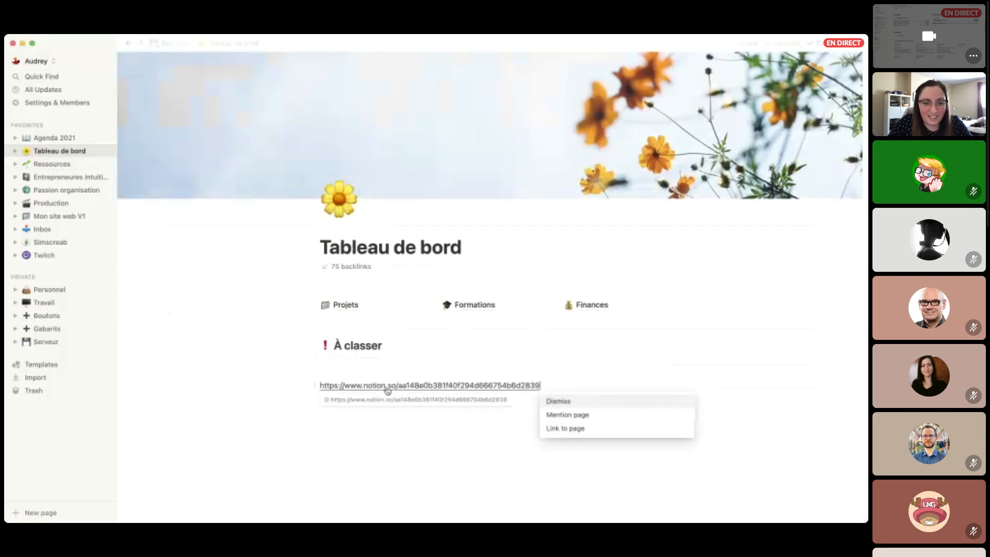
click(574, 432)
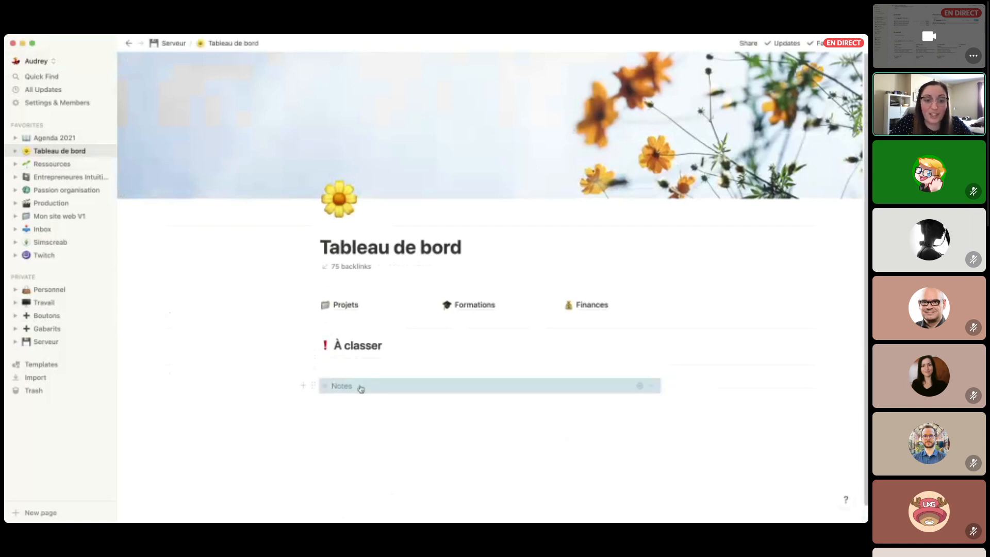
Rename the Notes template button under À classer to Notes - Test and close its configuration.
click(640, 387)
click(364, 462)
text(- T)
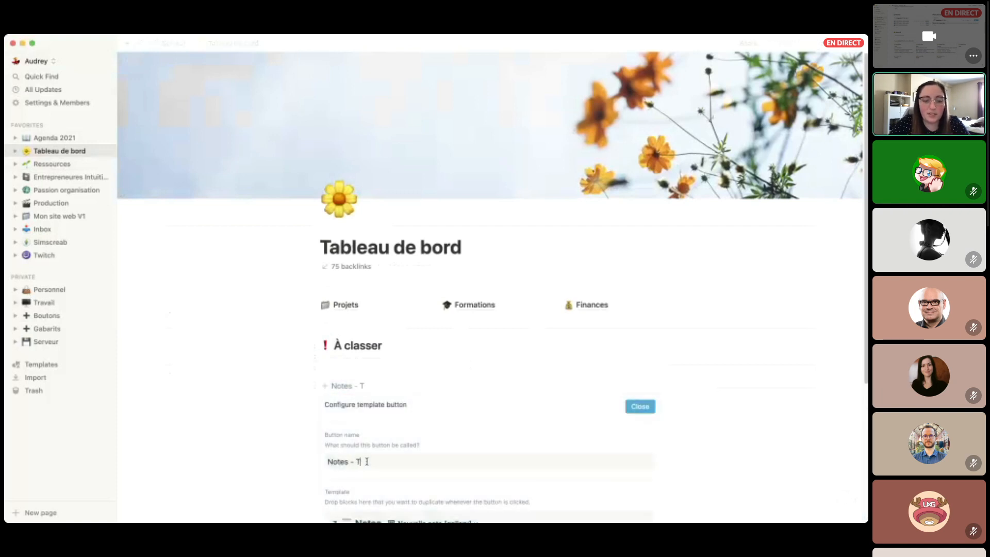
text(est)
click(640, 406)
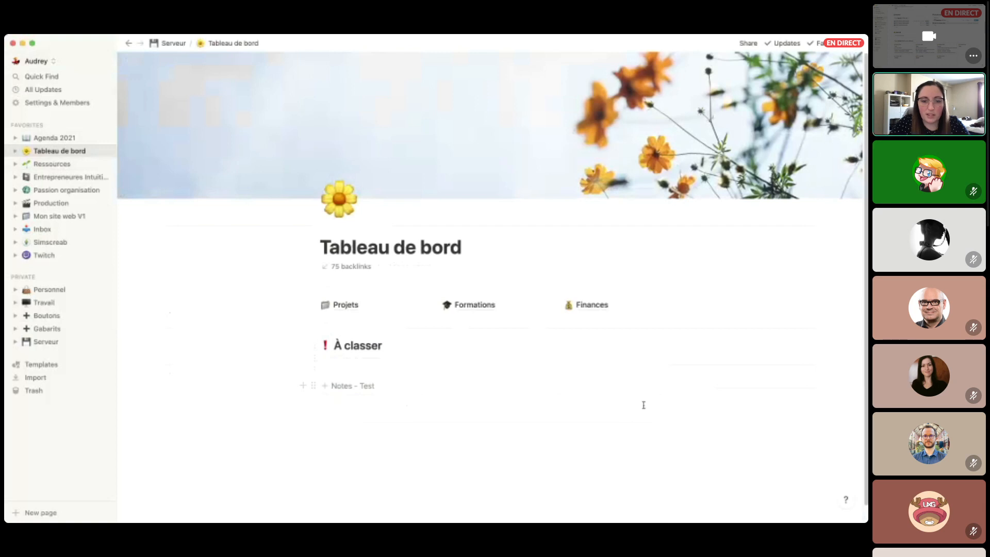
On the Boutons page, rename the Notes - Test template button to Notes and close its configuration.
click(43, 315)
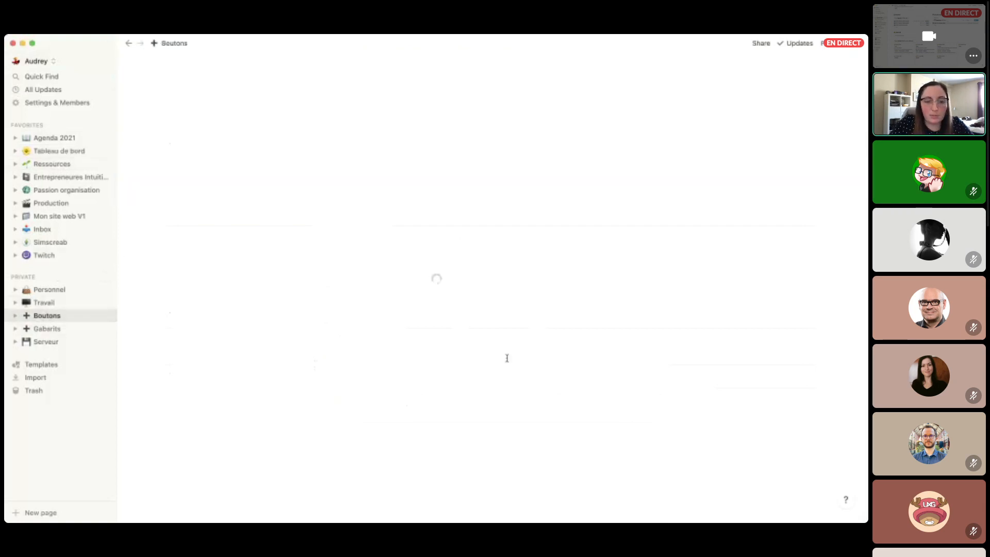
scroll(508, 362, down, 3)
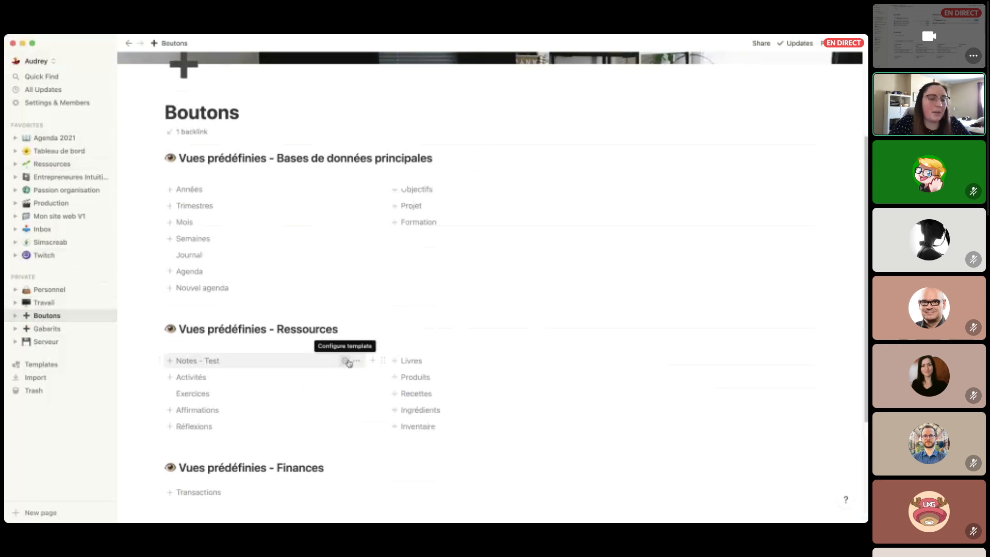
click(346, 361)
drag(217, 436, 195, 436)
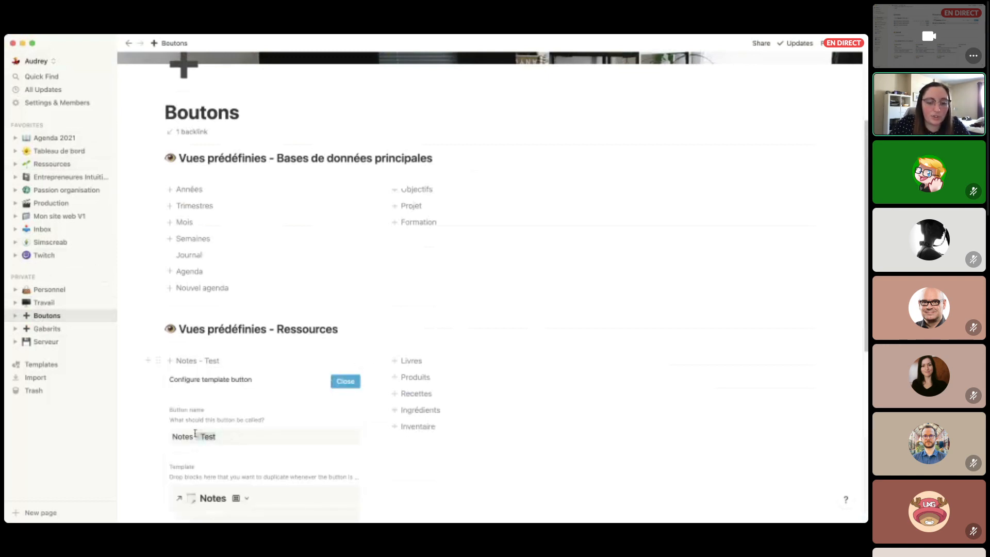
key(BackSpace)
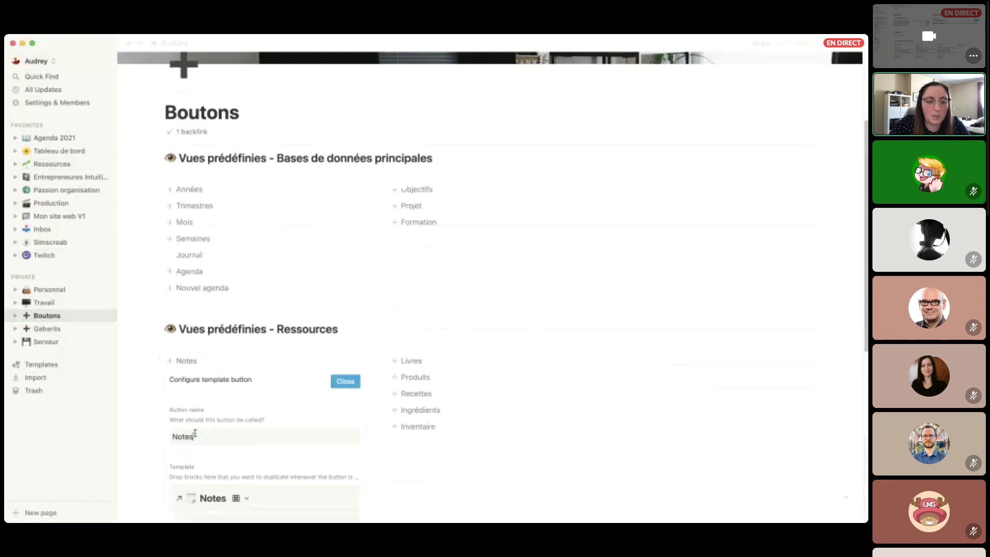
click(345, 382)
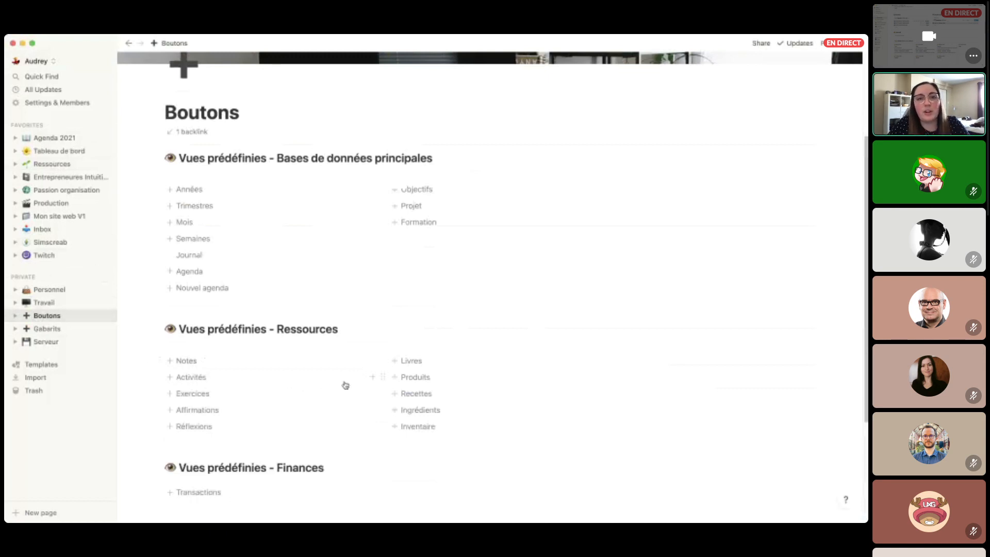
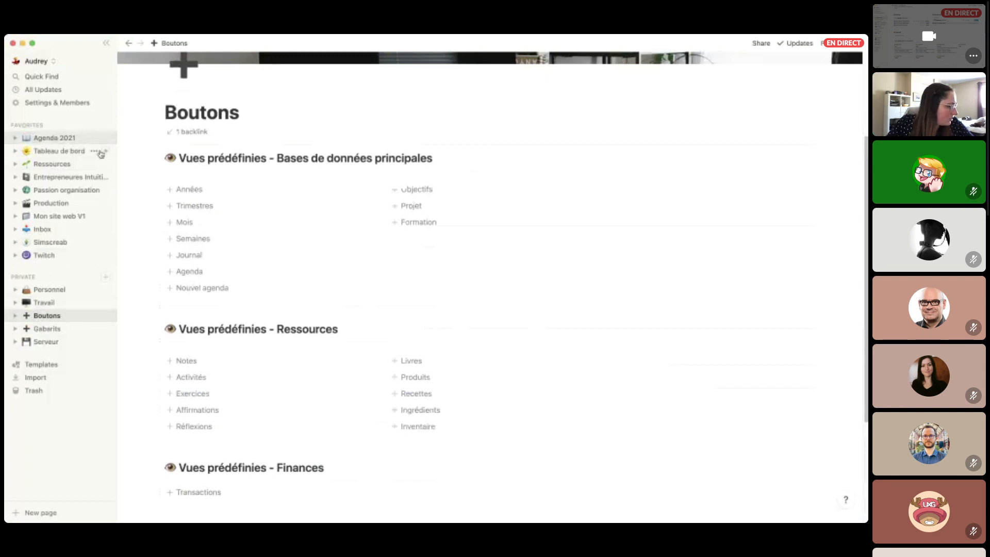
Copy the shortened Notion address below Vues prédéfinies - Finances and delete it from its line.
scroll(456, 338, down, 3)
click(486, 380)
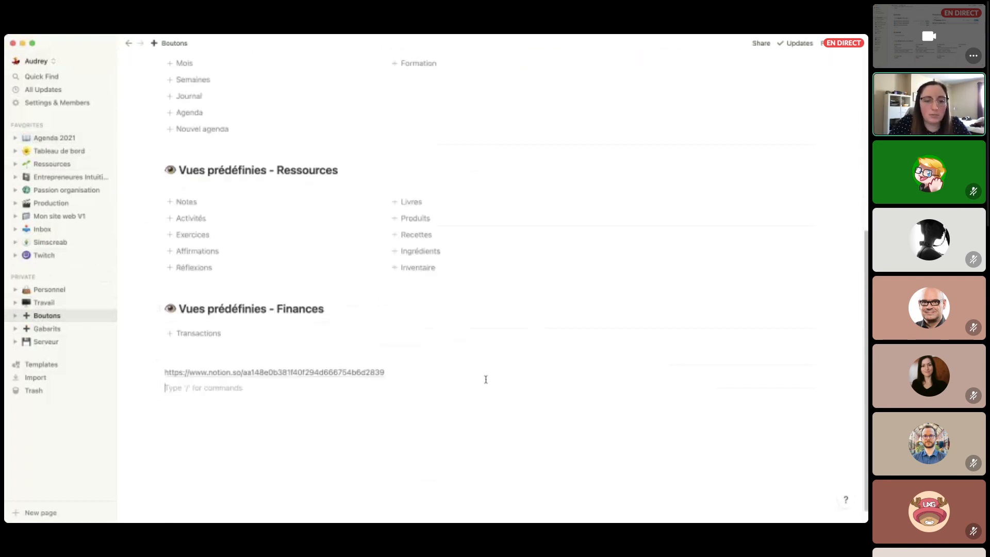
triple_click(457, 371)
key(super+c)
key(BackSpace)
Try to insert the copied address below Vues prédéfinies - Finances as a link to page.
text(/)
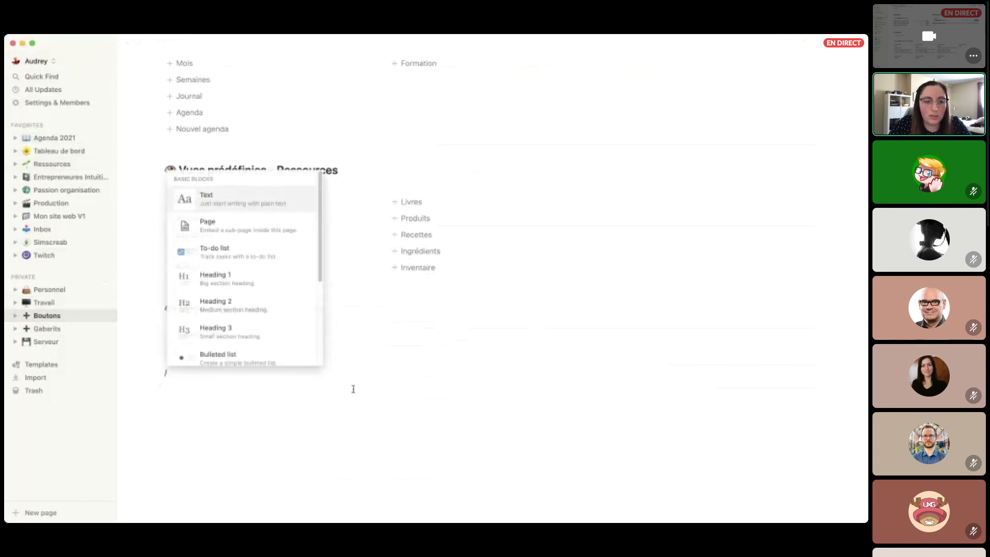
text(link)
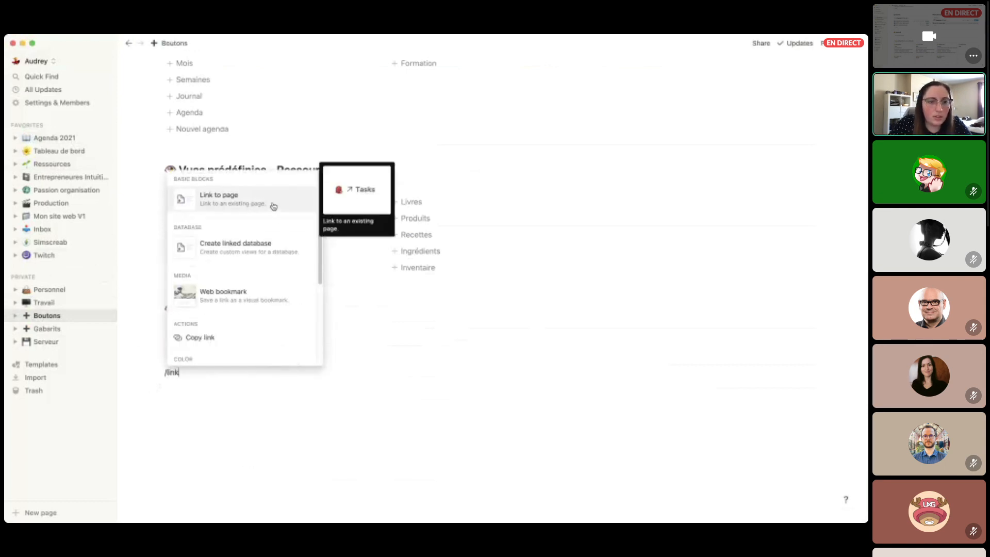
click(272, 205)
key(super+v)
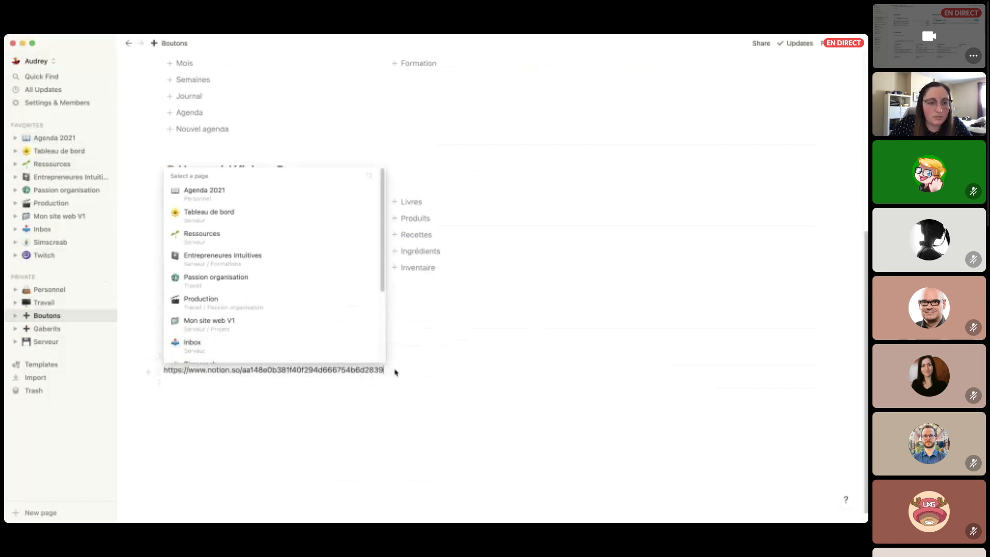
scroll(269, 312, down, 3)
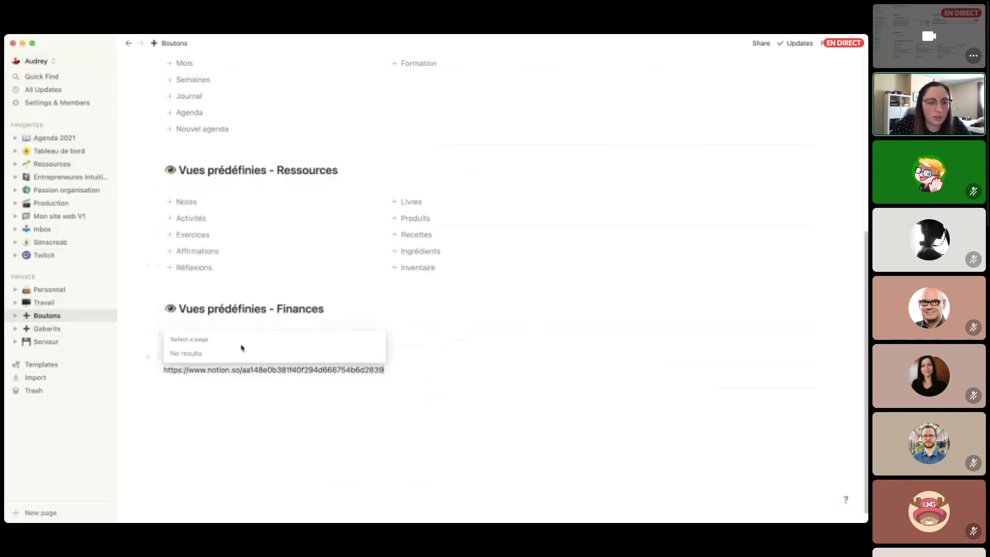
key(Return)
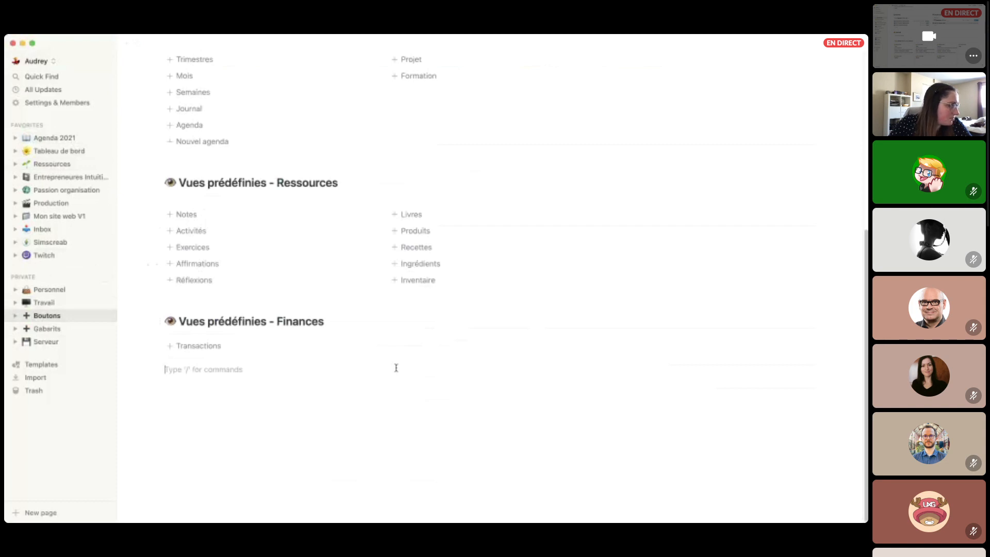
scroll(395, 370, up, 1)
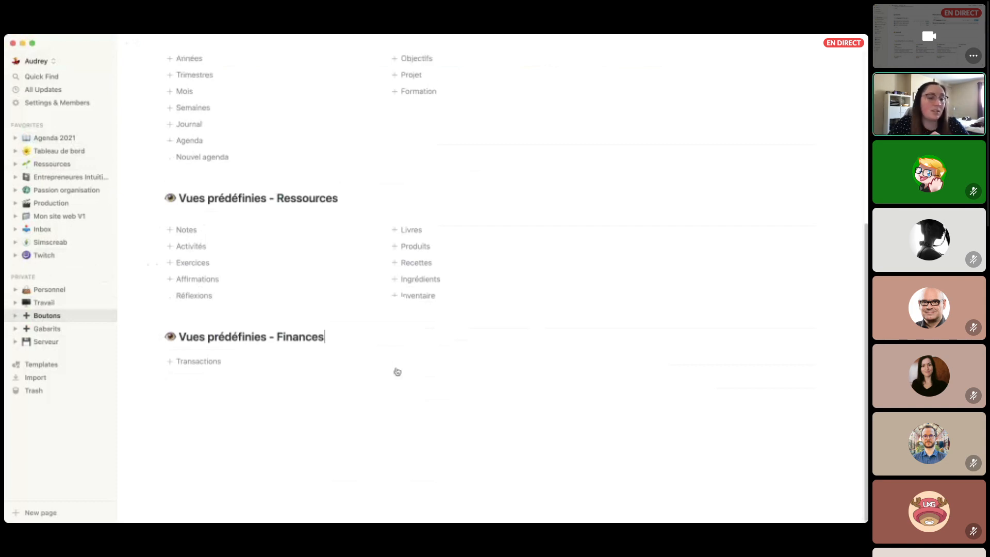
Open the Agenda 2021 page and examine its objectives, routines, current week, journal and agenda sections with their template buttons.
scroll(488, 216, up, 5)
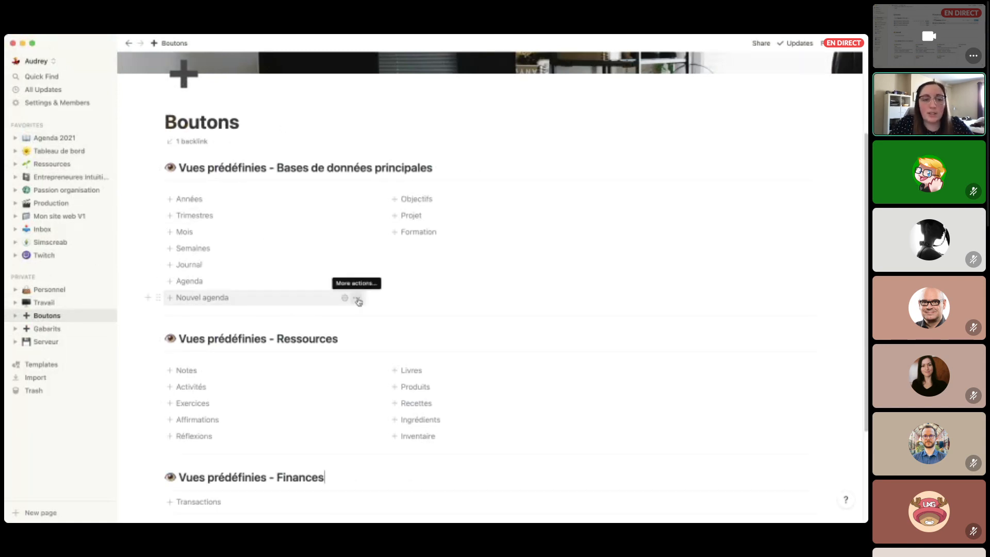
click(67, 137)
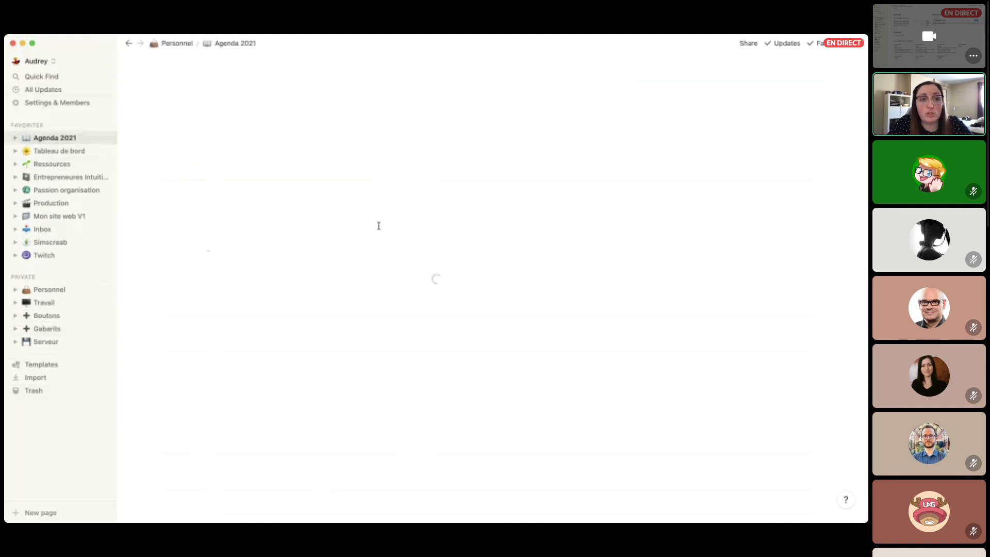
scroll(442, 267, down, 10)
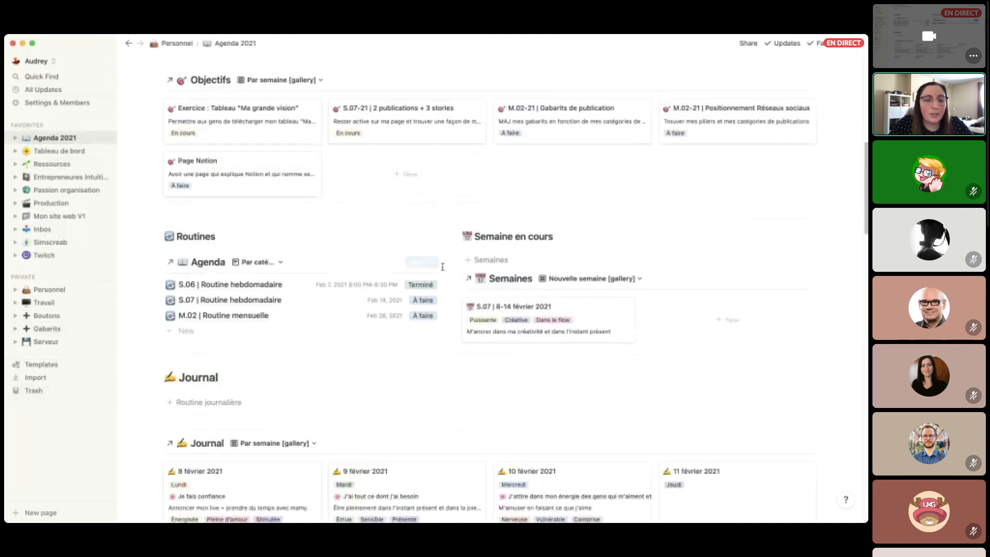
scroll(536, 262, down, 2)
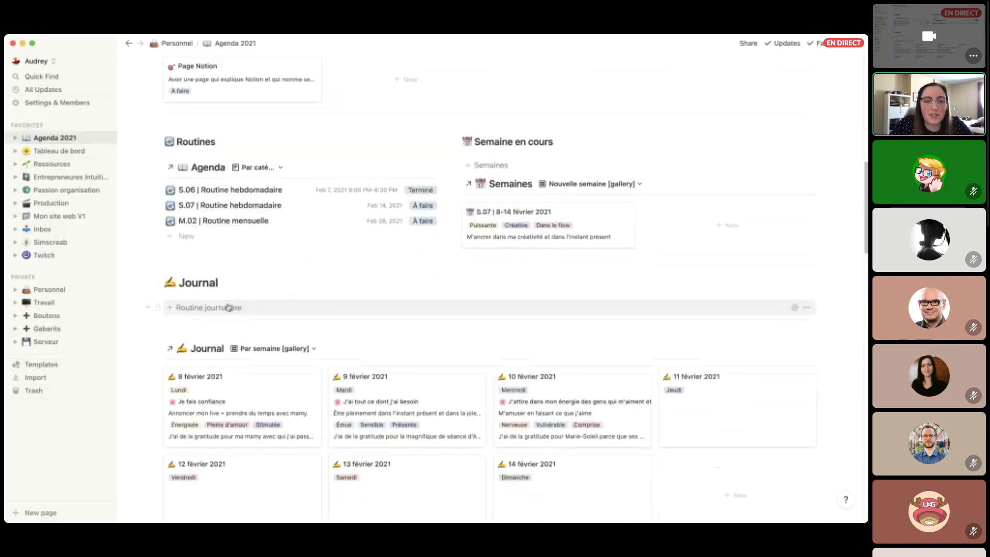
scroll(478, 238, down, 15)
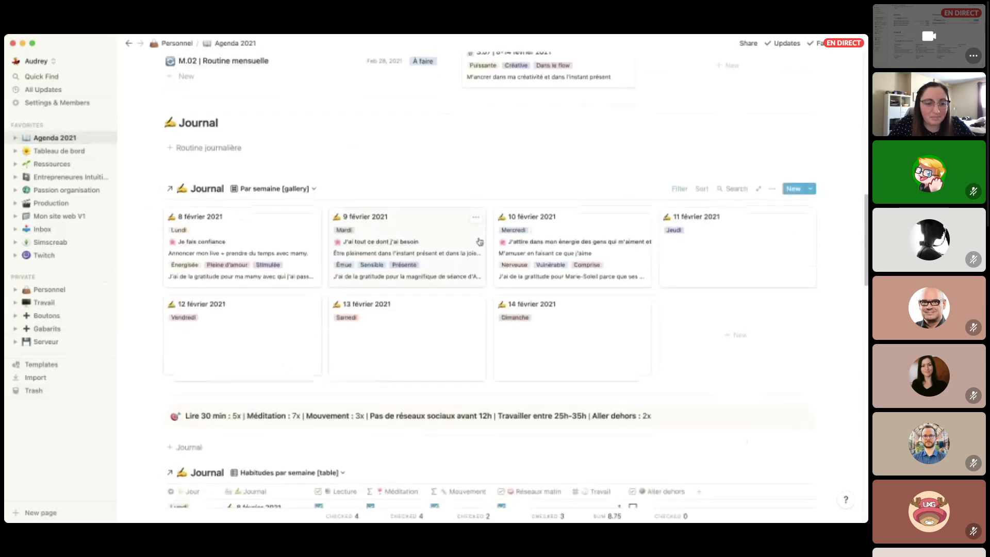
scroll(479, 238, down, 1)
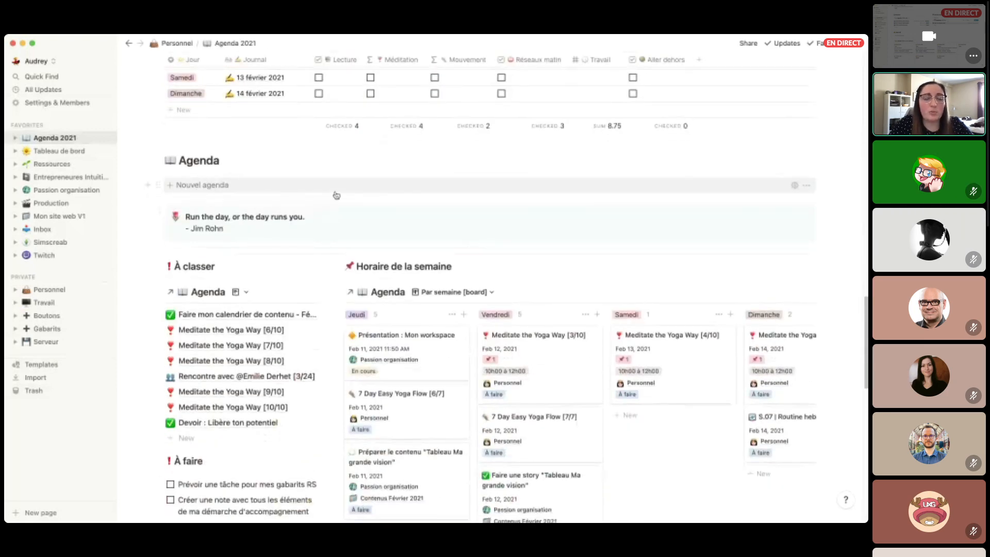
scroll(365, 261, up, 10)
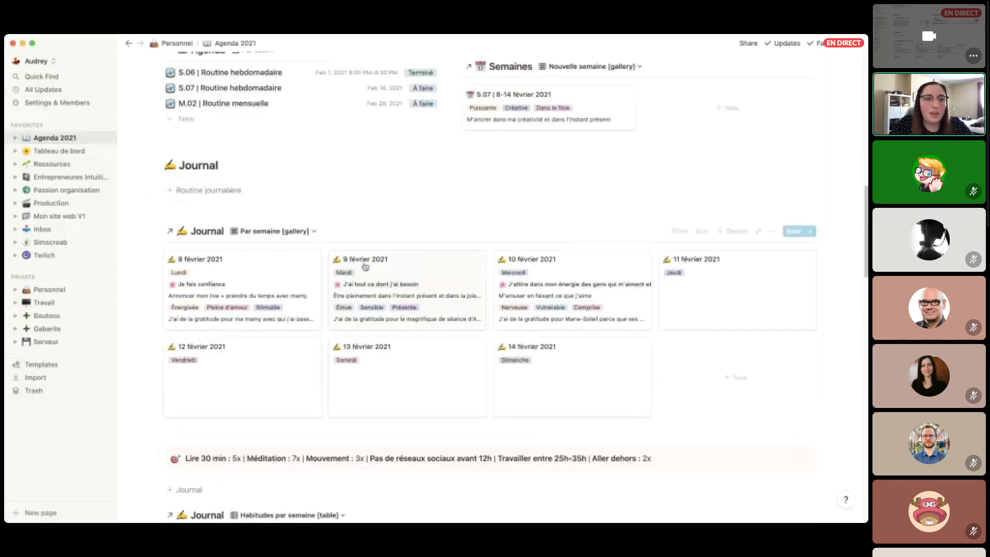
scroll(366, 266, up, 4)
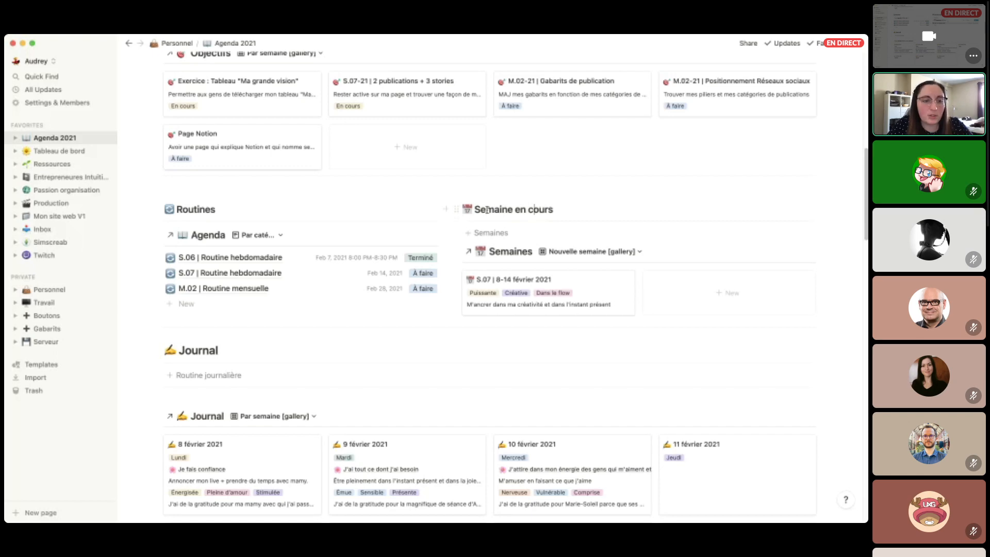
scroll(487, 210, down, 1)
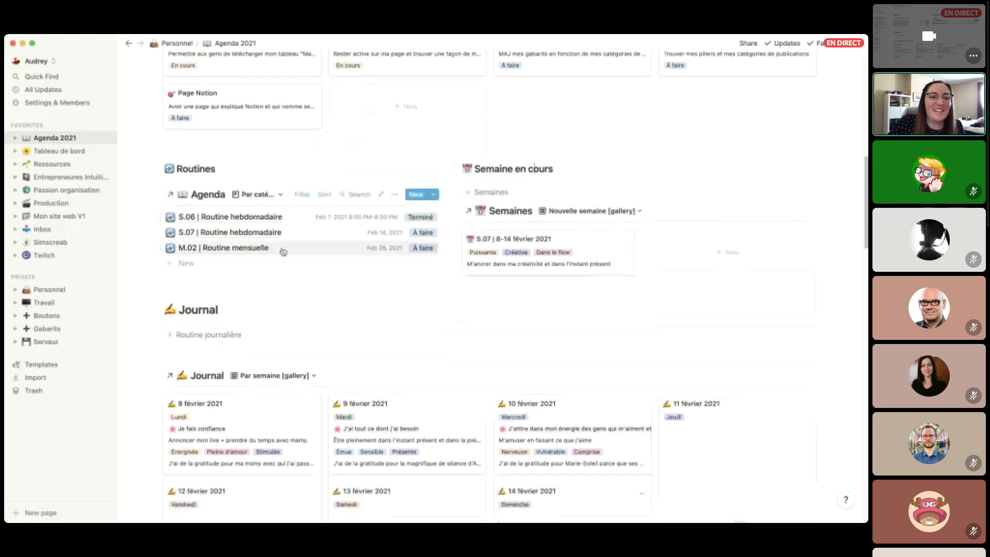
scroll(289, 216, up, 10)
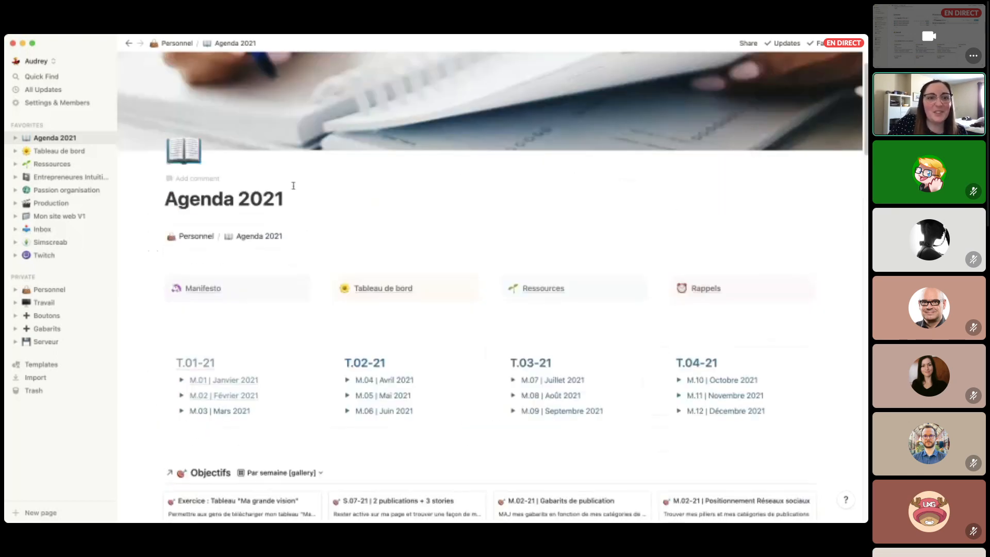
scroll(360, 272, down, 12)
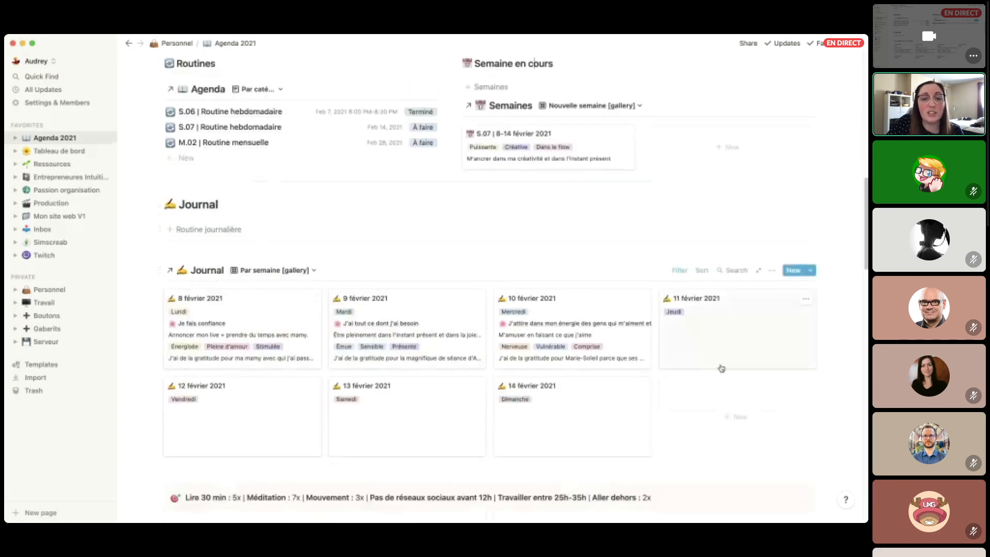
Open the 8 février 2021 journal entry and inspect the rollup settings of its Exercices property.
click(258, 327)
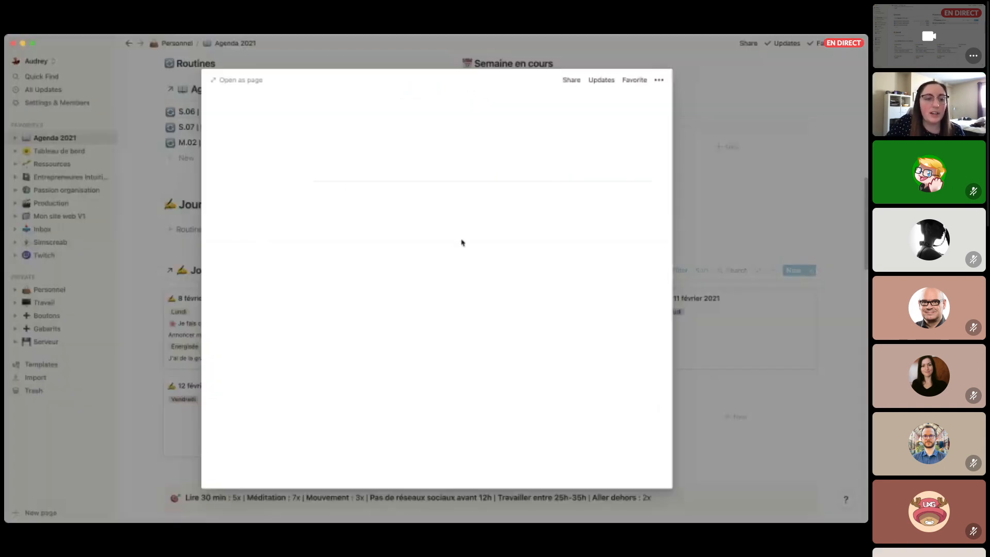
scroll(454, 244, down, 2)
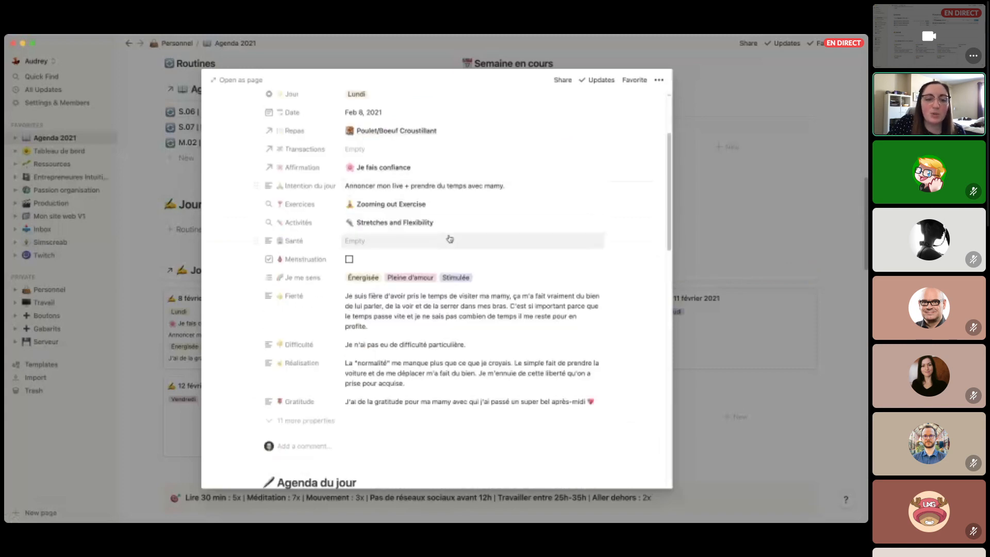
scroll(316, 187, up, 1)
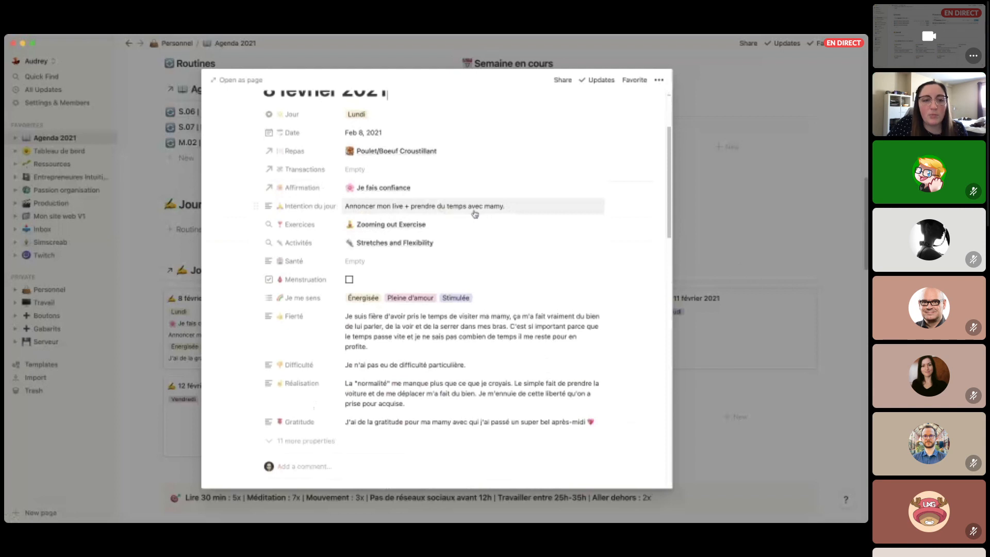
click(486, 225)
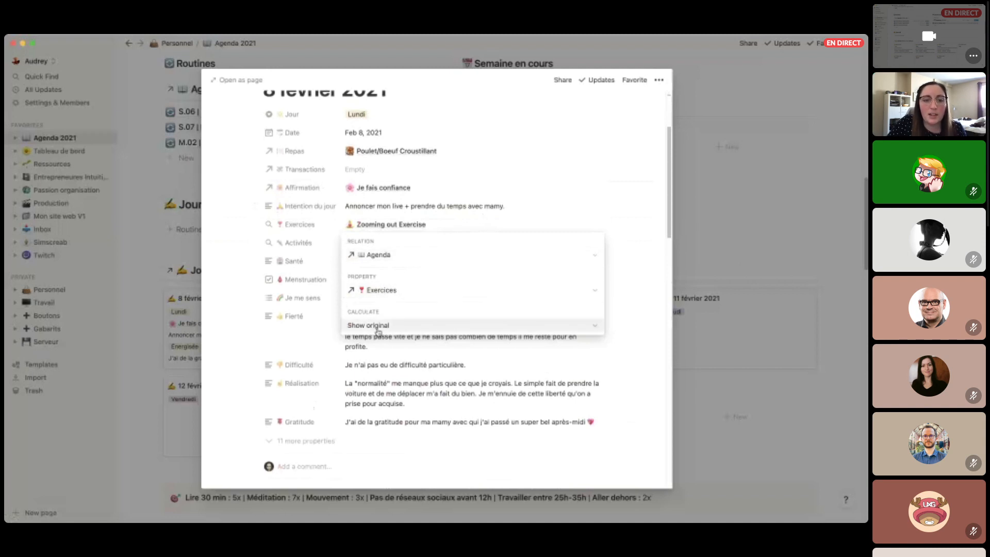
click(456, 200)
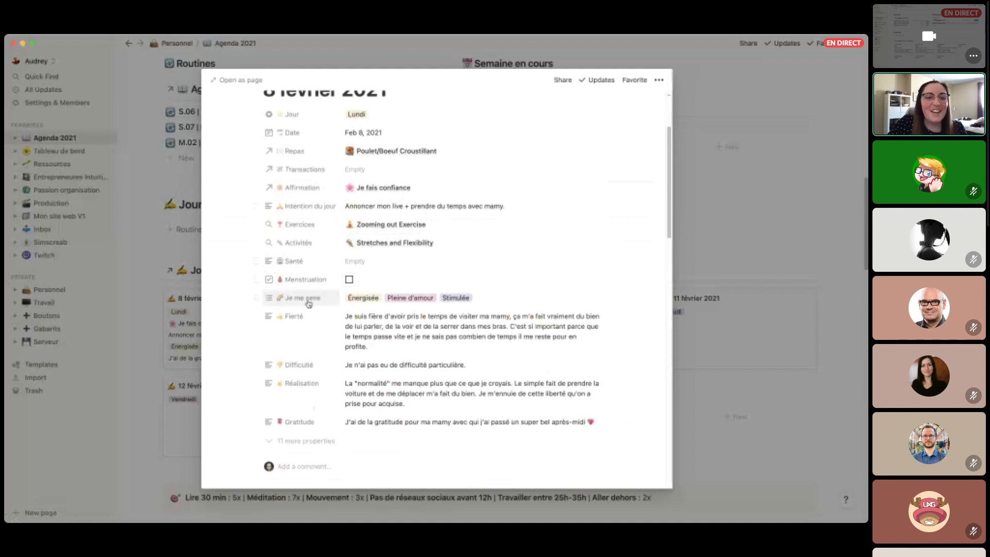
Expand the journal entry's hidden properties, examine the habit checkboxes and the Semaine, Mois, Trimestre and Année relations, and collapse them again.
scroll(311, 331, down, 1)
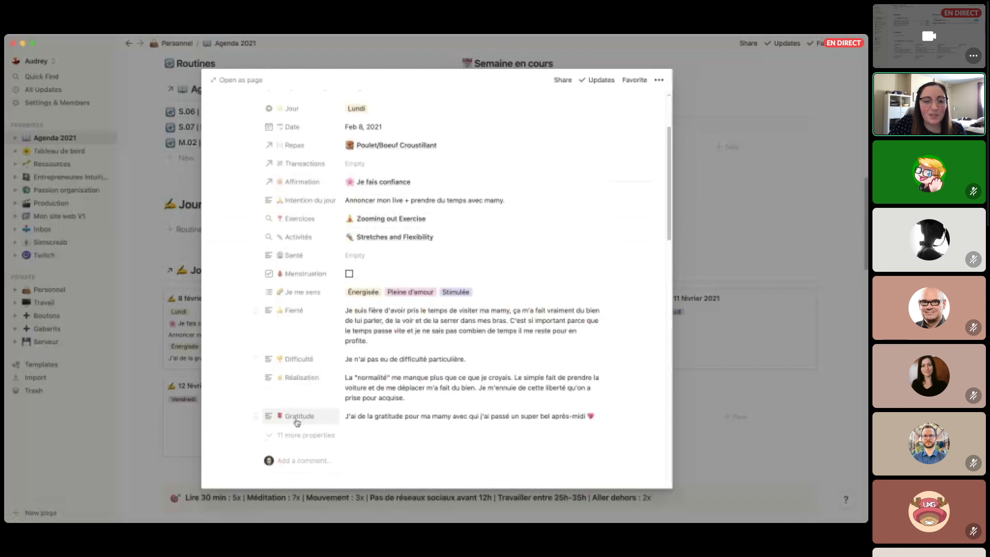
scroll(470, 353, down, 3)
scroll(472, 352, down, 3)
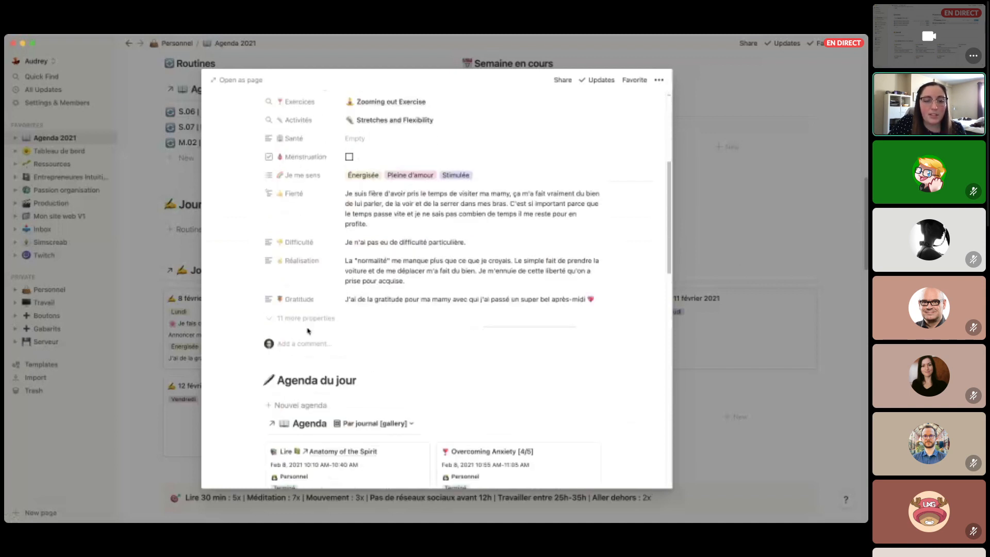
click(306, 317)
scroll(363, 322, down, 2)
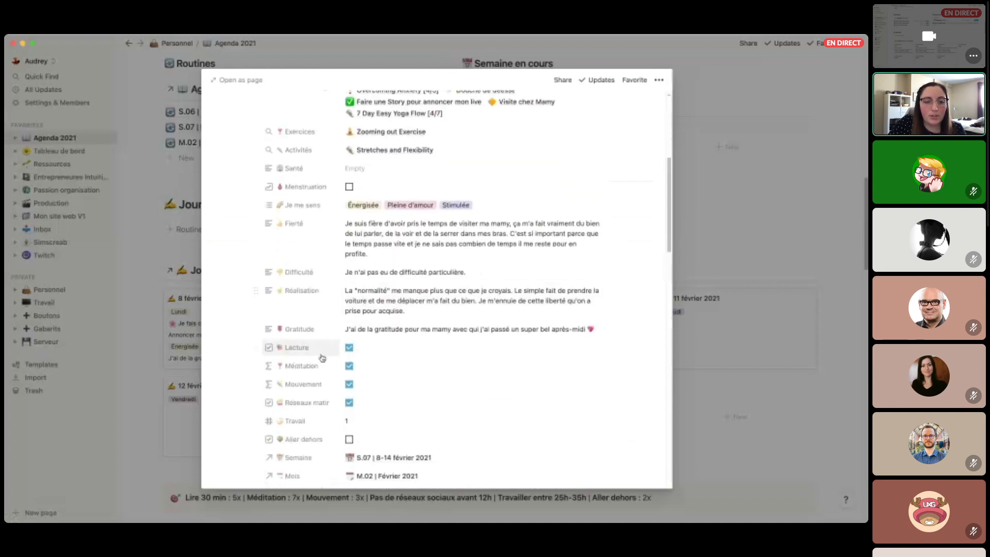
scroll(320, 410, down, 3)
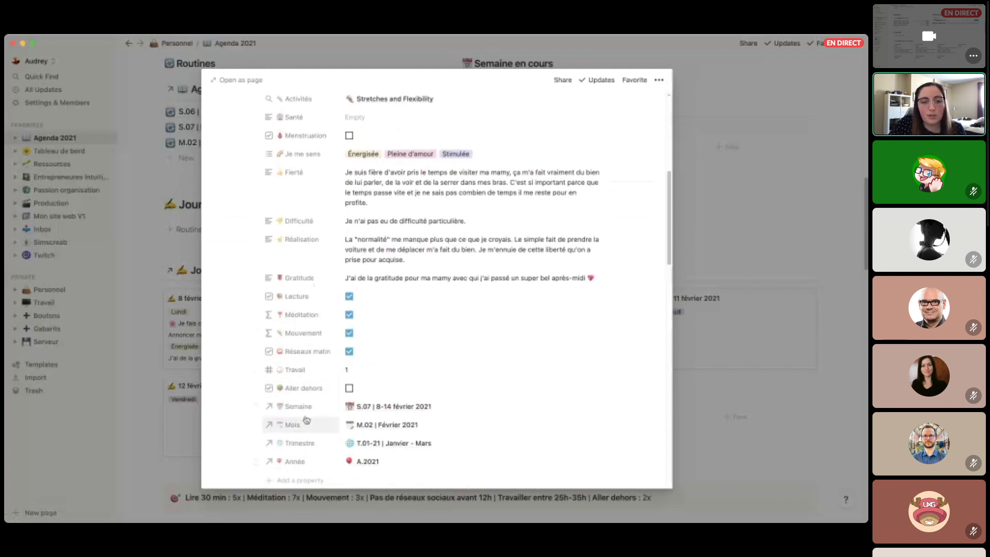
scroll(304, 446, down, 4)
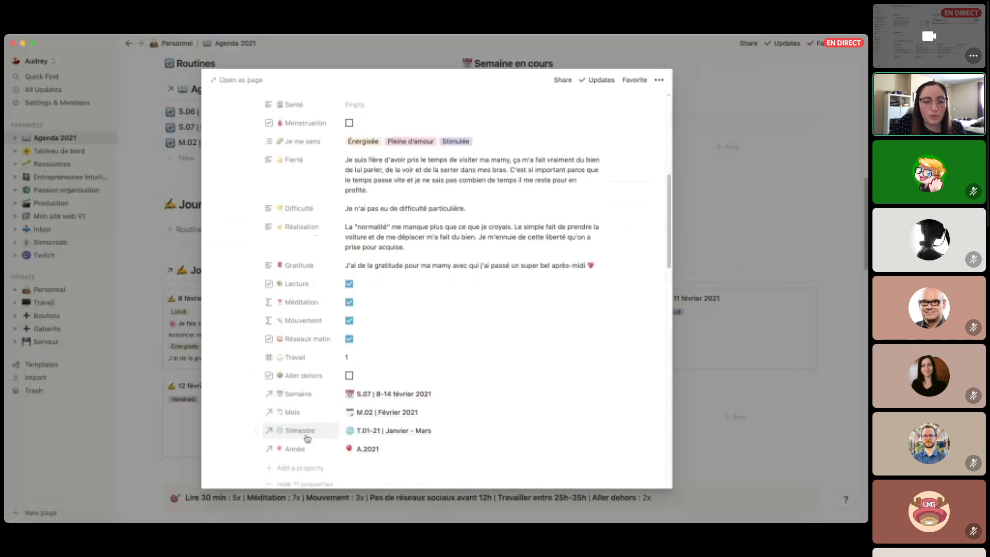
click(309, 436)
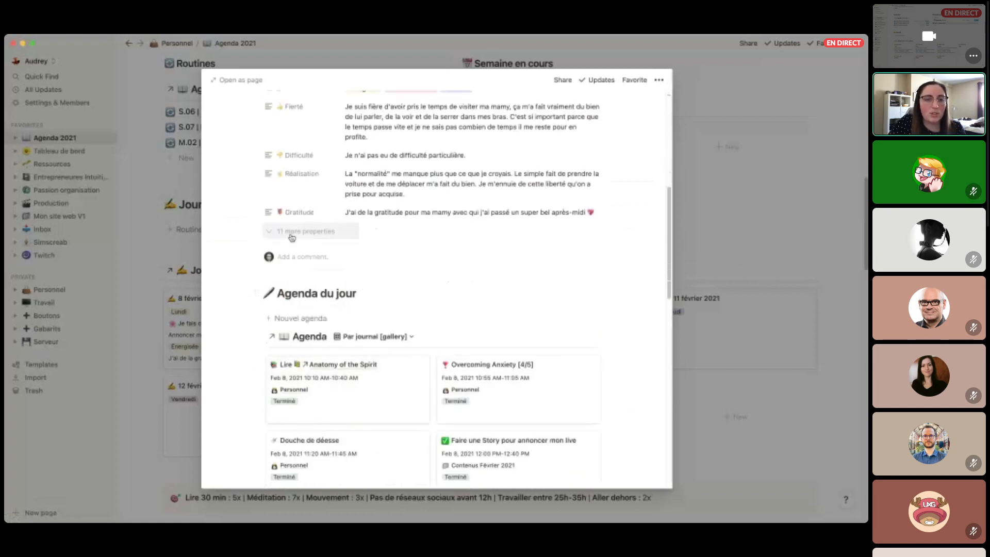
Open the 8 février 2021 journal entry as a full page and remove the empty block below its Routine journalière heading.
scroll(333, 127, down, 1)
click(230, 80)
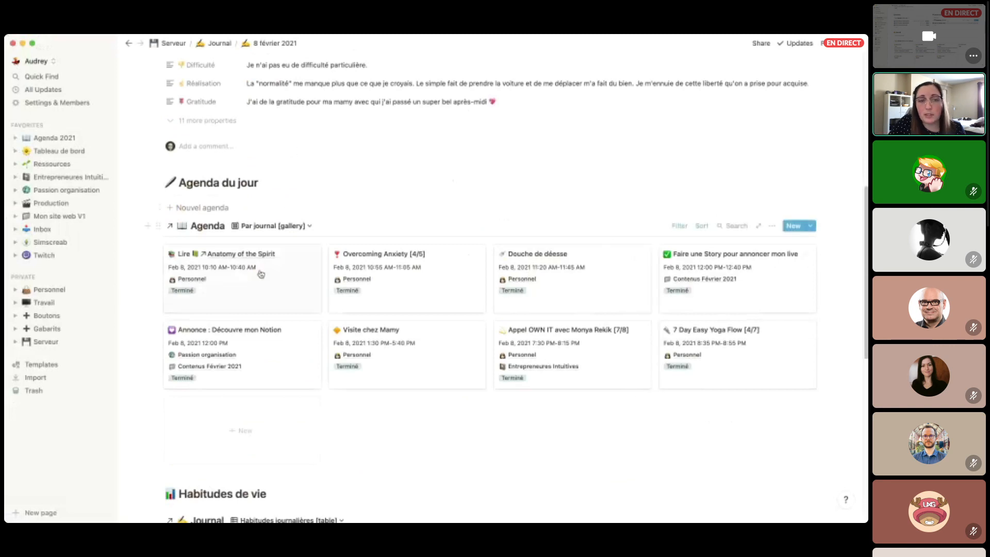
scroll(710, 364, down, 8)
scroll(710, 364, down, 1)
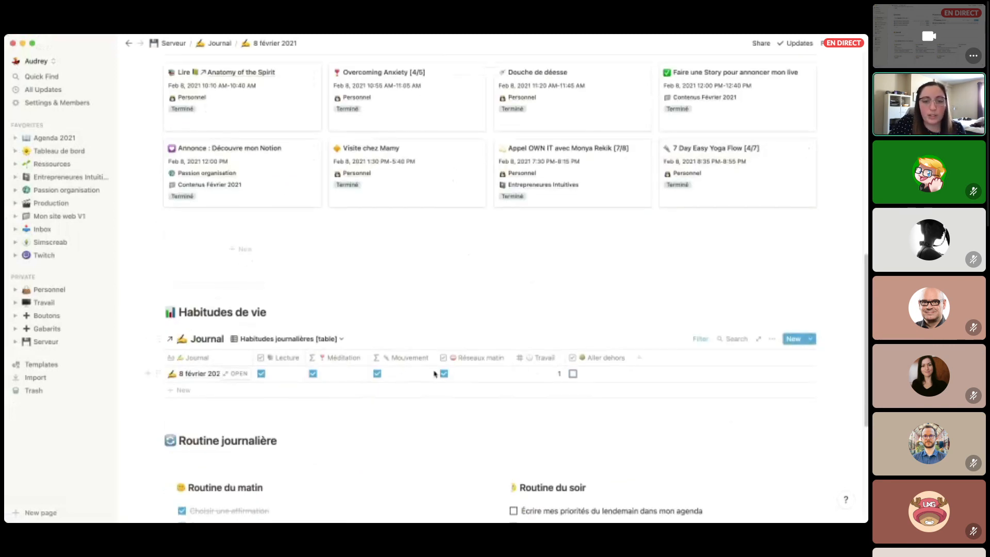
scroll(459, 370, down, 5)
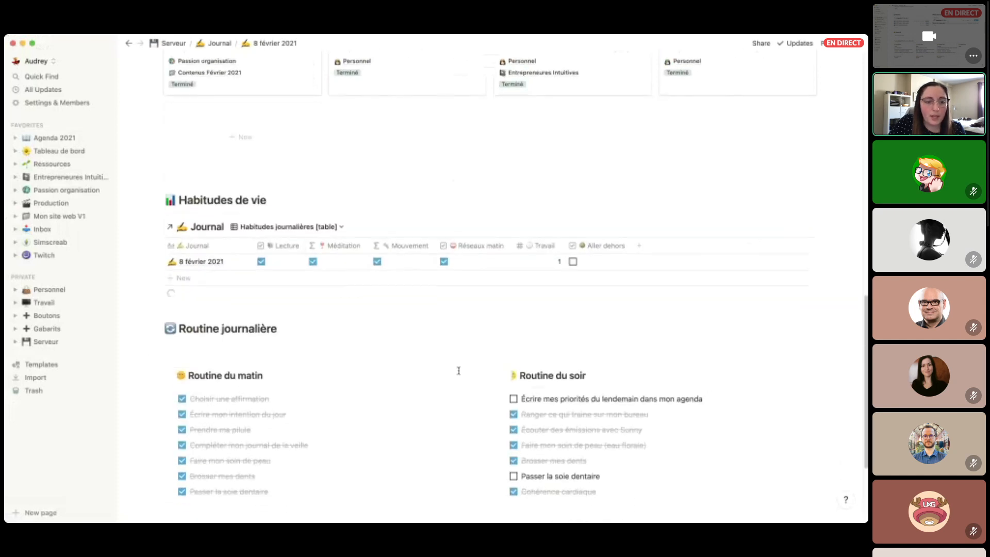
click(278, 354)
key(BackSpace)
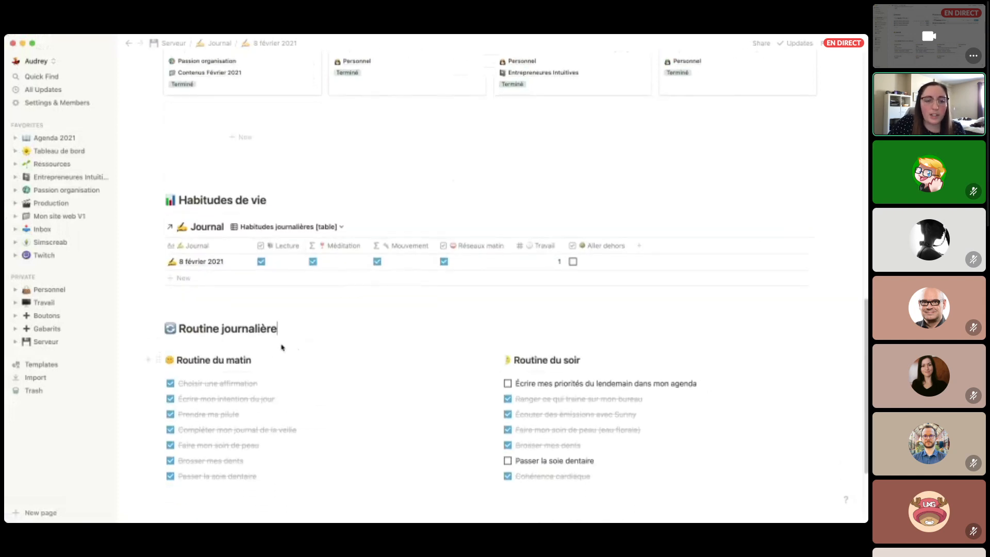
Return to the Agenda 2021 page and generate the morning and evening checklists with the Routine journalière template button.
click(49, 138)
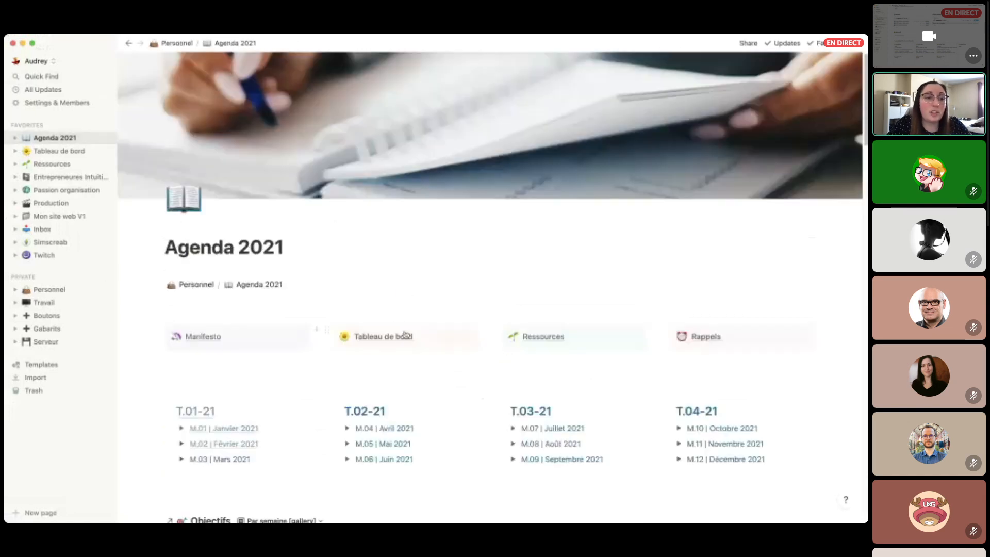
scroll(418, 335, down, 10)
scroll(418, 338, down, 3)
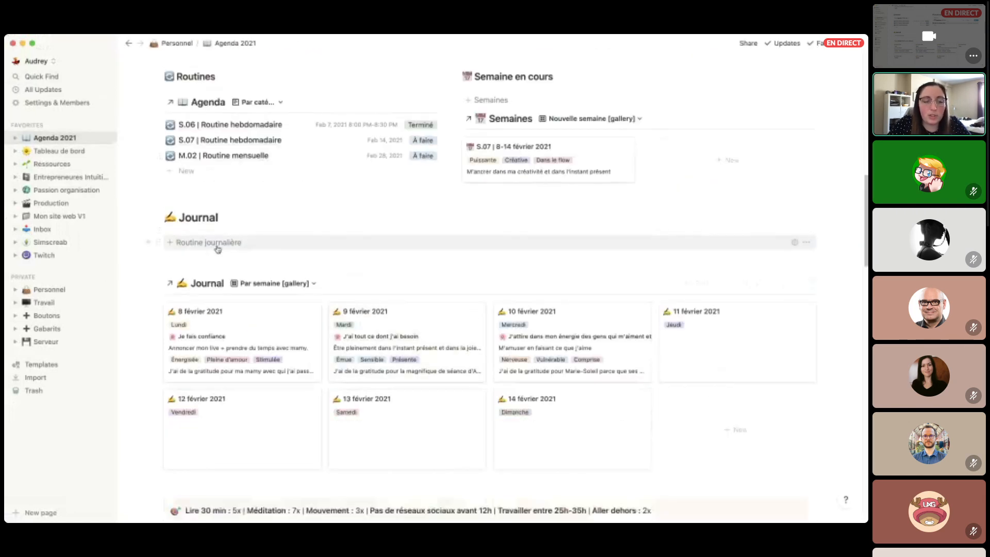
click(272, 243)
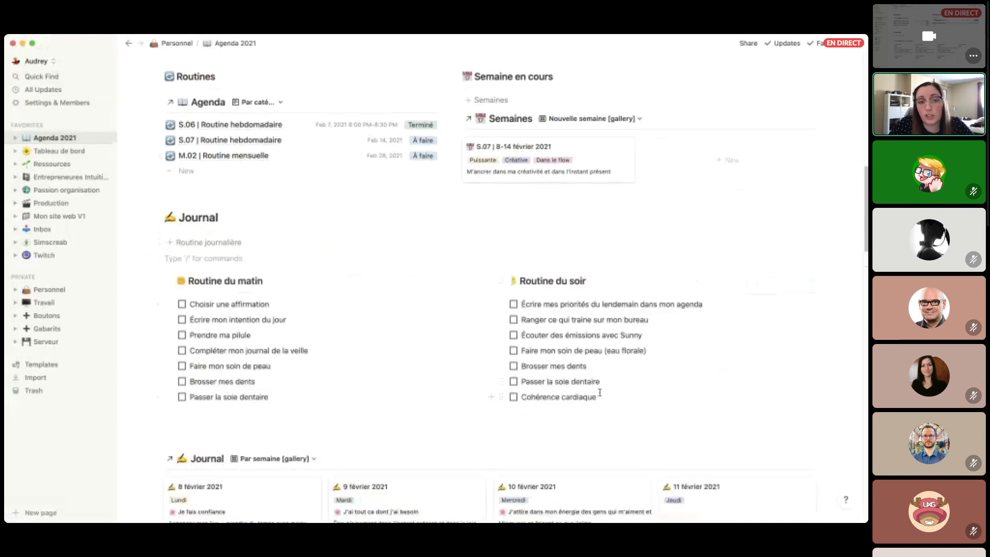
scroll(290, 330, down, 2)
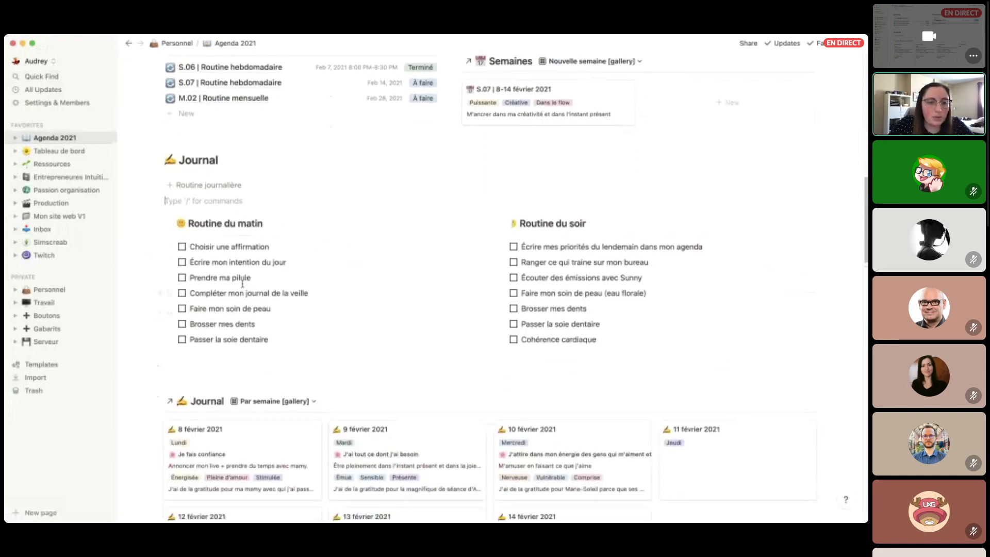
Check off the last five Routine du matin tasks, from Prendre ma pilule to Passer la soie dentaire.
click(182, 278)
click(181, 293)
click(182, 308)
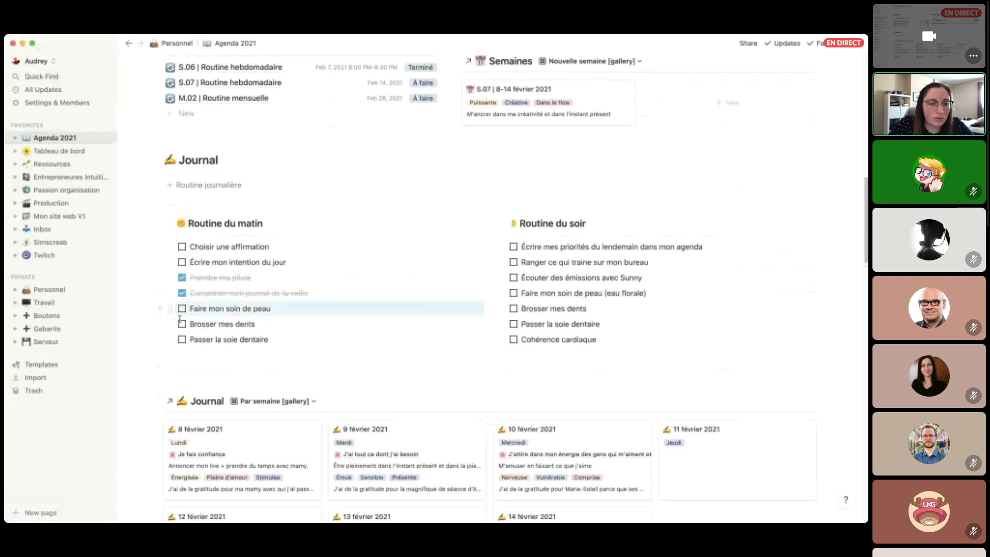
click(181, 324)
click(182, 339)
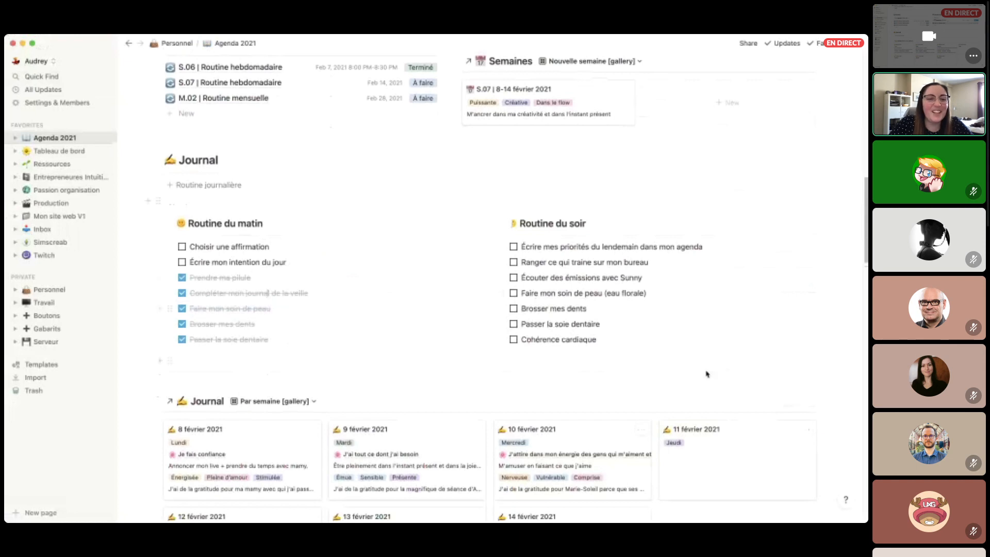
Try moving the whole routine checklist block into the 11 février 2021 journal card, and undo the move.
scroll(758, 403, down, 2)
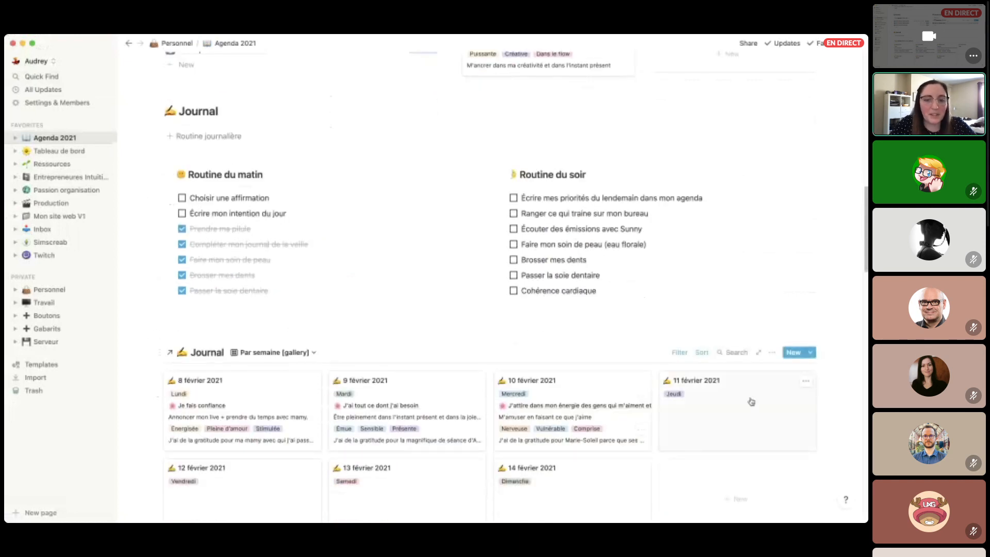
scroll(472, 272, down, 5)
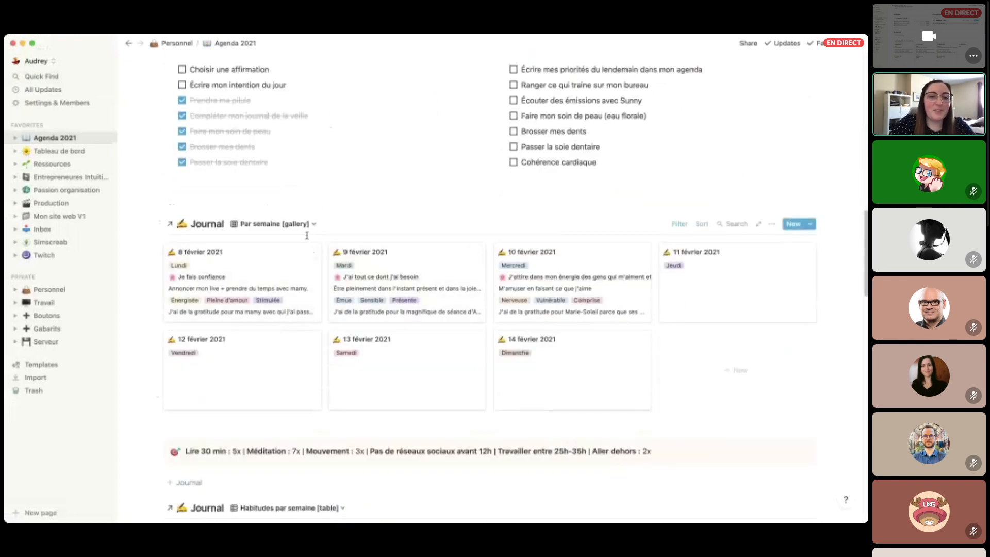
scroll(754, 267, up, 3)
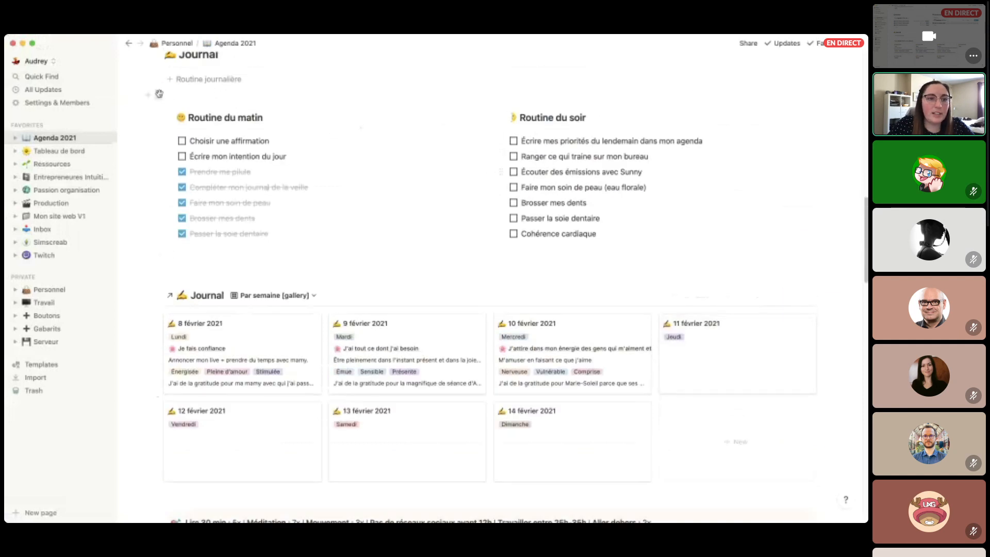
drag(158, 96, 648, 308)
drag(695, 336, 694, 337)
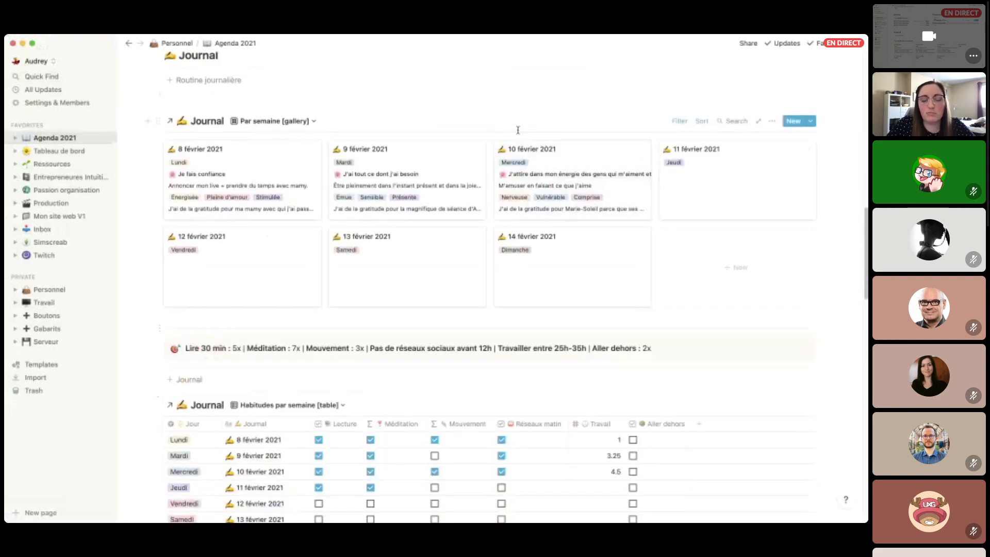
key(super+z)
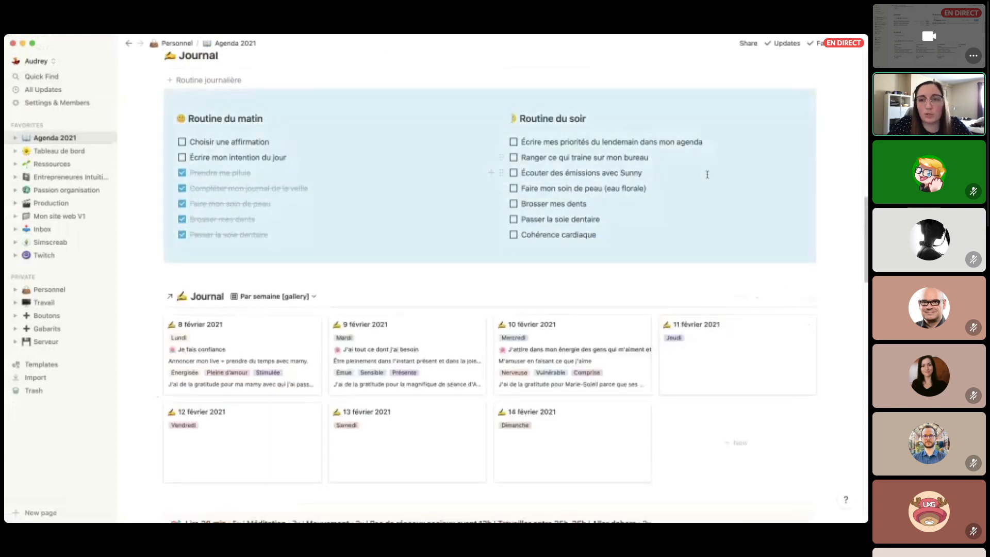
click(599, 169)
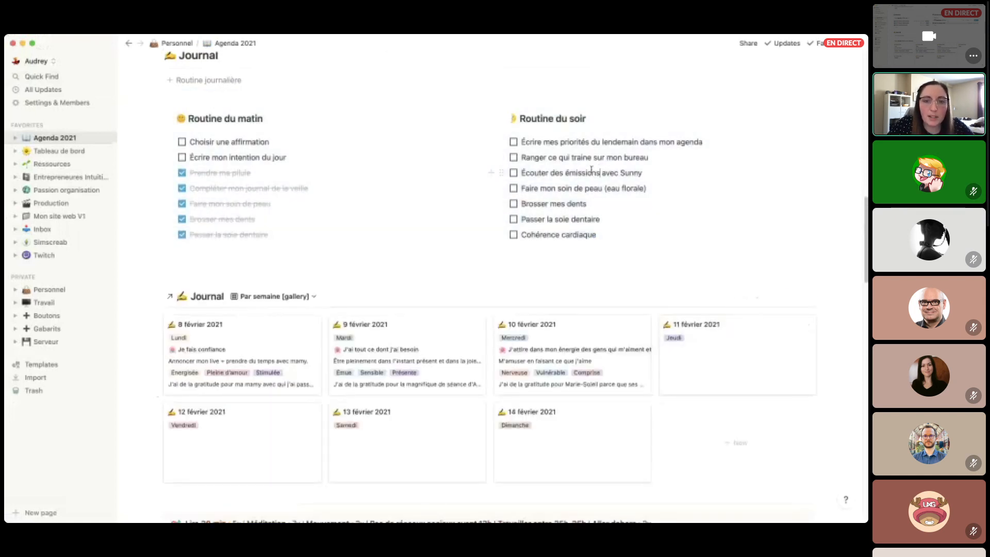
Open the 11 février 2021 entry to examine its Agenda du jour, Habitudes de vie and Routine journalière sections, and close it.
scroll(592, 170, up, 2)
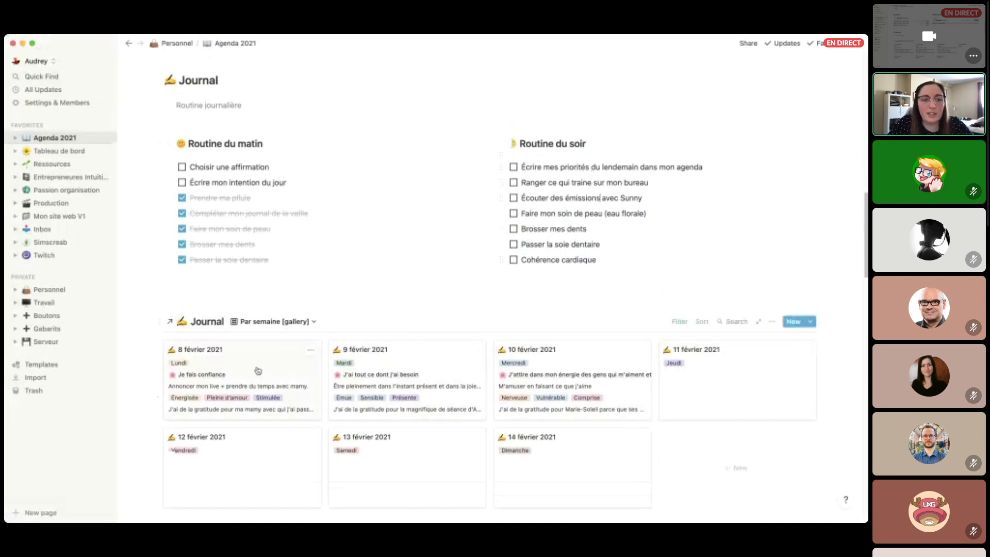
scroll(348, 300, up, 1)
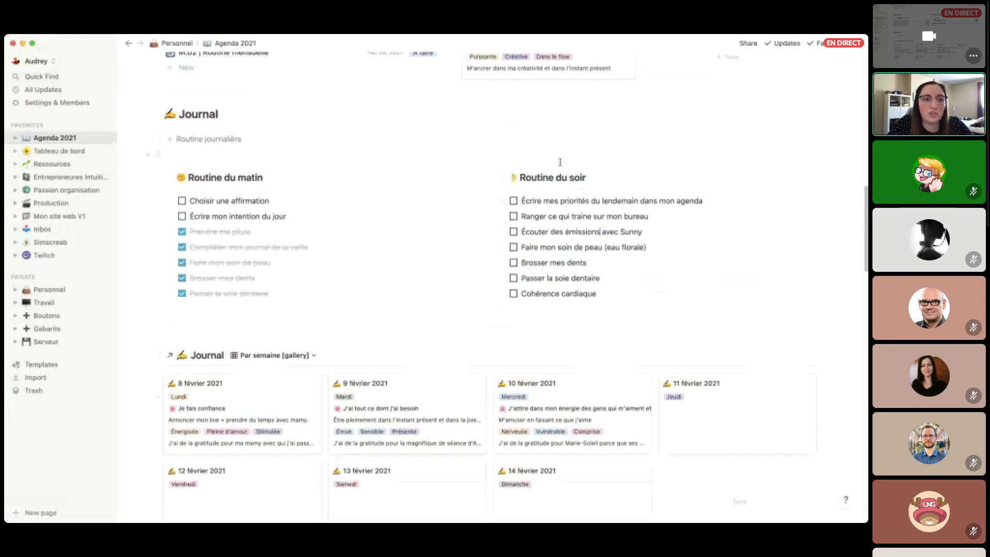
scroll(560, 162, down, 2)
click(703, 347)
scroll(412, 320, down, 5)
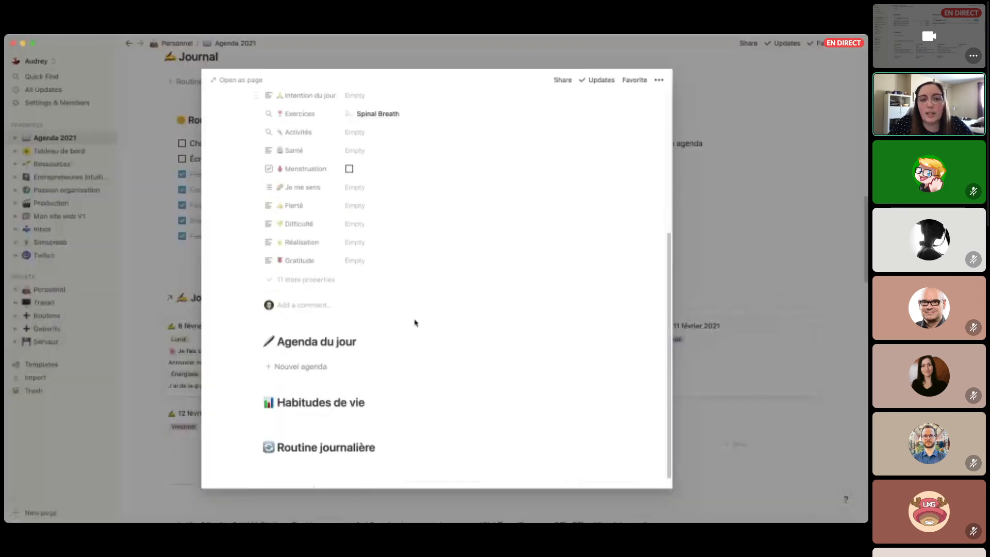
scroll(350, 392, down, 5)
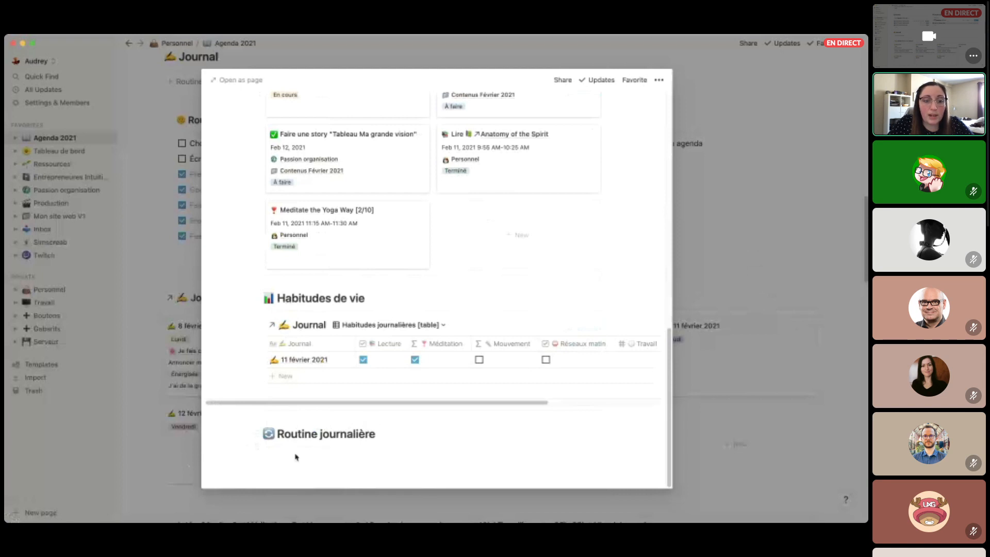
click(714, 247)
drag(160, 98, 289, 143)
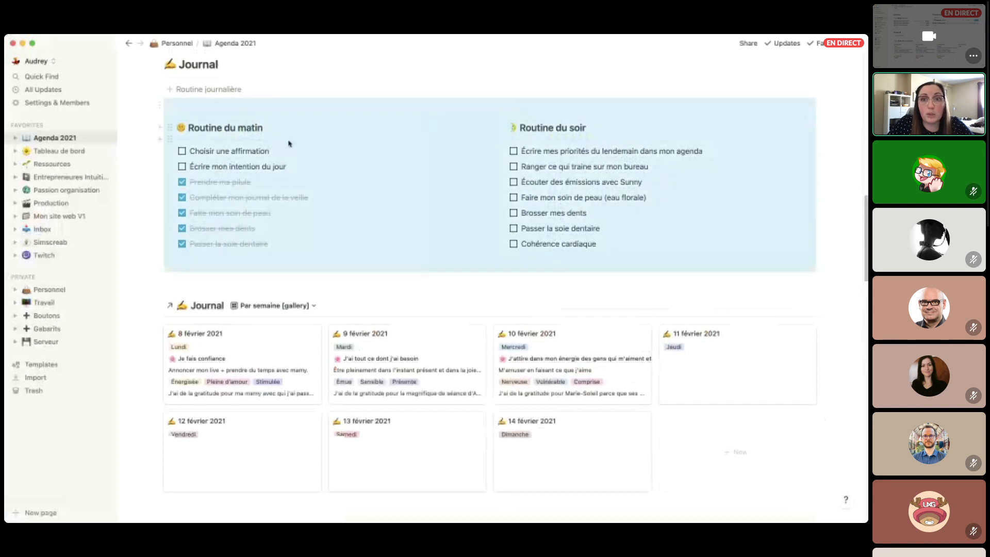
click(269, 122)
Inspect the Semaine, Mois, Trimestre and Année filters of the Journal database's Par semaine gallery view.
scroll(521, 193, down, 5)
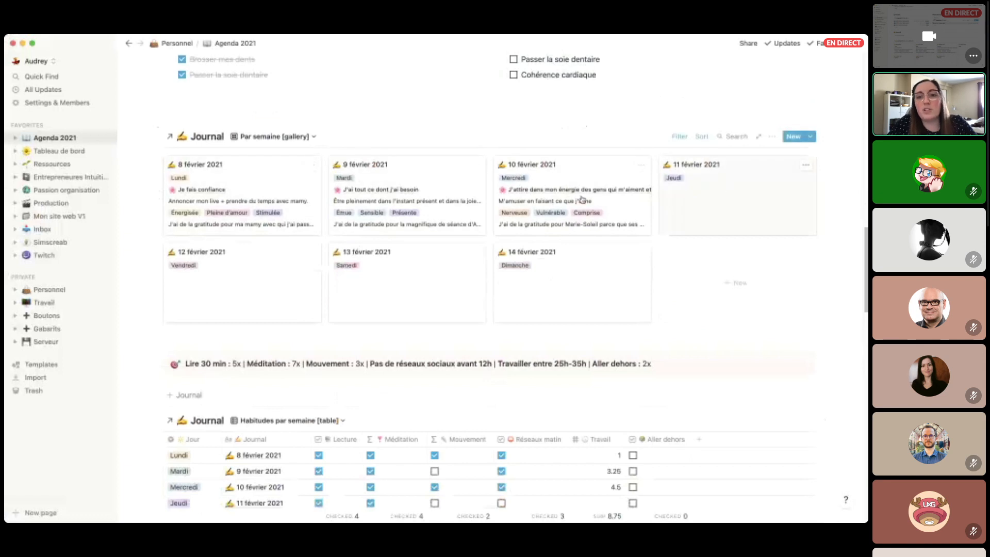
click(679, 137)
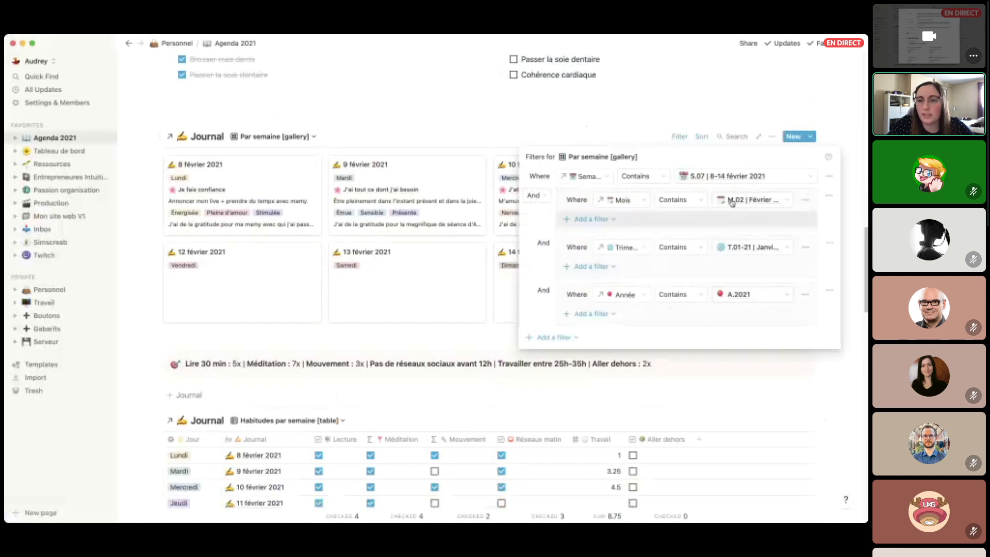
click(477, 128)
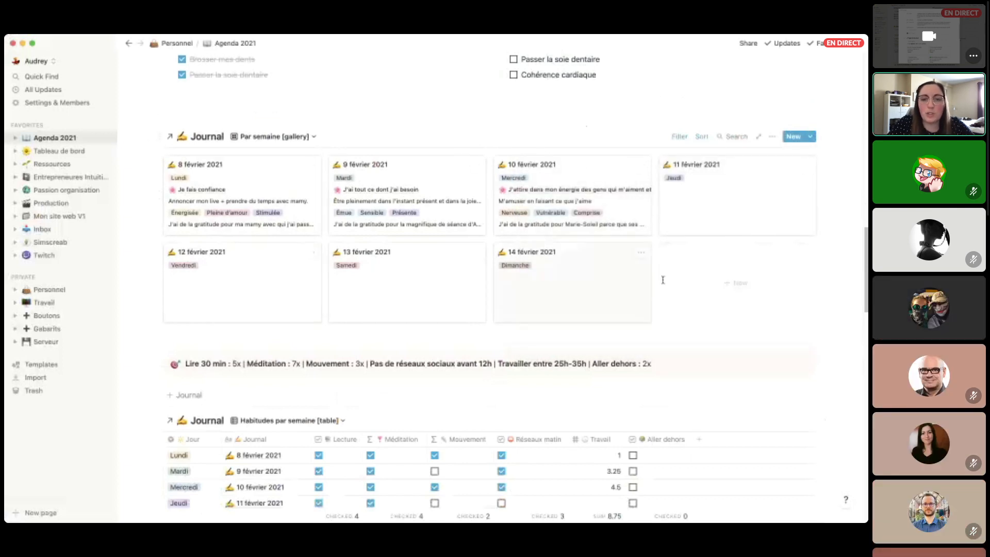
Open the 11 février 2021 entry, expand its hidden properties to examine the week, month, quarter and year relations, and close it.
click(720, 210)
scroll(367, 317, down, 10)
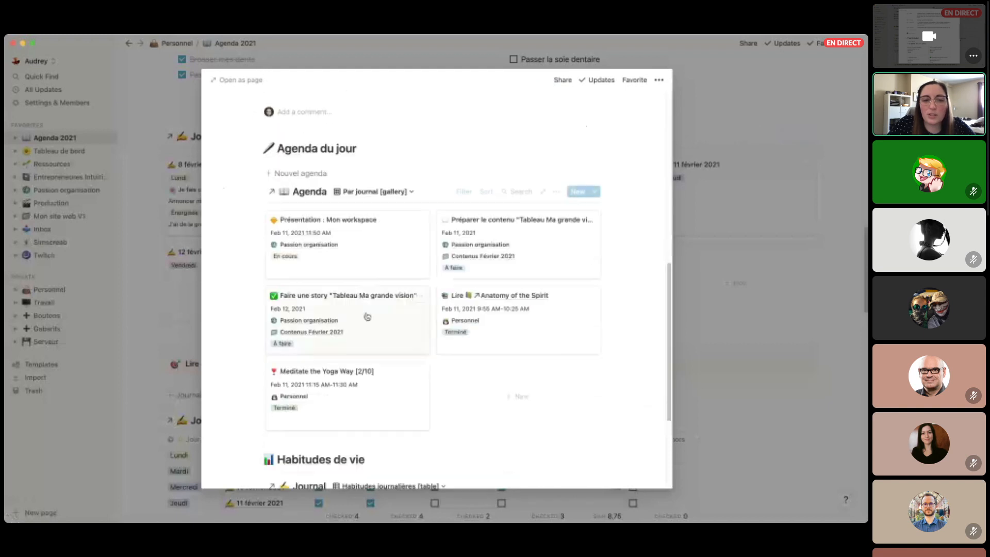
scroll(367, 317, up, 5)
click(299, 193)
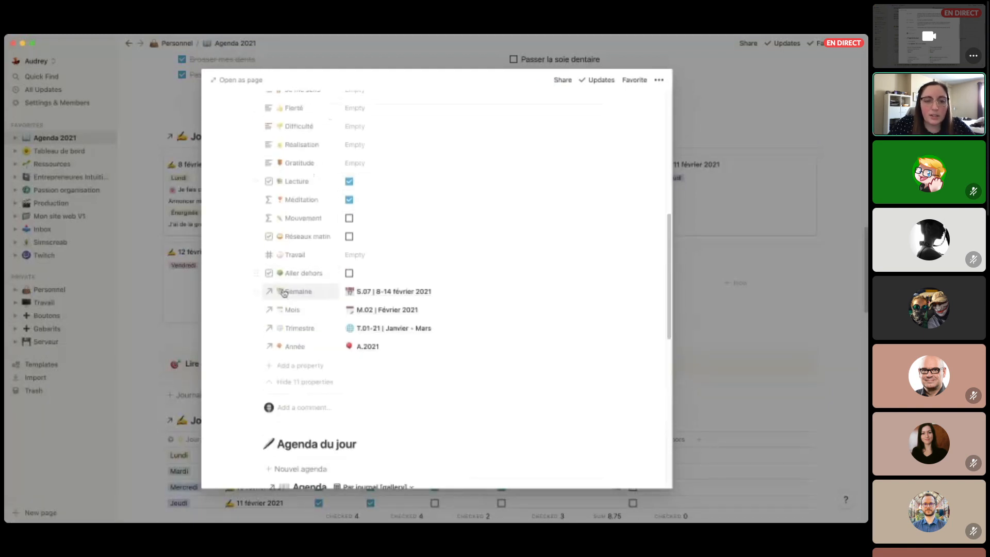
click(322, 384)
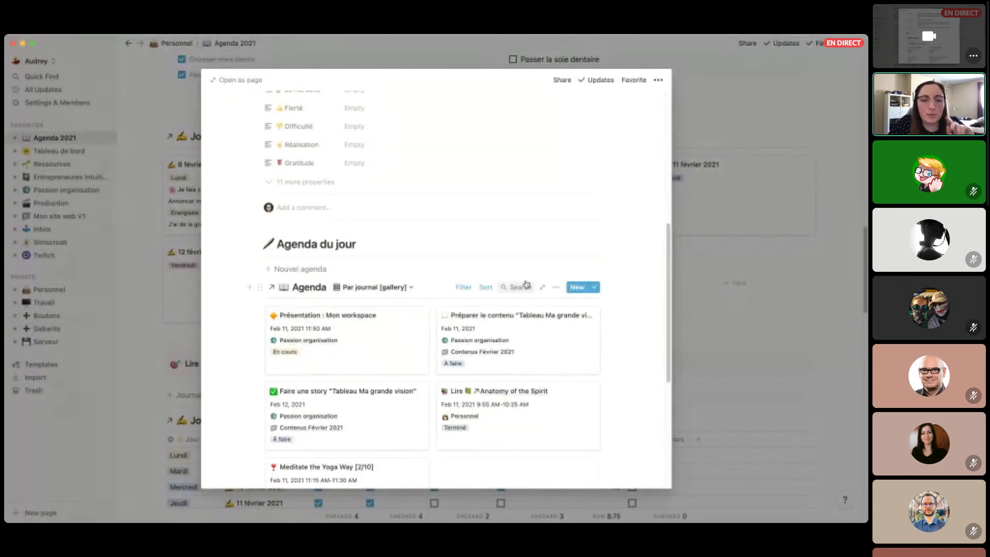
click(783, 235)
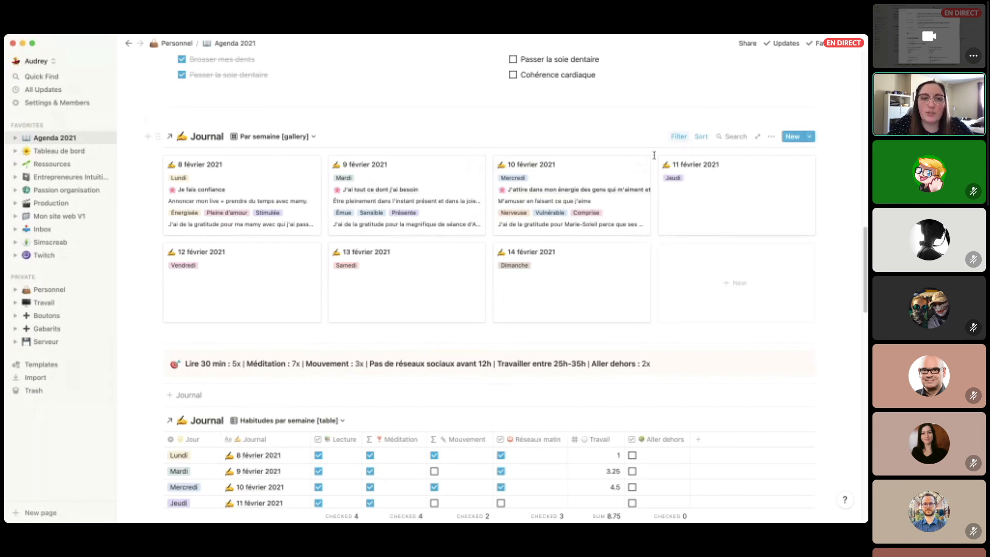
Copy the week name S.08 | 15-21 février 2021 from the M.02 | Février 2021 toggle and collapse the toggle.
scroll(653, 155, up, 10)
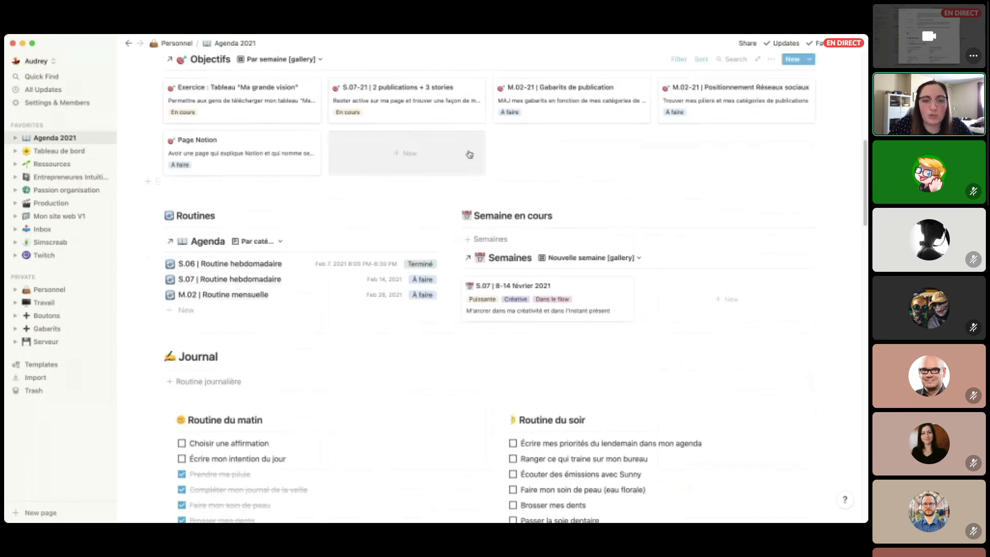
scroll(469, 154, up, 6)
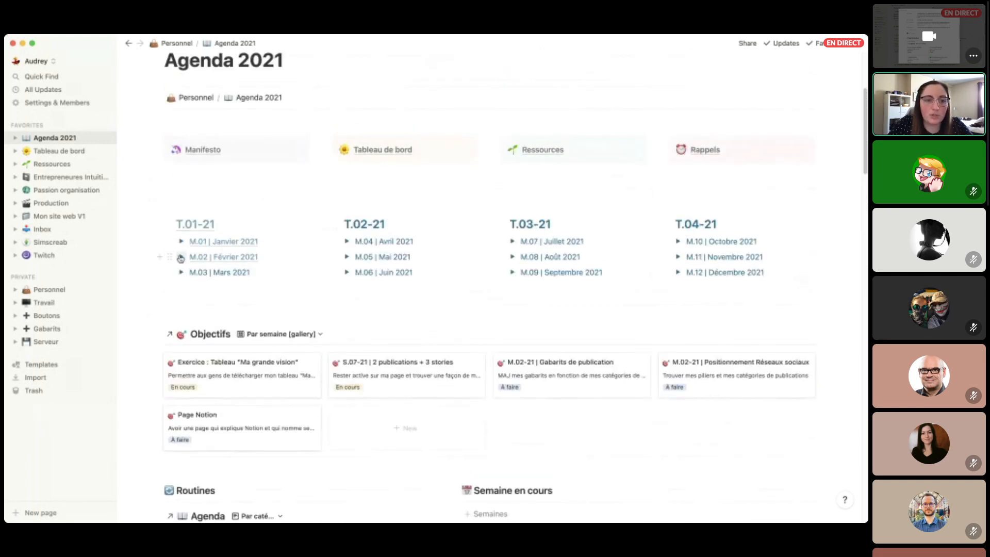
click(180, 257)
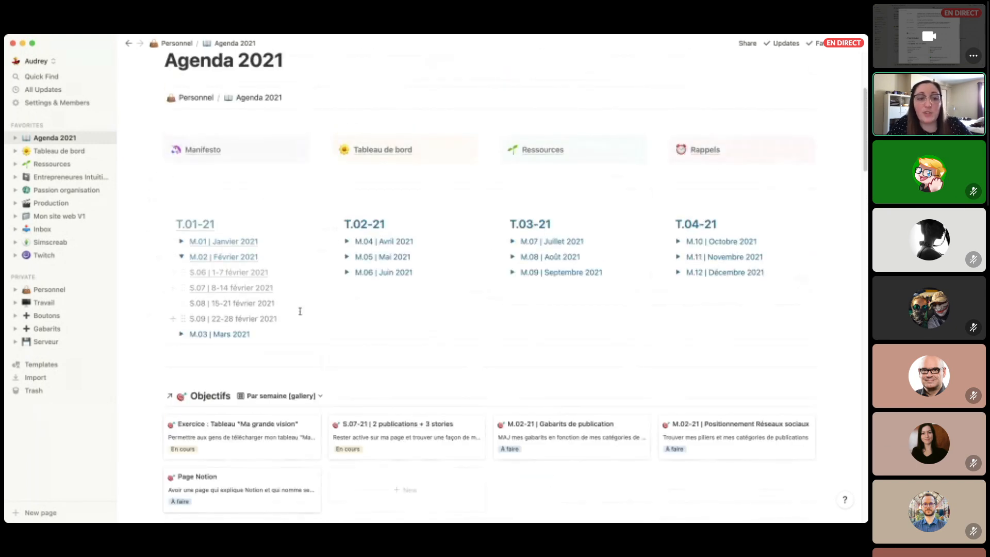
triple_click(235, 306)
key(super+c)
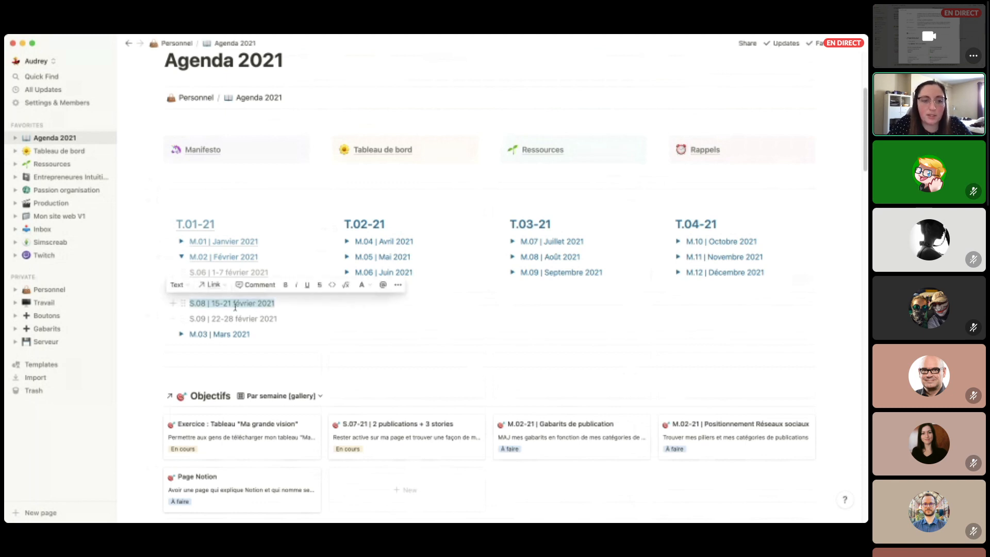
click(181, 257)
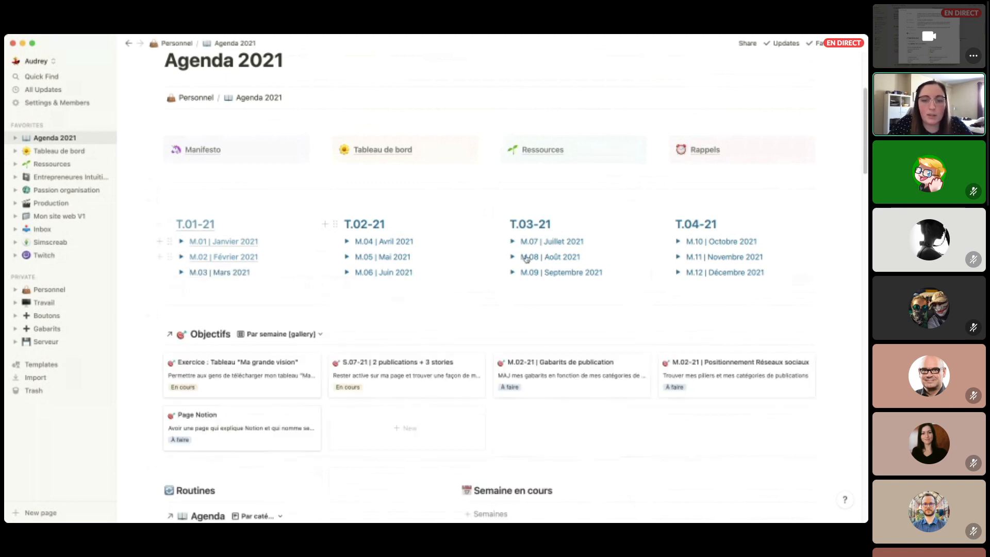
Set the week name filter of the Semaines database's Nouvelle semaine view to S.08 | 15-21 février 2021.
scroll(534, 257, down, 5)
click(699, 355)
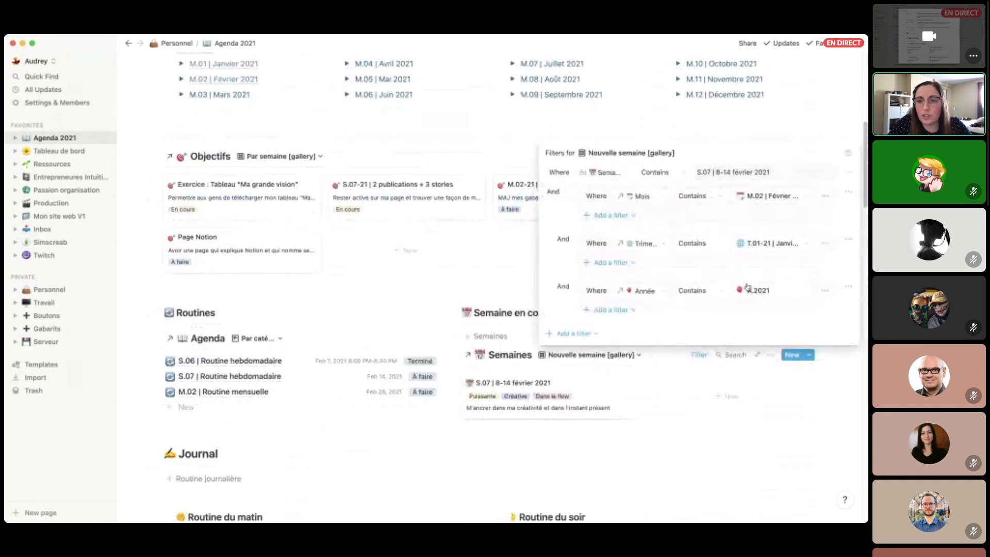
click(763, 172)
key(super+a)
key(super+v)
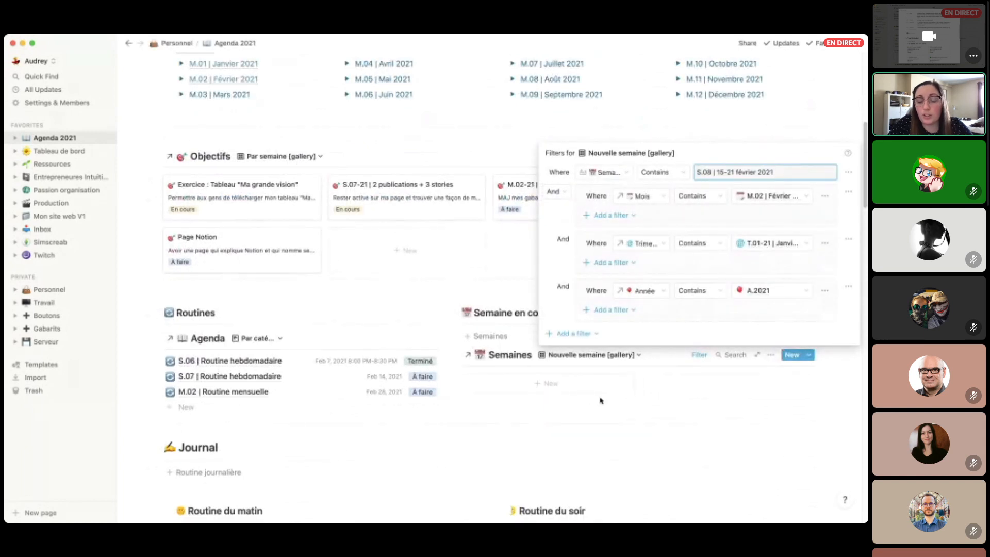
Create an S.08 | 15-21 février 2021 entry in the Semaines gallery using the Semaine template.
click(589, 418)
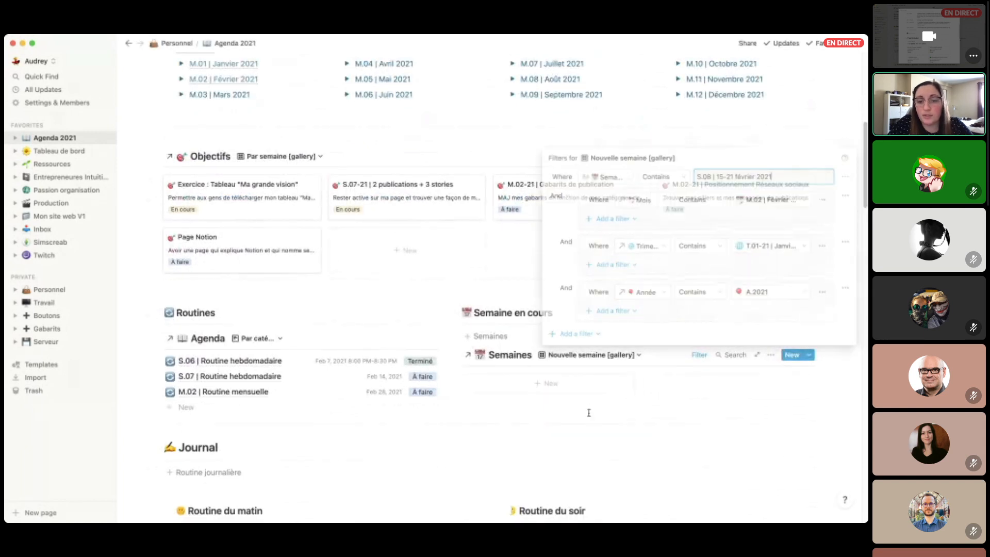
click(547, 383)
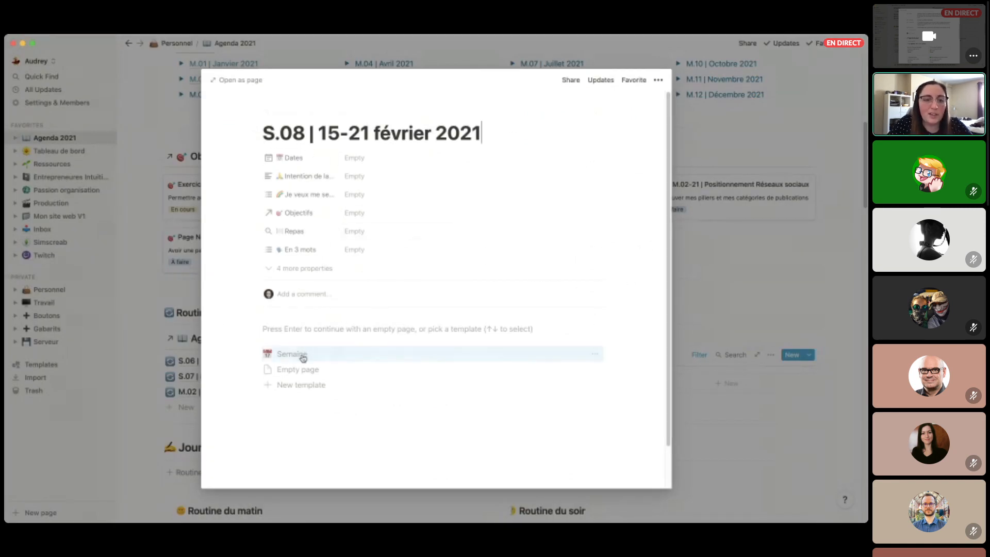
click(392, 354)
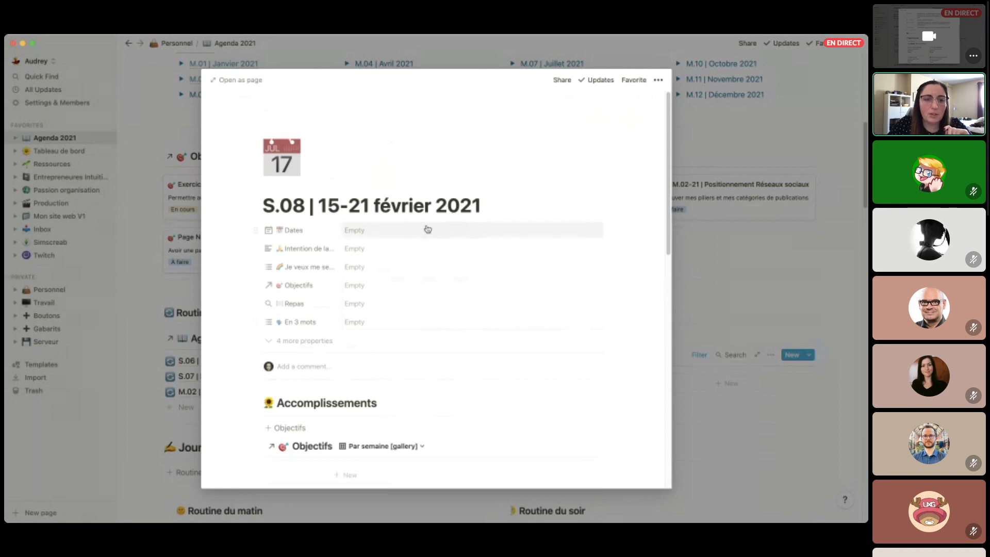
Set the new week's Dates property to the range Feb 15, 2021 to Feb 21, 2021 without a time, and close the entry.
click(391, 226)
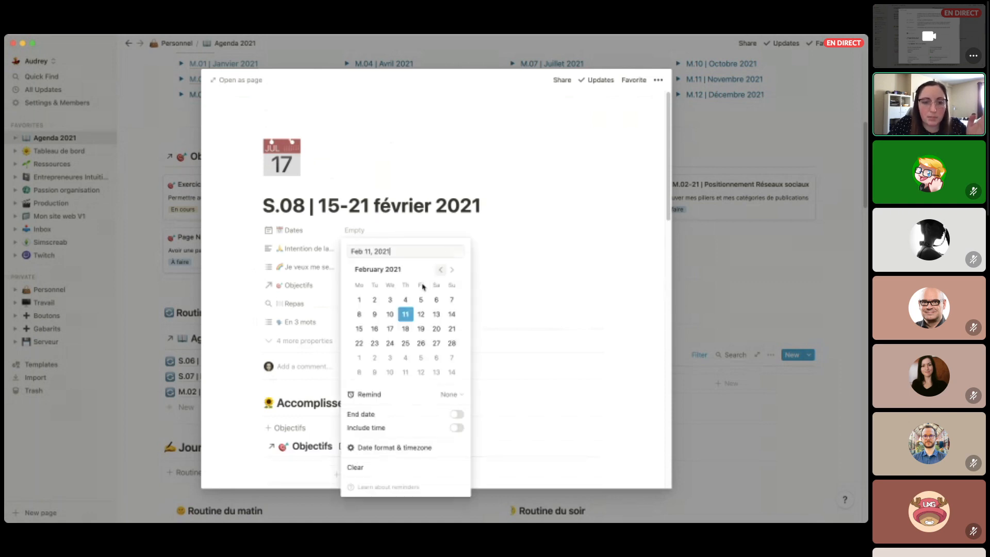
click(359, 328)
click(457, 428)
click(451, 329)
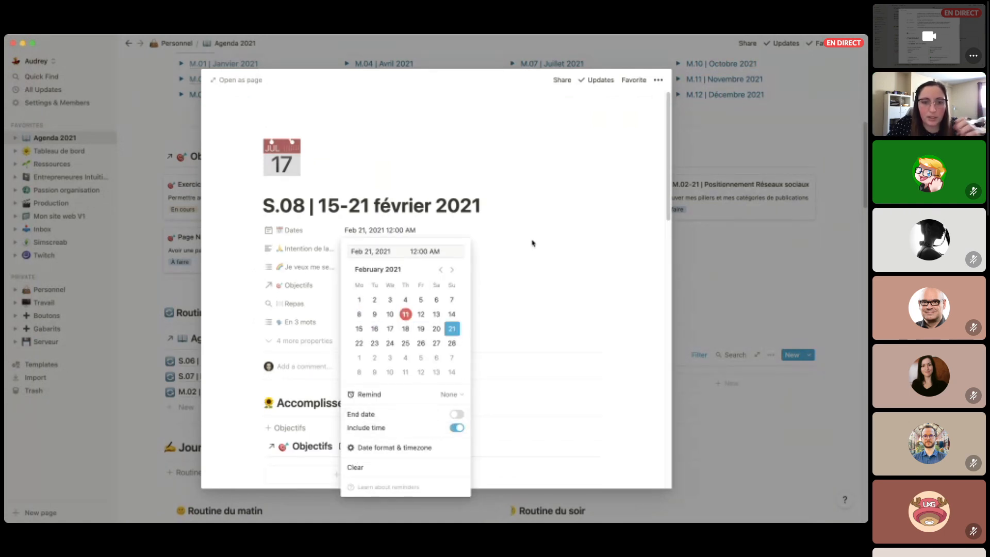
click(358, 328)
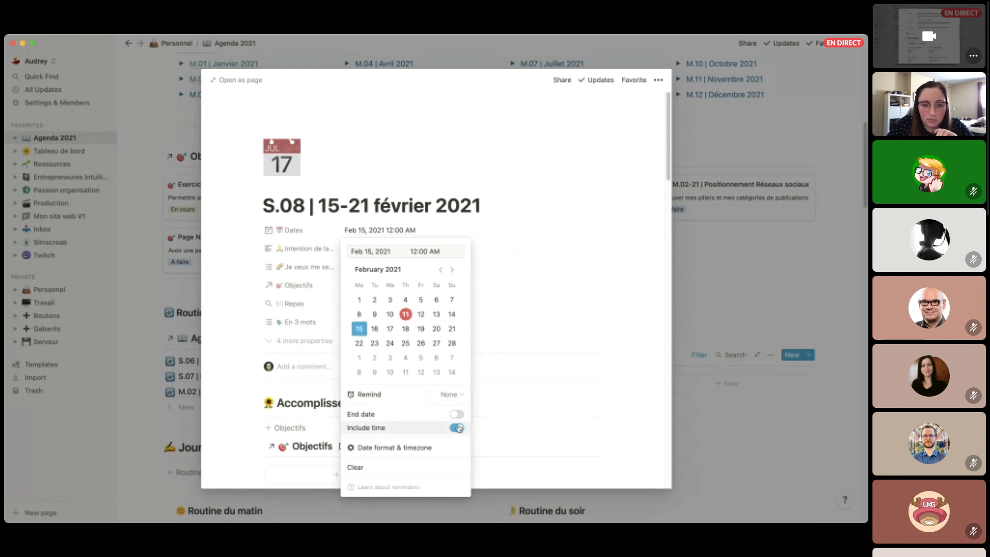
click(457, 428)
click(457, 417)
click(452, 329)
click(518, 241)
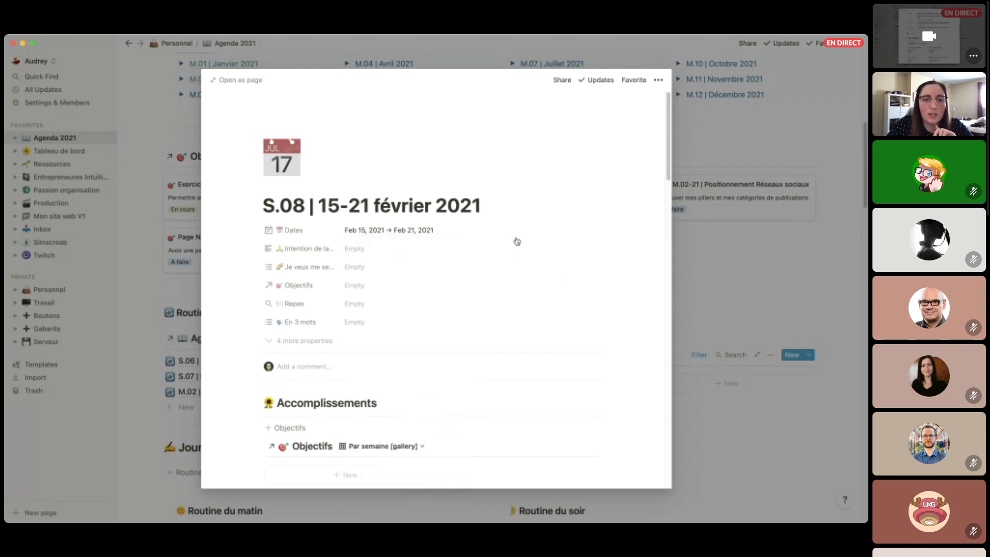
click(788, 290)
Open the week selection of the Semaine filter in the Journal database's Par semaine gallery view.
scroll(713, 304, down, 8)
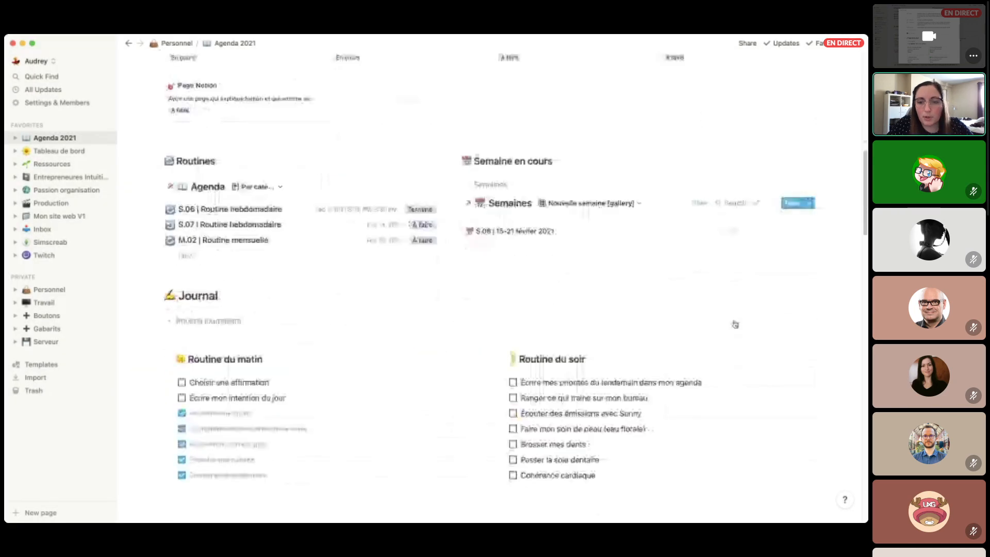
click(678, 285)
click(758, 326)
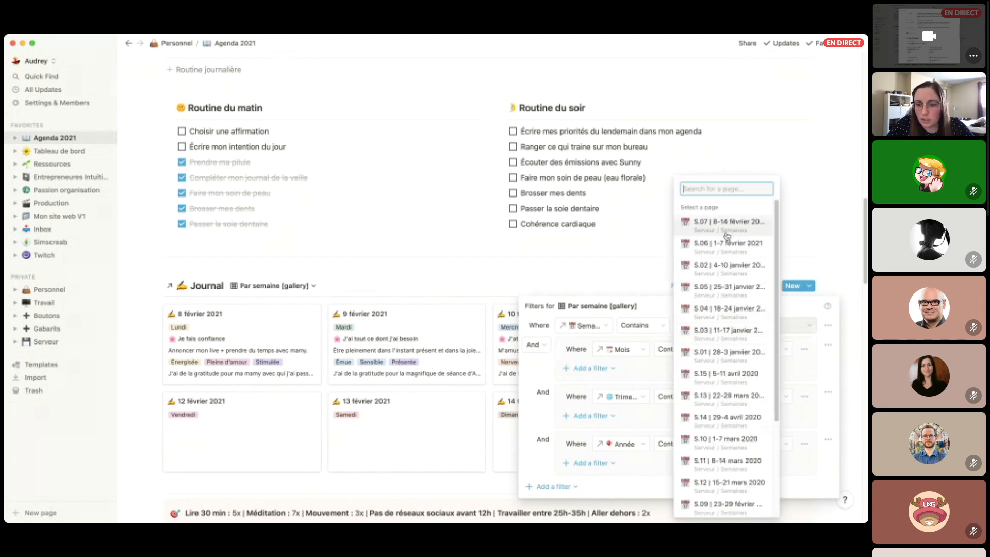
Search the Journal gallery's Semaine filter for page S.08 and reload the agenda page.
text(S.08)
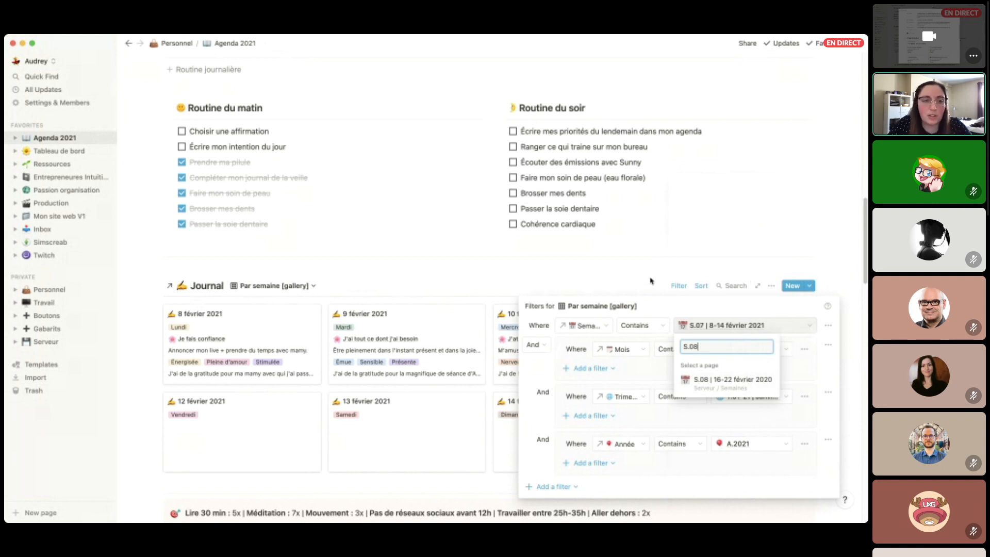
key(super+r)
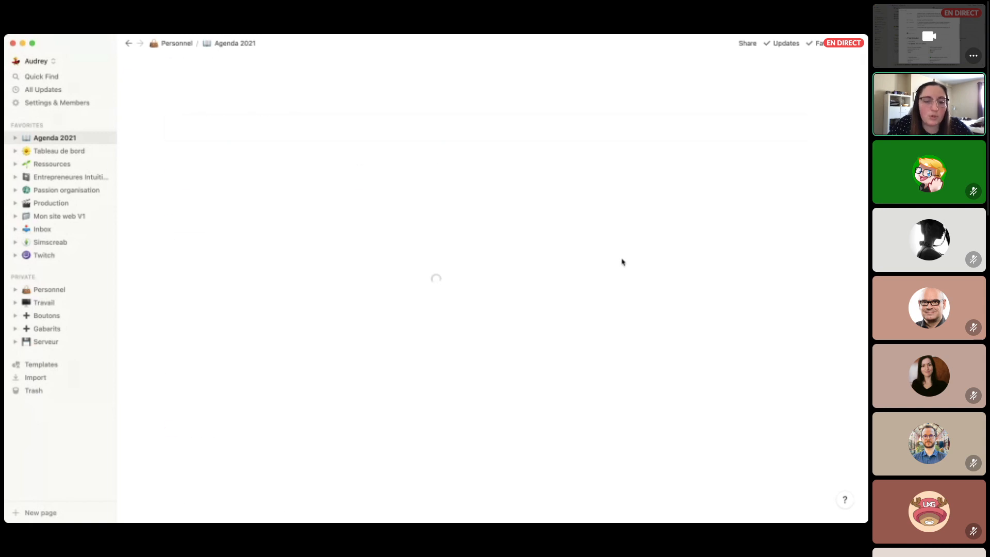
scroll(622, 262, down, 4)
scroll(621, 264, up, 5)
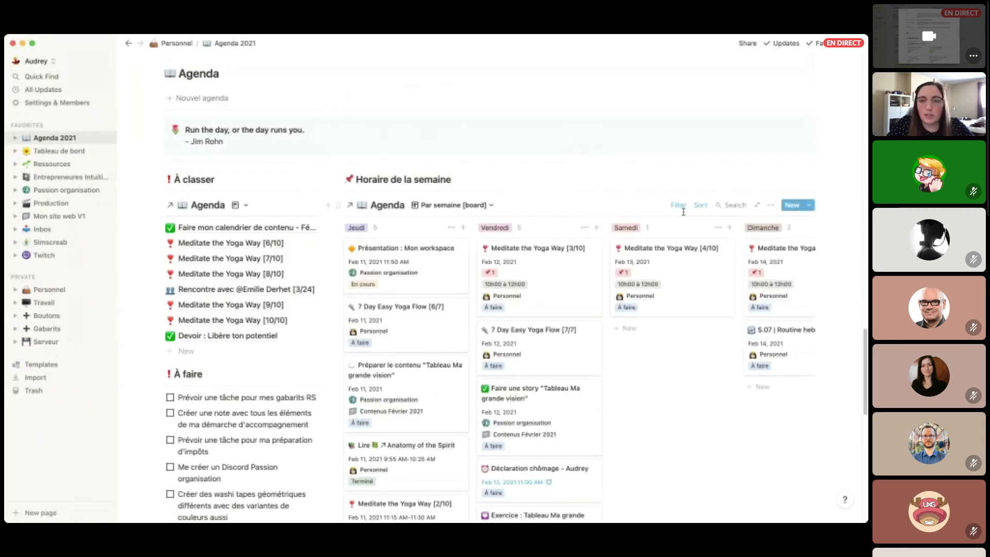
click(679, 205)
key(Escape)
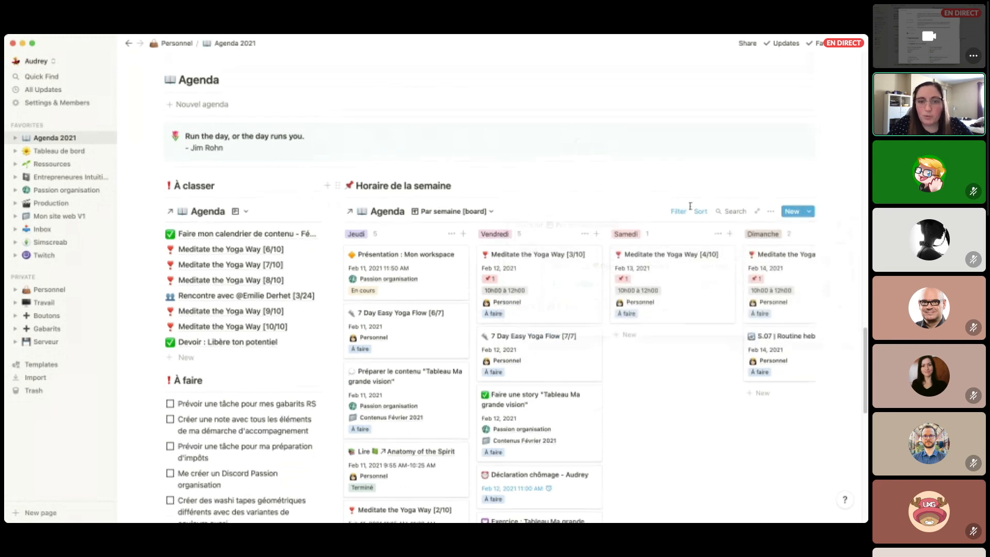
Reopen the filters of the weekly Journal gallery and search the Semaine condition's pages for S.08.
scroll(707, 281, down, 15)
scroll(688, 272, up, 5)
click(679, 283)
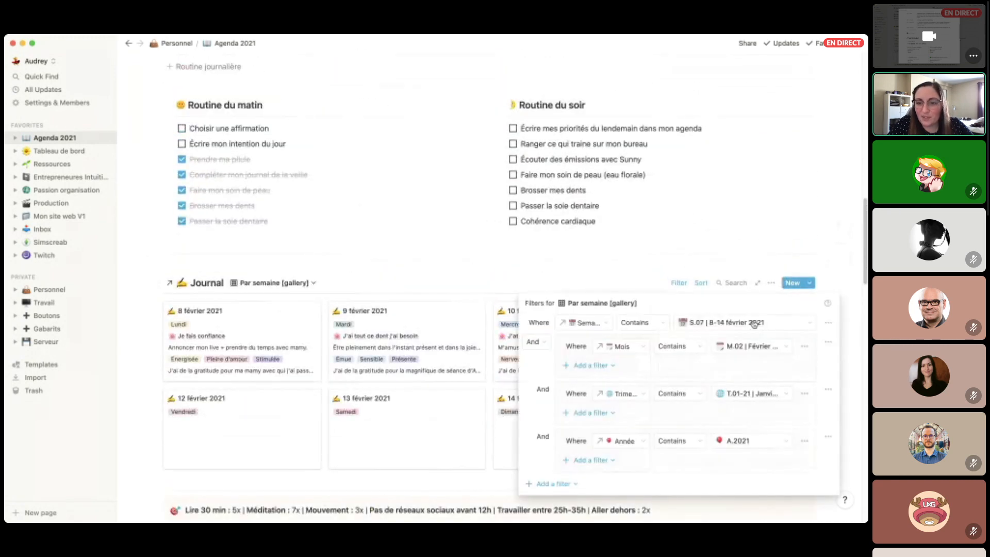
click(768, 322)
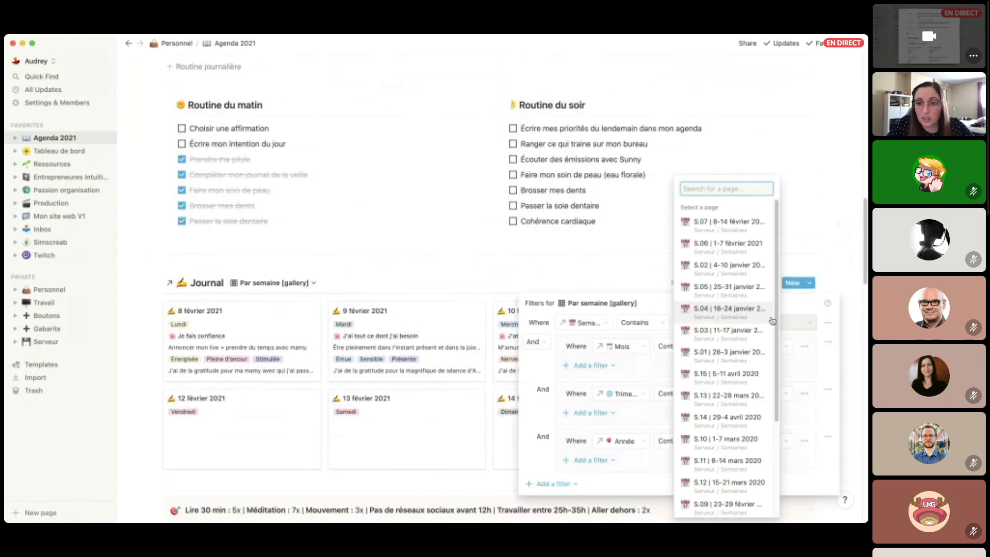
text(S.08)
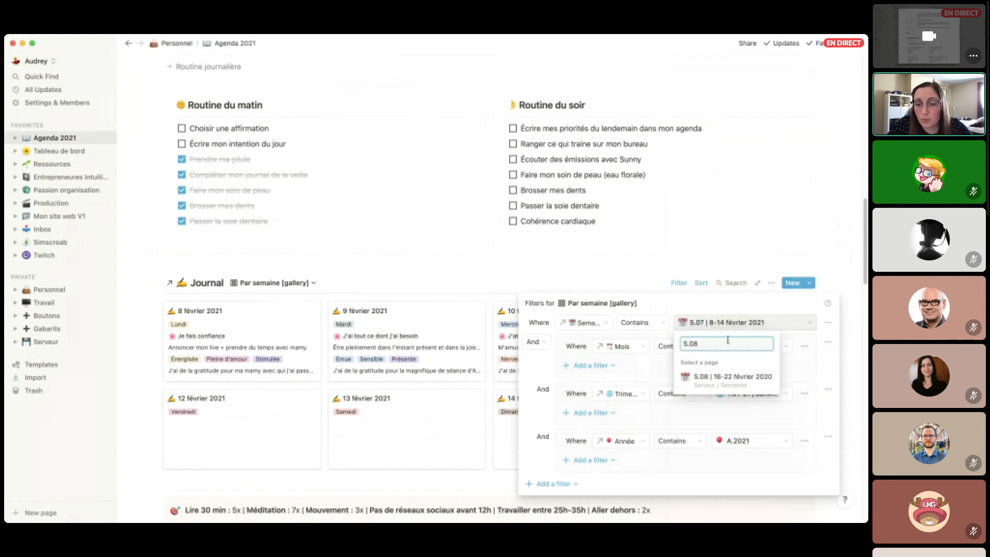
Clear the search and browse the full list of week pages offered for the Semaine filter.
key(BackSpace)
key(BackSpace)
key(BackSpace)
key(BackSpace)
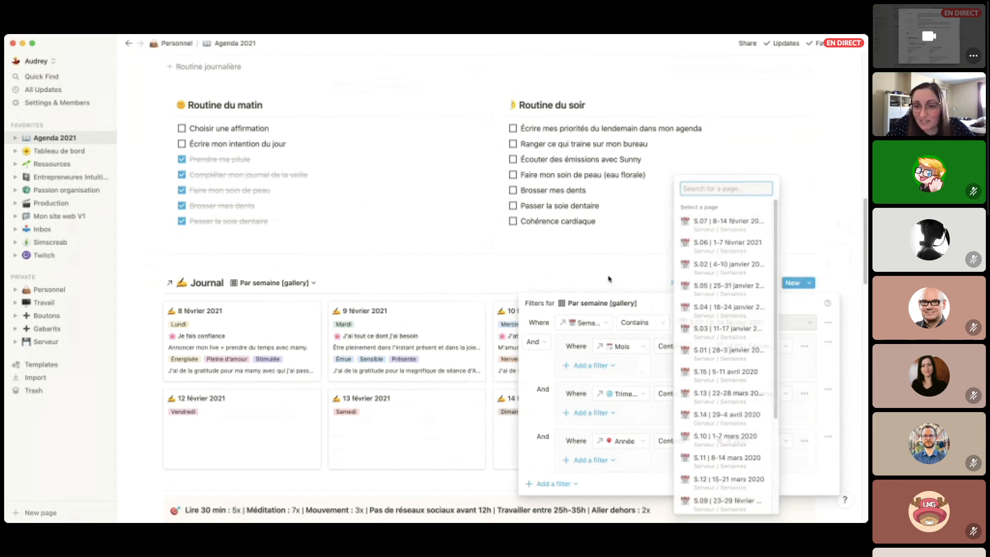
click(743, 223)
click(800, 322)
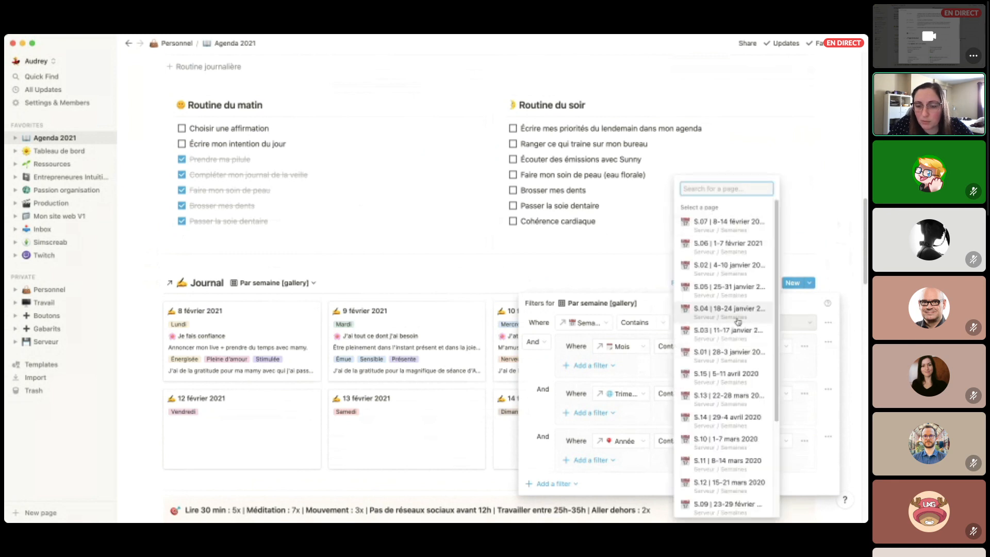
scroll(739, 323, down, 3)
click(820, 324)
click(820, 324)
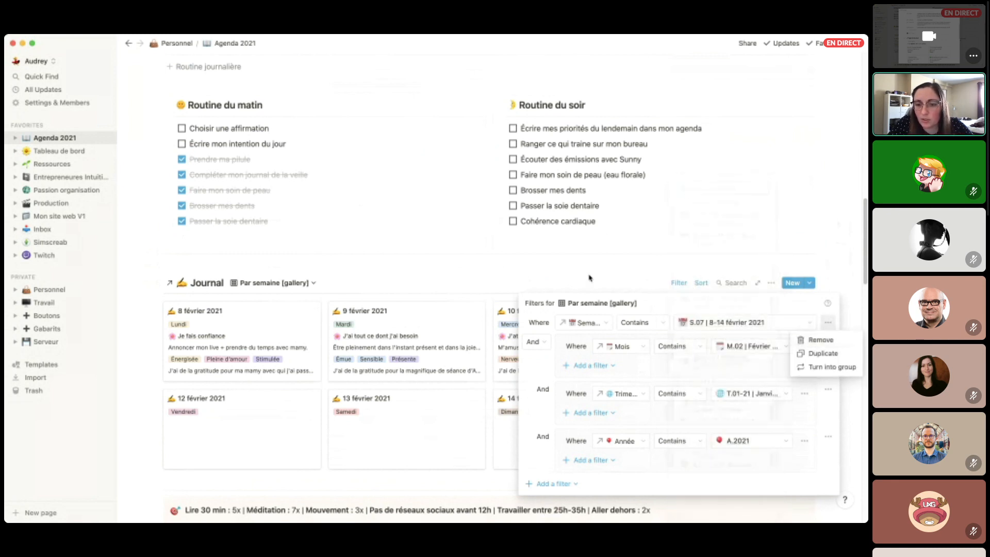
Search the Semaine filter's week pages for S.04, leaving the filter value as is and closing the filters.
click(734, 323)
scroll(734, 338, down, 3)
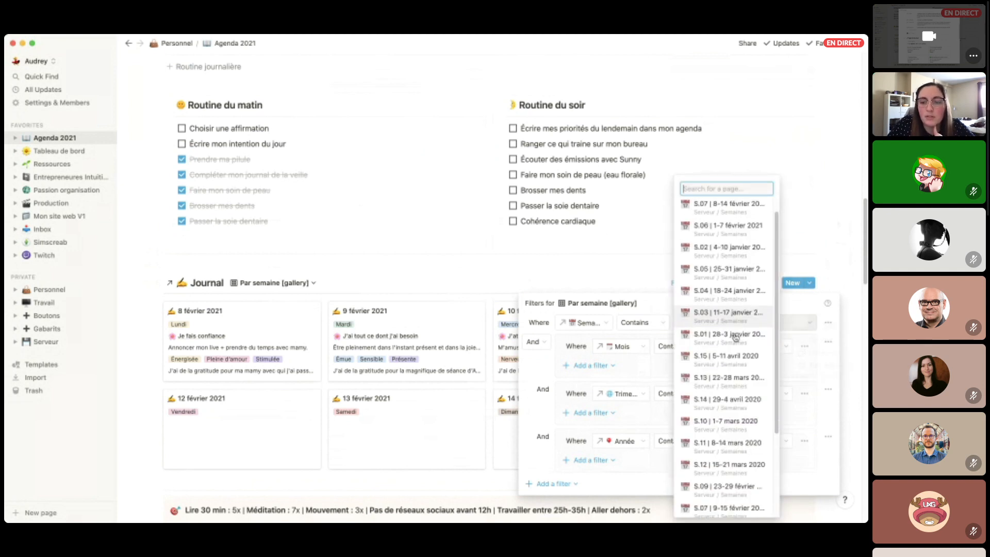
scroll(727, 322, up, 3)
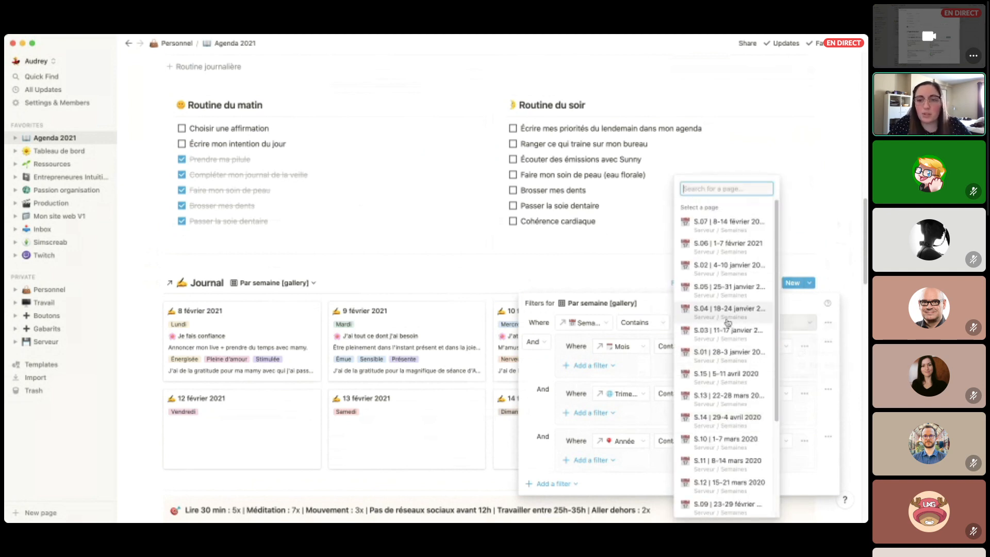
text(S.0)
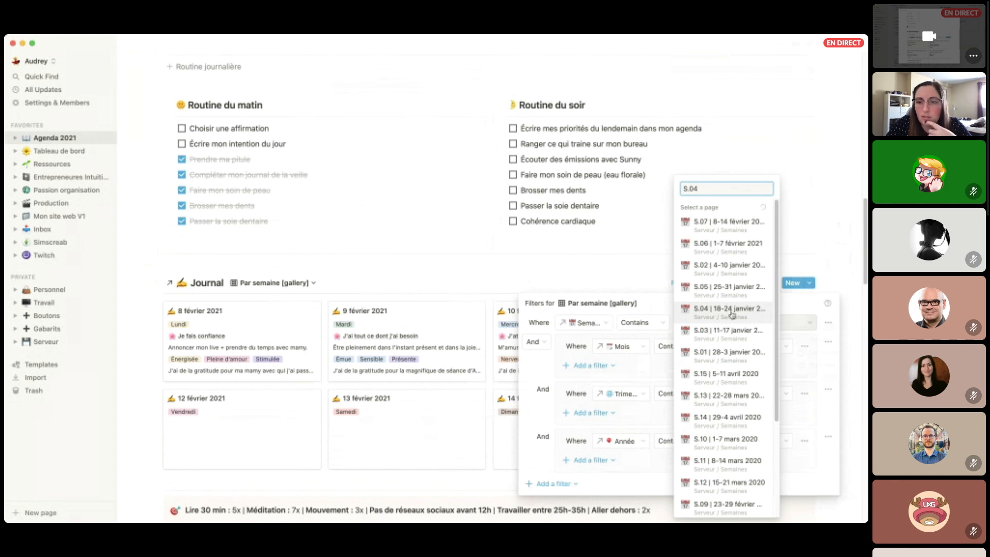
text(4)
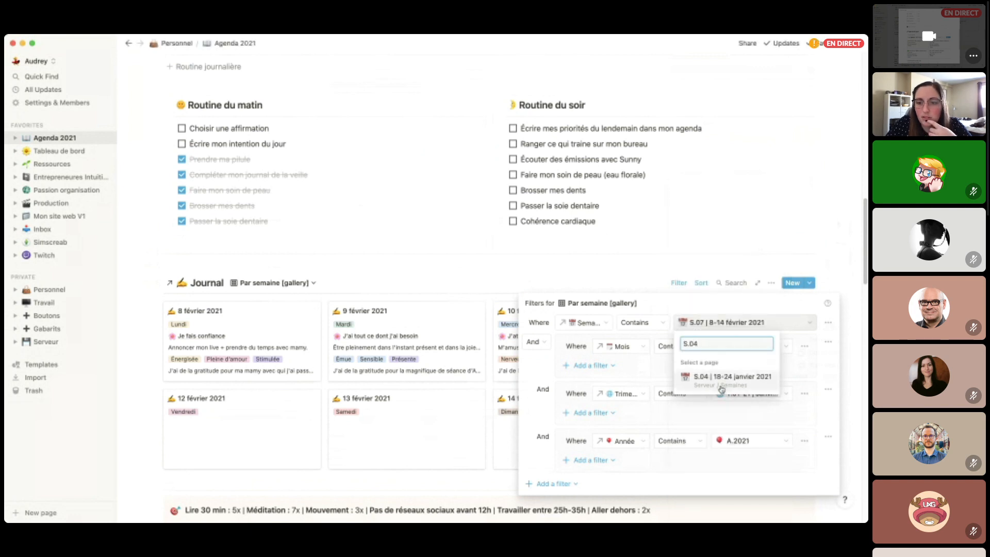
click(612, 257)
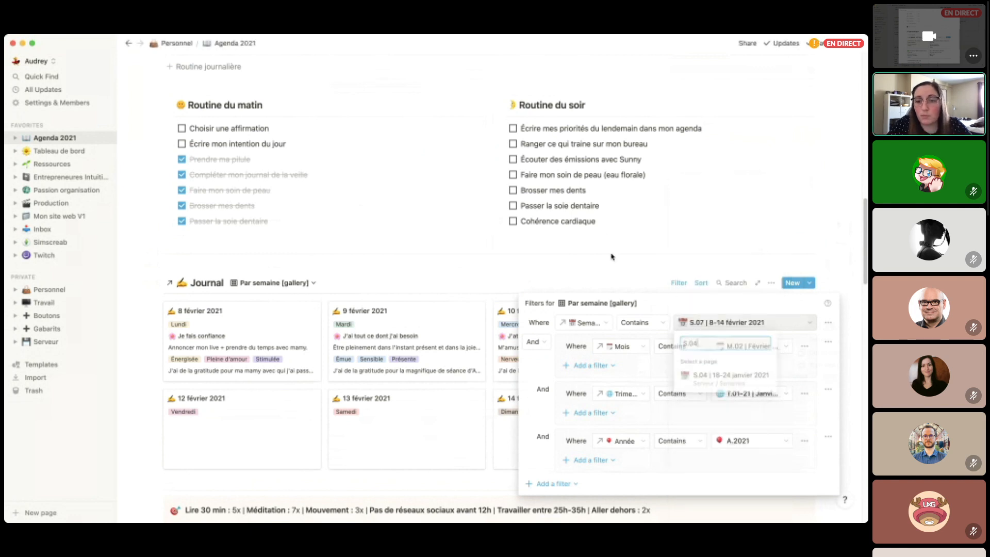
click(598, 249)
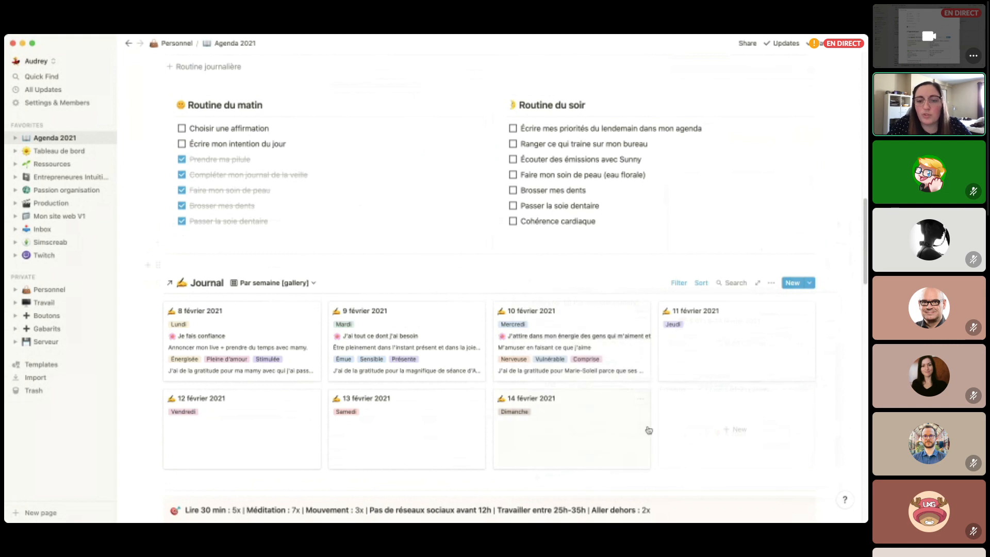
Add a new entry titled "15 janvier 2021" to the weekly Journal gallery.
click(725, 427)
text(15 jani)
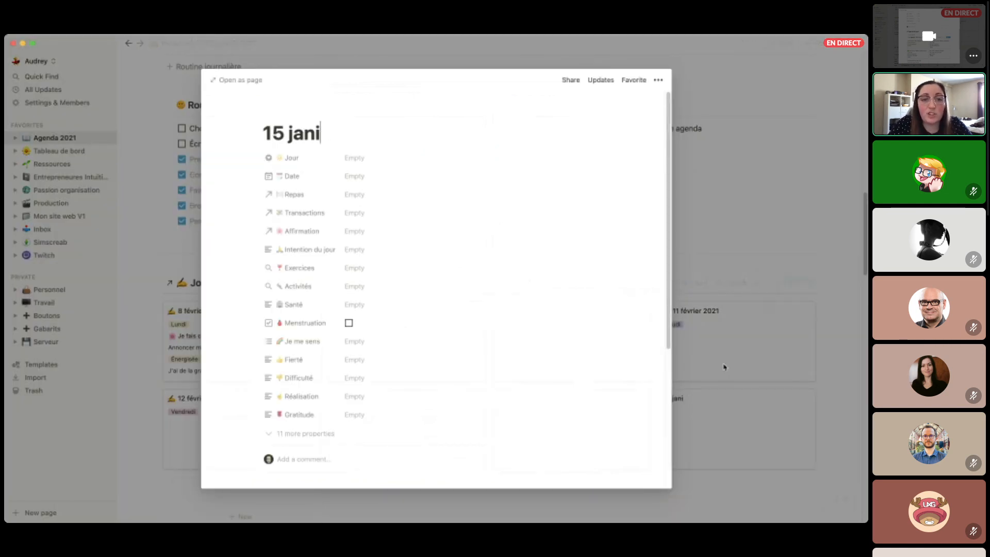
key(BackSpace)
text(vier 92)
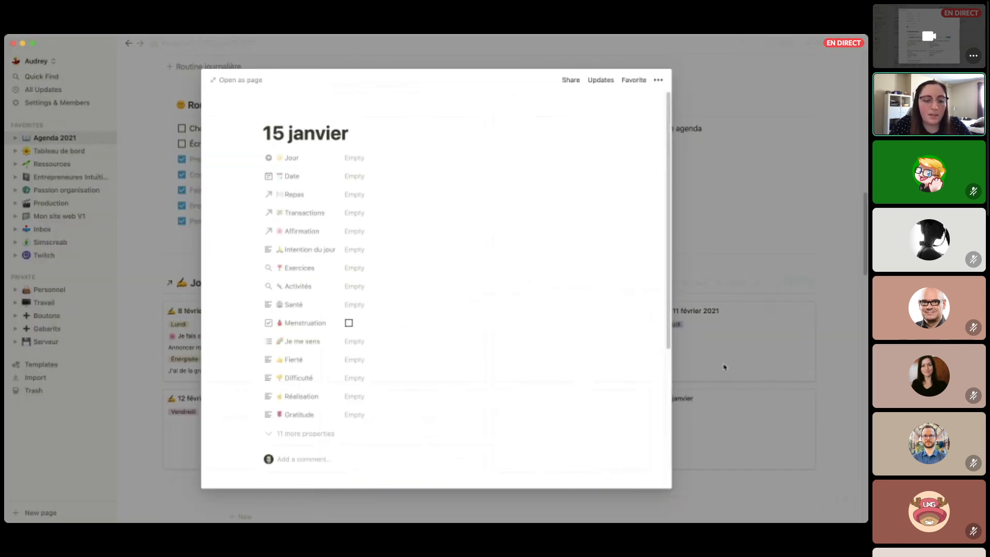
key(BackSpace)
key(BackSpace)
text(2021)
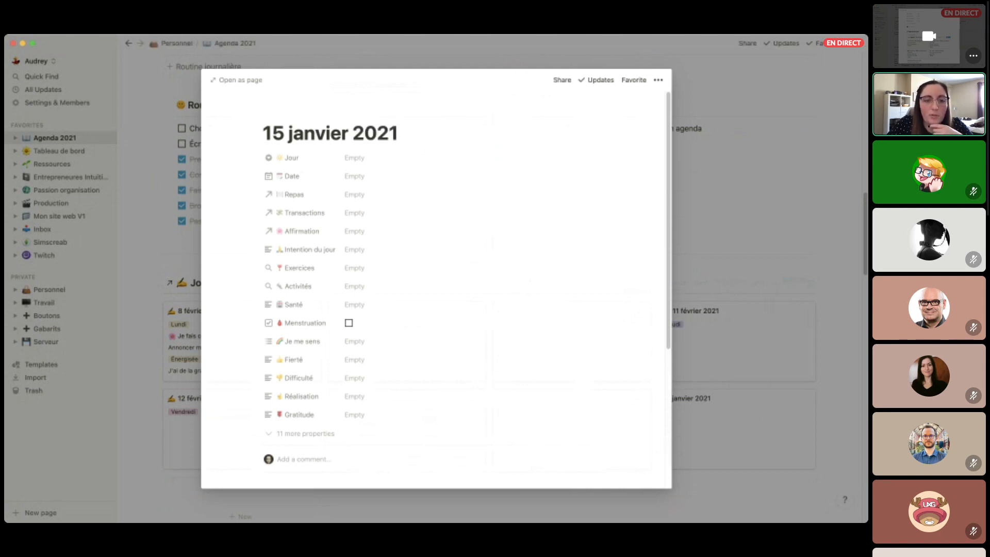
Expand the new entry's hidden properties to check its week, month, quarter and year relations, and close the entry.
click(309, 434)
scroll(370, 423, down, 5)
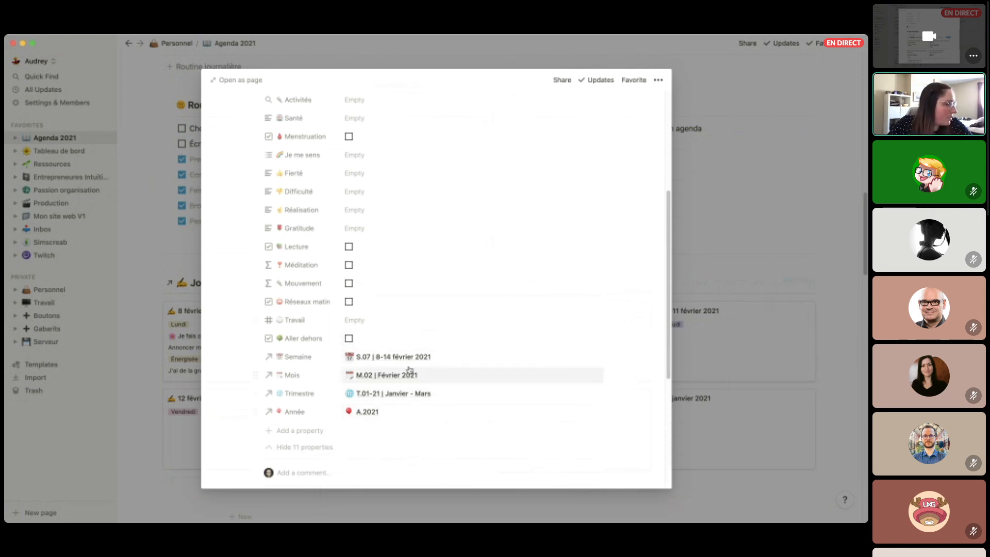
click(332, 447)
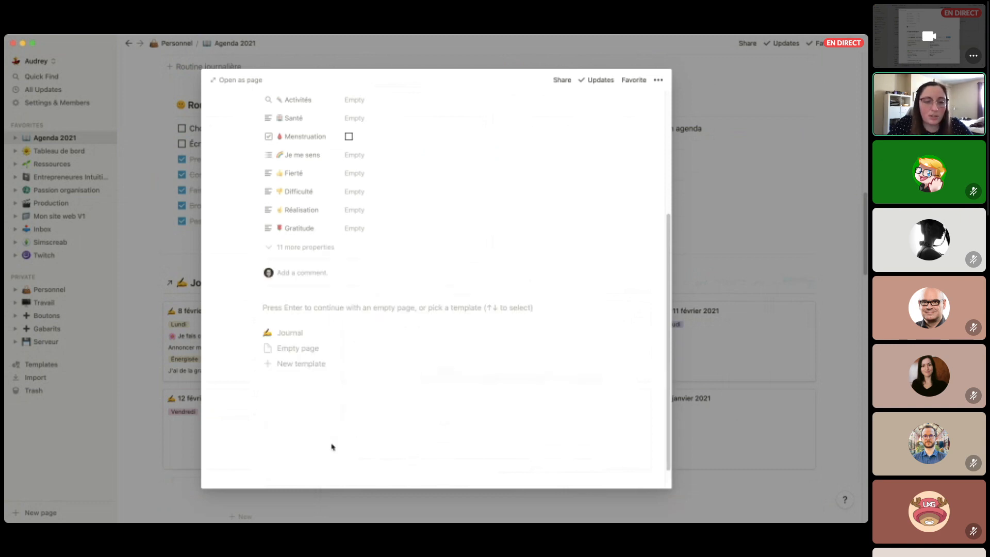
key(Return)
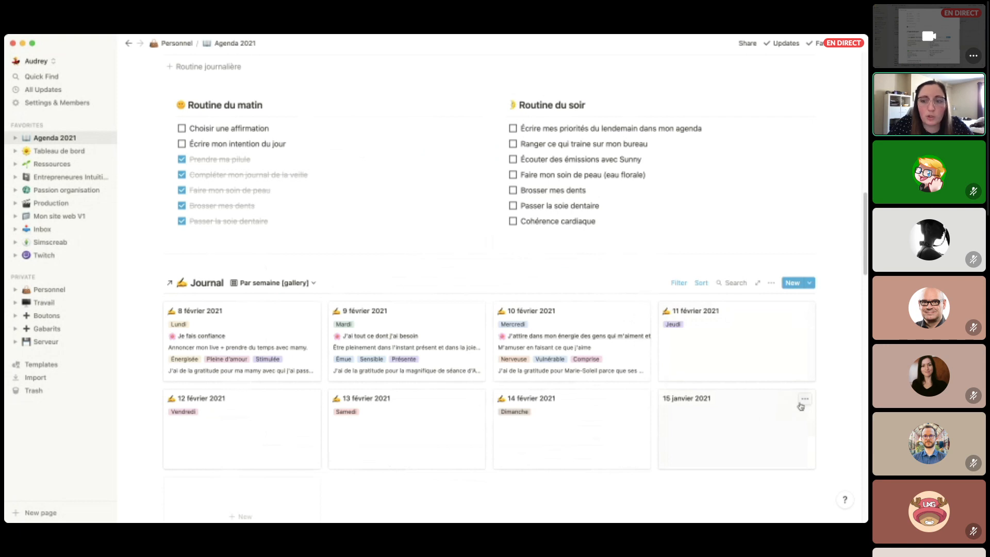
Delete the "15 janvier 2021" entry from the Journal gallery.
click(804, 400)
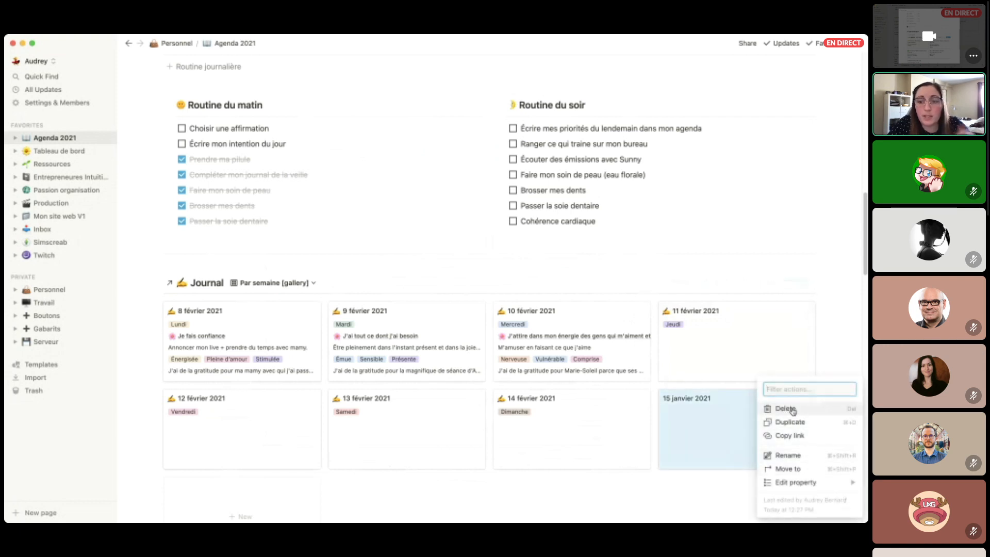
click(710, 416)
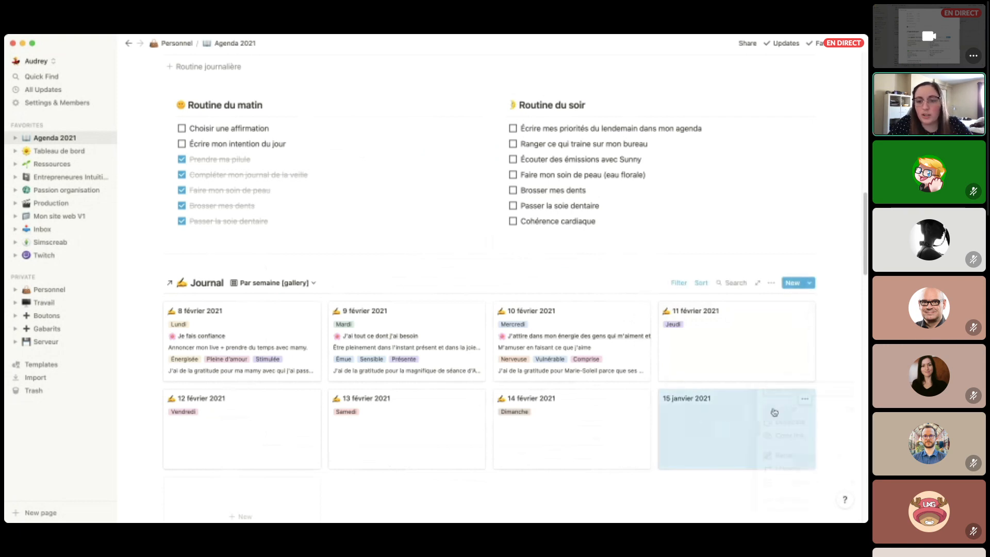
click(807, 400)
click(794, 408)
Review the Semaine, Mois, Trimestre and Année filter conditions of the weekly Journal gallery and close them.
click(678, 282)
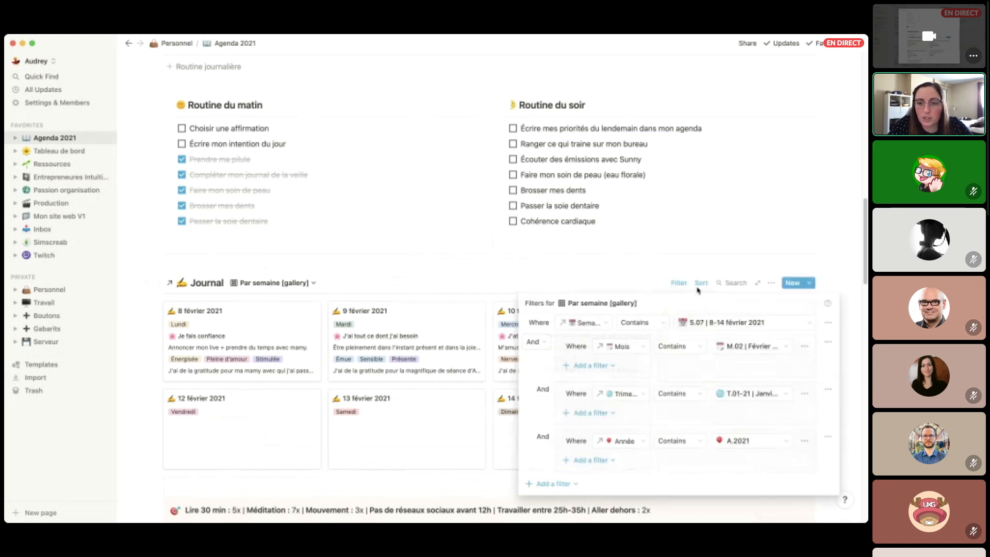
click(588, 234)
click(678, 283)
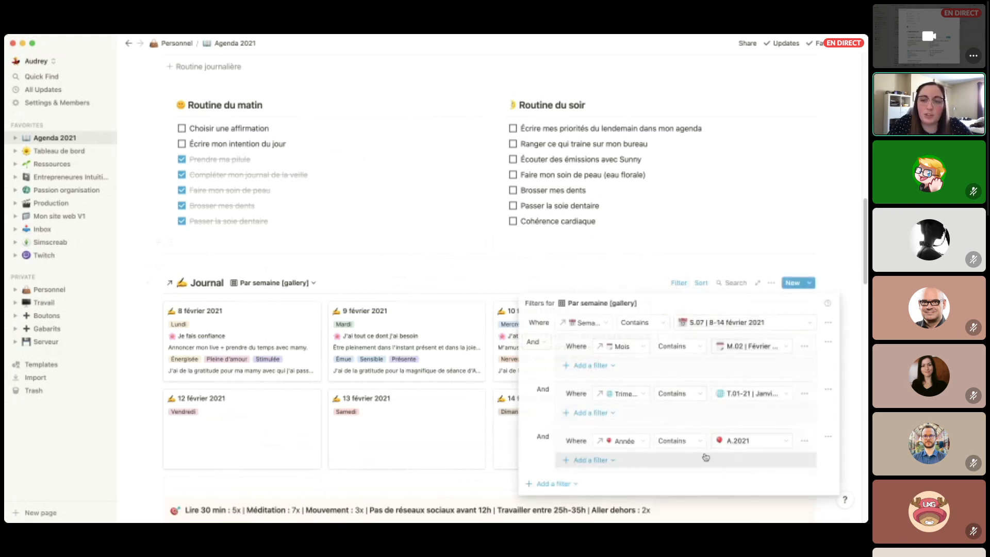
click(536, 270)
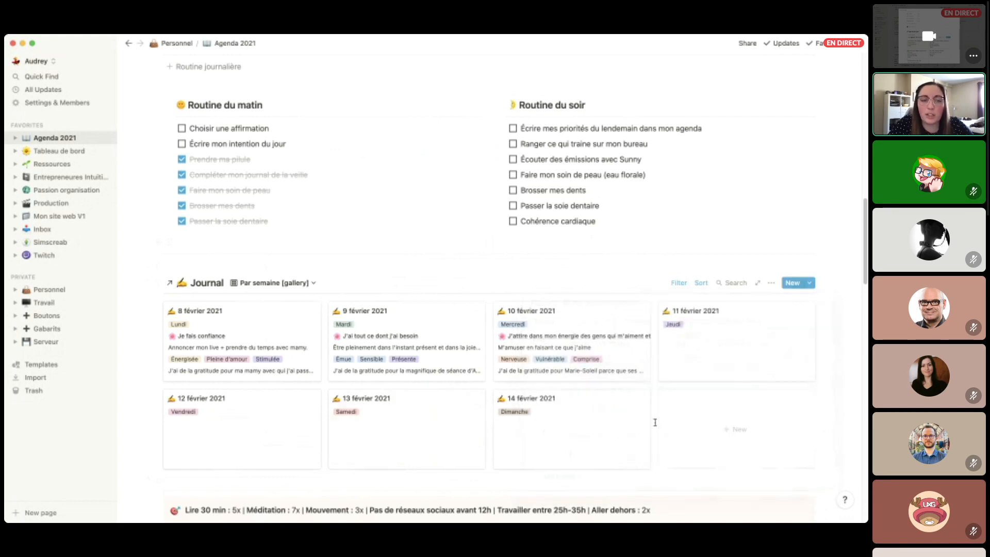
View the formula behind the Méditation column in the "Habitudes par semaine" table and close it.
scroll(653, 418, down, 5)
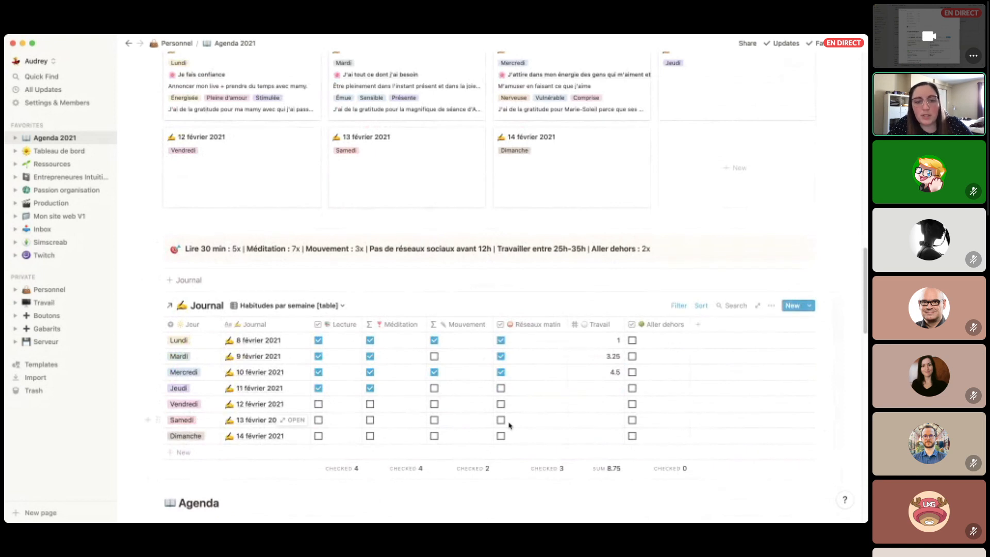
click(411, 326)
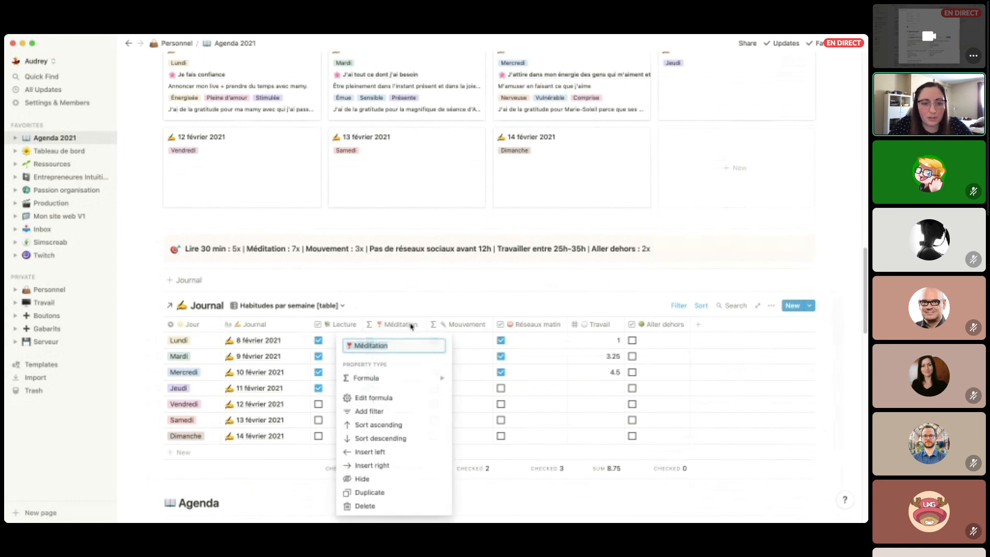
click(416, 321)
click(401, 340)
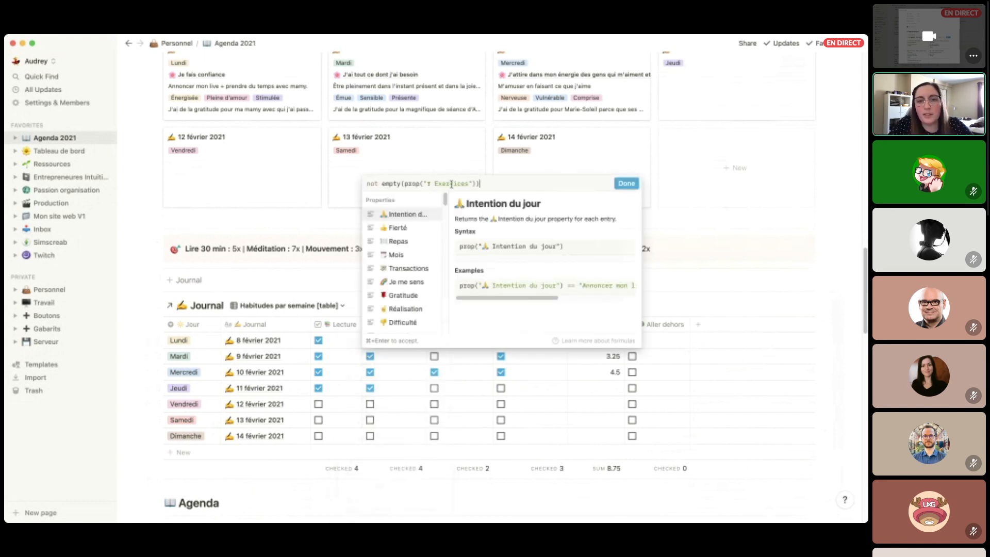
click(622, 184)
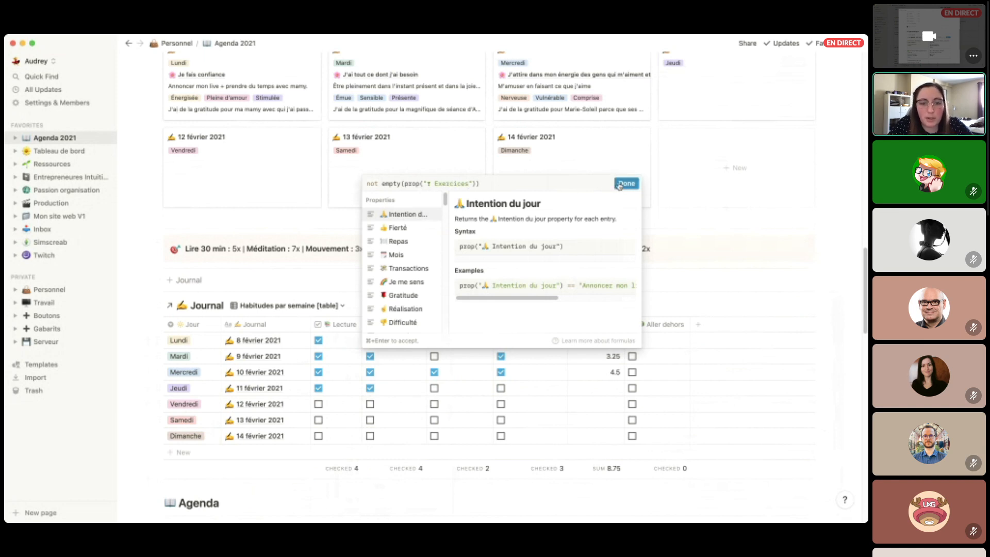
Open the 10 février 2021 journal entry and inspect the formula of its Méditation property.
click(299, 371)
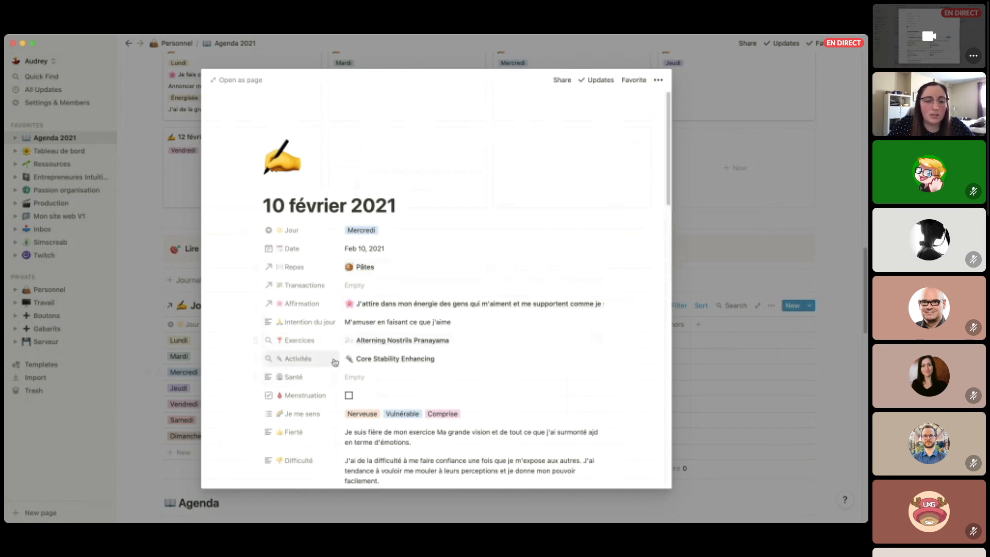
scroll(378, 344, down, 5)
scroll(352, 362, down, 3)
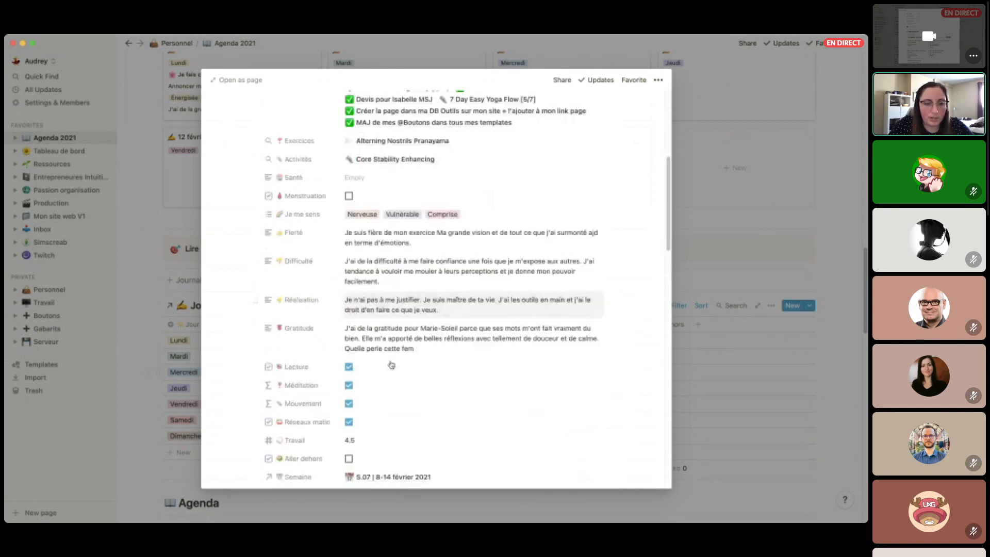
click(376, 352)
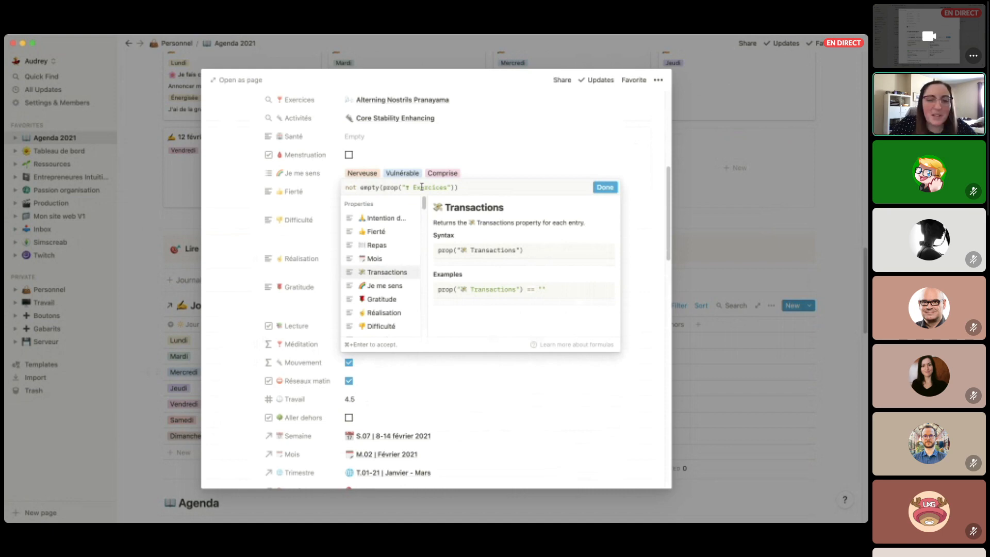
click(605, 187)
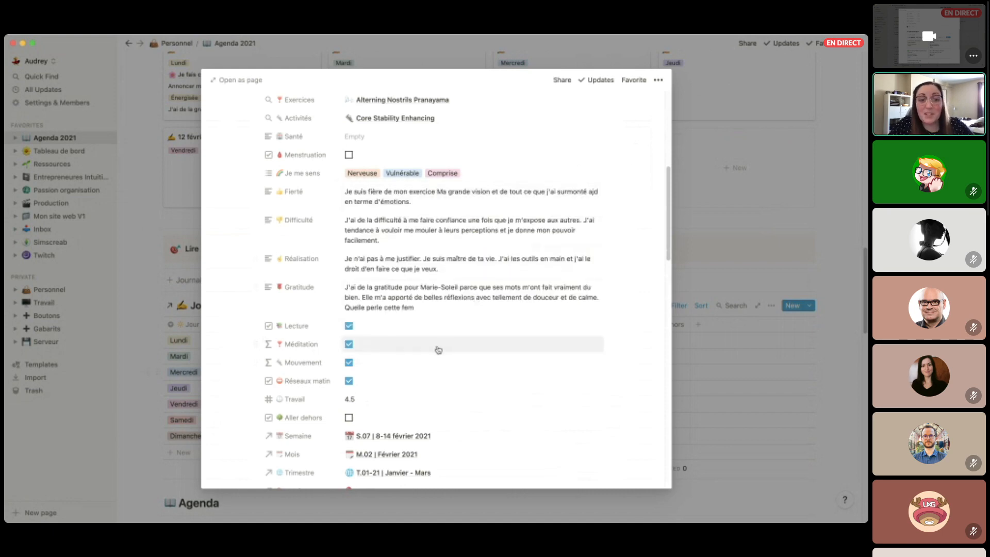
Hide the extra properties of the 10 février 2021 journal entry, view its Agenda du jour gallery and close the entry.
scroll(423, 354, down, 2)
scroll(422, 354, down, 2)
click(327, 375)
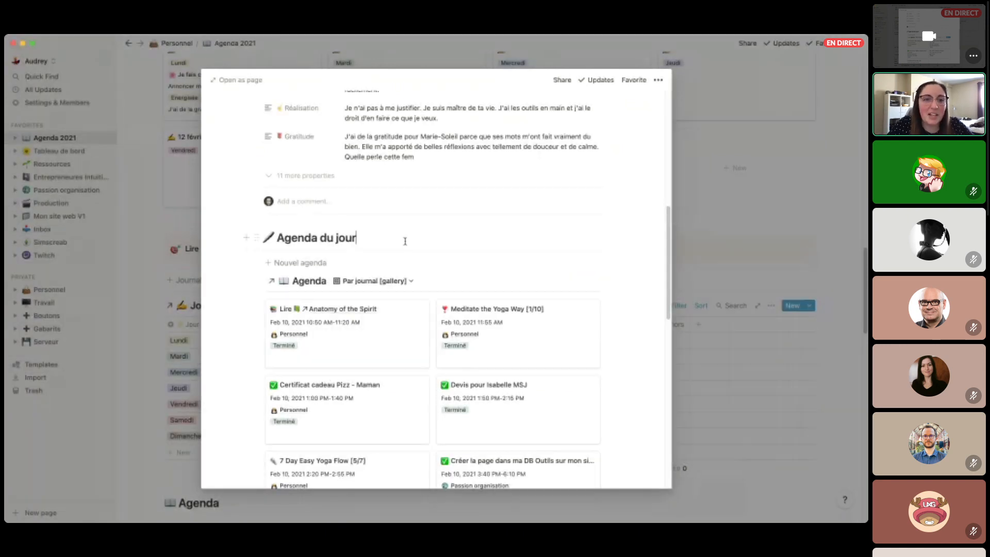
scroll(479, 252, up, 2)
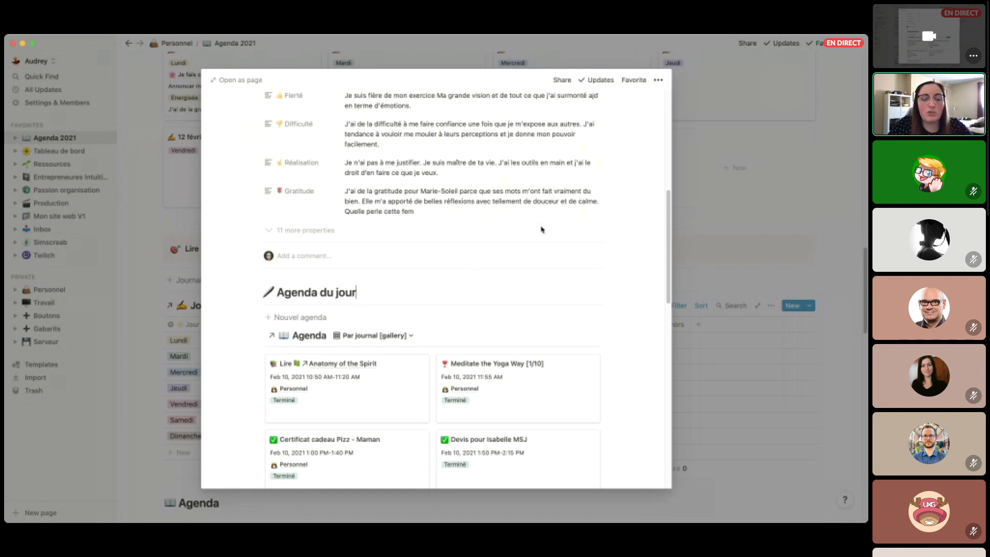
click(699, 227)
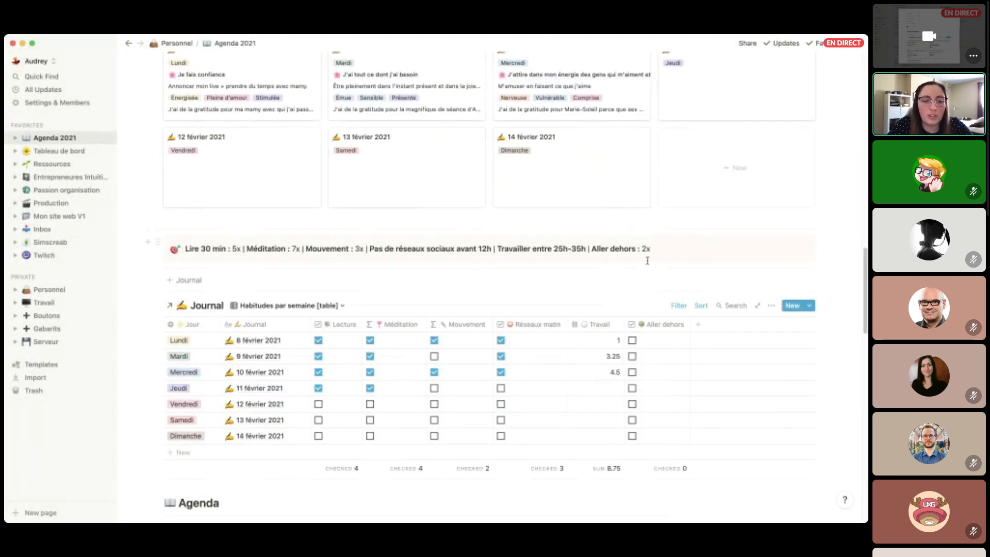
View the Méditation formula from the 8 février 2021 row of the habits table and close it.
scroll(622, 289, down, 1)
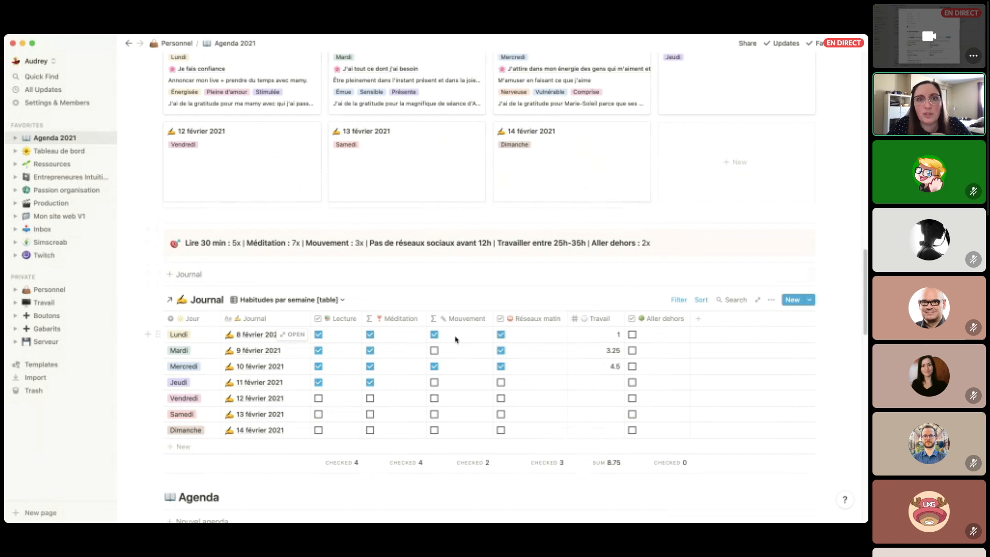
click(395, 337)
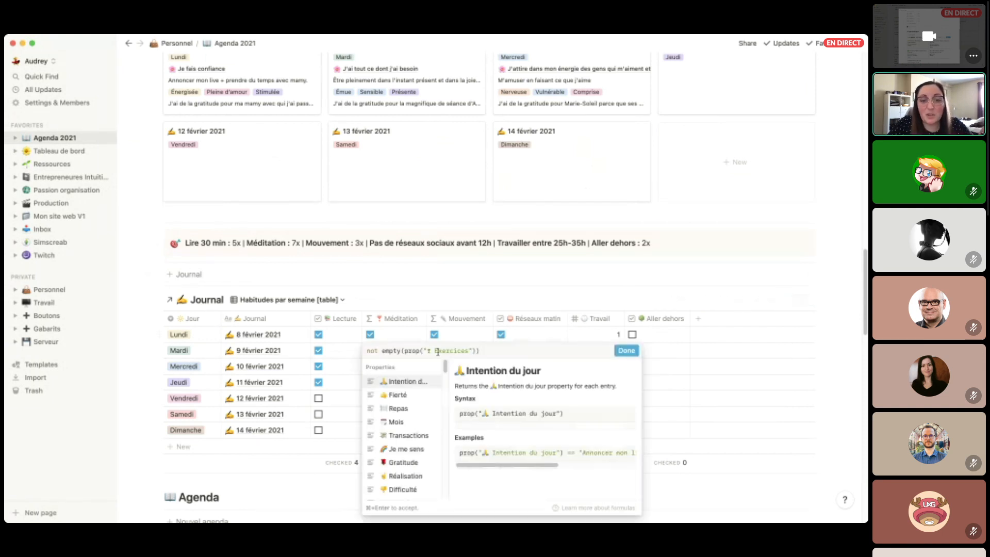
click(362, 324)
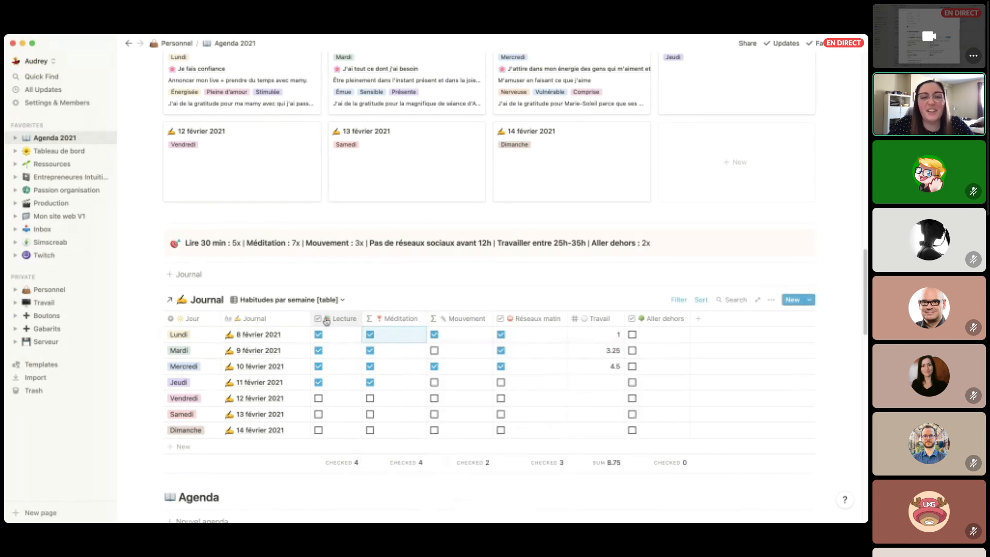
Mark the Réseaux matin habit as done for 11 février 2021 in the habits table.
scroll(515, 325, down, 1)
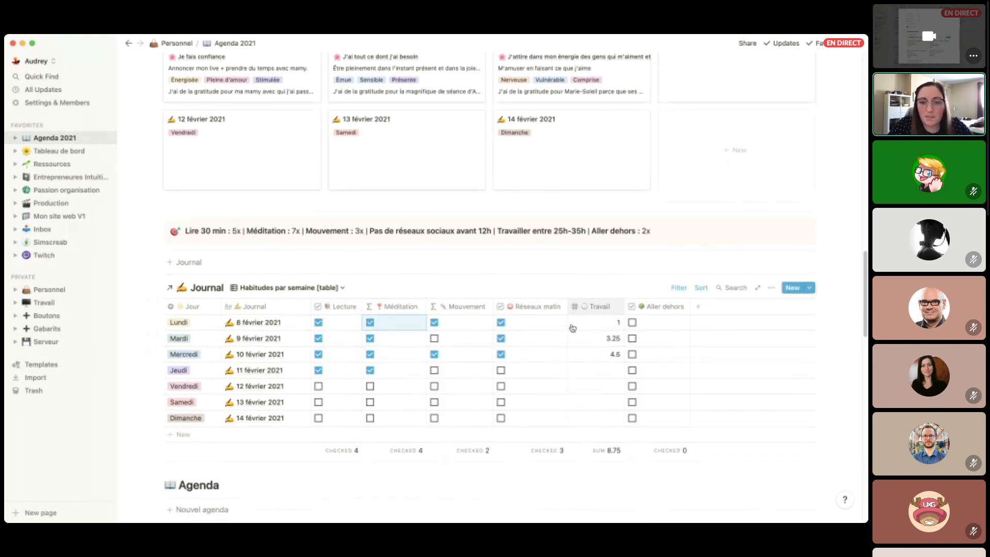
click(500, 370)
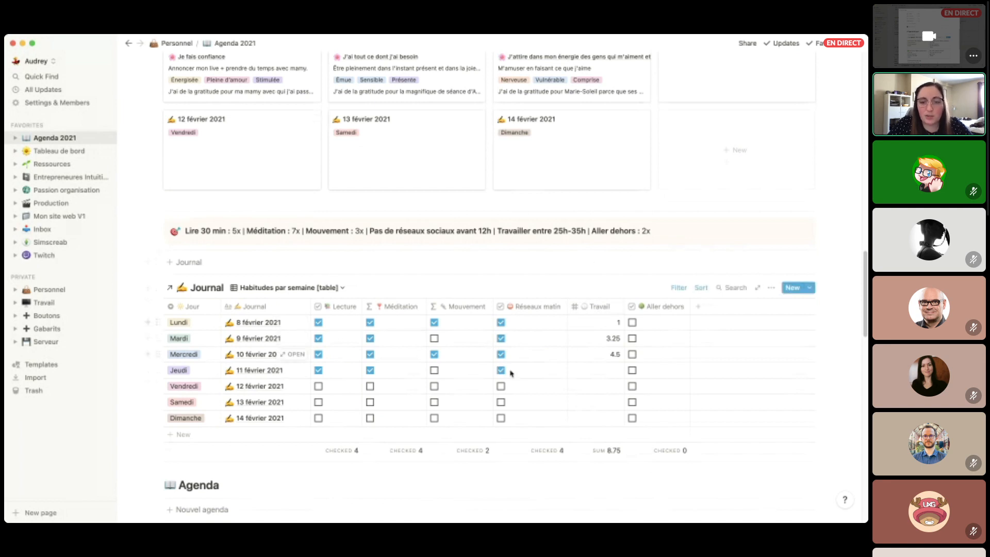
Examine the Réseaux matin and Travail columns of the weekly habits table and the start of the Agenda section.
scroll(638, 301, down, 1)
scroll(638, 301, down, 1)
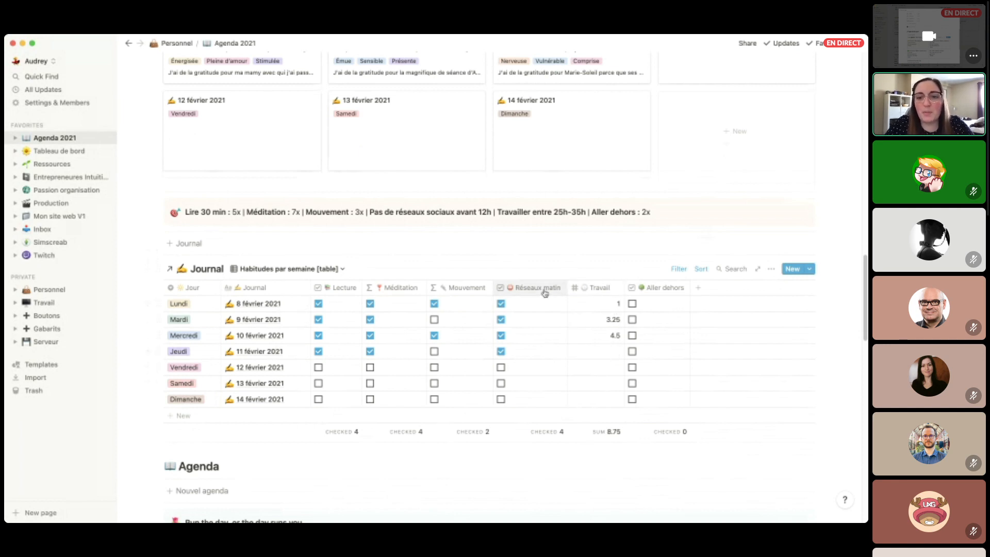
scroll(600, 309, down, 5)
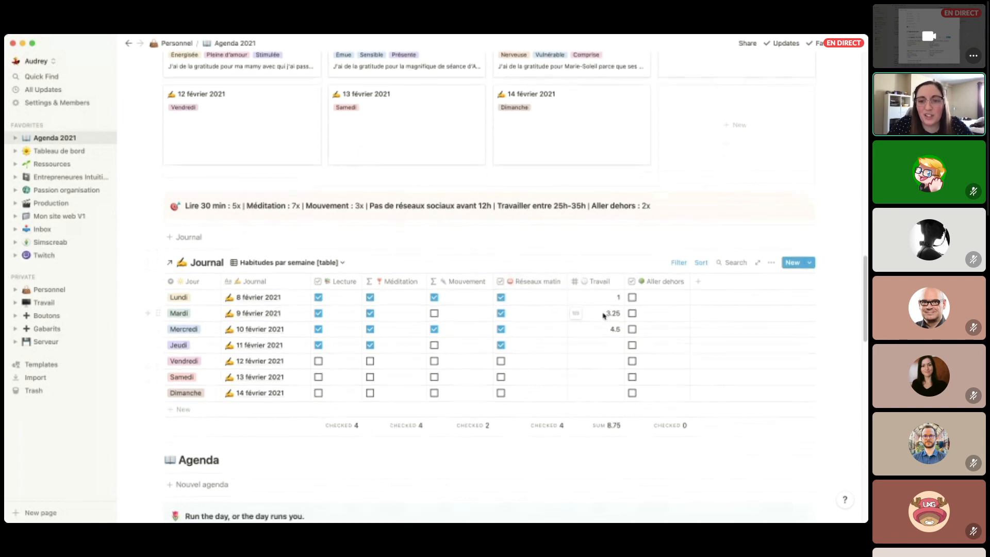
scroll(456, 420, down, 4)
scroll(459, 347, up, 4)
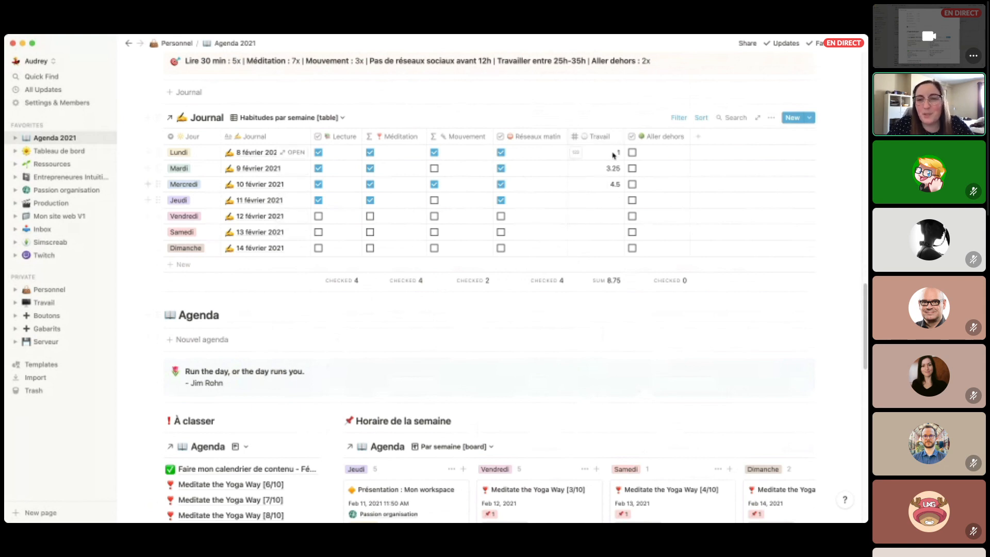
scroll(604, 212, down, 3)
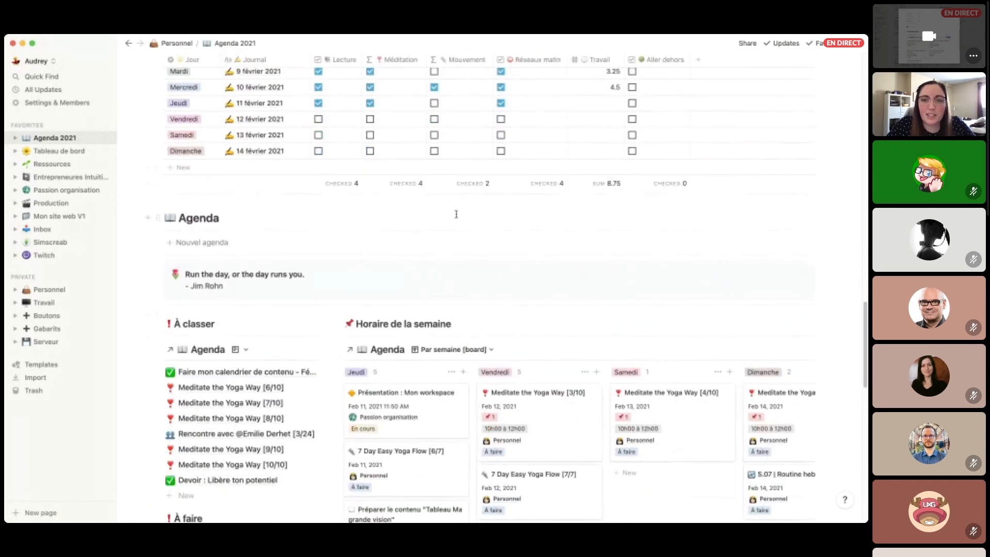
scroll(456, 214, up, 1)
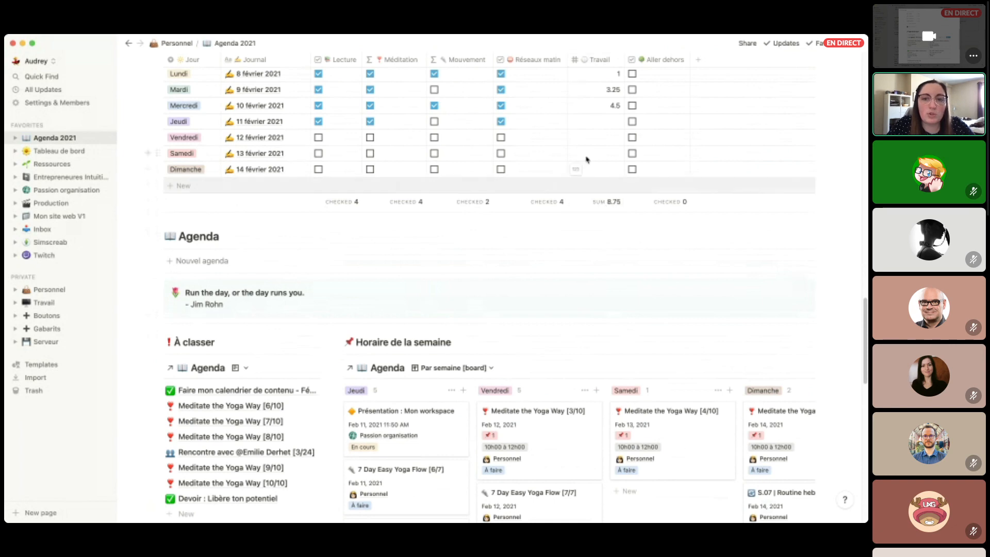
scroll(480, 225, down, 1)
scroll(481, 225, down, 2)
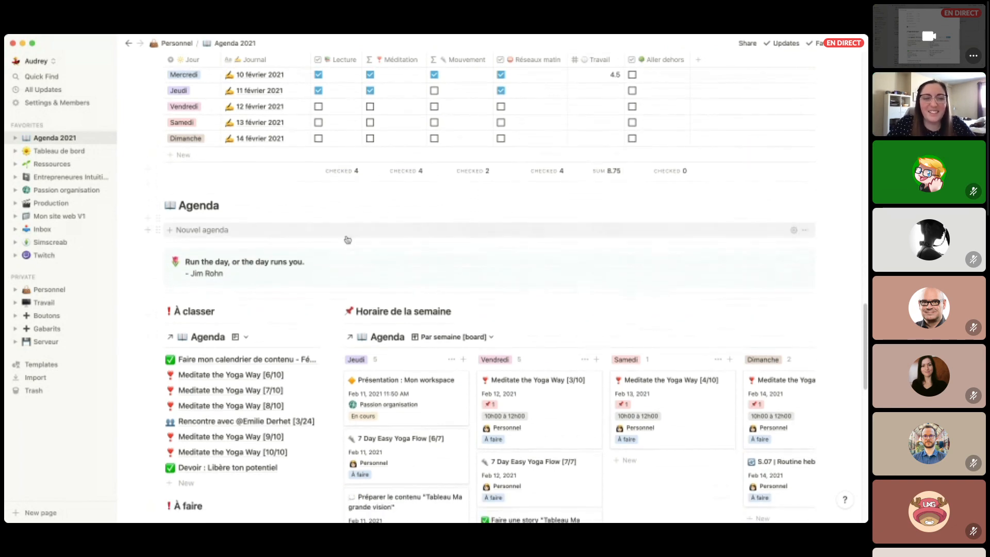
Try to move the content calendar task from the À classer list into the Jeudi column of the Horaire de la semaine board.
scroll(563, 281, down, 3)
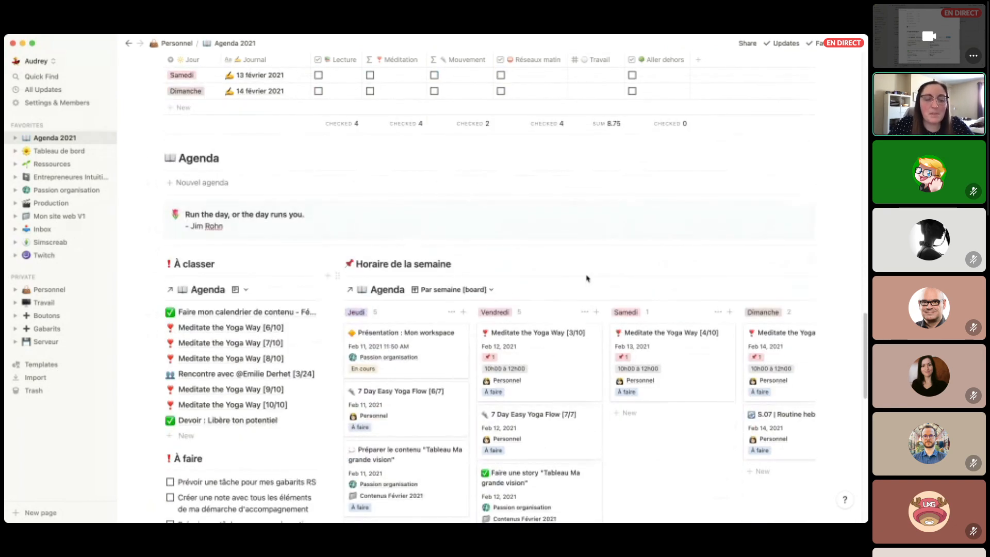
scroll(318, 188, down, 5)
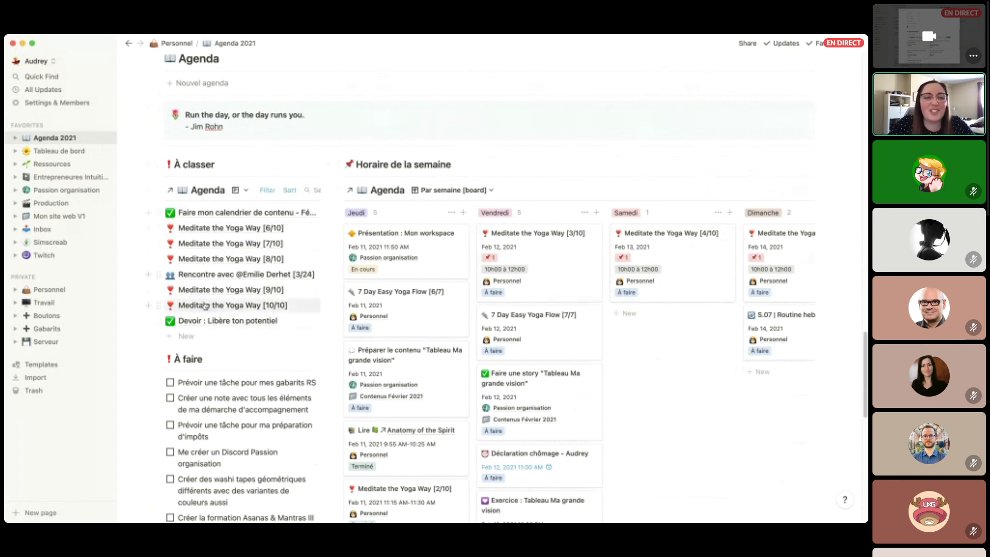
drag(158, 212, 424, 245)
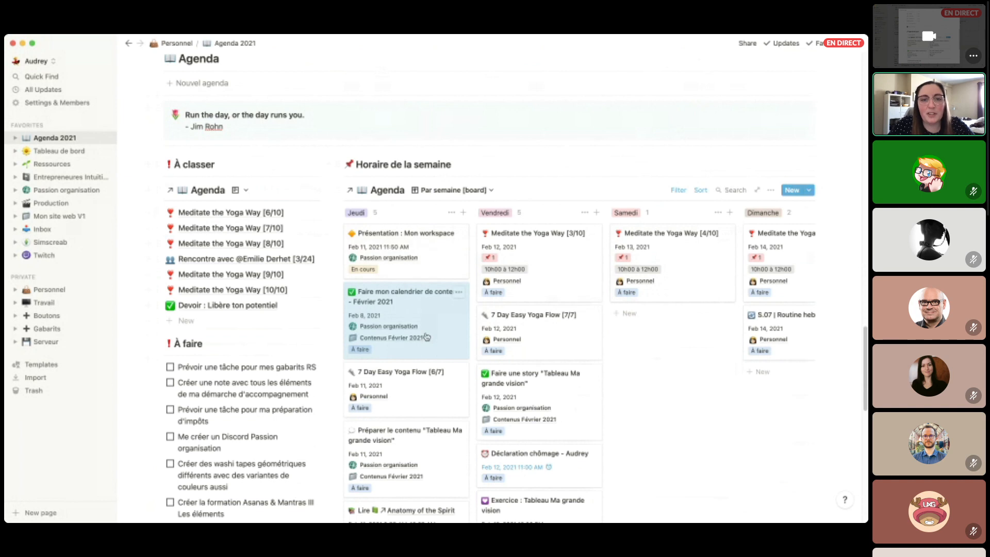
Review the filter condition of the À classer list and close it.
click(267, 190)
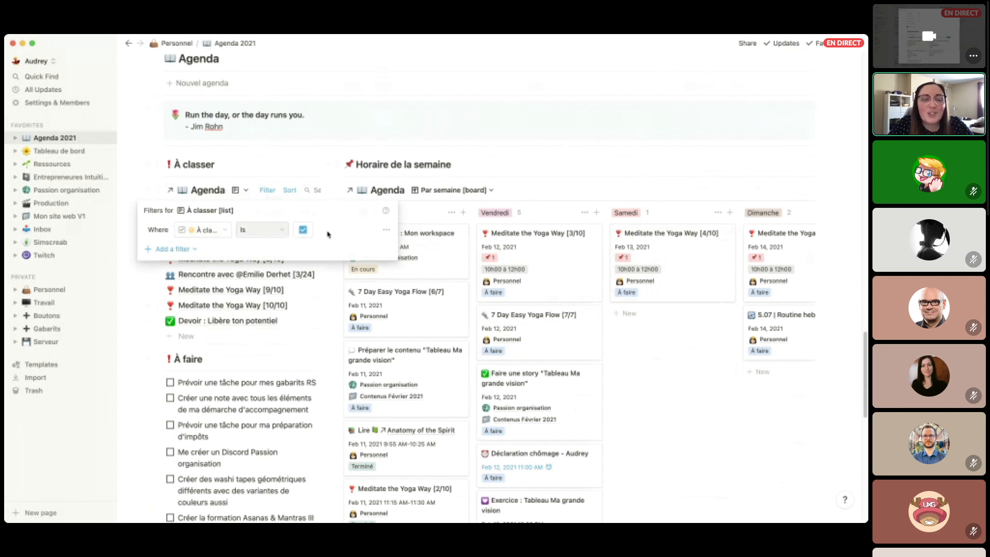
click(286, 165)
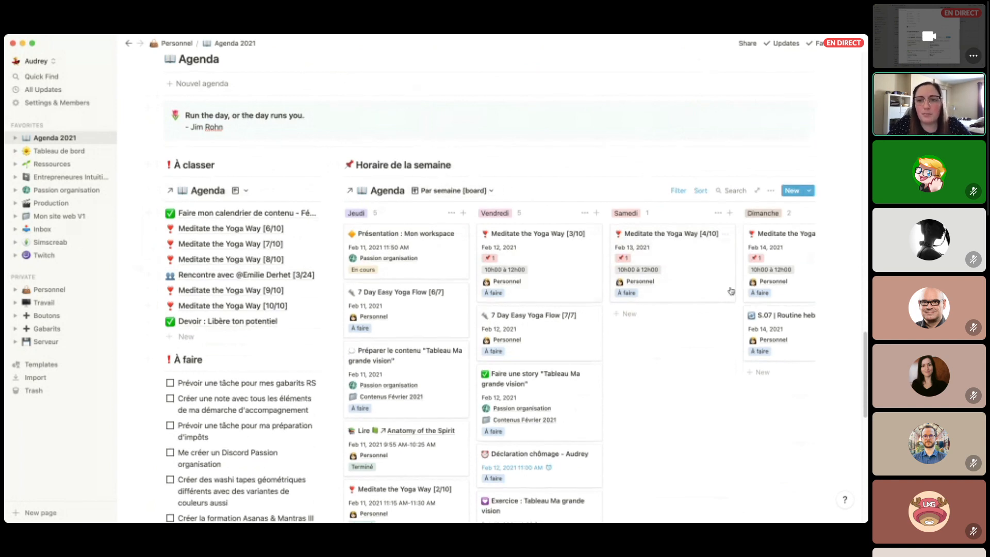
Look at the hidden weekday columns of the Par semaine board, and review its Date and À classer filter conditions.
scroll(732, 291, right, 5)
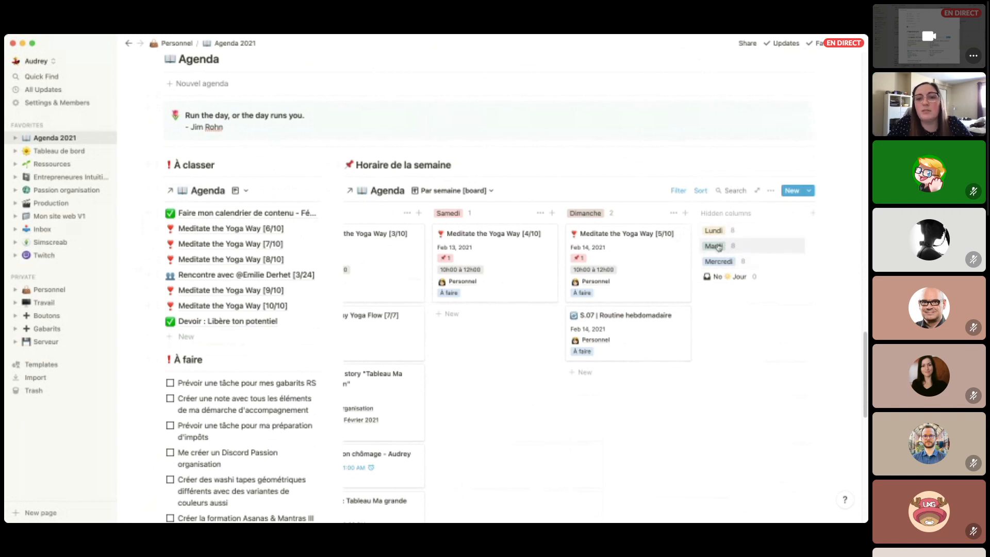
scroll(719, 248, left, 5)
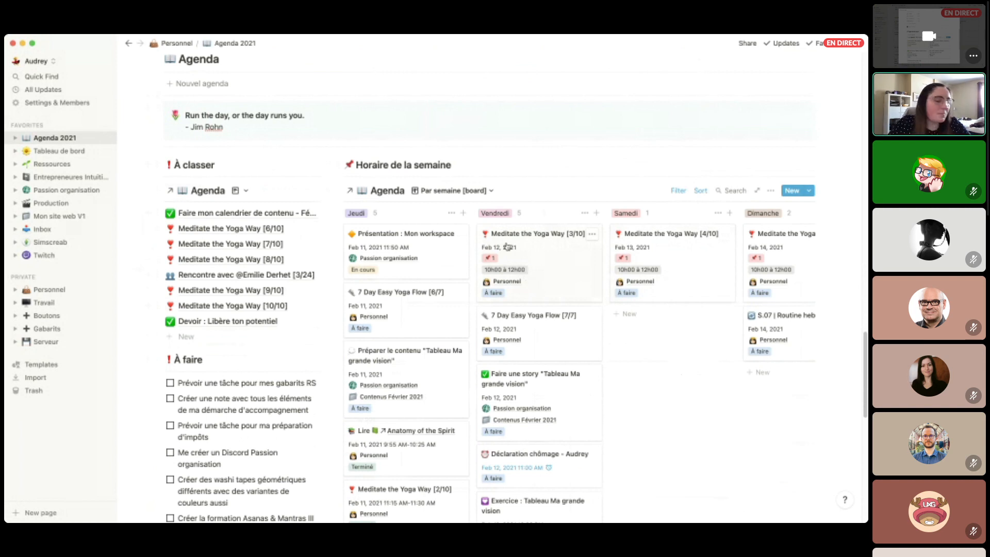
click(677, 191)
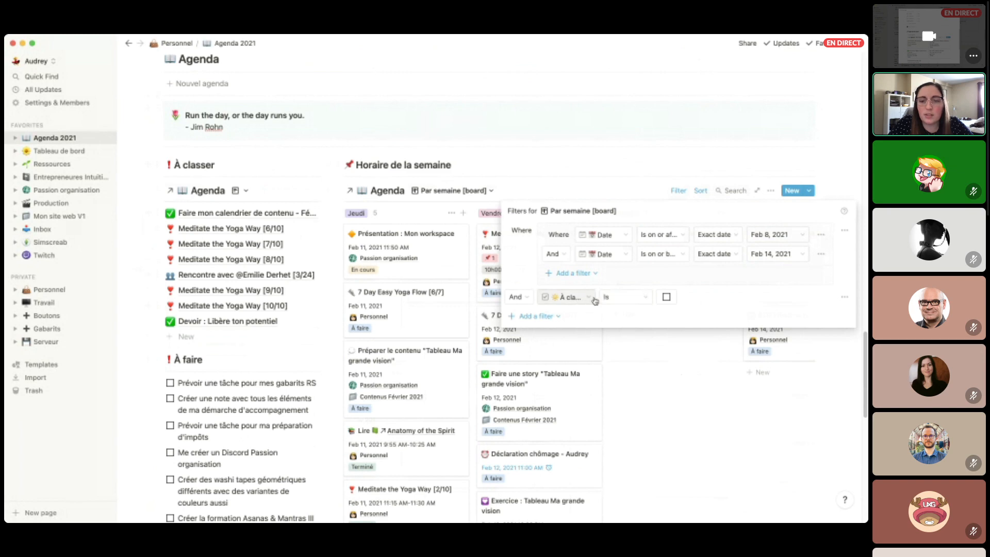
click(578, 188)
Open the "Présentation : Mon workspace" card from the Jeudi column as a full page.
scroll(423, 240, down, 1)
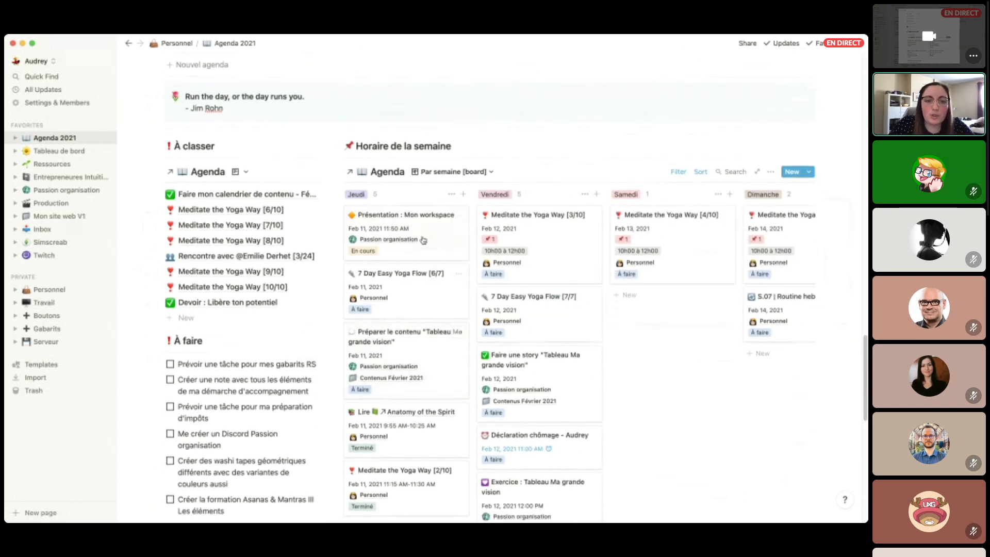
click(424, 240)
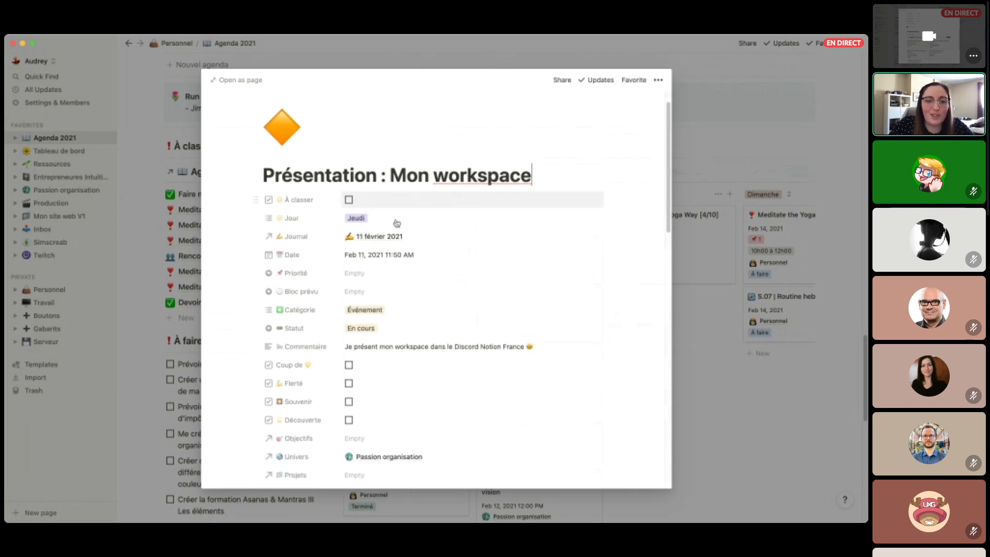
click(232, 80)
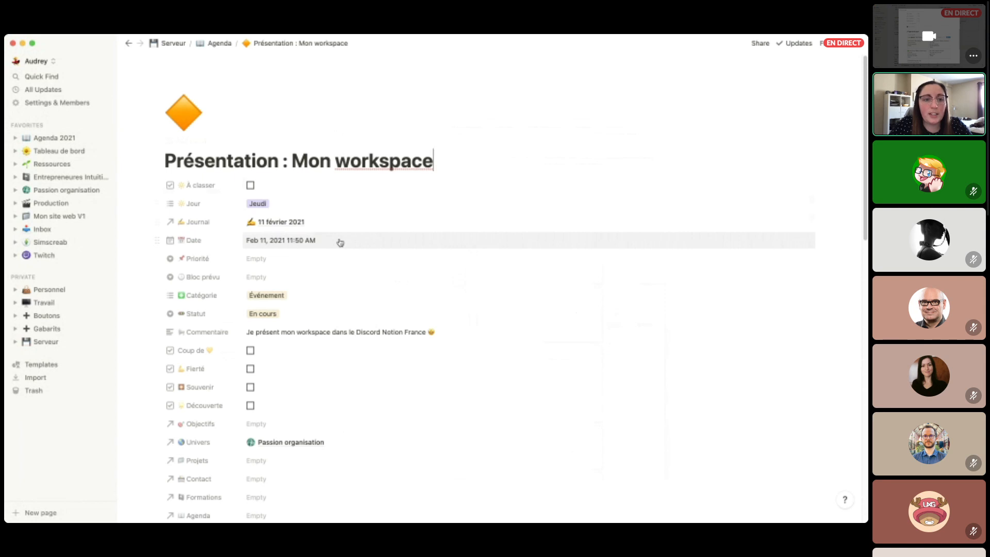
View the available Priorité and Bloc prévu options of the "Présentation : Mon workspace" page without choosing any.
scroll(340, 242, down, 1)
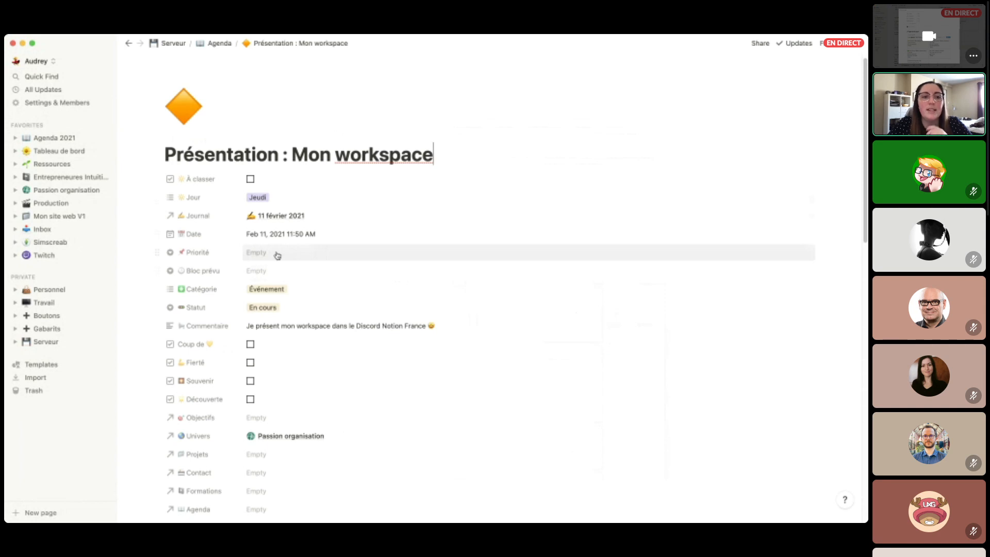
click(278, 253)
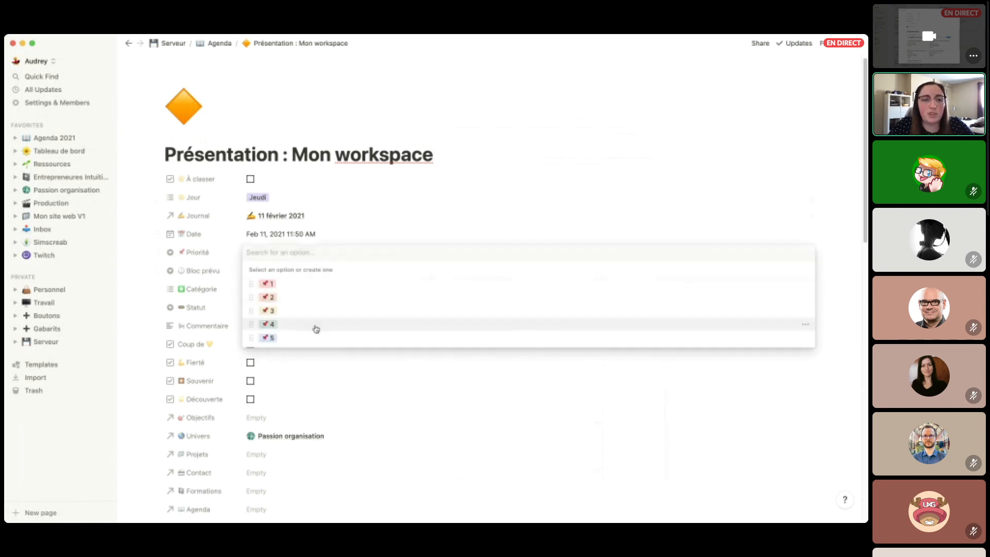
click(386, 225)
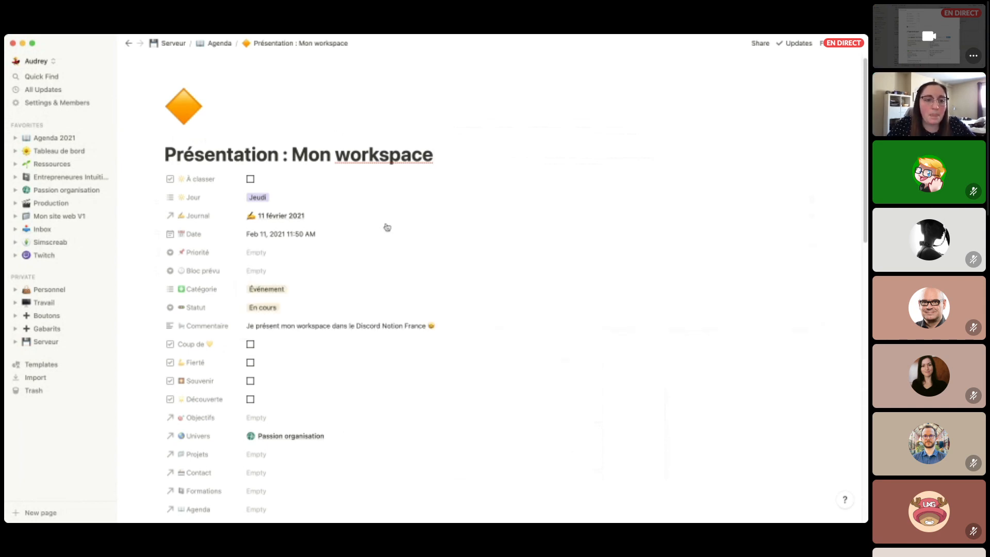
click(275, 268)
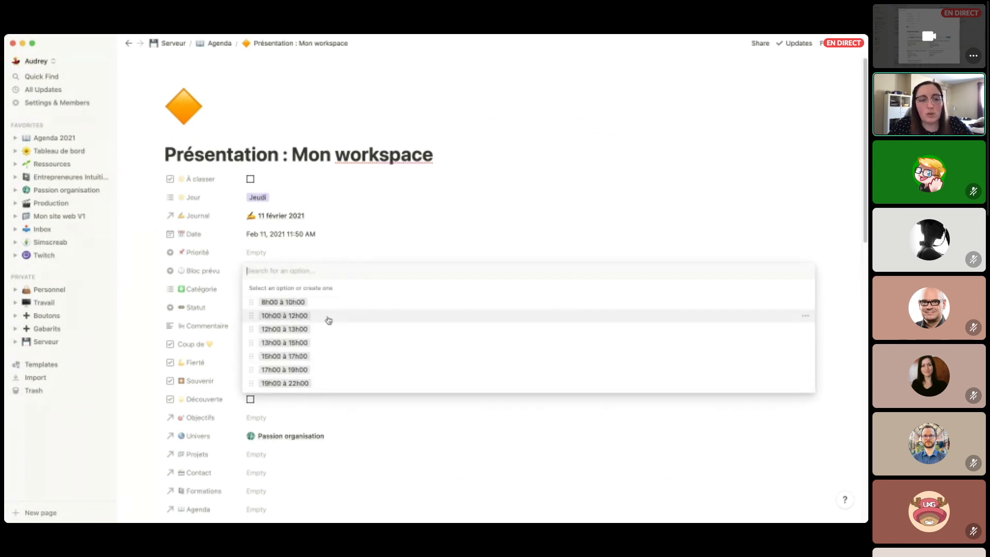
click(247, 253)
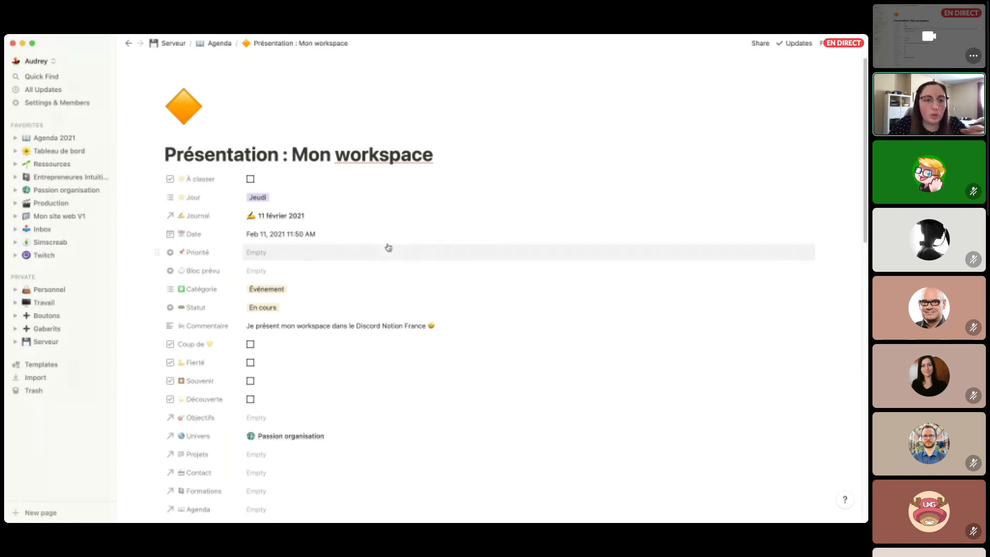
View the available Catégorie and Statut options of the presentation page without changing the selections.
scroll(388, 247, down, 1)
click(361, 280)
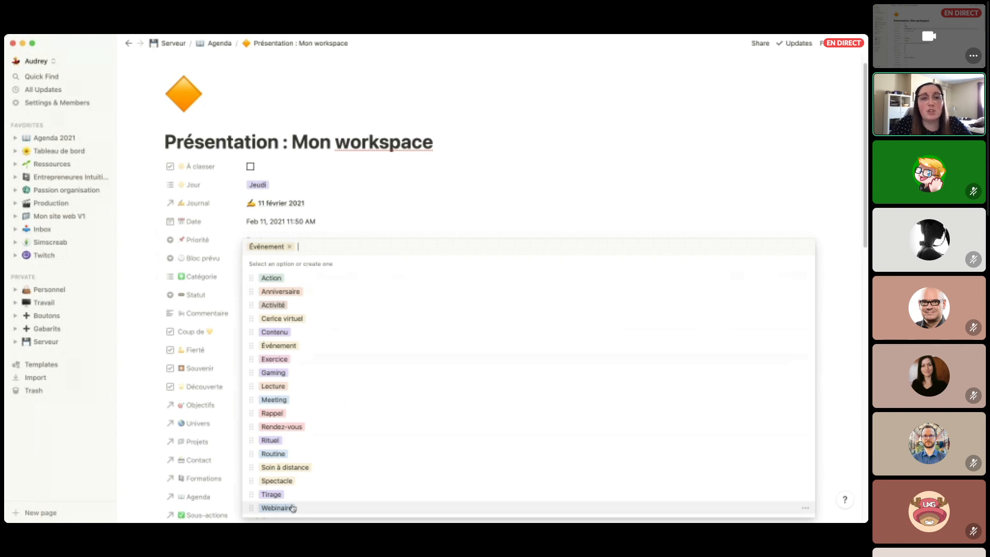
click(326, 226)
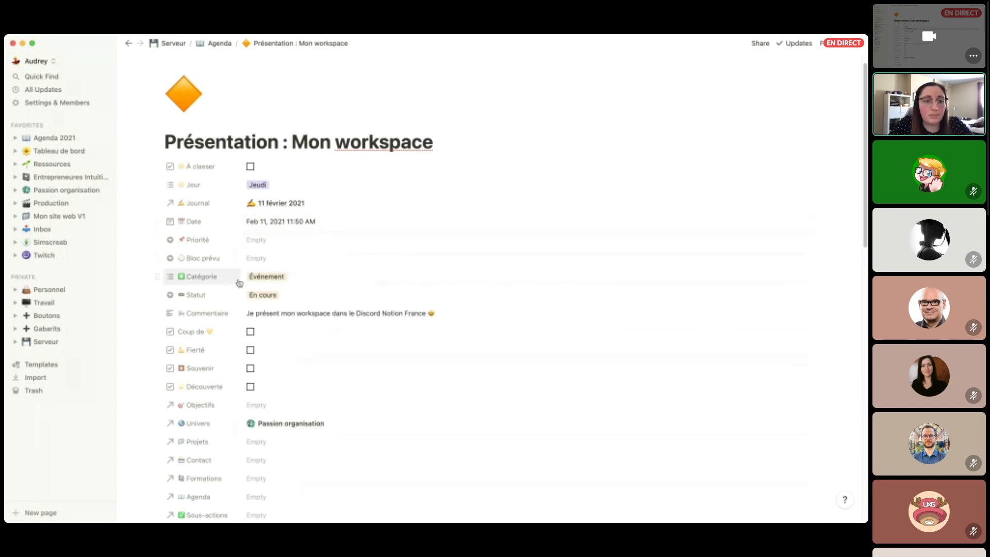
click(310, 296)
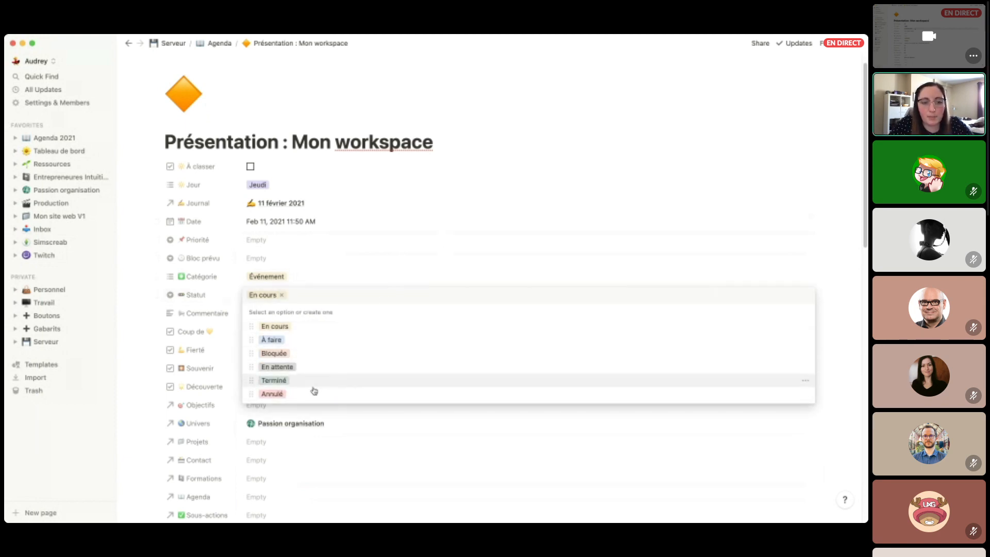
click(359, 277)
Correct "présent" to "présente" in the Commentaire property of the presentation page.
scroll(359, 276, down, 2)
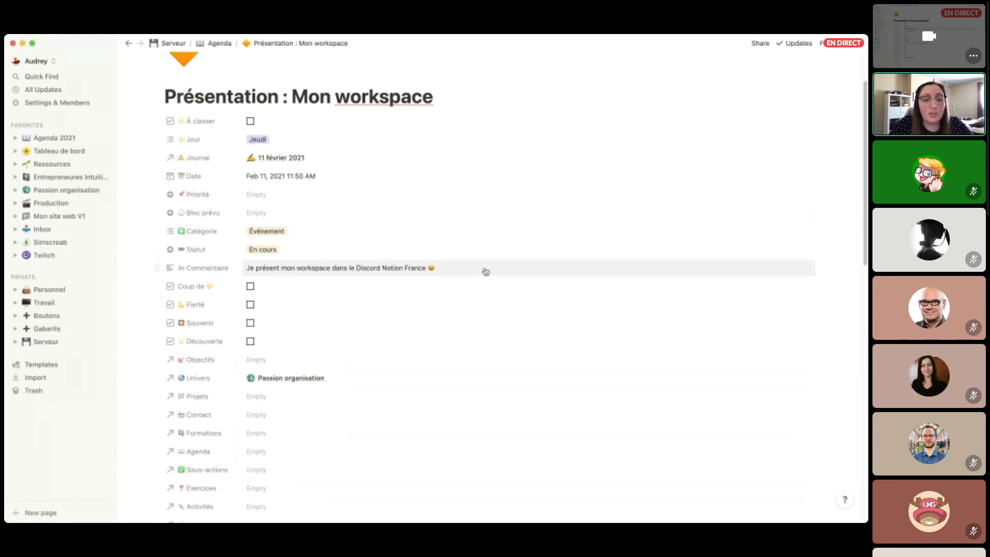
click(279, 268)
text(e)
key(Escape)
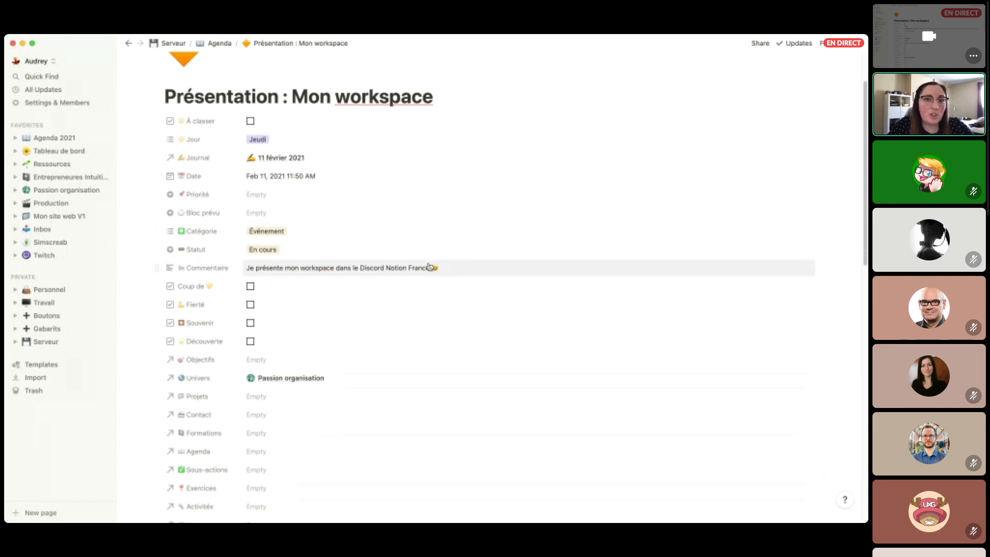
Open the "M.02 | Février 2021" page from the Mois database on the Serveur page as a full page.
scroll(429, 265, down, 1)
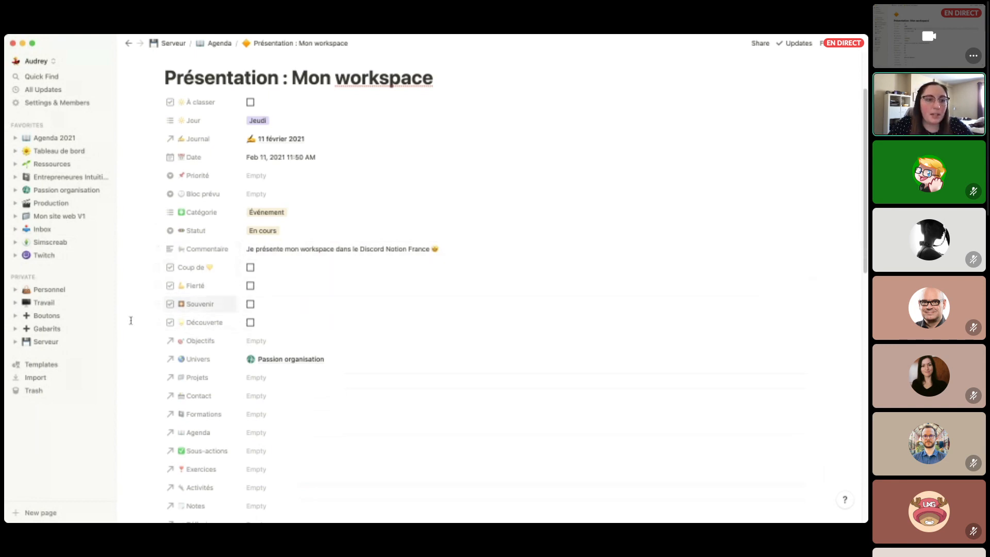
click(49, 342)
scroll(310, 346, down, 2)
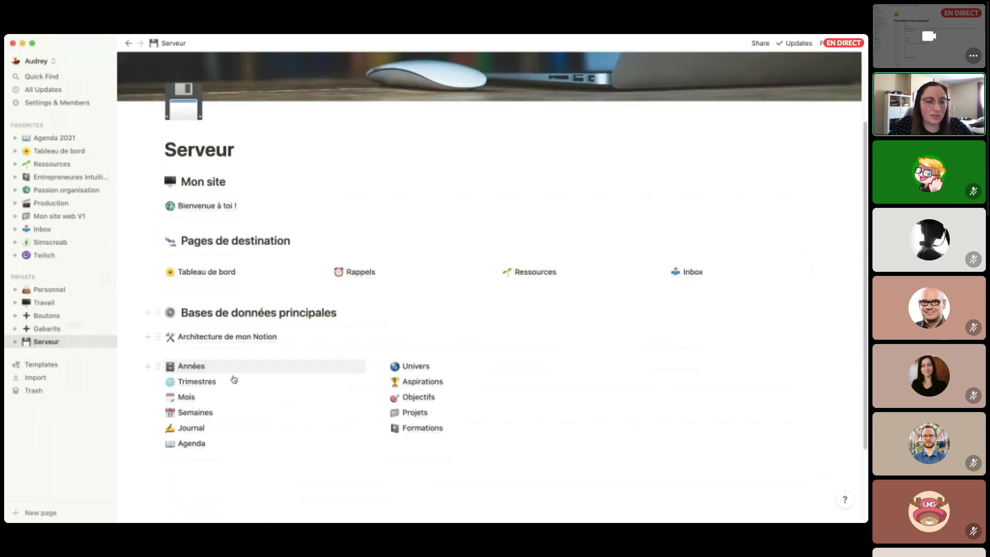
click(195, 367)
key(super+bracketleft)
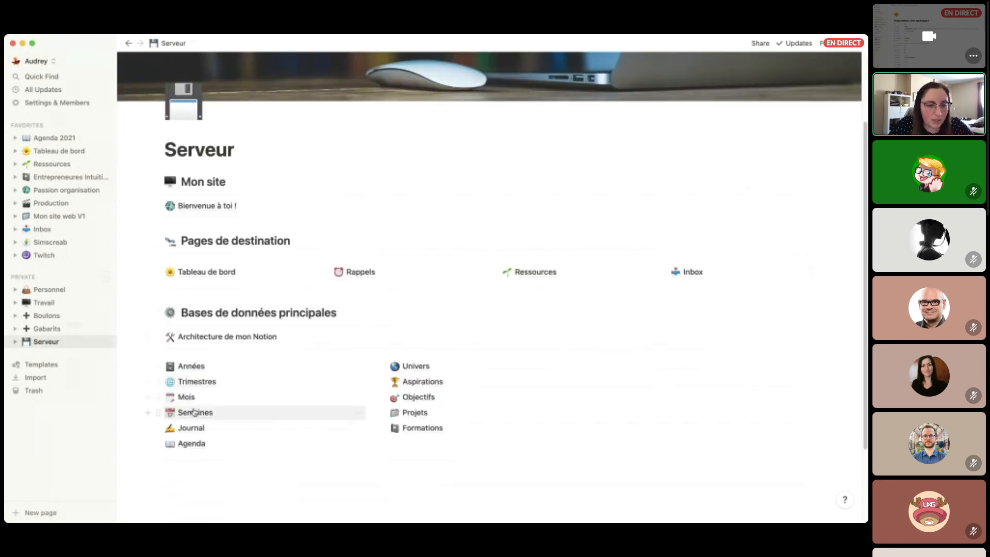
click(188, 397)
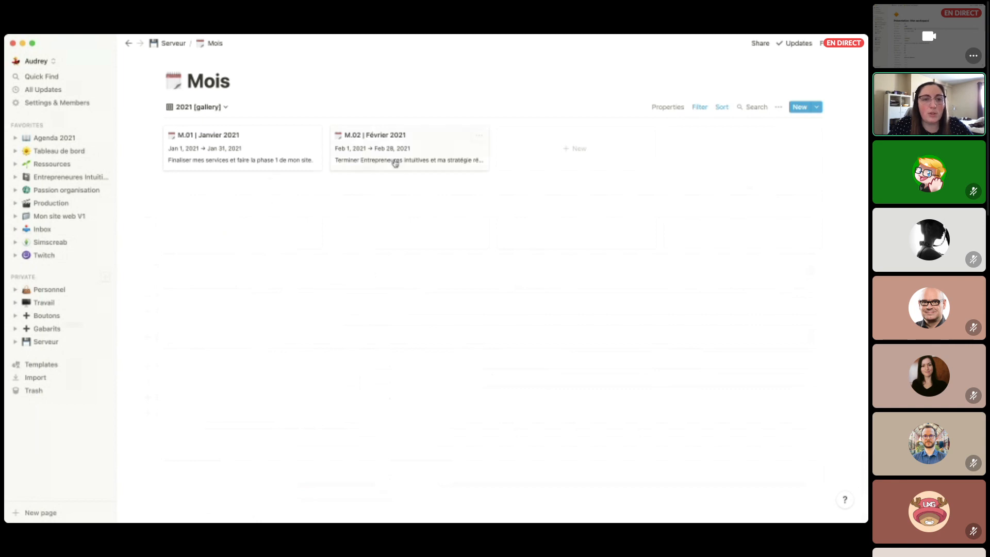
click(395, 163)
click(254, 81)
Under Moments forts, view the filters of the "Coups de coeur" list and its "Meditate the Yoga Way [1/10]" entry.
scroll(530, 301, down, 3)
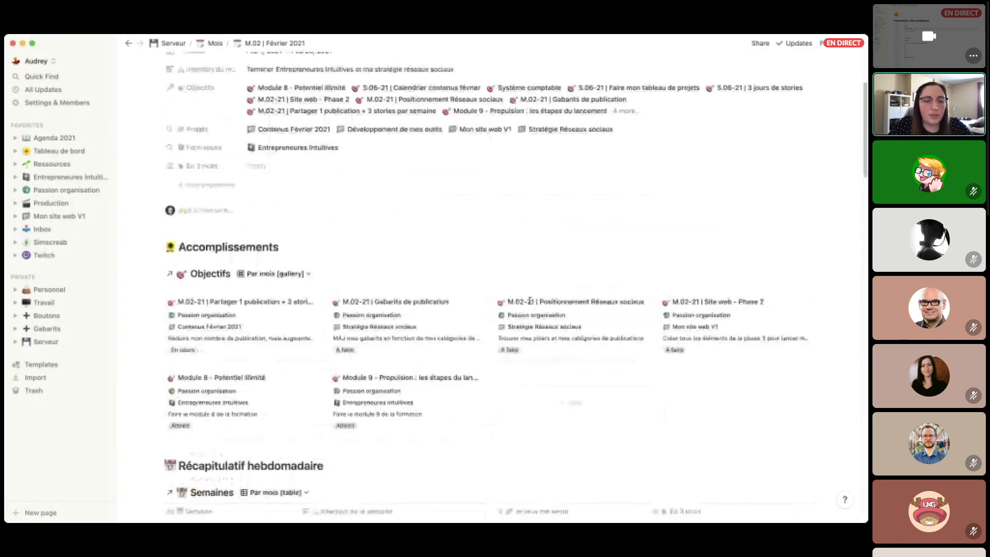
scroll(530, 301, down, 9)
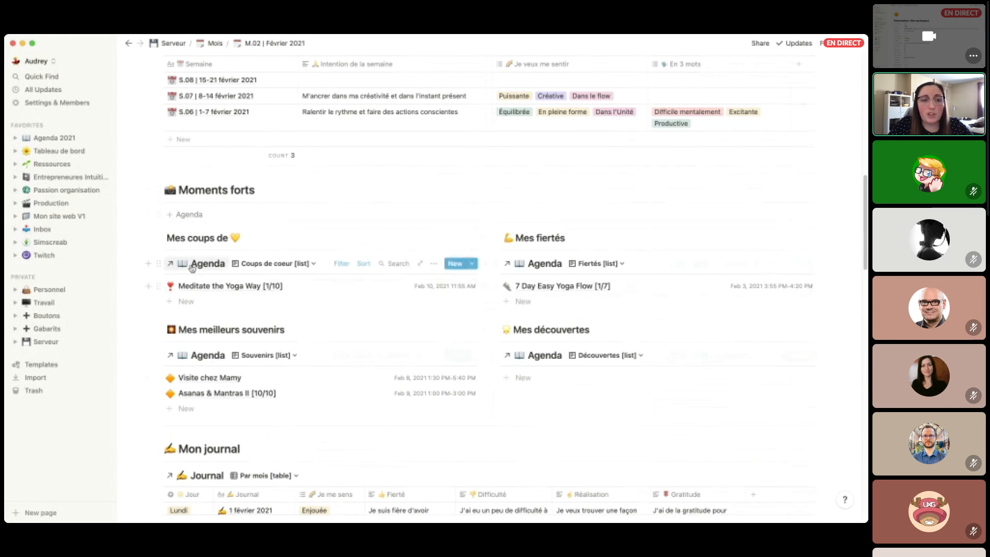
click(341, 264)
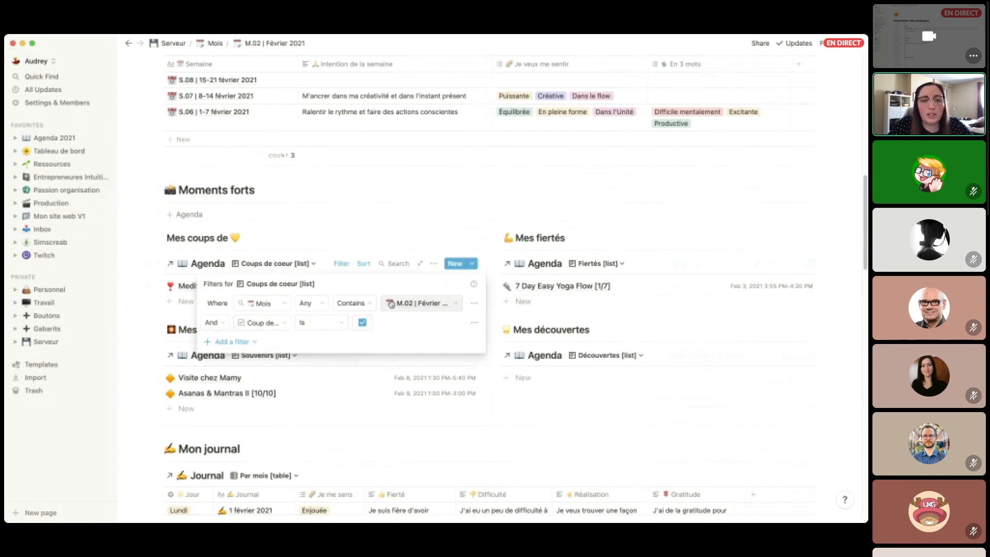
click(232, 265)
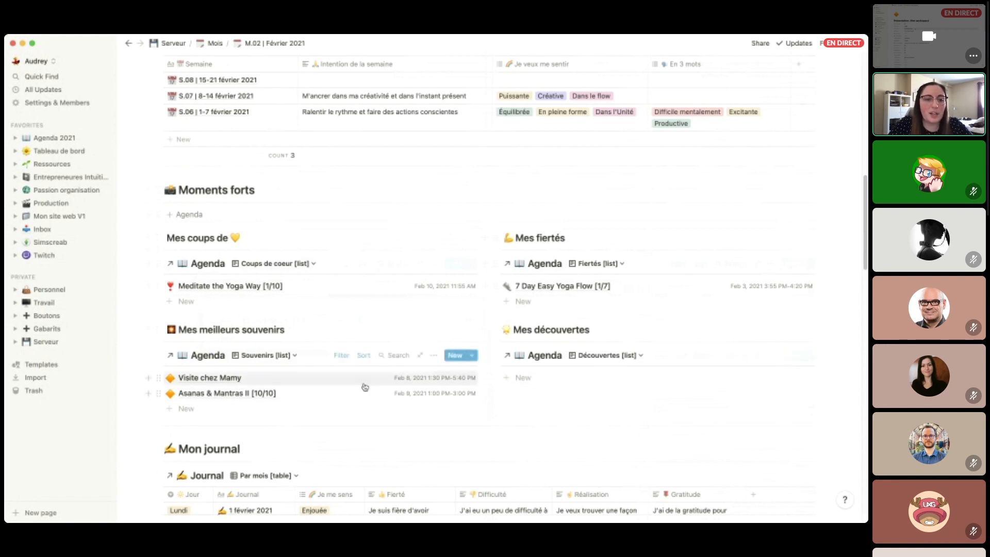
click(244, 287)
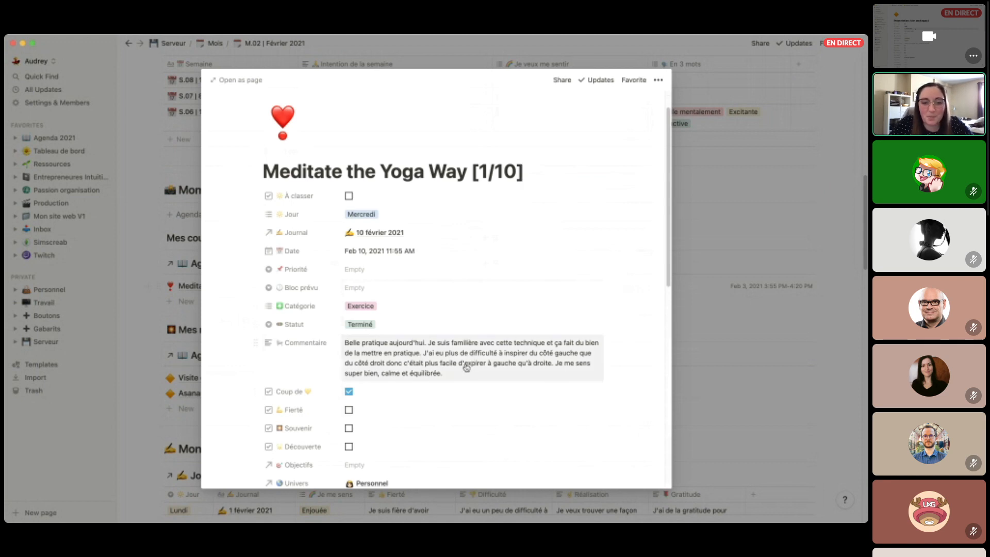
click(54, 137)
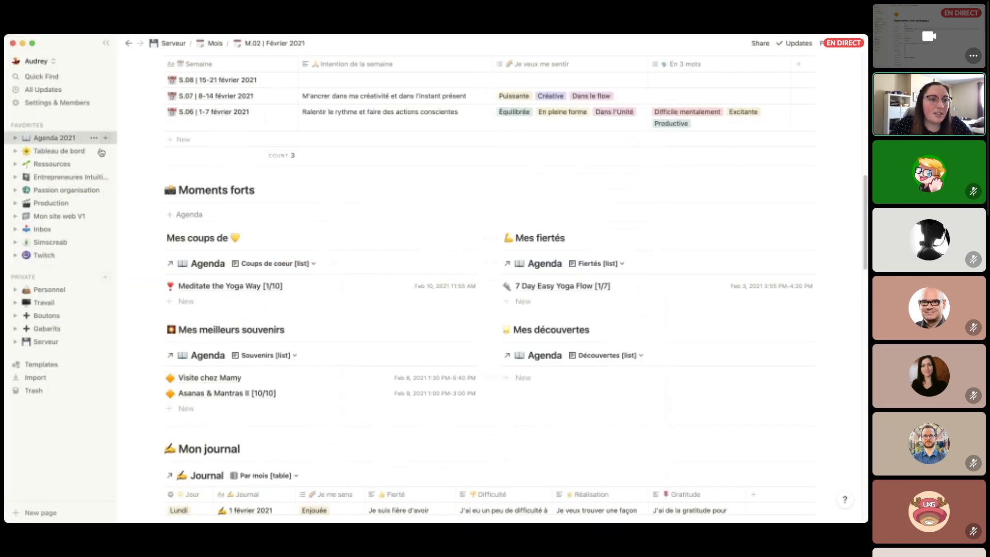
Return to Agenda 2021 and open the "Présentation : Mon workspace" card from the weekly schedule board as a full page.
click(54, 138)
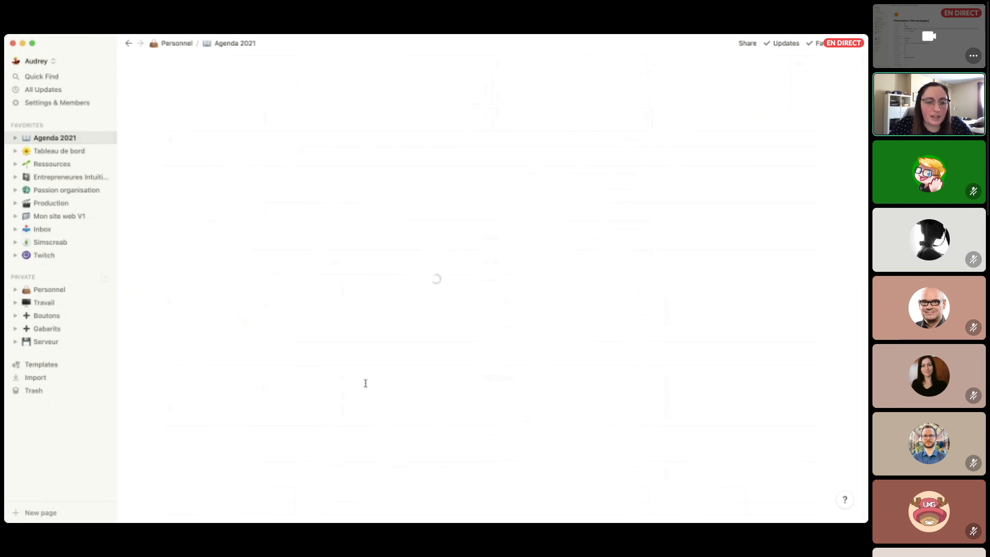
scroll(367, 369, down, 10)
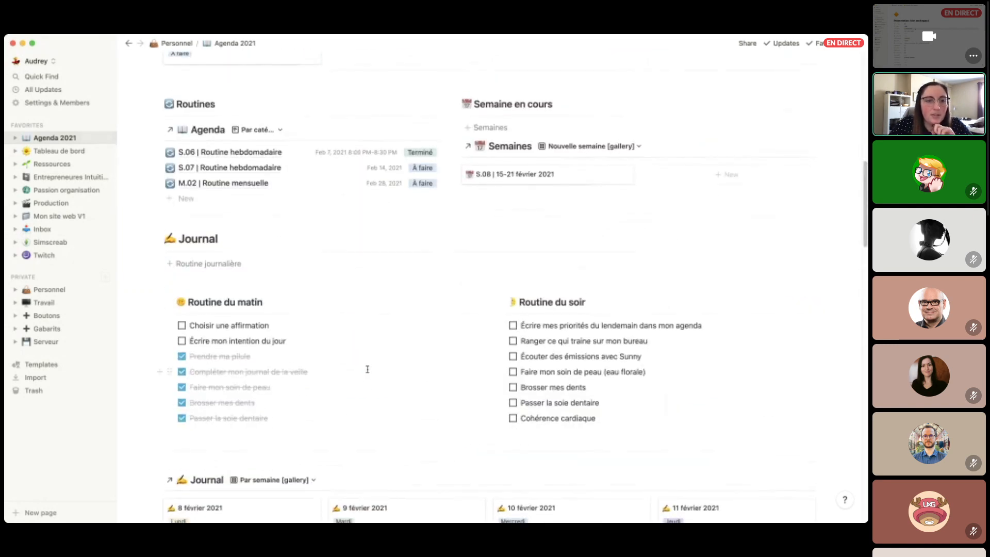
scroll(368, 369, down, 10)
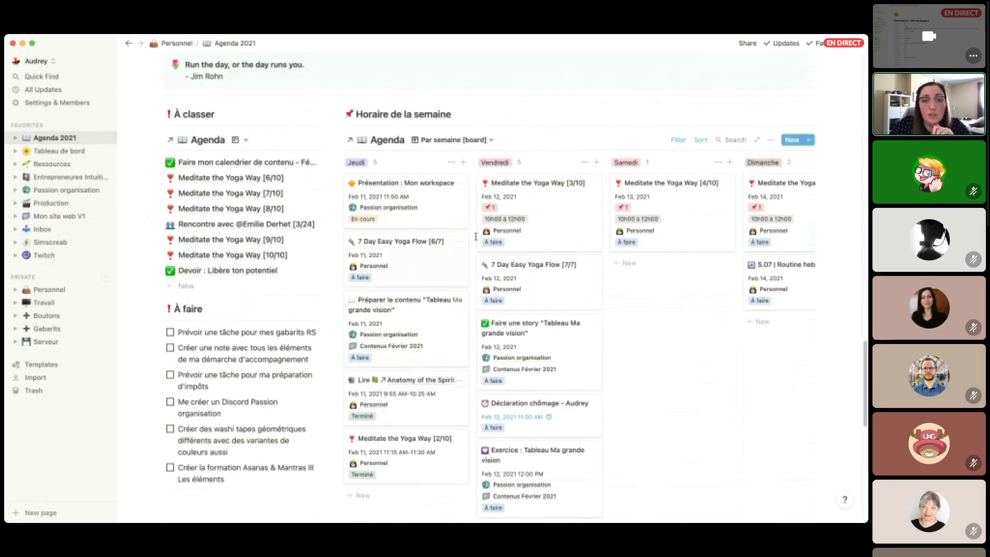
click(430, 203)
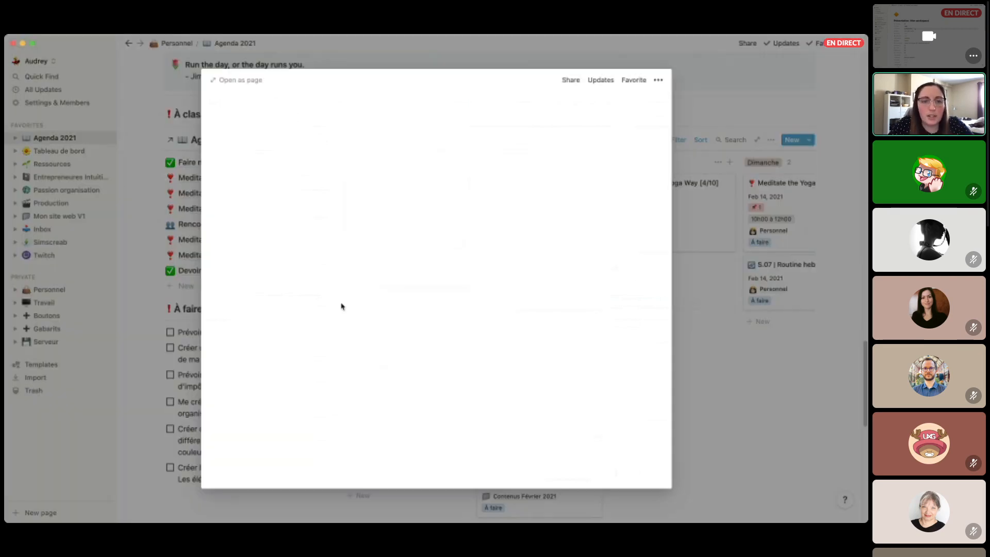
click(239, 80)
View the pages available for the Univers and Agenda relations of the presentation page without changing the links.
scroll(400, 319, down, 5)
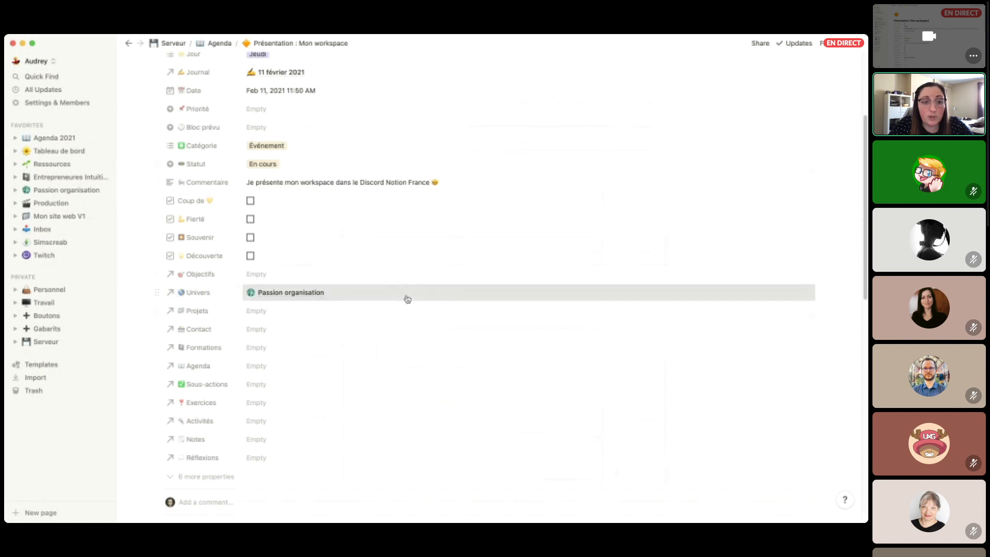
click(405, 296)
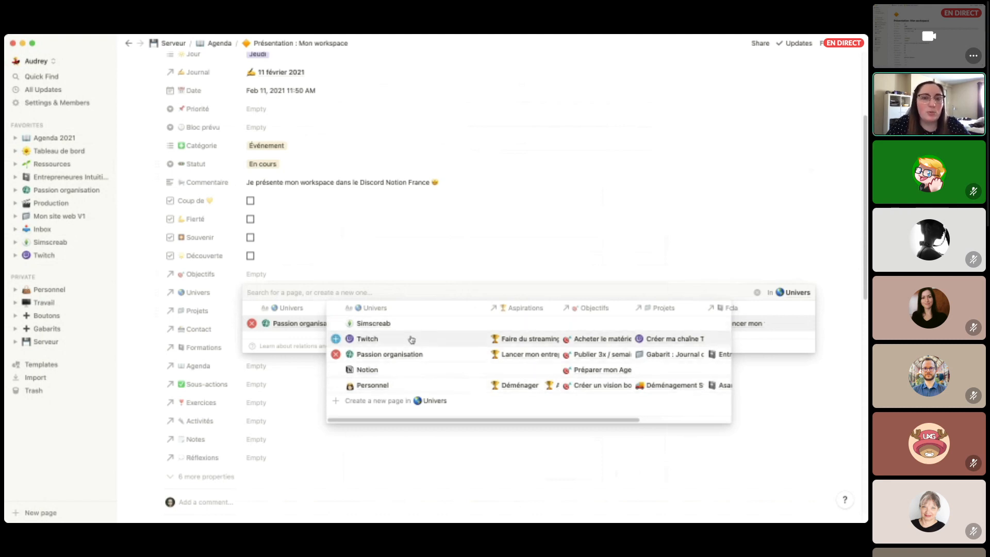
click(401, 278)
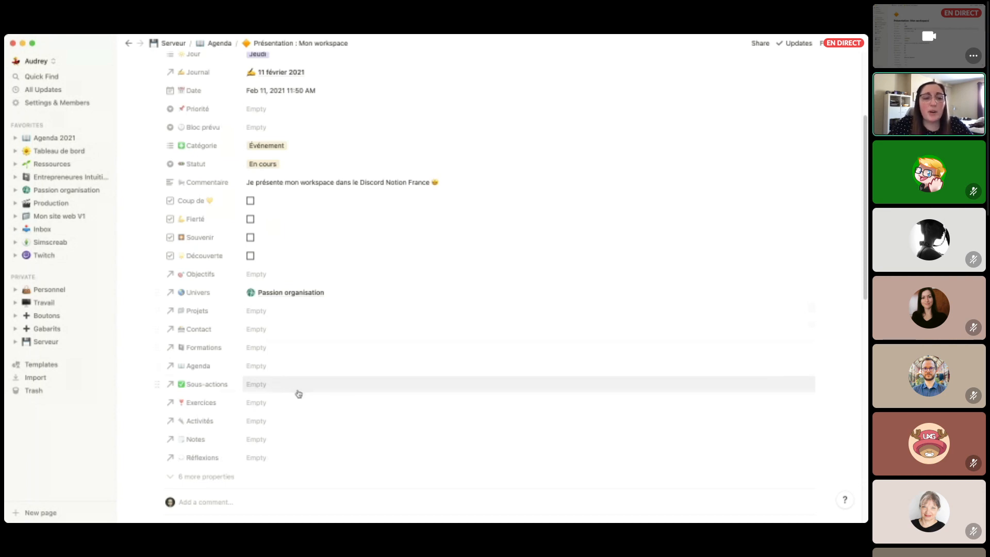
scroll(293, 390, down, 1)
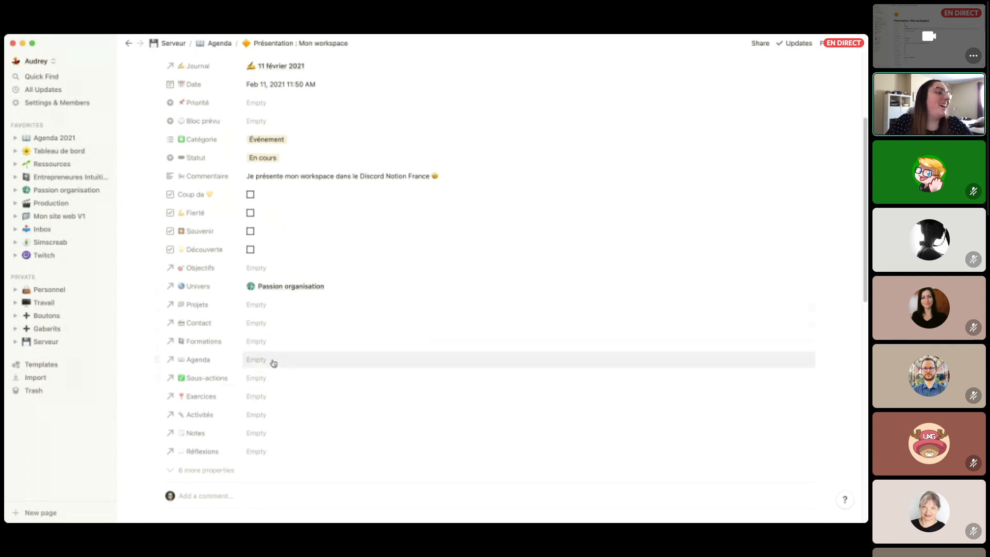
click(276, 360)
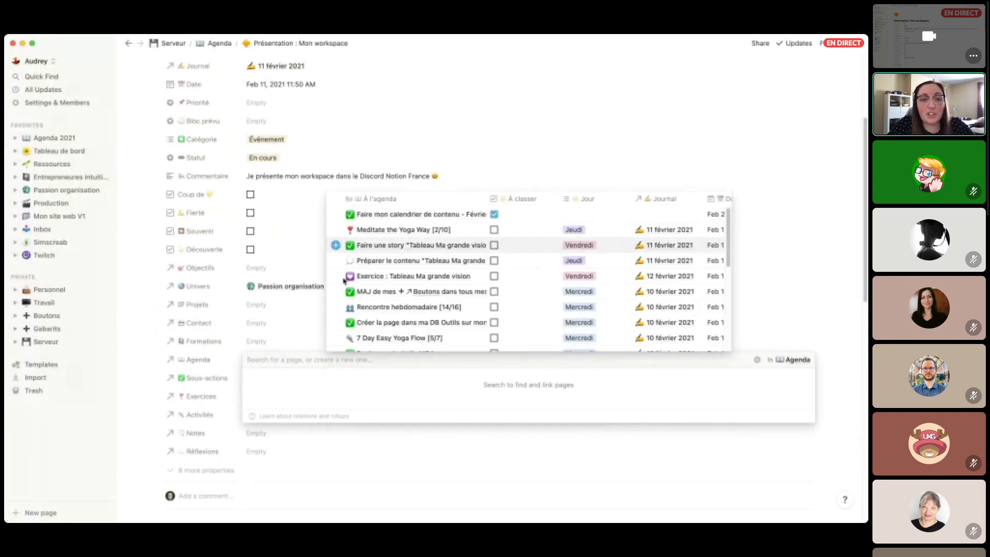
click(282, 312)
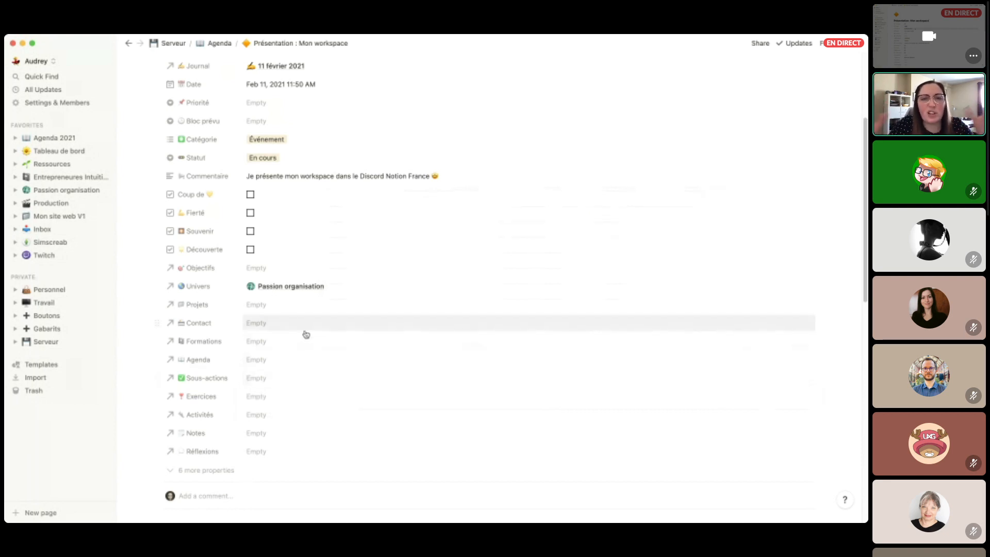
Show the hidden properties of the presentation page and add a new property named "agenda 2".
scroll(305, 334, down, 1)
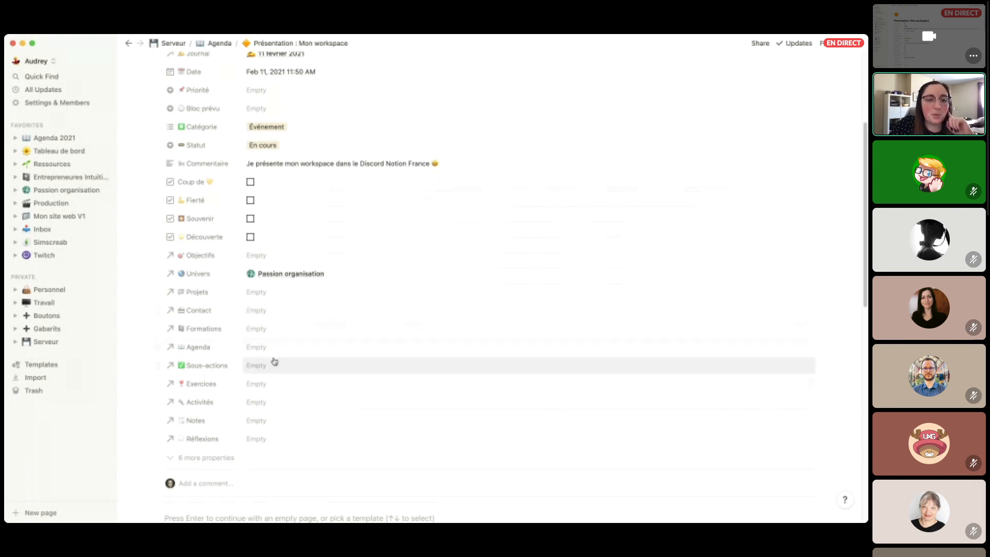
click(221, 458)
scroll(242, 457, down, 5)
click(227, 453)
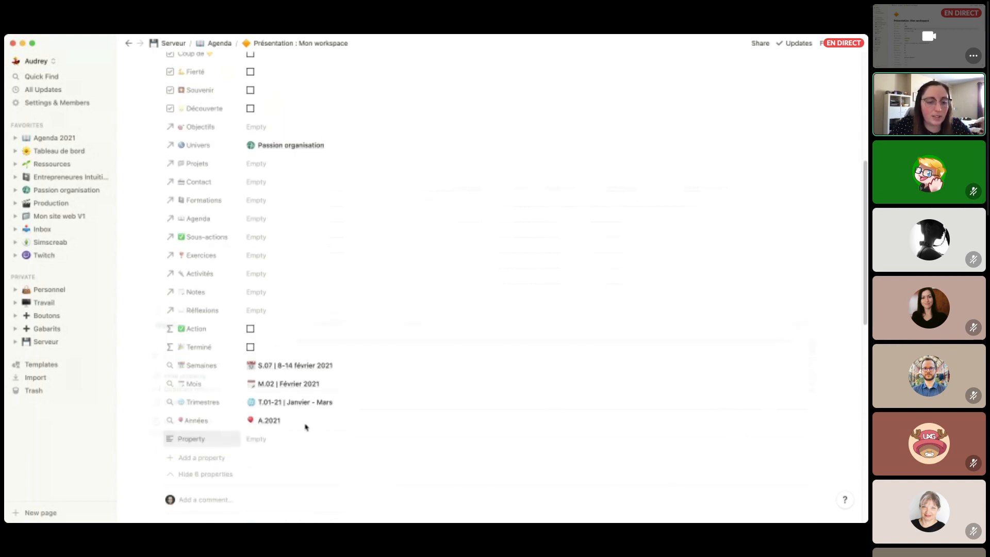
mouse_move(253, 342)
text(agenda 2)
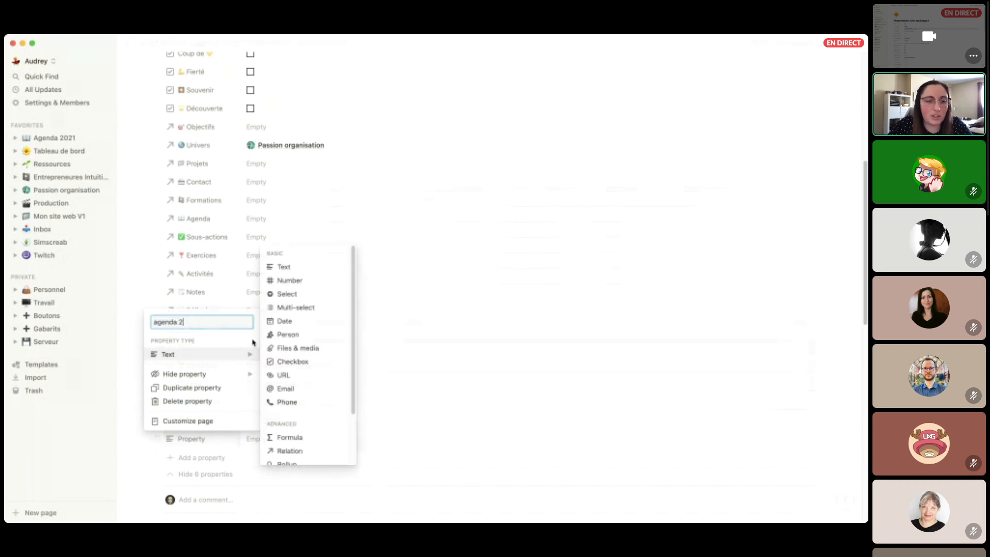
View the options for making "agenda 2" a relation to the Agenda database in Serveur, without creating the relation.
scroll(308, 369, down, 1)
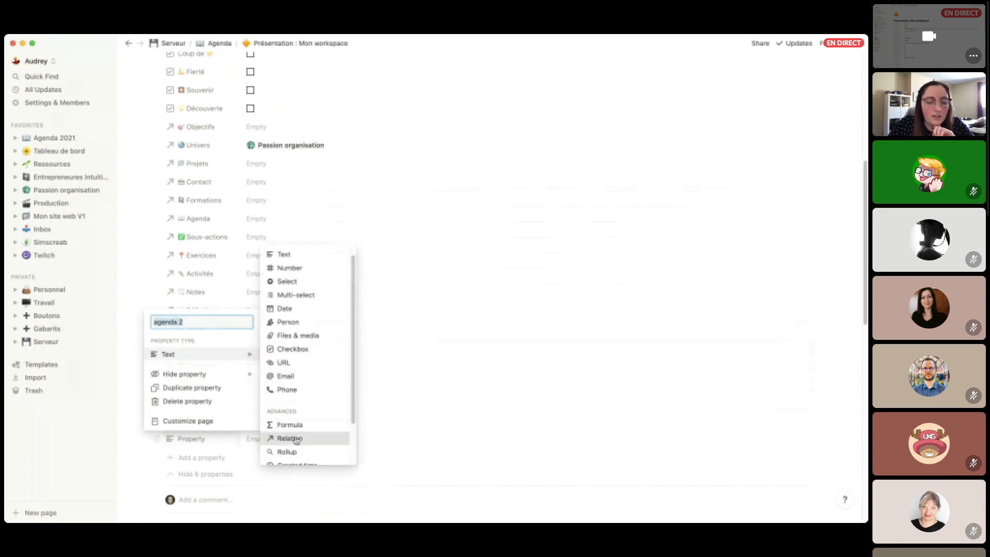
click(294, 438)
click(423, 283)
text(agenda)
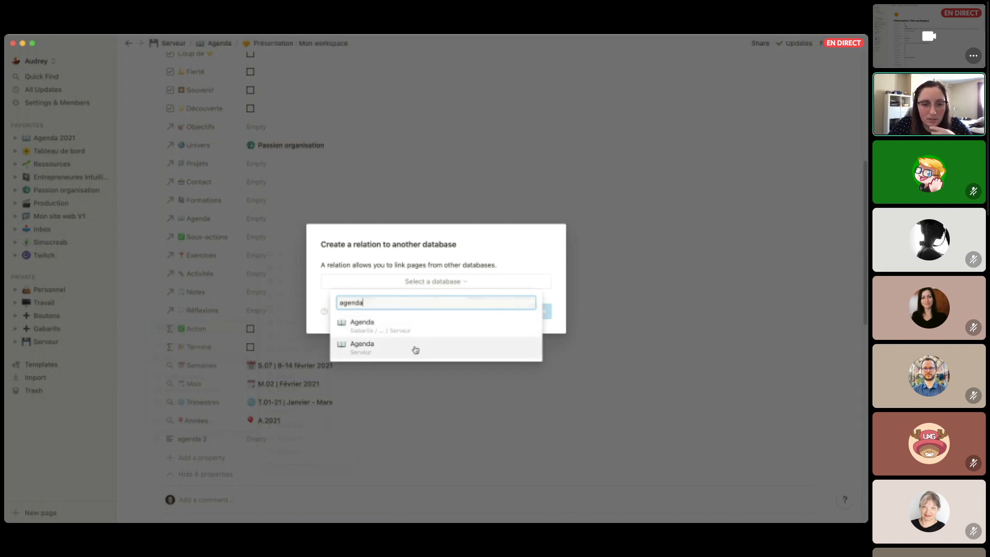
click(448, 345)
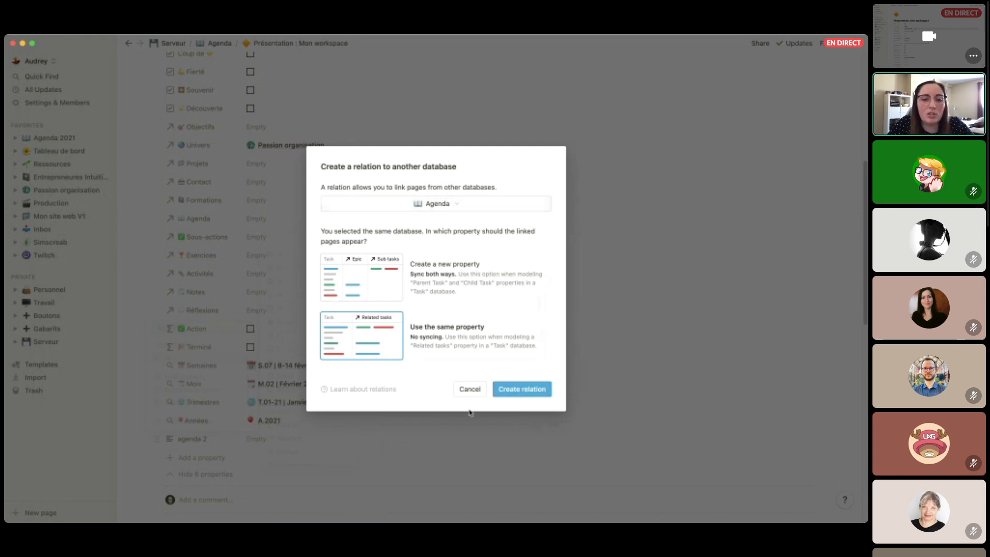
click(470, 390)
Hide the extra properties and delete the "agenda 2" property from the database.
scroll(293, 305, down, 1)
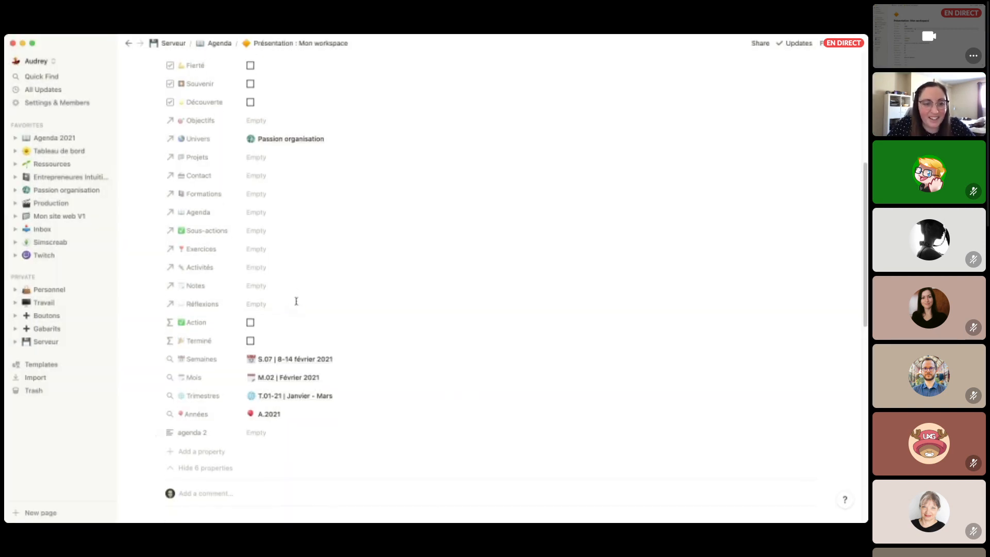
click(206, 462)
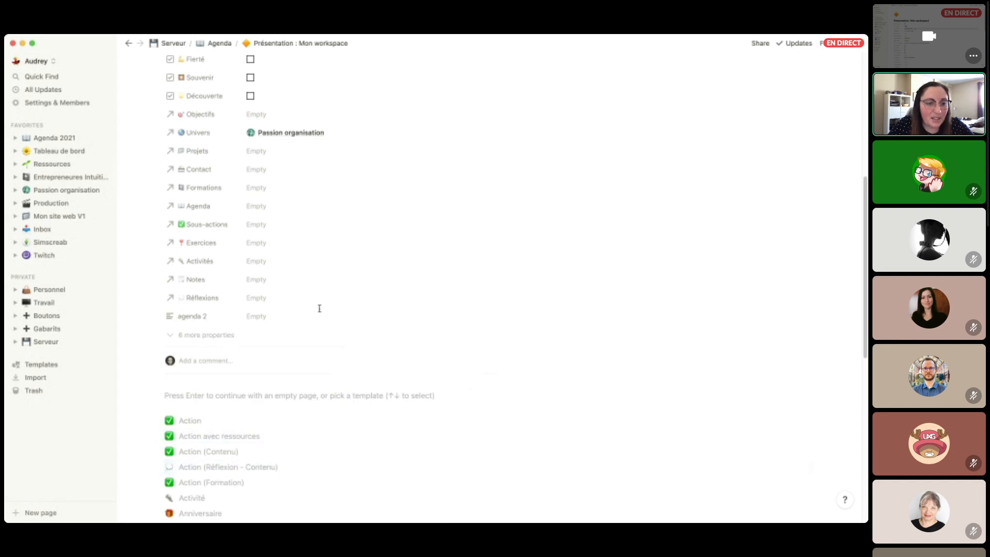
click(161, 319)
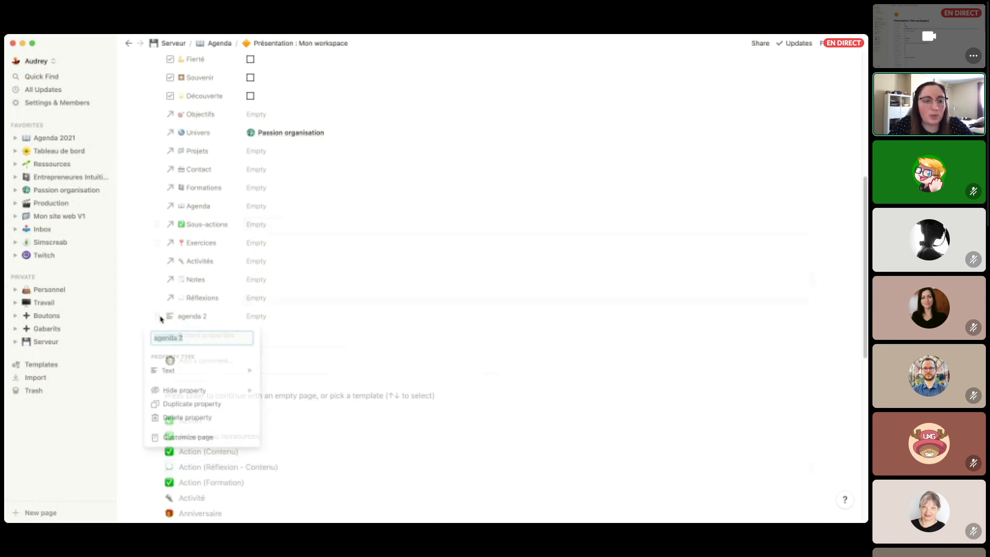
click(192, 426)
click(423, 288)
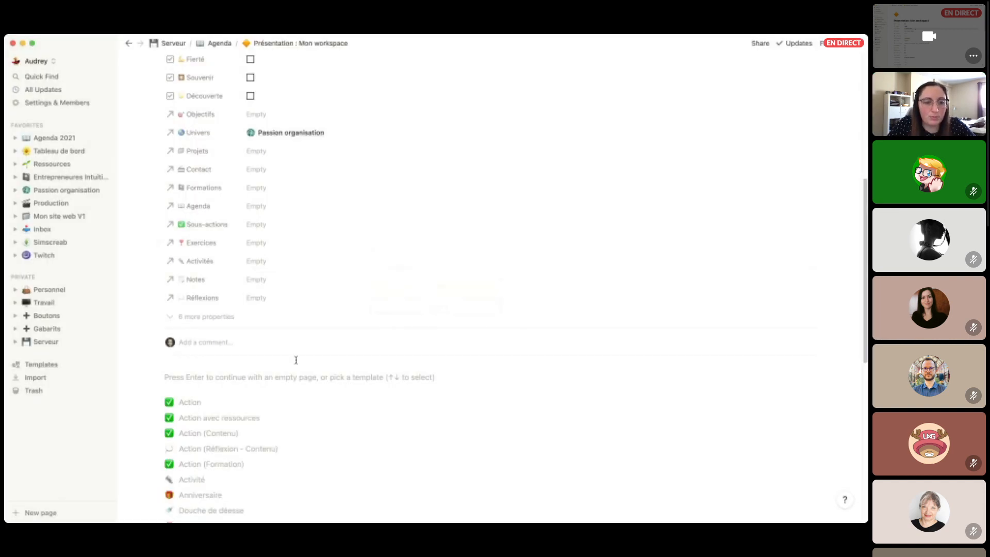
Look through the Agenda database's page templates and open the Action template for editing.
scroll(296, 360, down, 5)
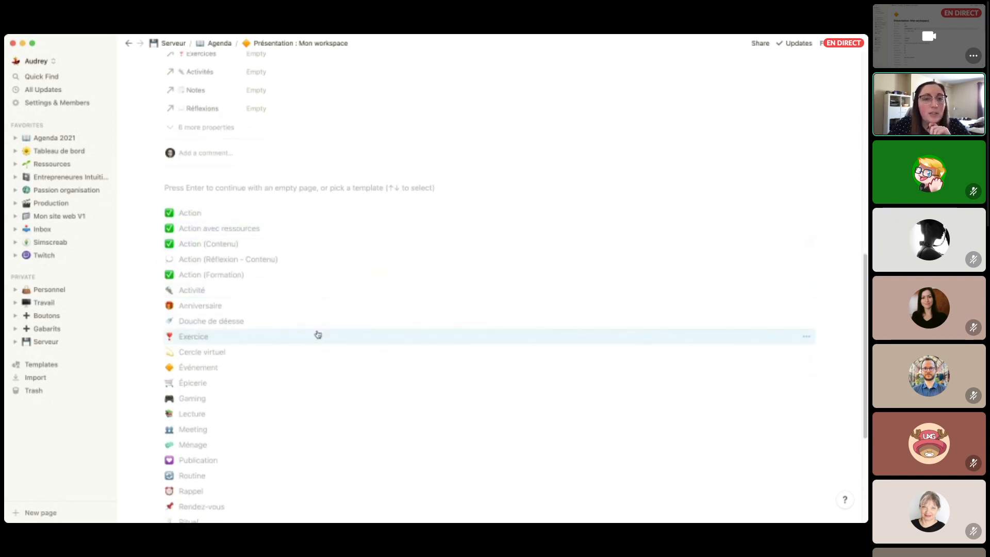
scroll(288, 212, down, 2)
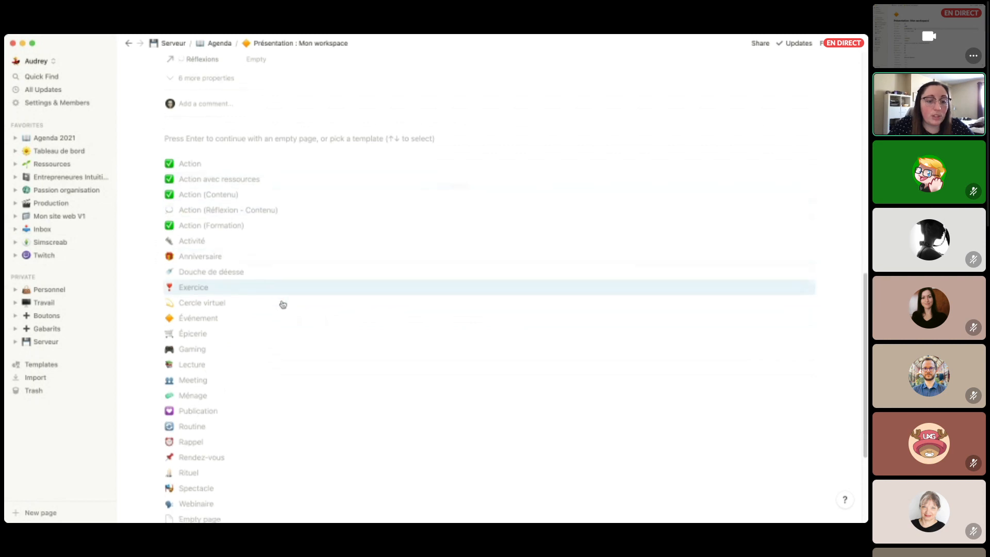
scroll(283, 304, down, 1)
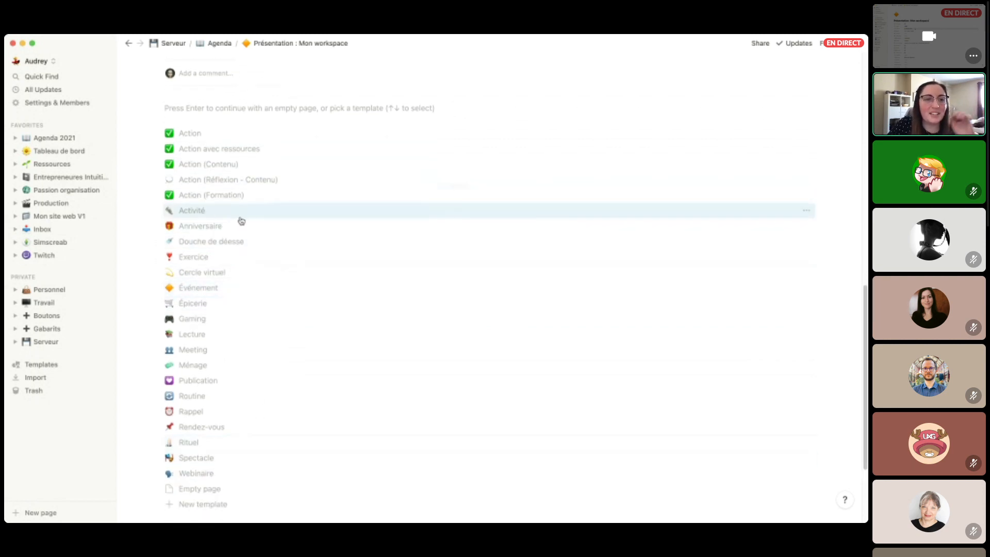
click(806, 134)
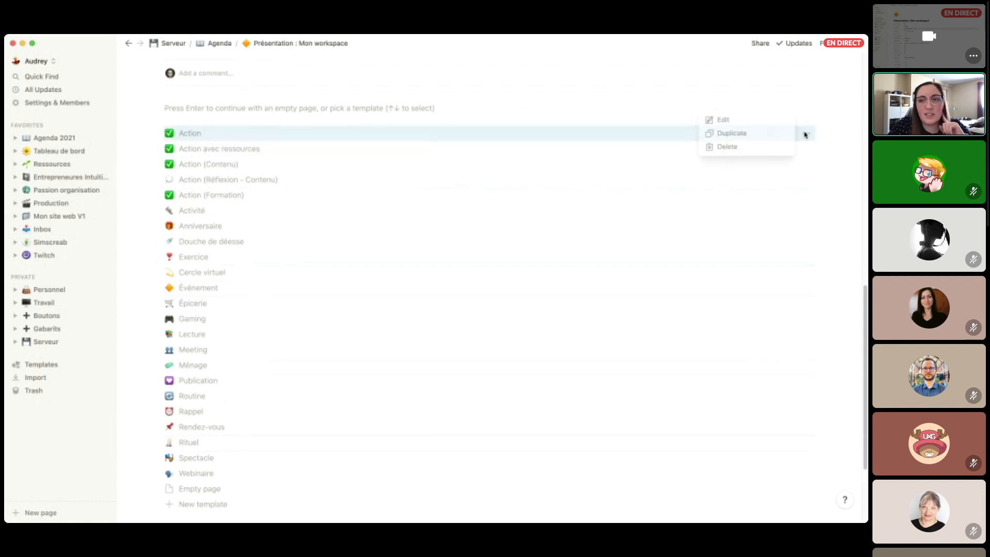
click(718, 120)
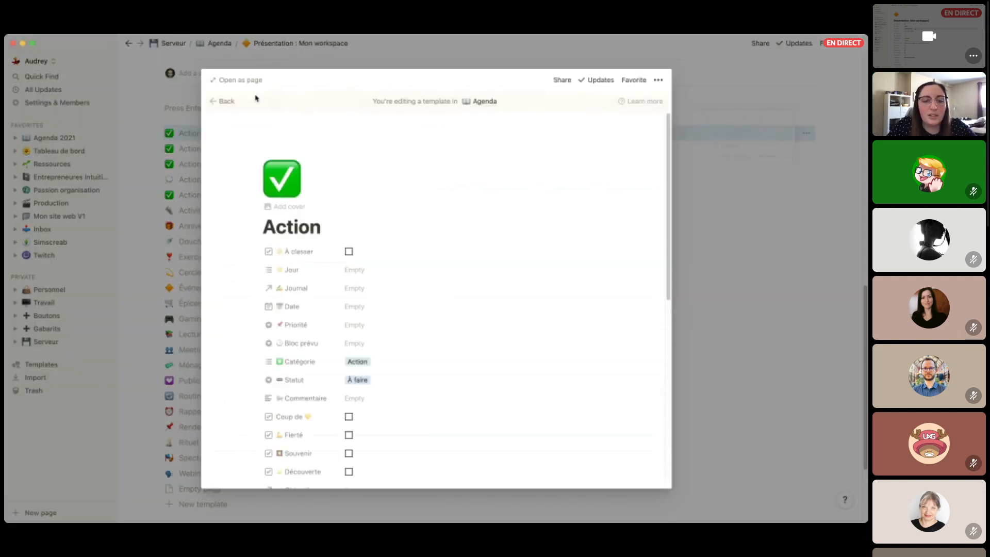
Open the Action template as a full page, examine its properties and À faire section, and return to the presentation page.
click(241, 80)
scroll(392, 211, down, 10)
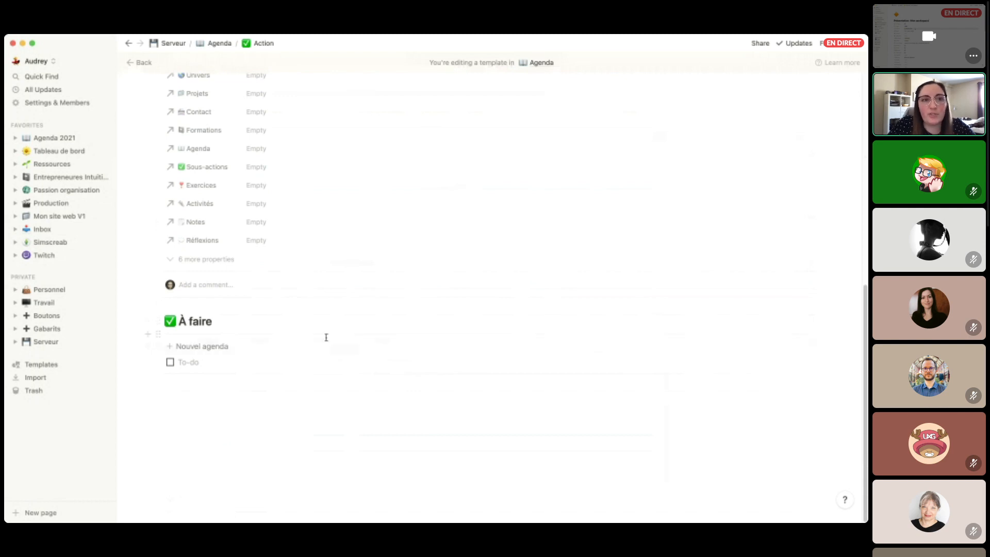
key(super+[)
click(692, 230)
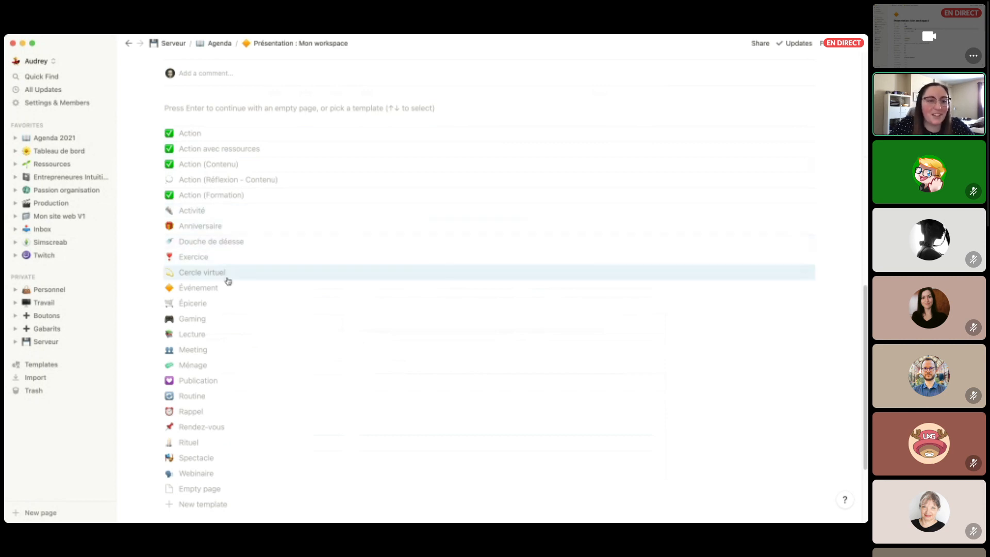
Look through the page template list and apply the Événement template to the presentation page, then check its properties and body.
scroll(230, 287, down, 1)
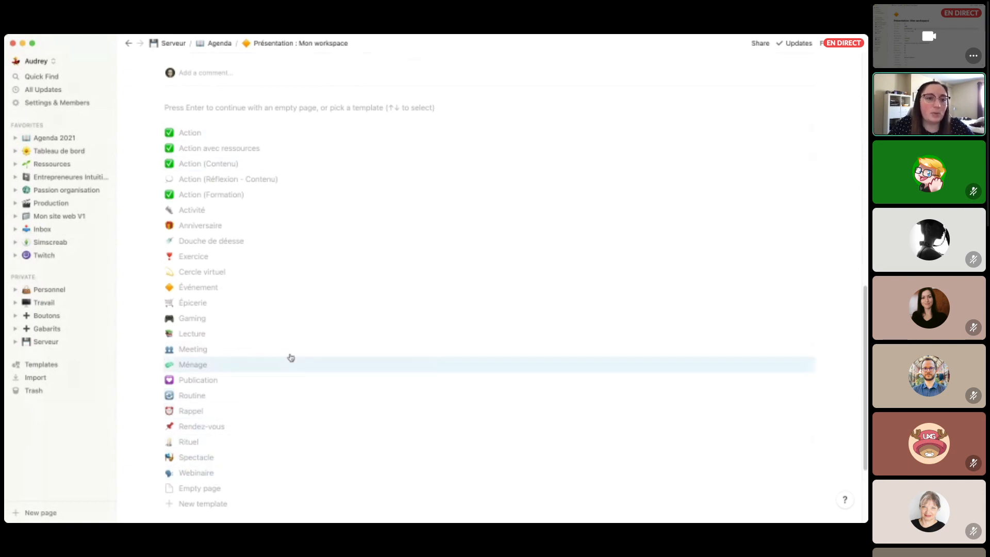
scroll(289, 358, up, 1)
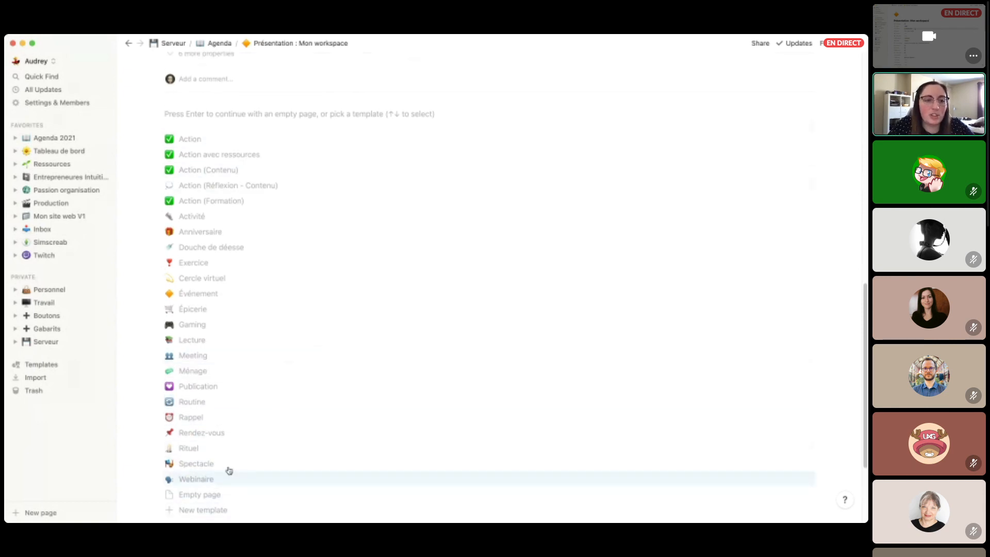
scroll(286, 350, up, 10)
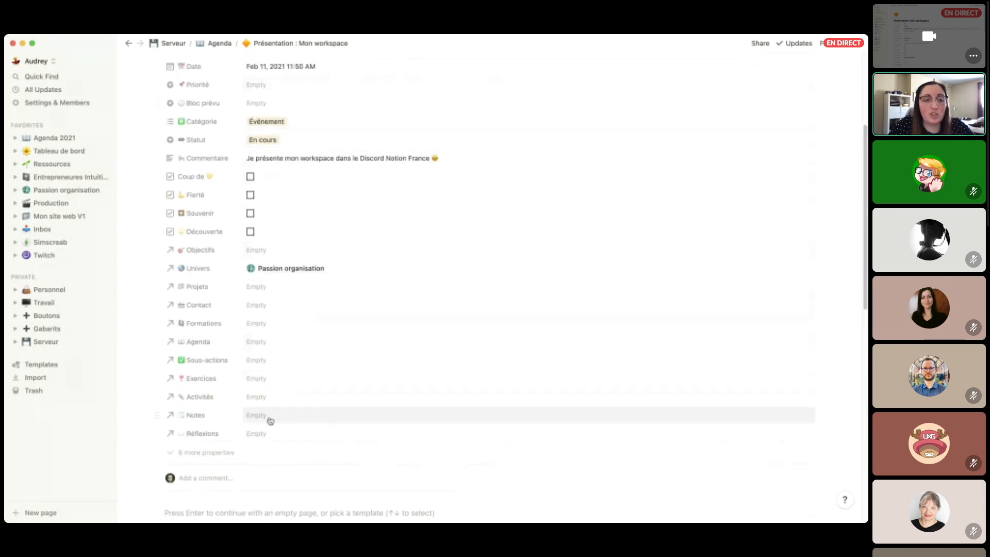
scroll(285, 398, down, 7)
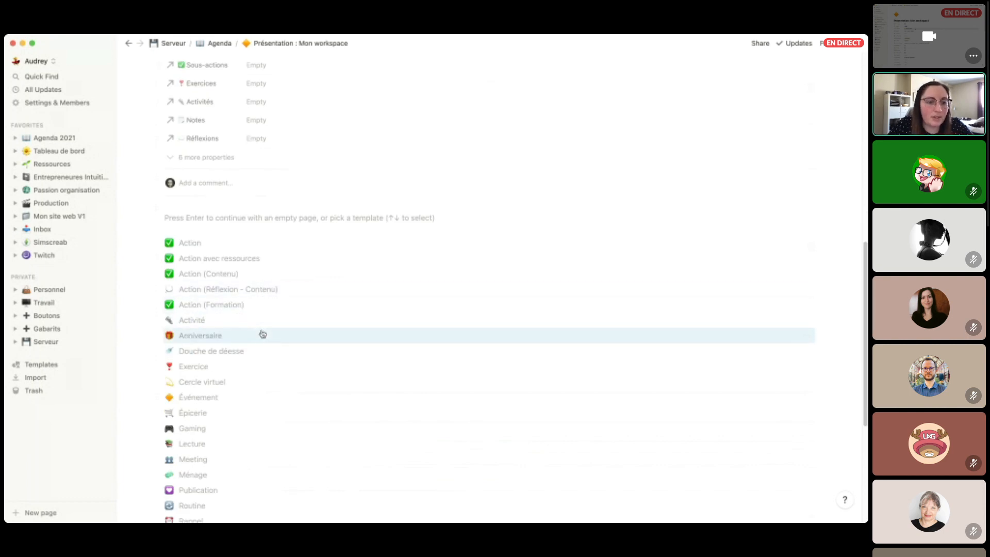
scroll(263, 334, up, 1)
click(206, 403)
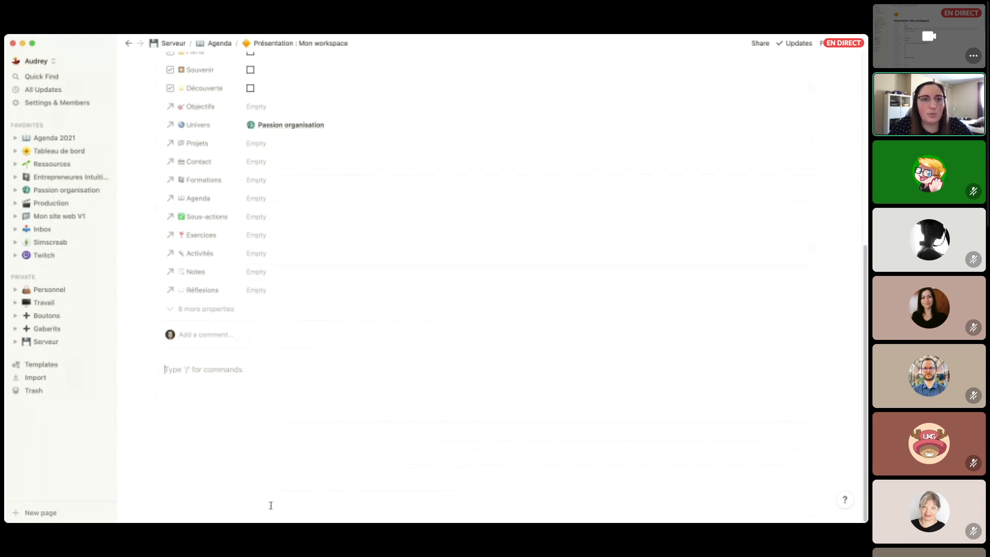
scroll(300, 335, up, 5)
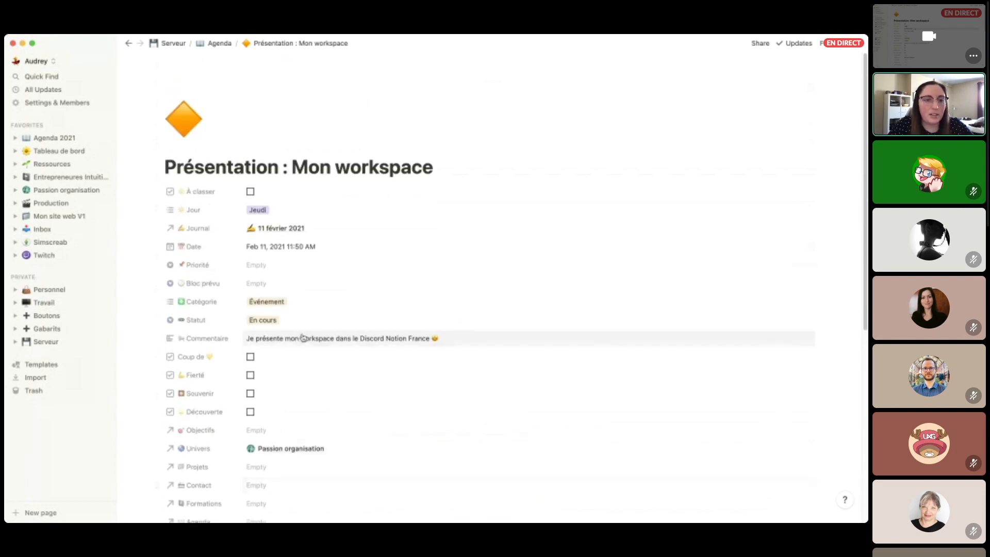
scroll(248, 371, down, 5)
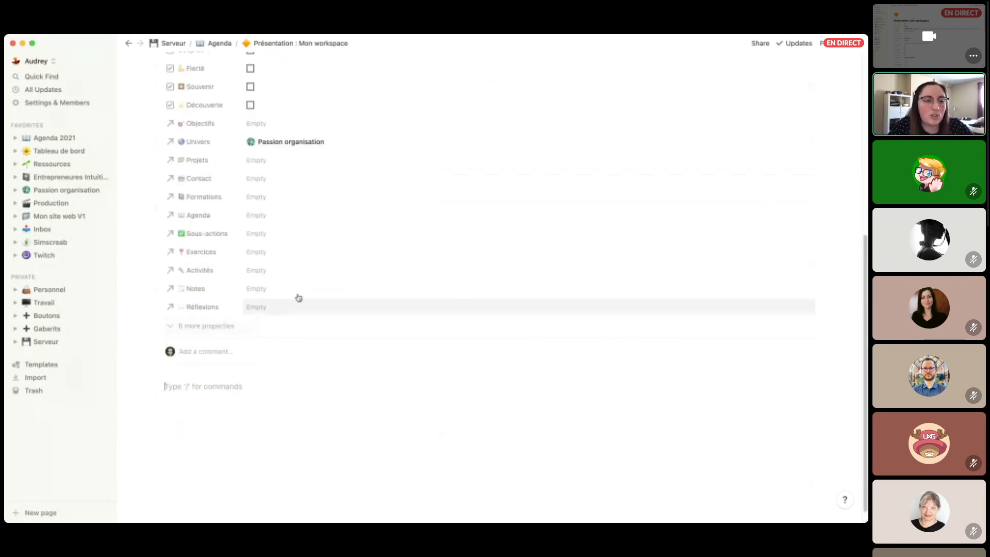
Go back to Agenda 2021 and open the Thursday entry "7 Day Easy Yoga Flow [6/7]" from the weekly schedule as a full page.
scroll(315, 292, up, 5)
click(55, 138)
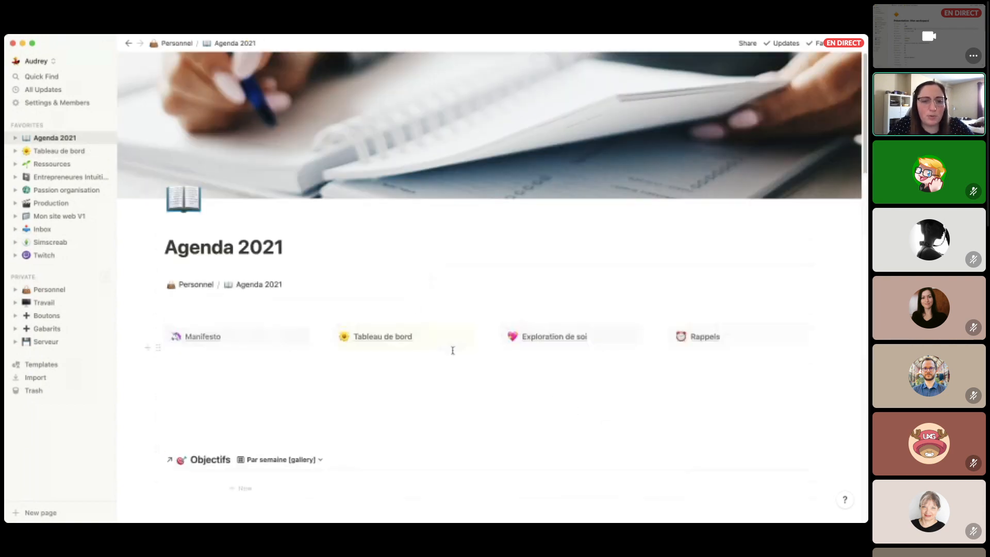
scroll(451, 338, down, 15)
scroll(505, 334, down, 3)
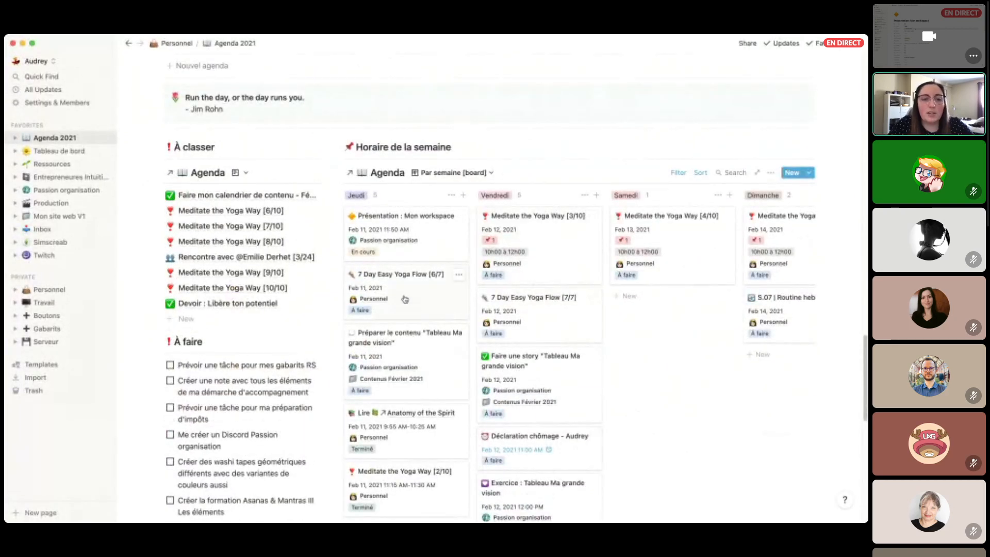
click(458, 289)
scroll(431, 249, down, 5)
click(238, 80)
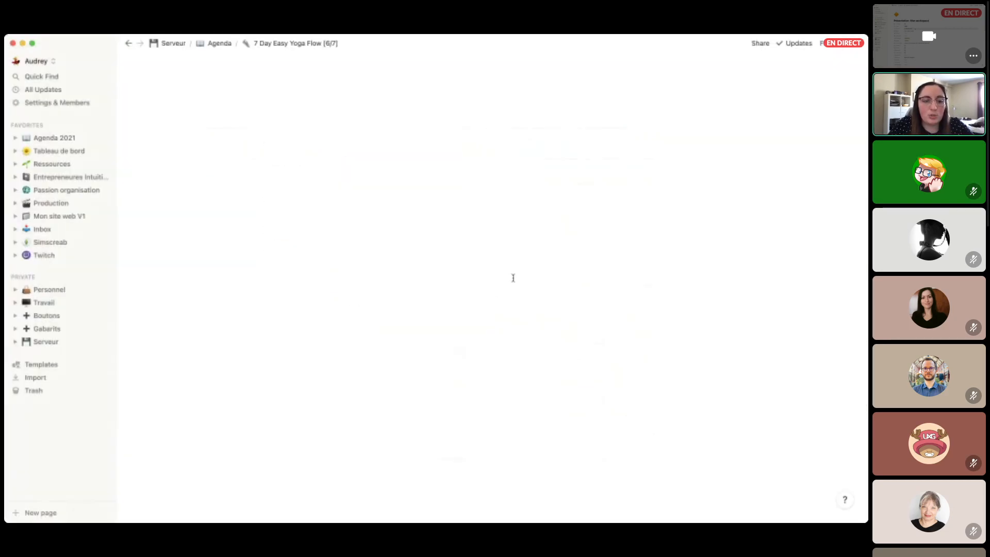
Examine the yoga entry's Journal and Activités views, its État avant and État après sections, and its properties.
scroll(441, 260, down, 10)
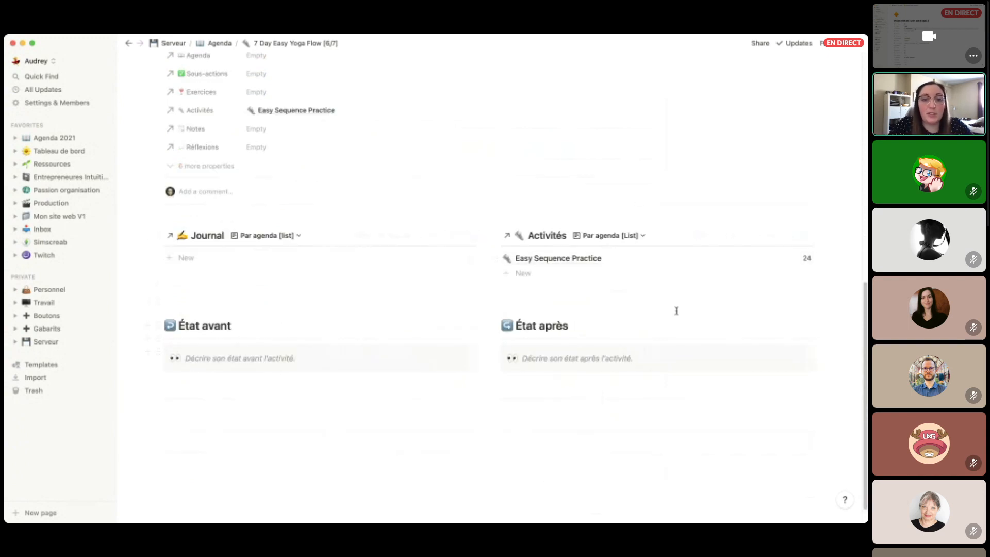
scroll(579, 283, up, 5)
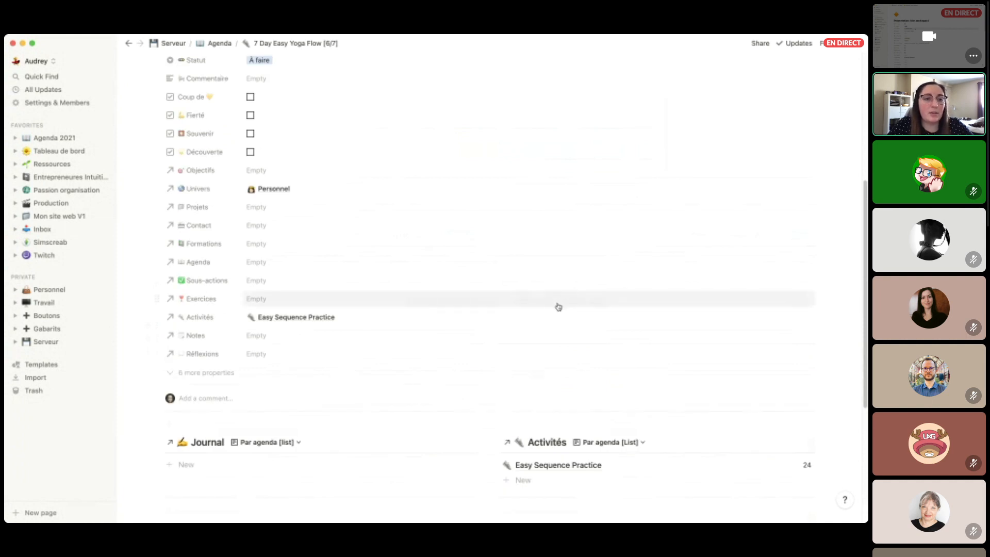
scroll(557, 302, up, 5)
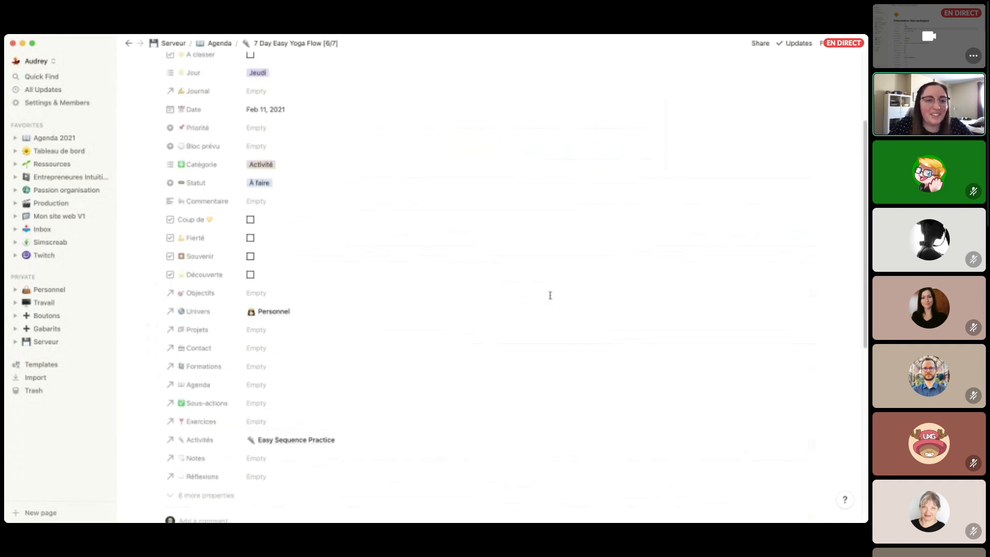
scroll(551, 300, up, 1)
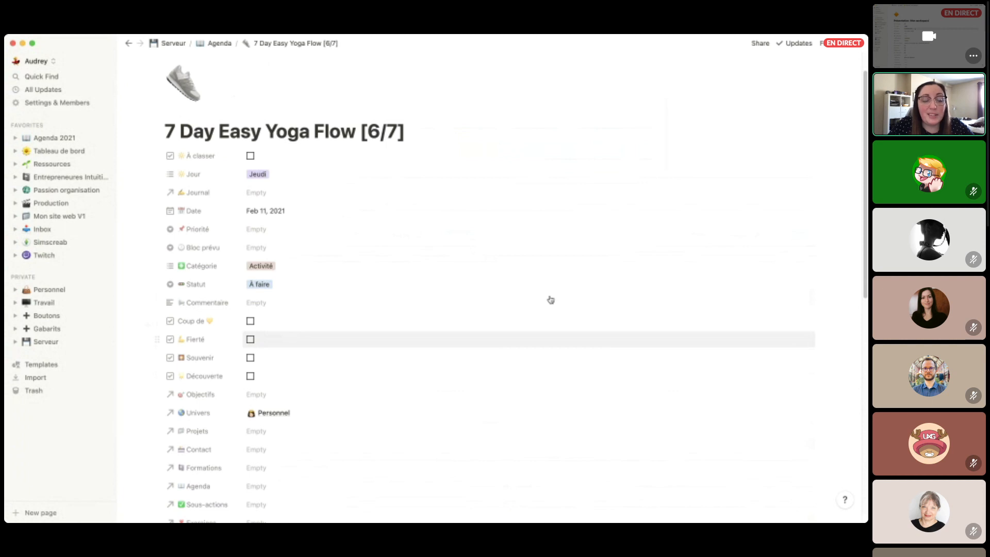
scroll(550, 300, down, 5)
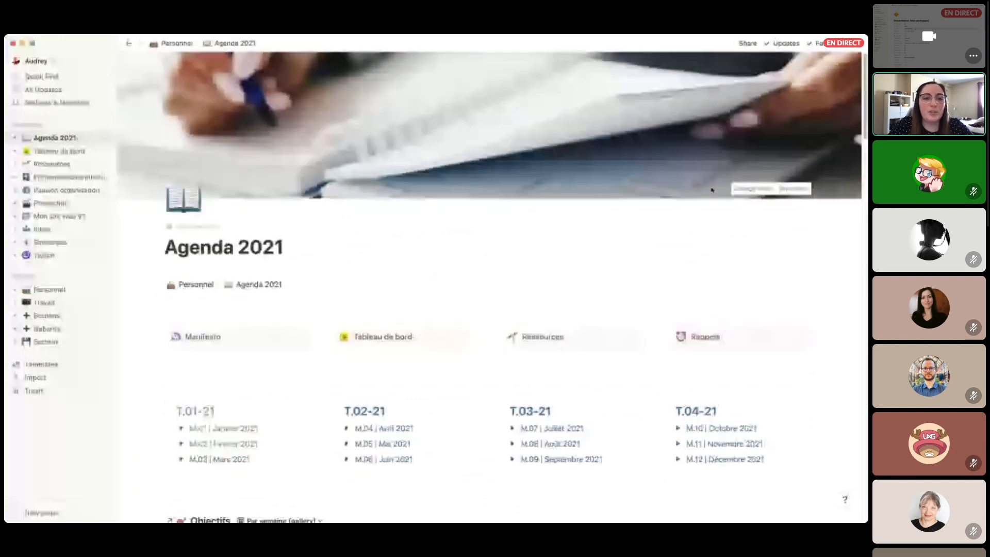
Look through Agenda 2021 from the quarterly links and objectives, past the routines and journal, to the weekly schedule and À faire list.
scroll(425, 248, down, 5)
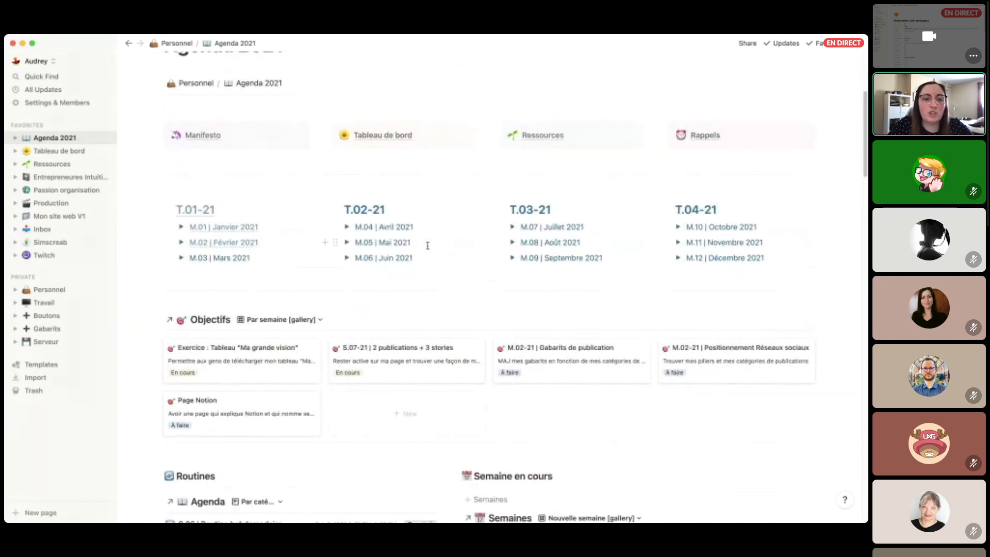
scroll(428, 246, down, 15)
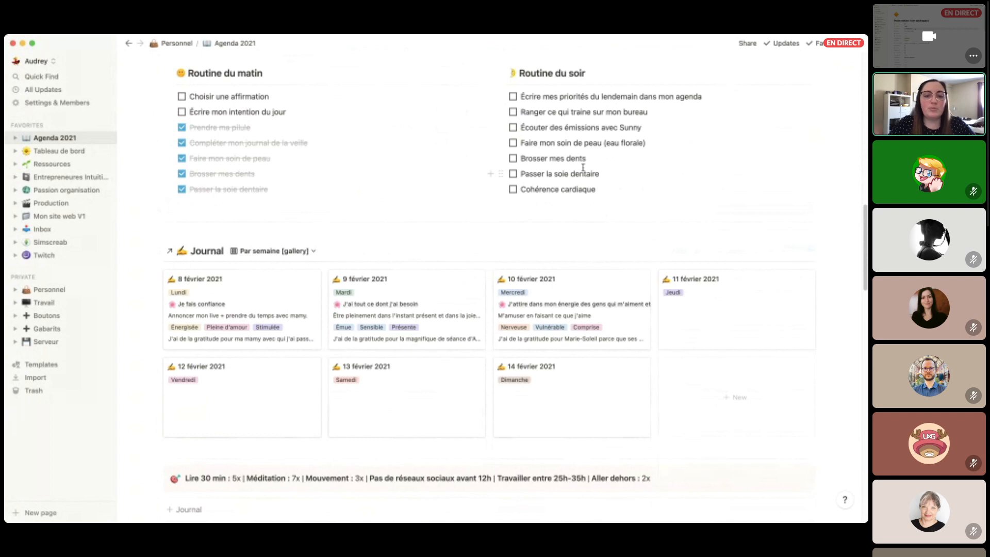
scroll(538, 294, down, 4)
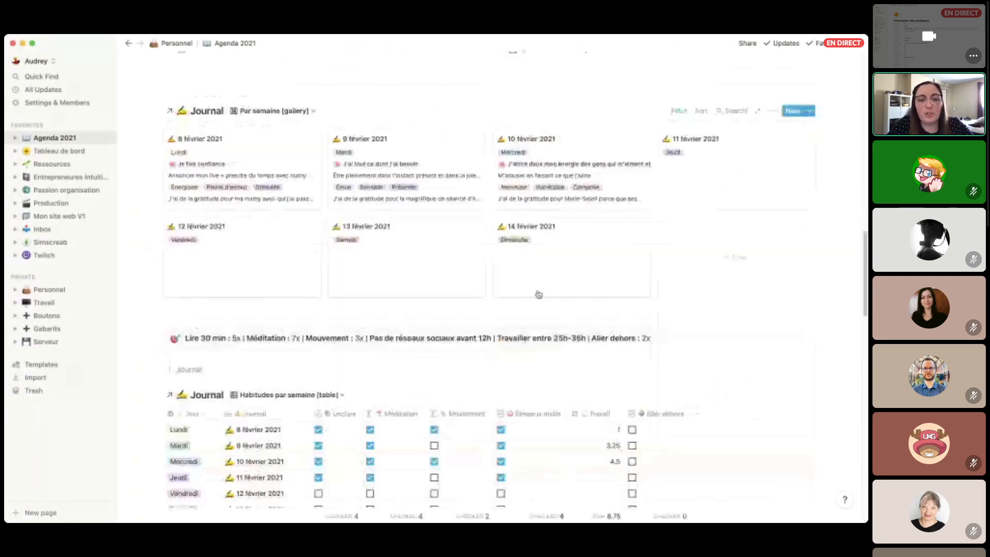
scroll(538, 294, down, 12)
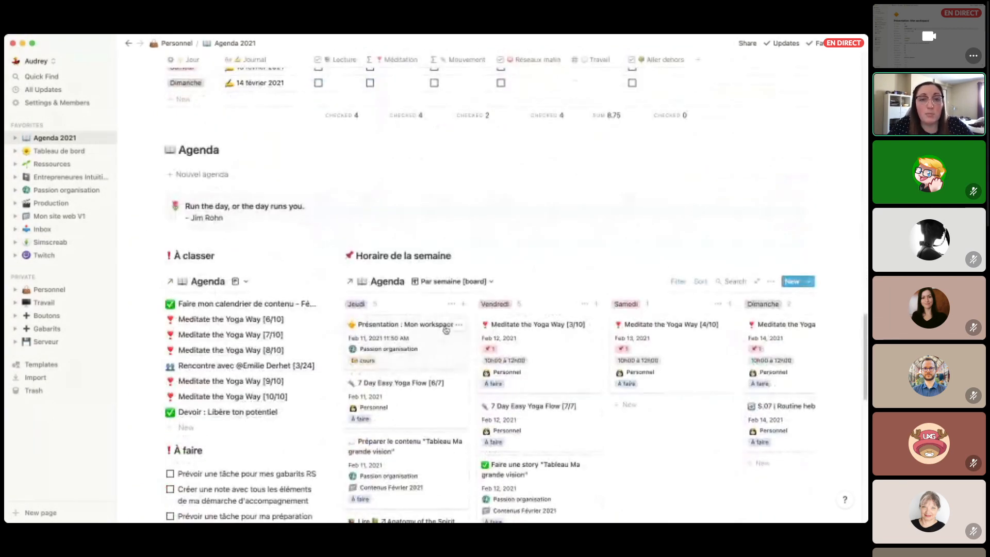
scroll(446, 330, down, 3)
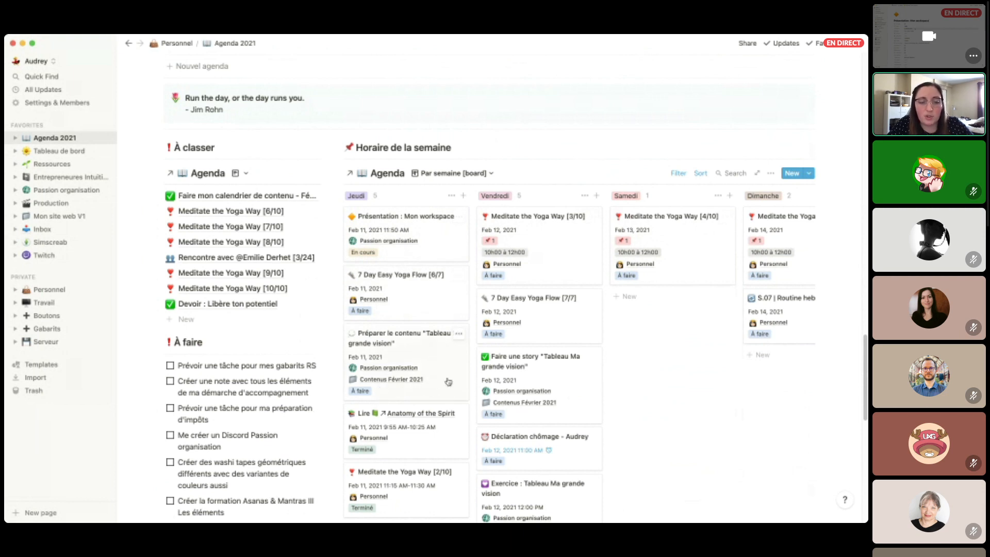
scroll(448, 382, down, 2)
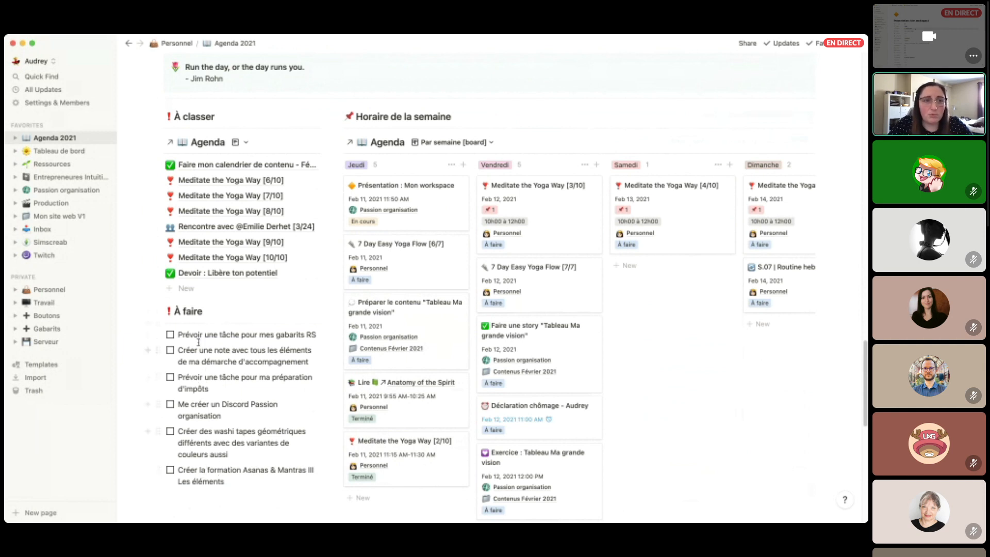
Try to move the to-do "Prévoir une tâche pour mes gabarits RS" from the À faire list into the weekly schedule board.
drag(172, 330, 172, 338)
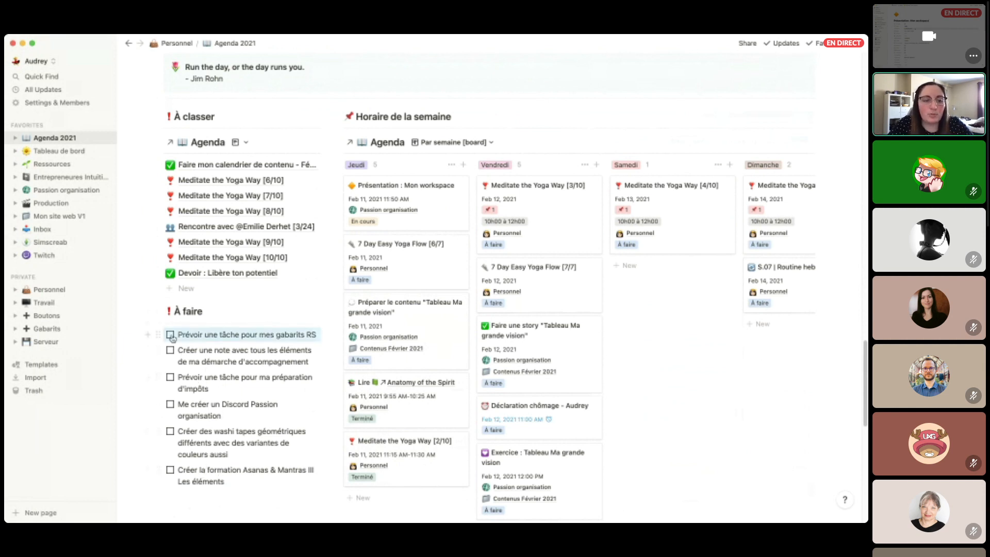
click(236, 375)
drag(163, 338, 499, 256)
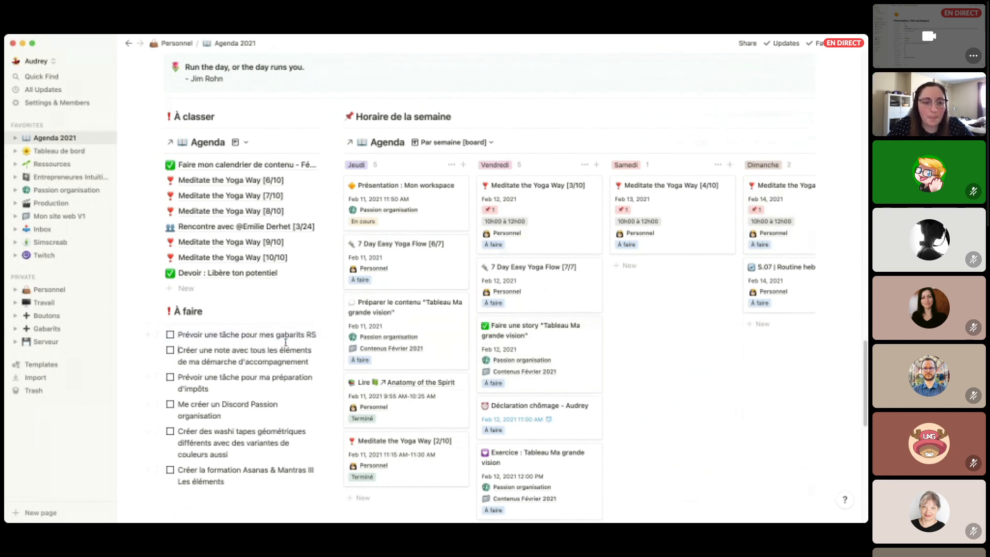
Look over the Braindump section with its Réflexions board and view the filters of the Notes gallery.
scroll(309, 351, down, 5)
scroll(380, 369, down, 1)
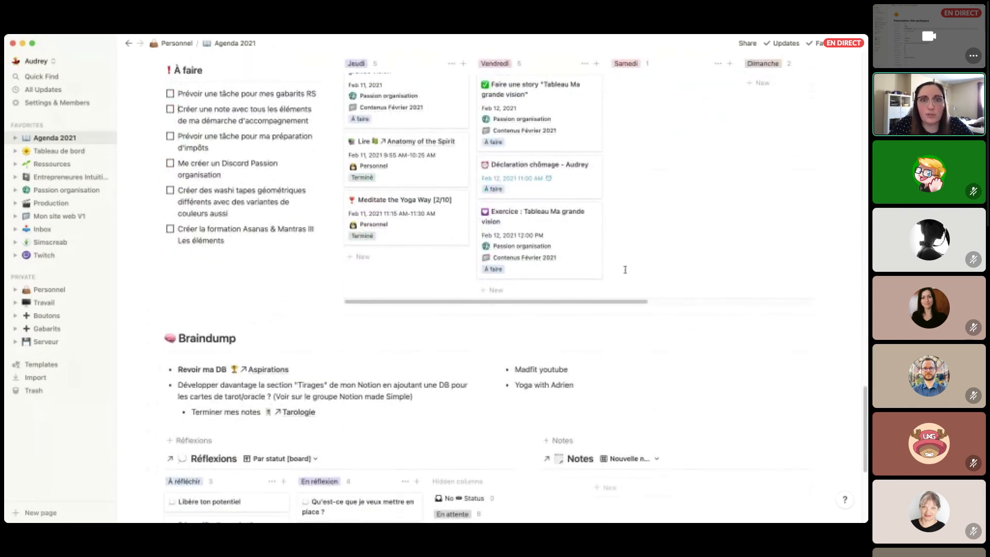
scroll(468, 347, down, 3)
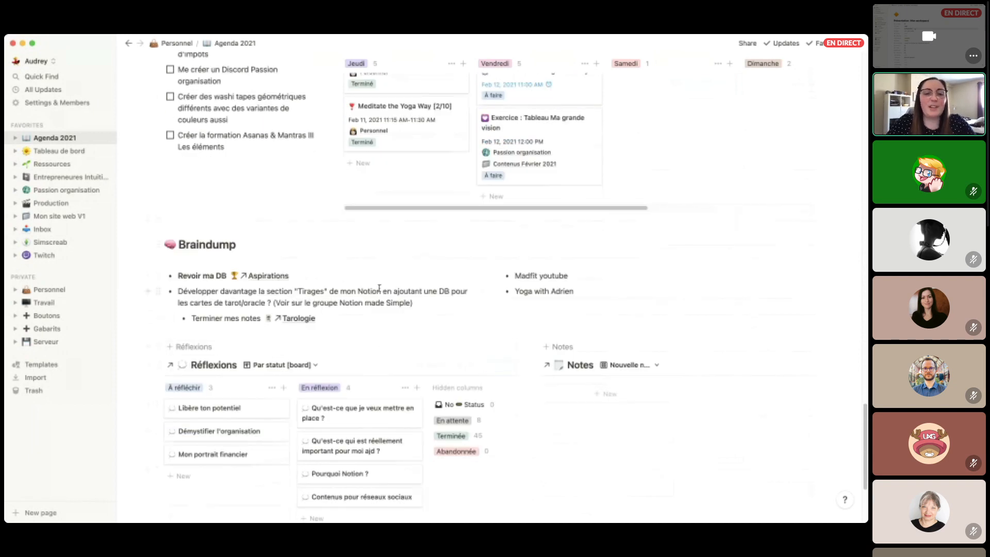
scroll(309, 392, down, 3)
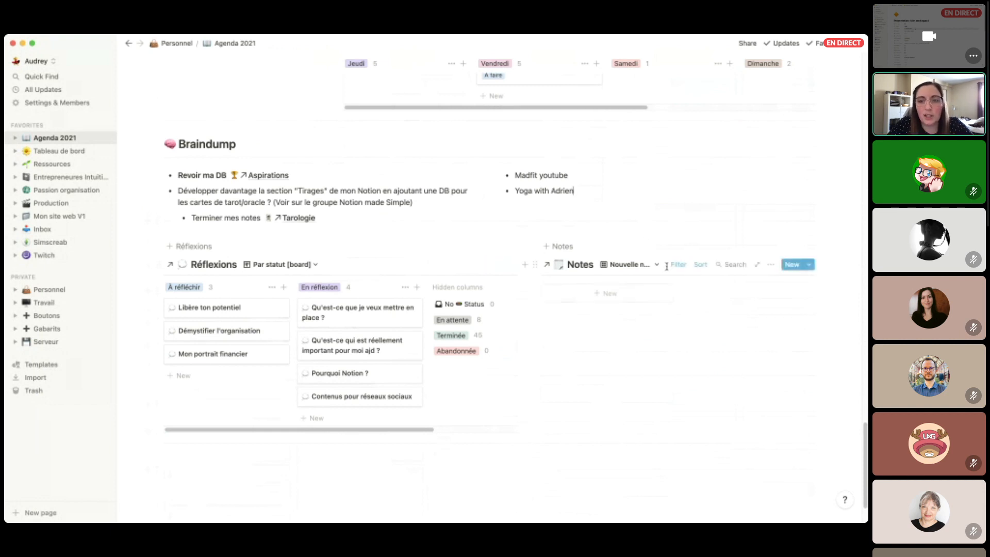
click(678, 265)
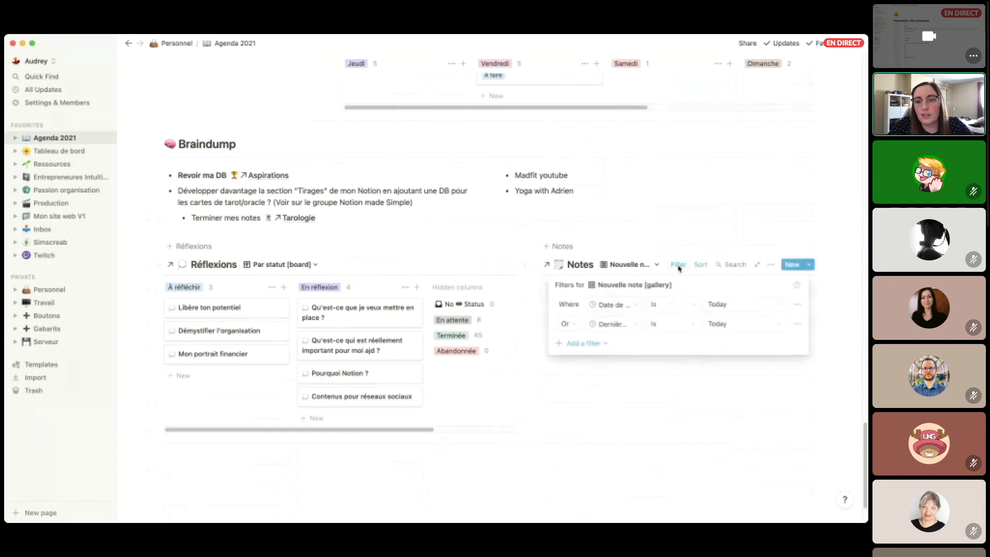
click(673, 236)
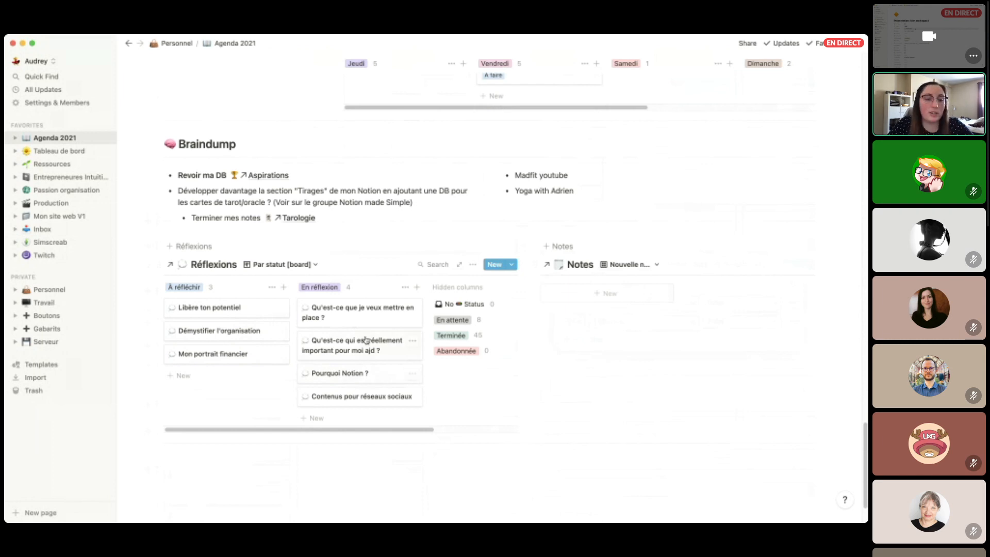
Review the Braindump ideas again and return to the Agenda section above the weekly schedule.
scroll(374, 295, up, 2)
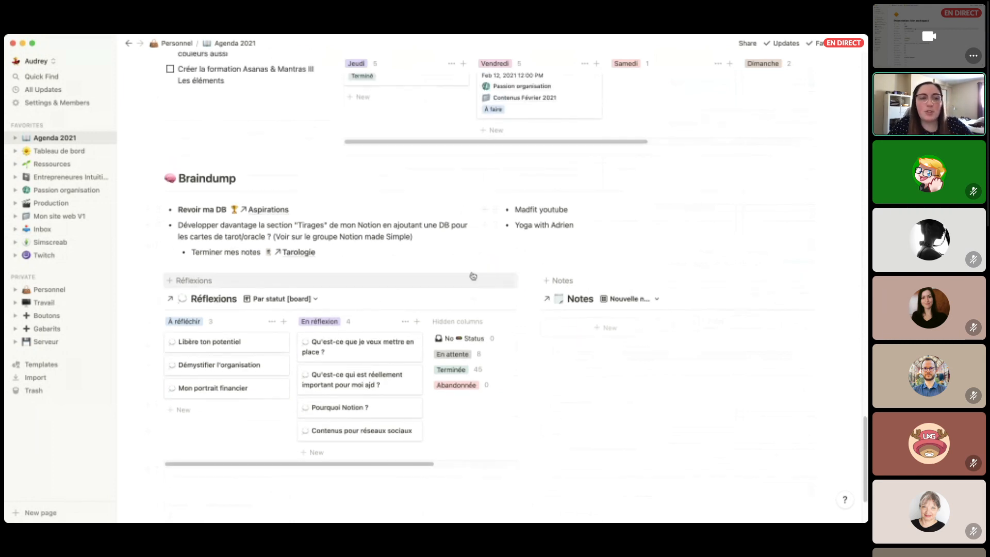
scroll(336, 238, up, 1)
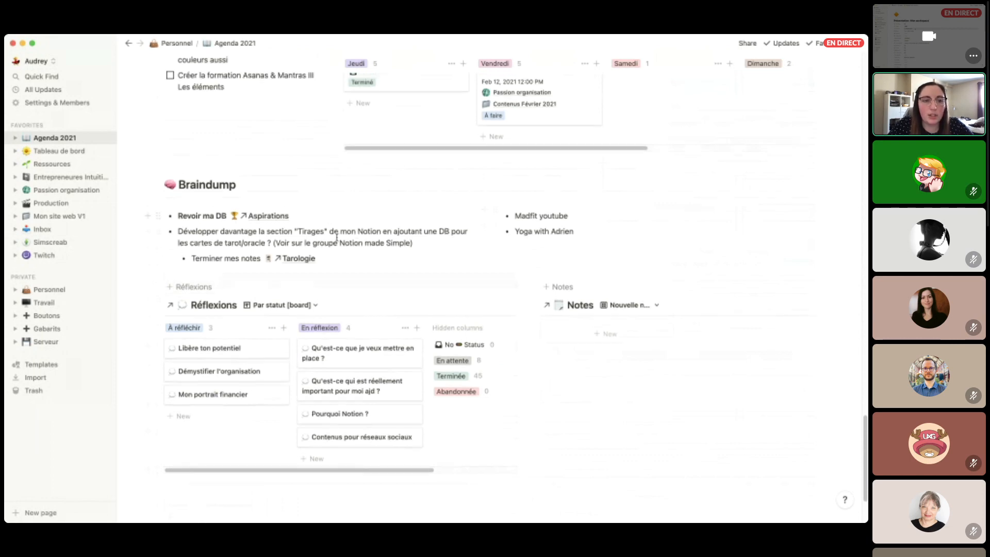
scroll(337, 237, up, 10)
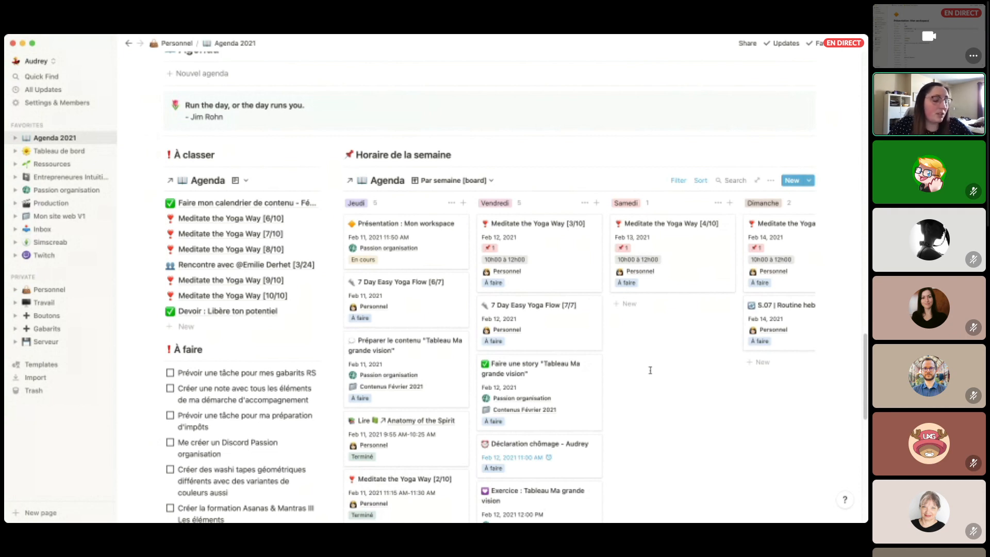
scroll(650, 370, up, 5)
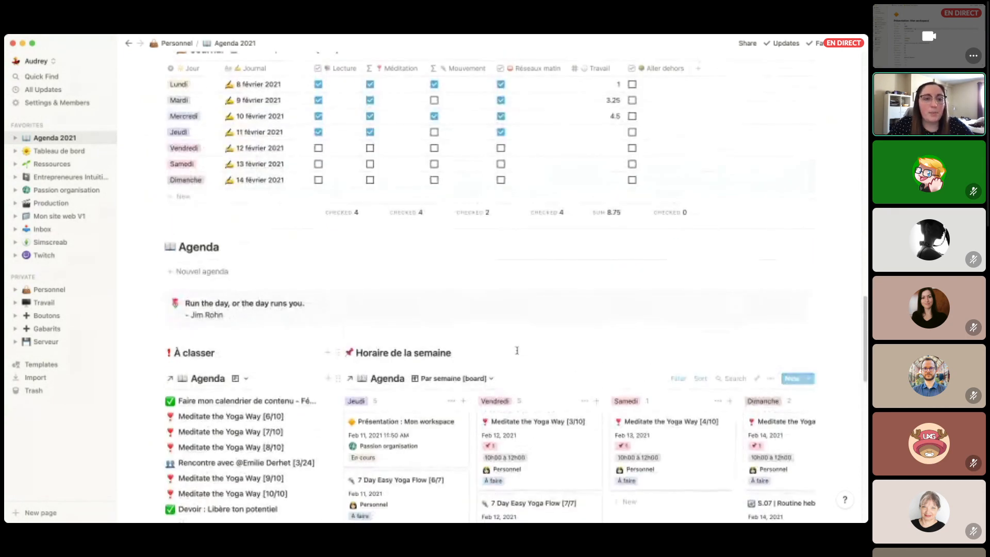
click(468, 353)
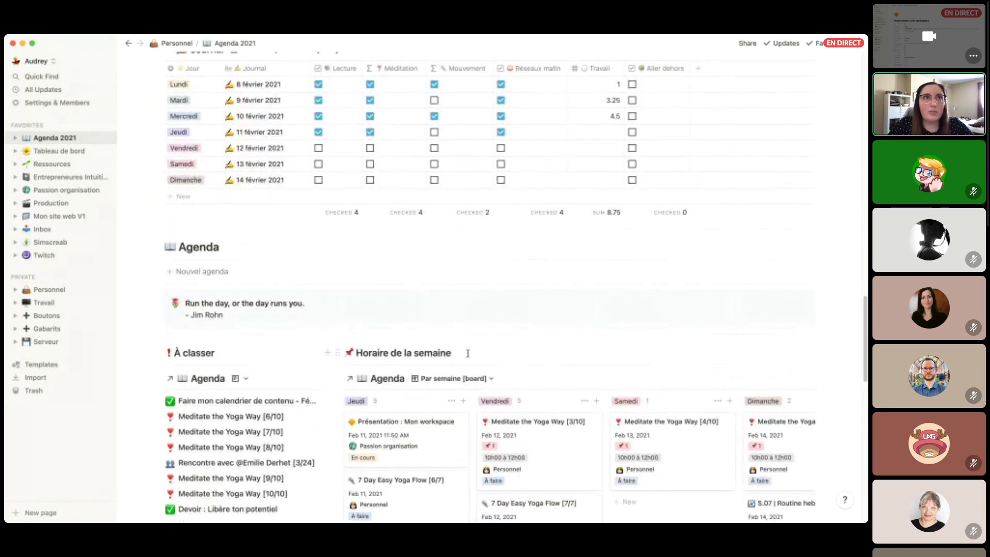
Open the Serveur page and look over its Bases de données principales section.
scroll(469, 353, up, 1)
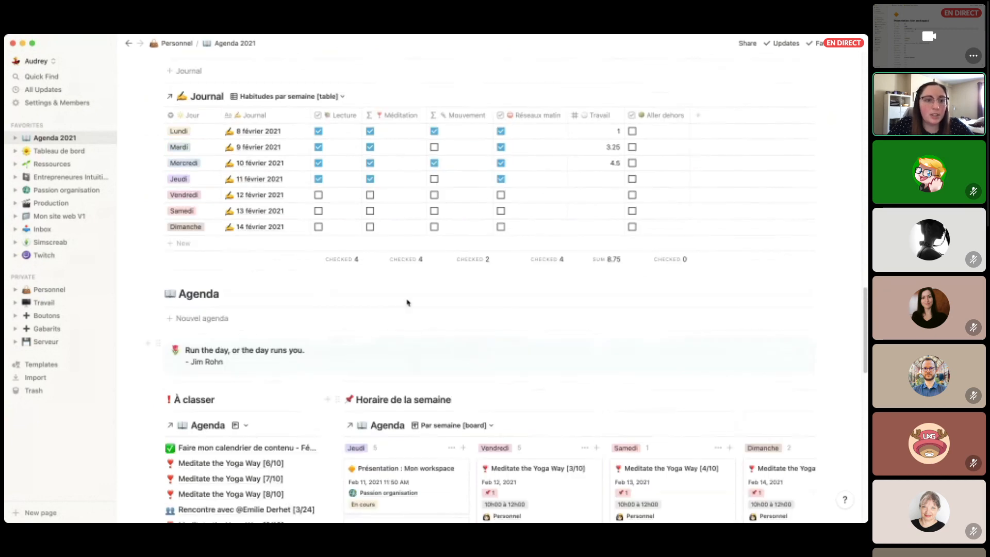
scroll(512, 170, up, 15)
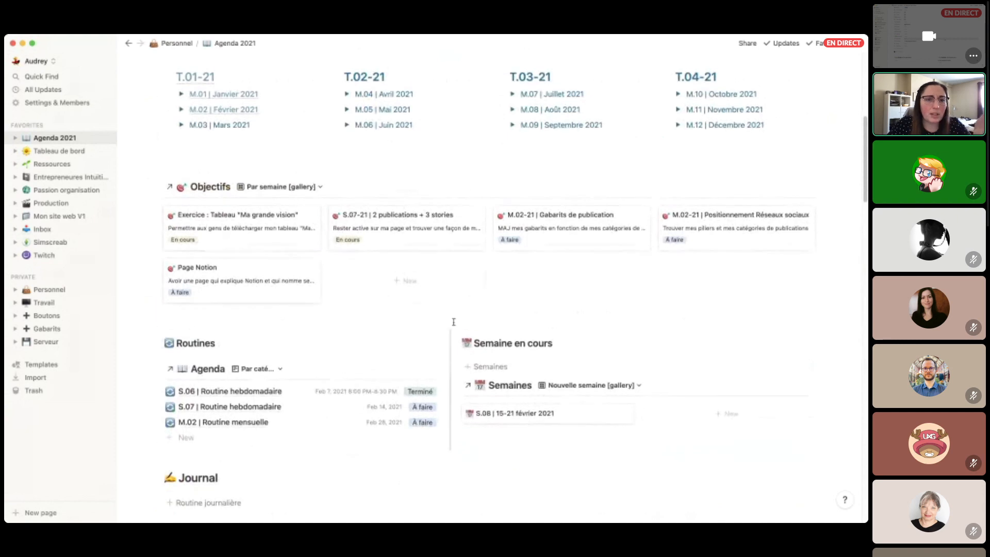
scroll(513, 304, up, 3)
click(62, 344)
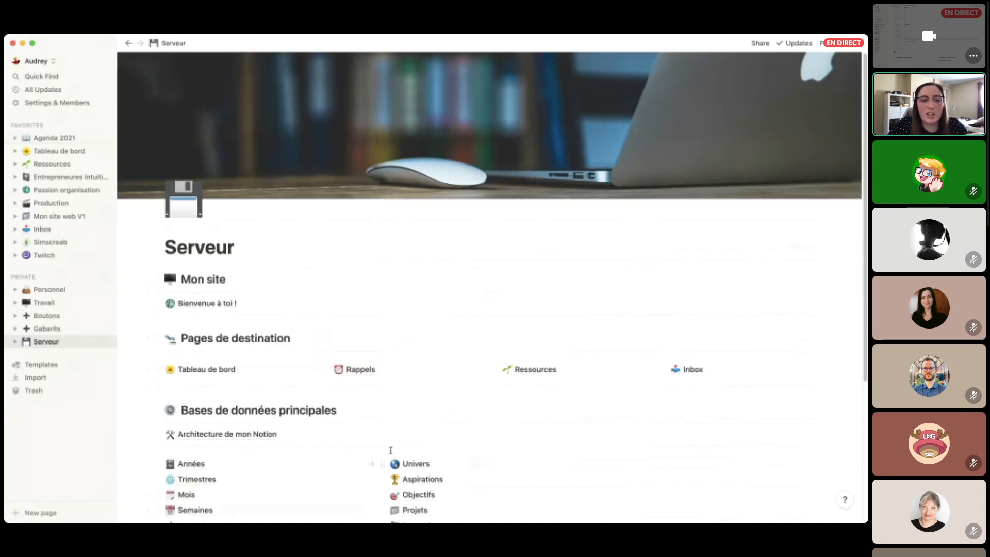
scroll(413, 443, down, 2)
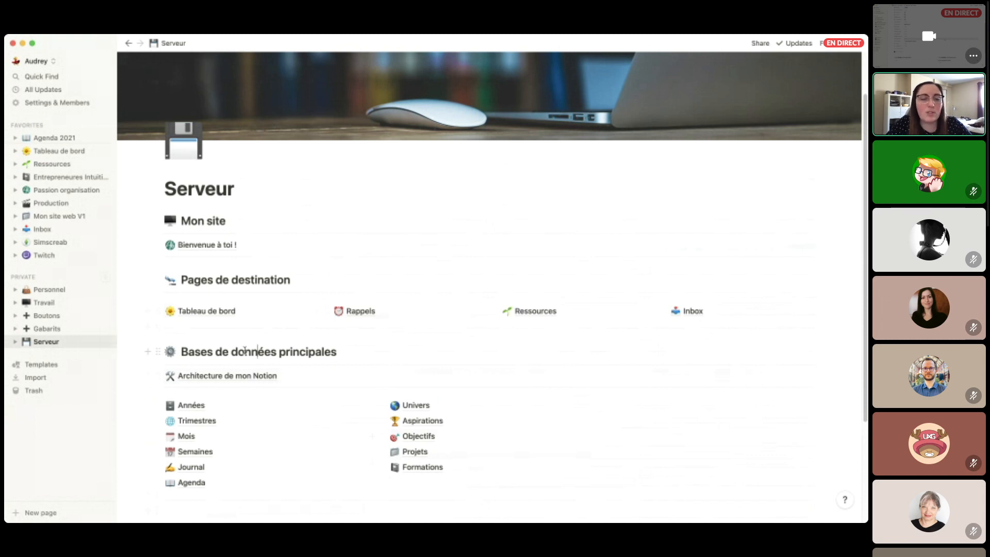
Revisit the Agenda 2021 page, and open the Agenda database listed on the Serveur page.
click(55, 137)
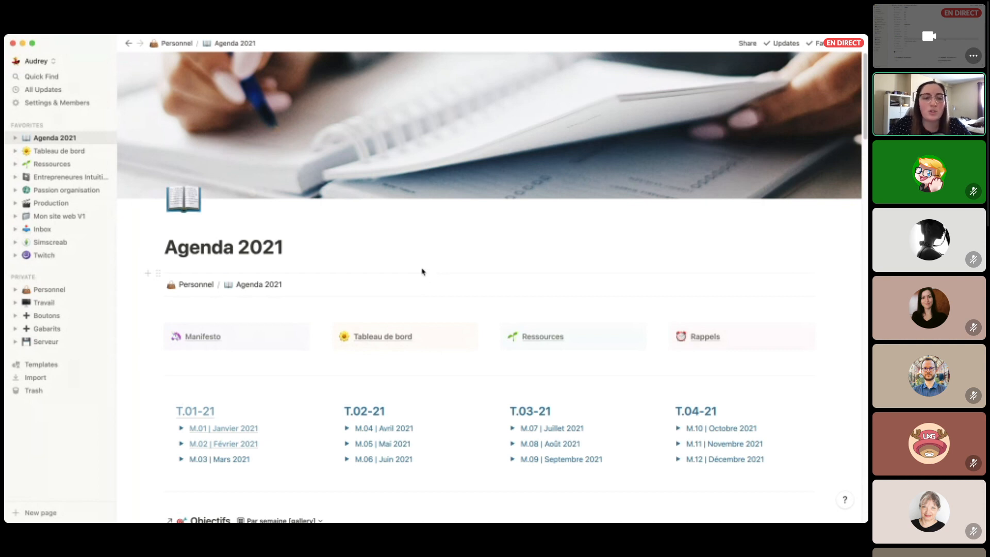
click(46, 342)
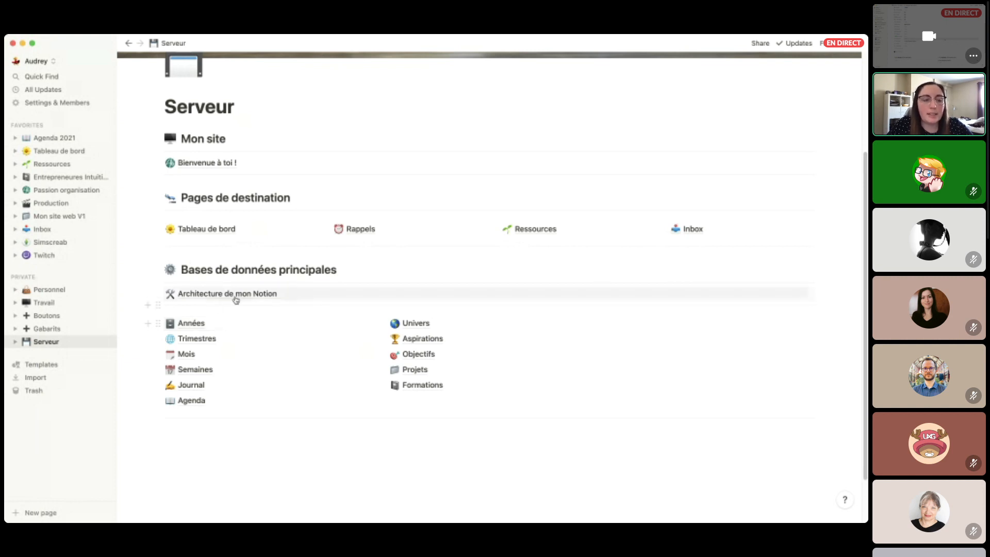
click(205, 401)
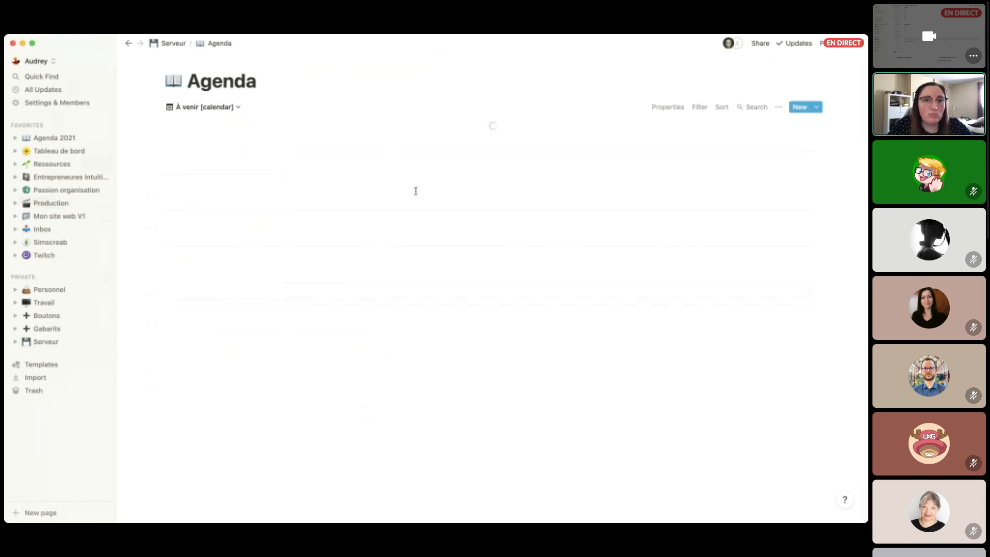
Open the Passion organisation page, expand Agenda under Rendez-vous and view the filters of its calendar.
click(64, 193)
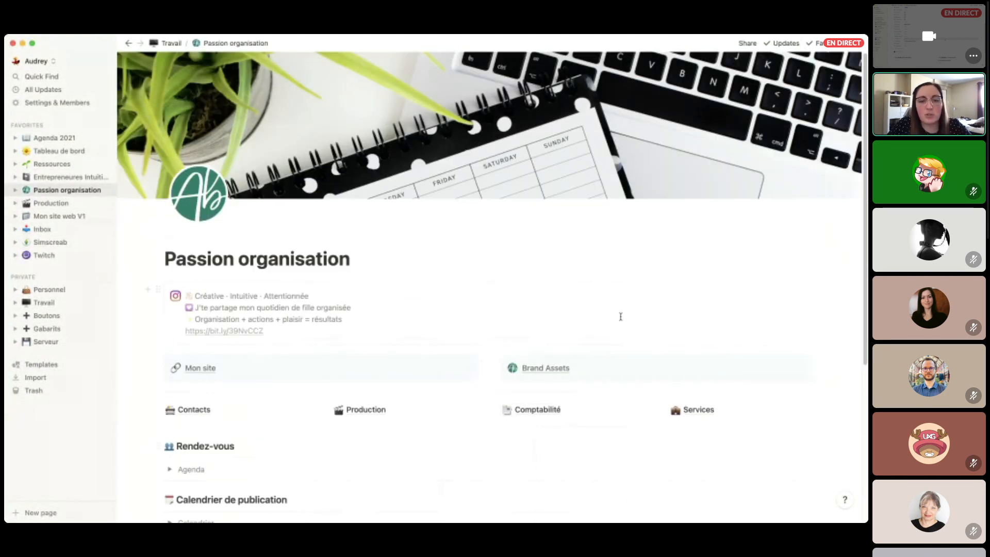
scroll(608, 309, down, 3)
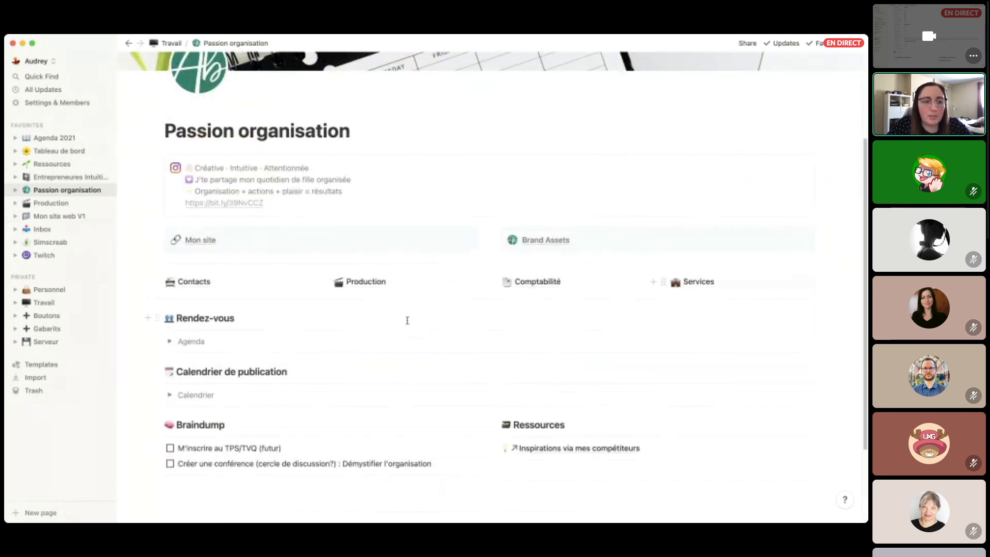
scroll(407, 318, down, 1)
click(170, 310)
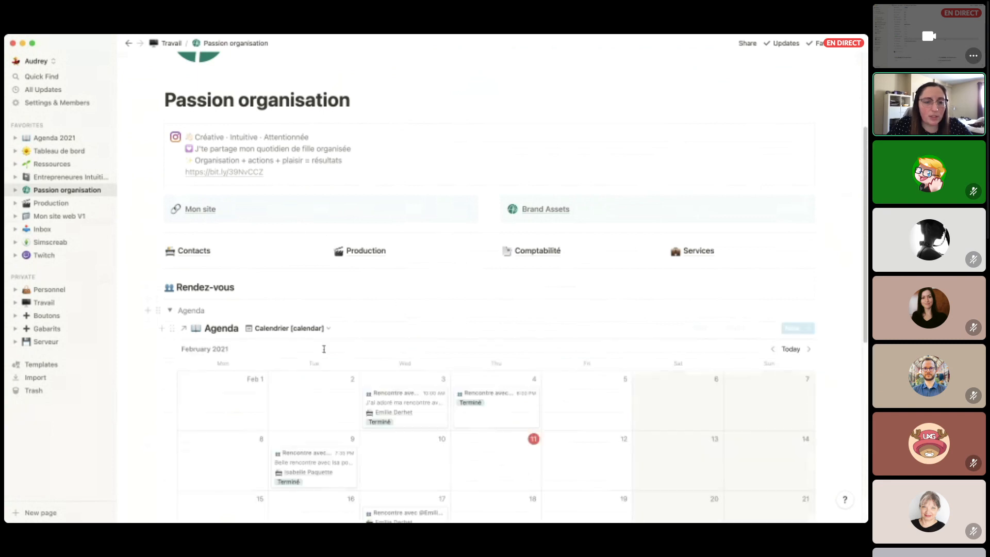
scroll(516, 335, down, 3)
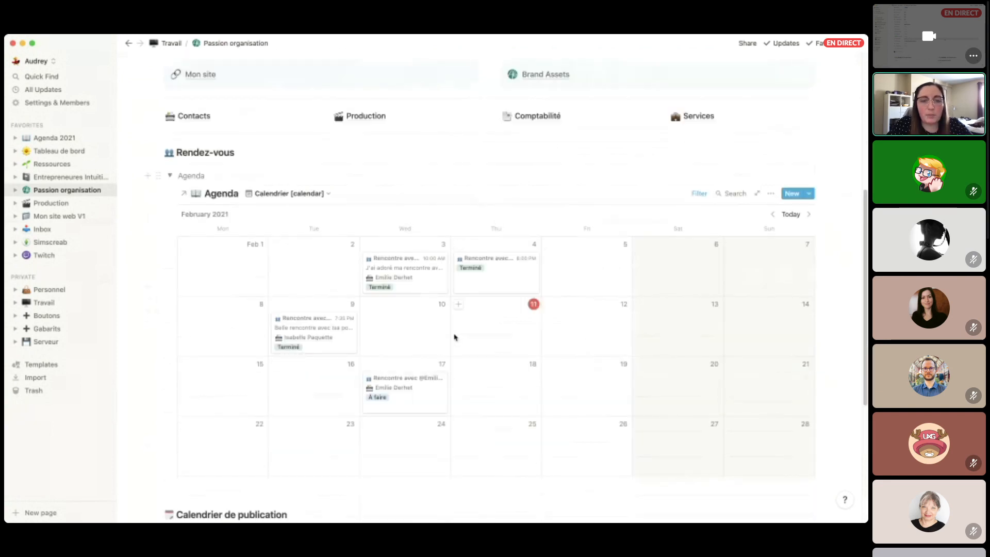
click(699, 194)
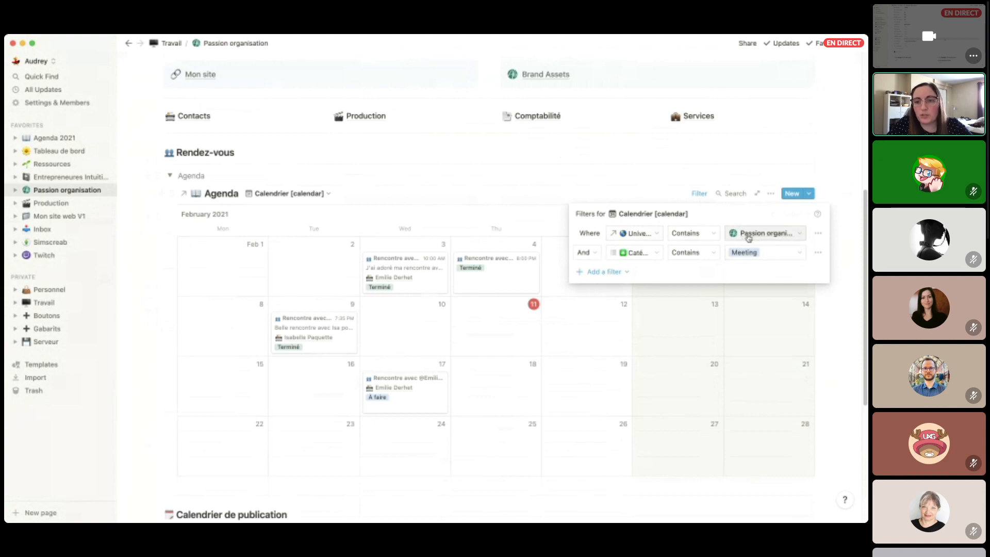
click(452, 196)
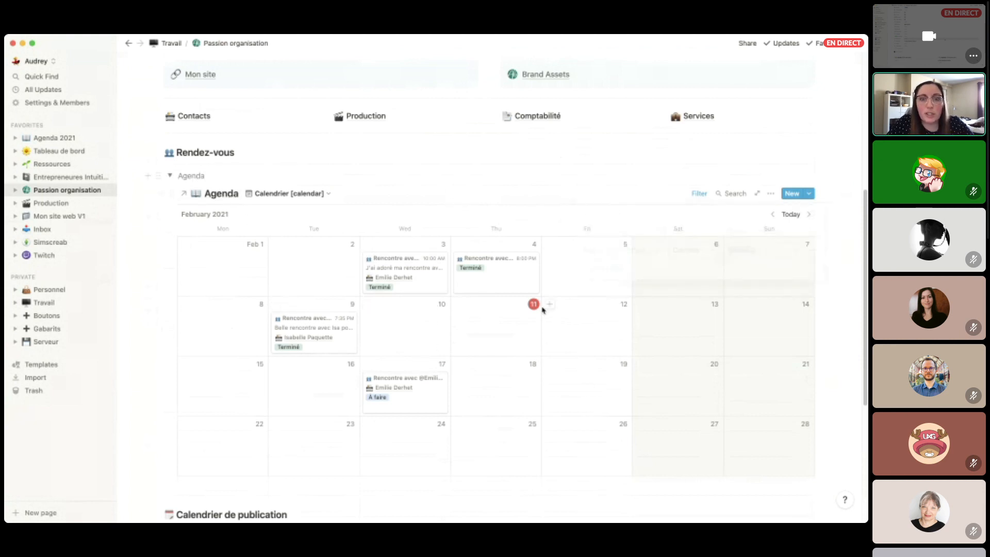
Open the source Agenda database of the Rendez-vous calendar, look through February 2021 and return to Passion organisation.
click(214, 194)
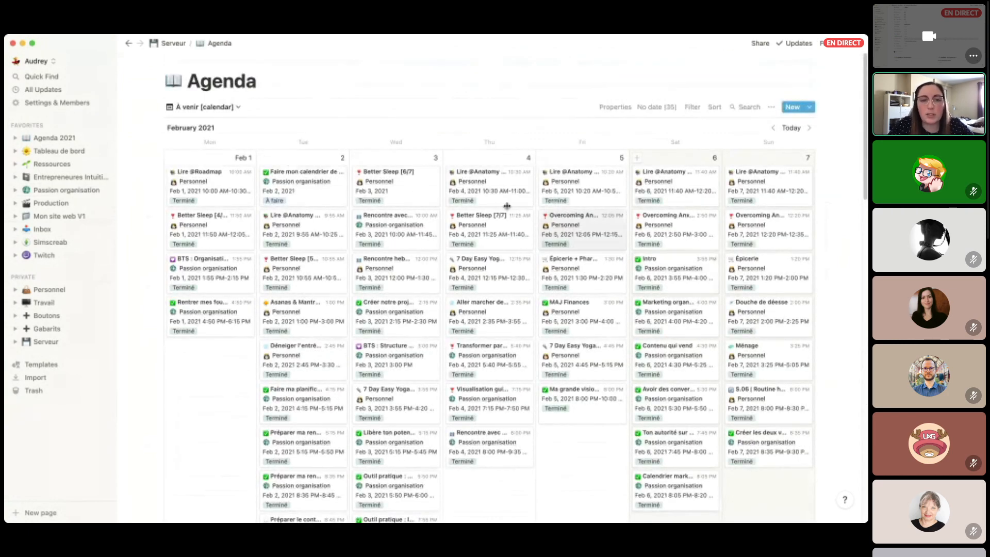
scroll(546, 316, down, 5)
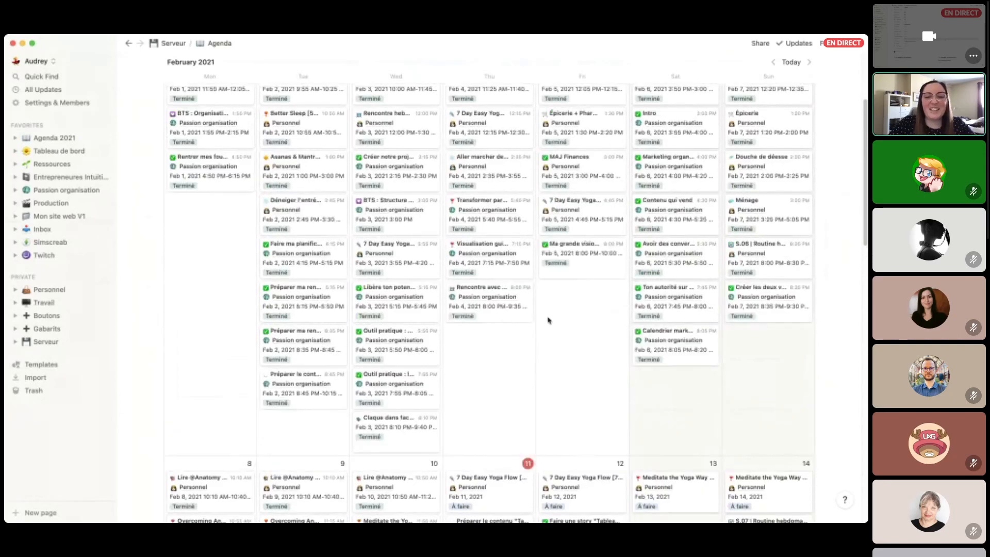
scroll(546, 315, down, 4)
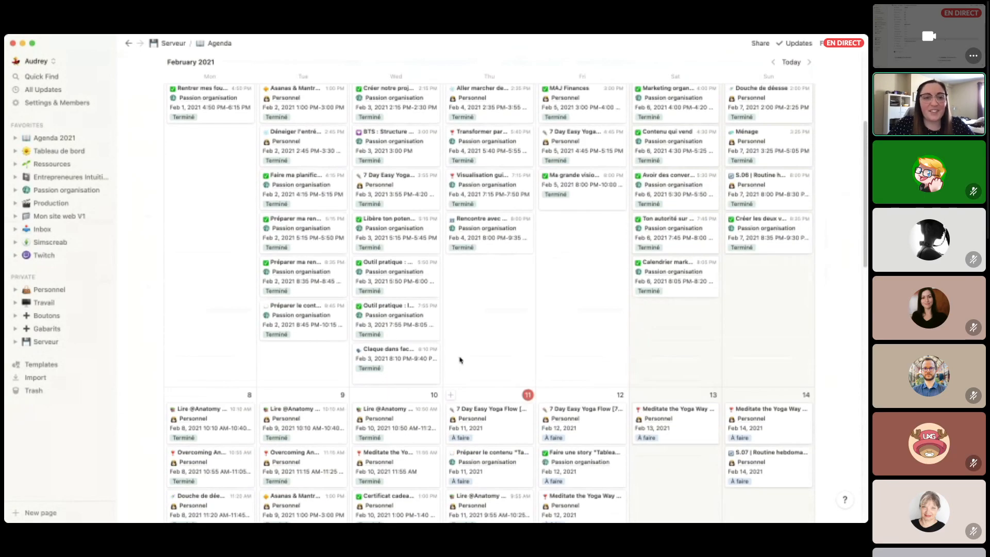
scroll(461, 359, up, 10)
key(super+bracketleft)
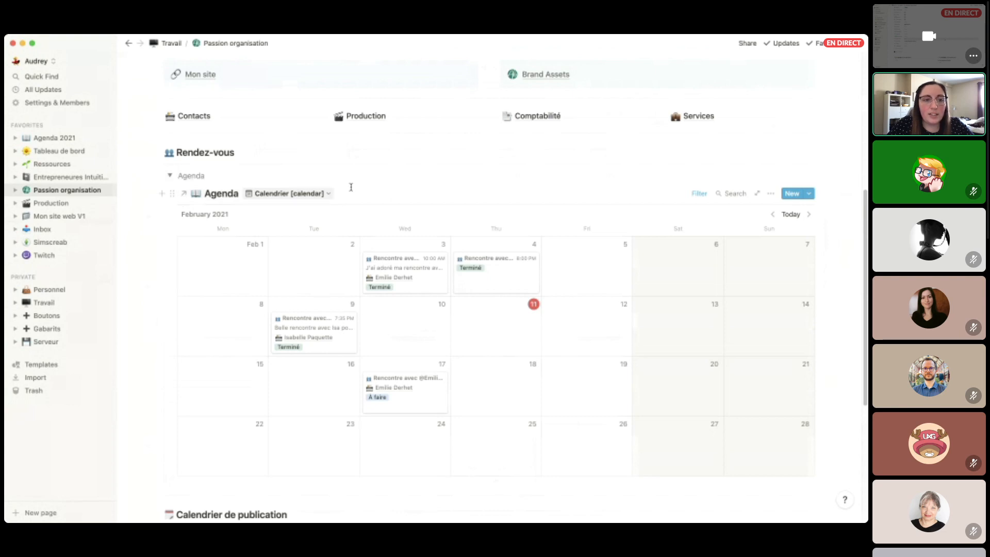
Review the Rendez-vous calendar's filters again and collapse its Agenda toggle.
click(702, 193)
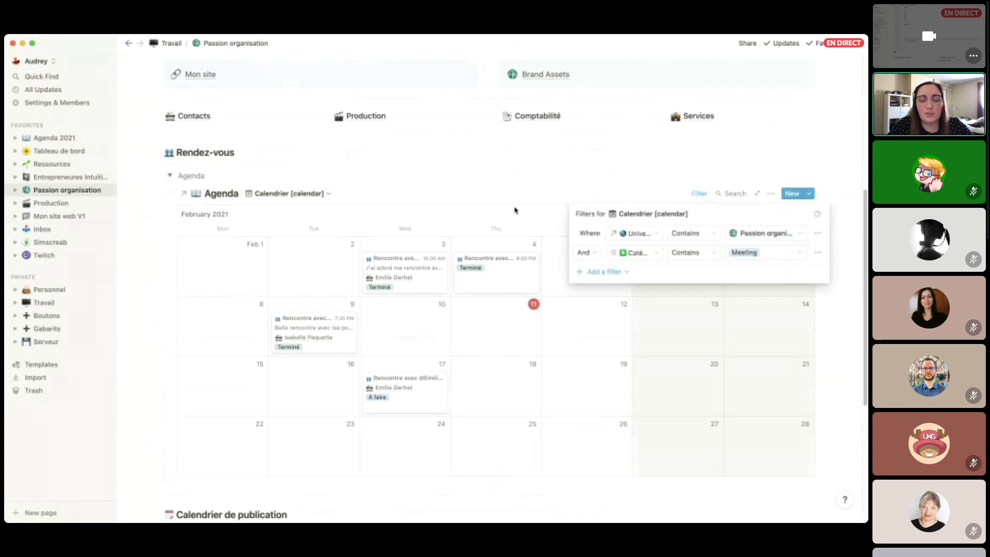
click(504, 191)
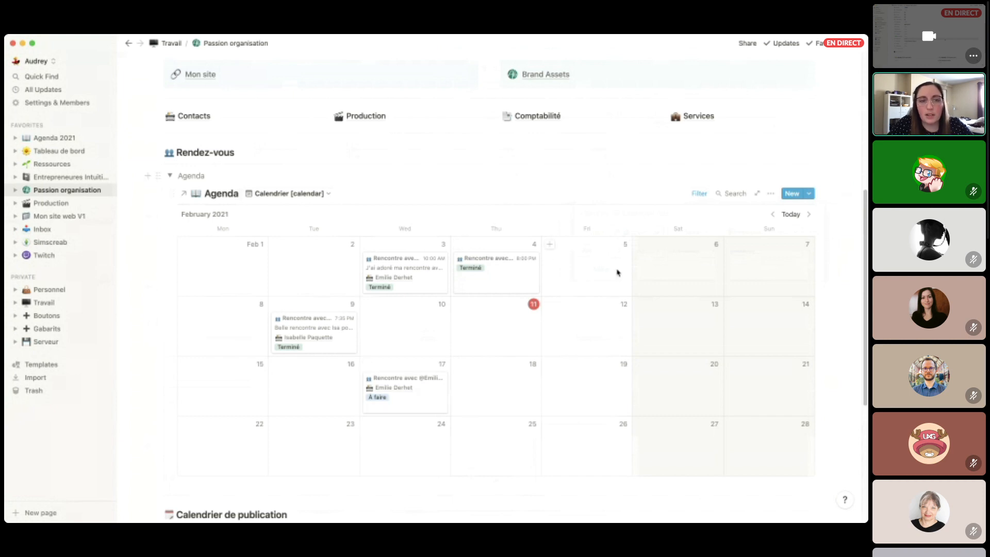
click(169, 176)
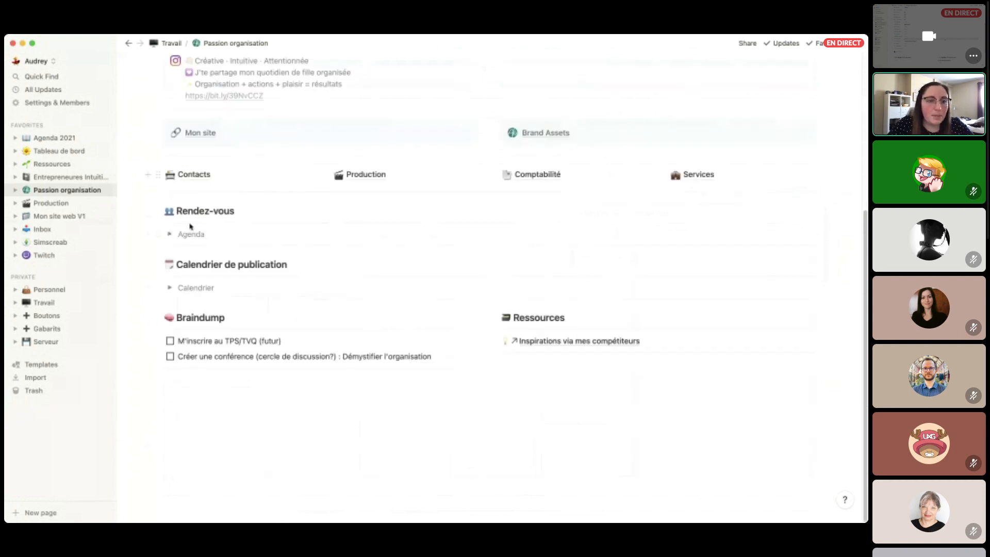
Expand Calendrier under Calendrier de publication and look over the February 2021 content calendar.
click(169, 288)
scroll(389, 306, down, 2)
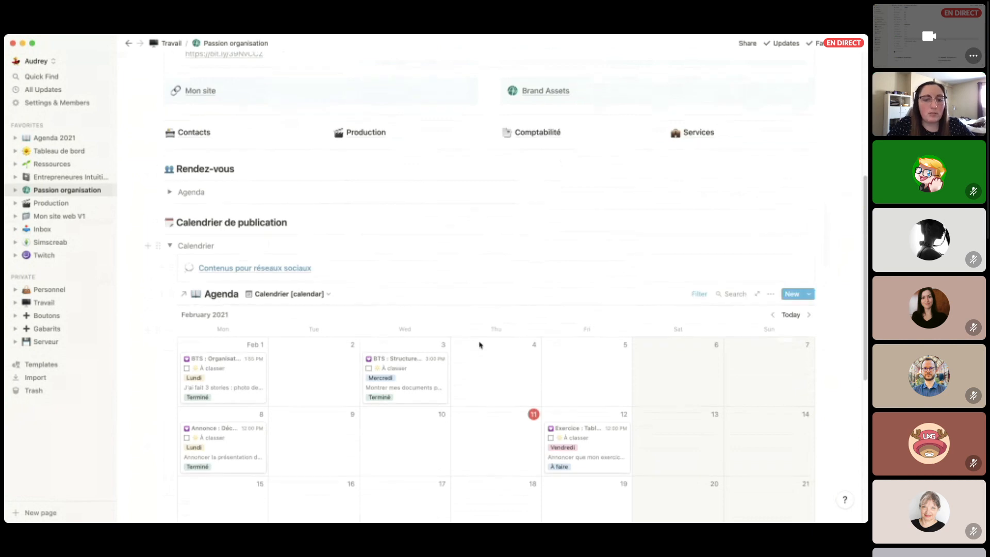
scroll(373, 423, down, 3)
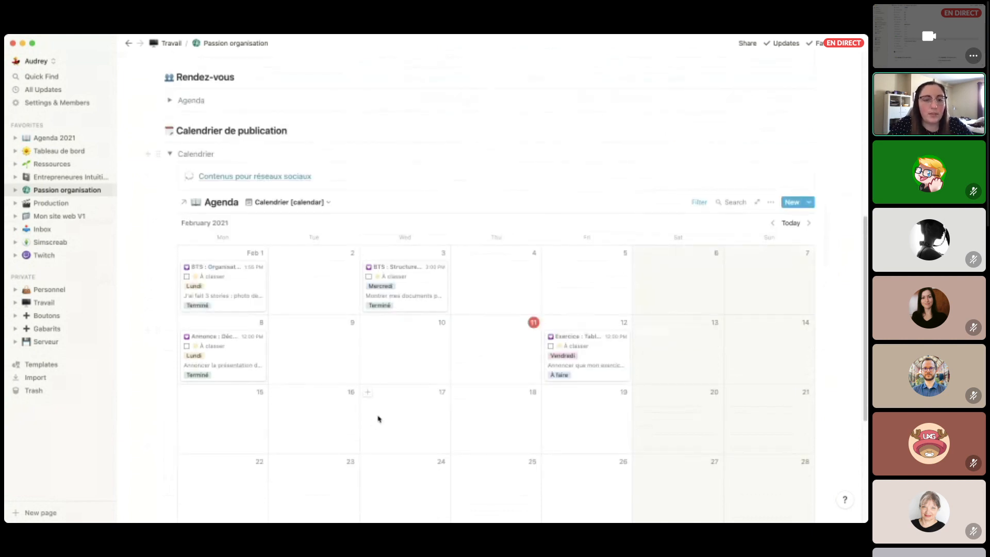
scroll(379, 419, down, 2)
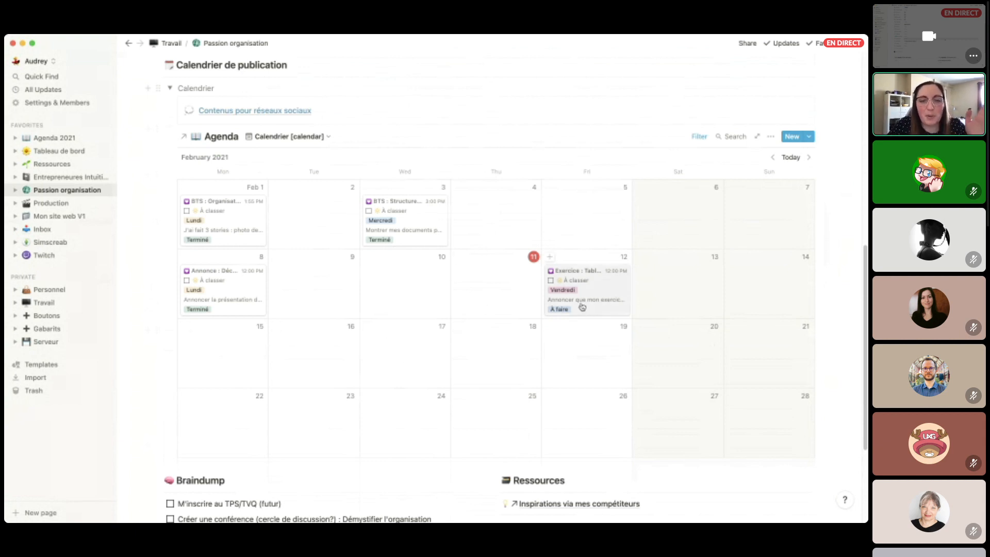
scroll(598, 298, down, 3)
scroll(596, 320, up, 5)
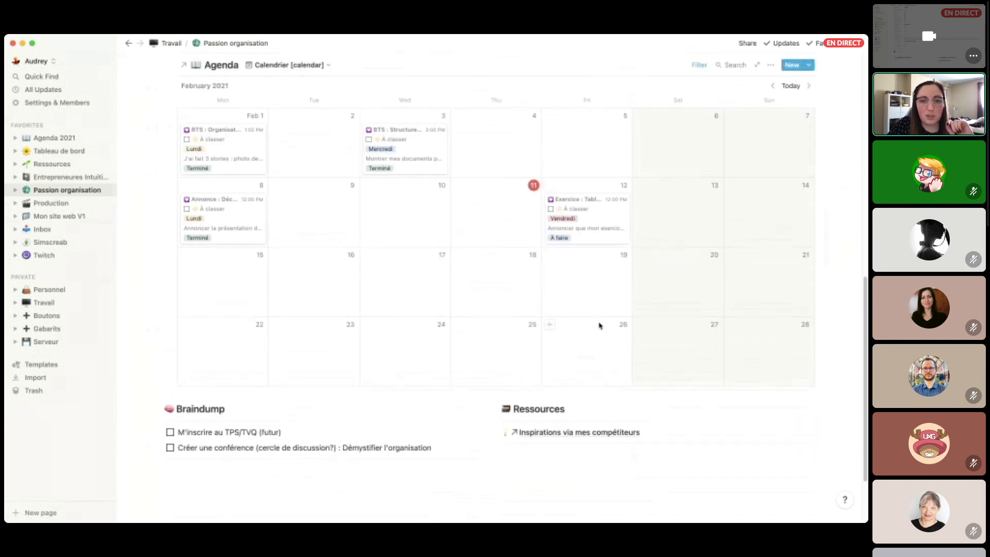
Open the Contenus pour réseaux sociaux page and look through its ideas and publication calendar down to the Registre.
click(223, 167)
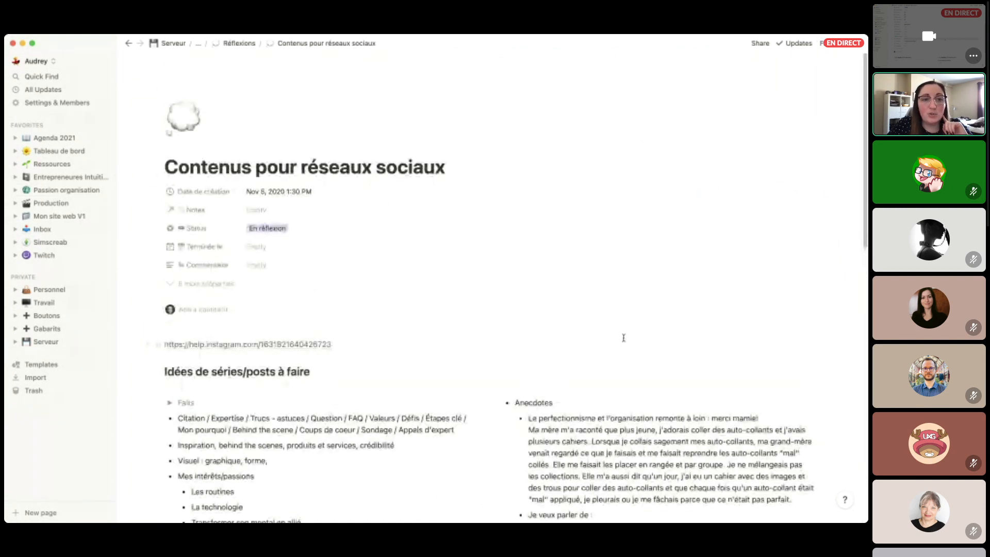
scroll(622, 339, down, 2)
scroll(622, 339, down, 10)
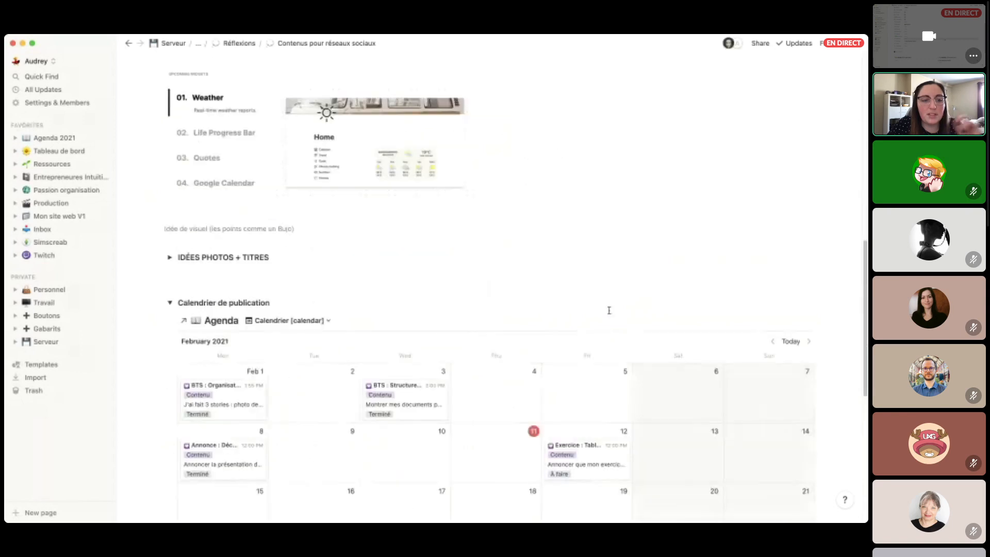
scroll(526, 298, down, 1)
scroll(382, 305, down, 5)
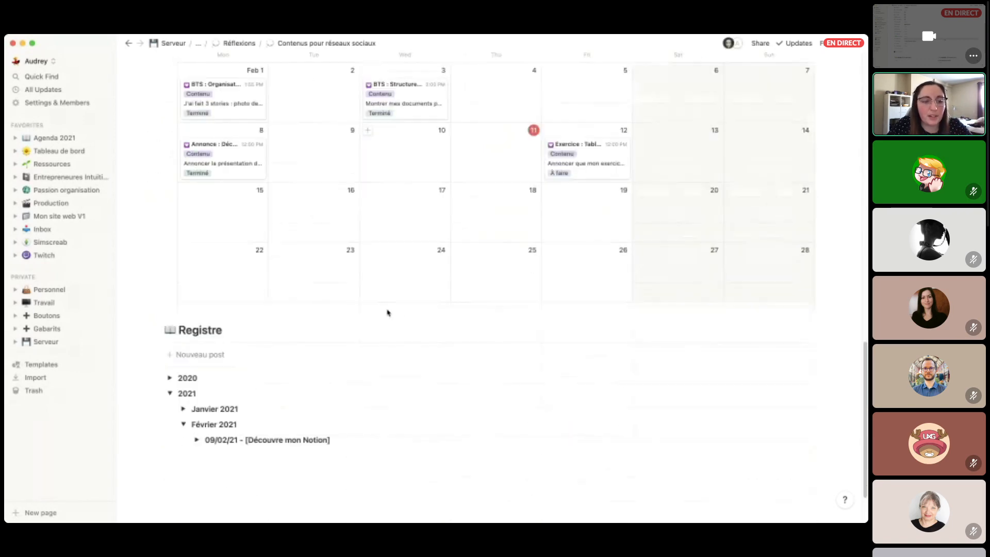
Expand the Registre entry "09/02/21 - [Découvre mon Notion]" to view the post, collapse it and return to Passion organisation.
click(196, 369)
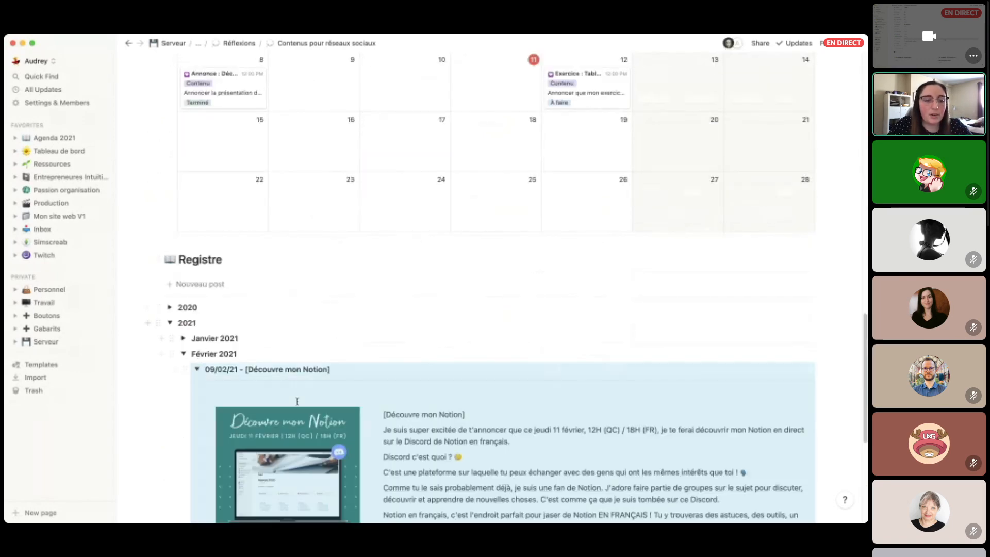
scroll(198, 370, down, 3)
click(196, 233)
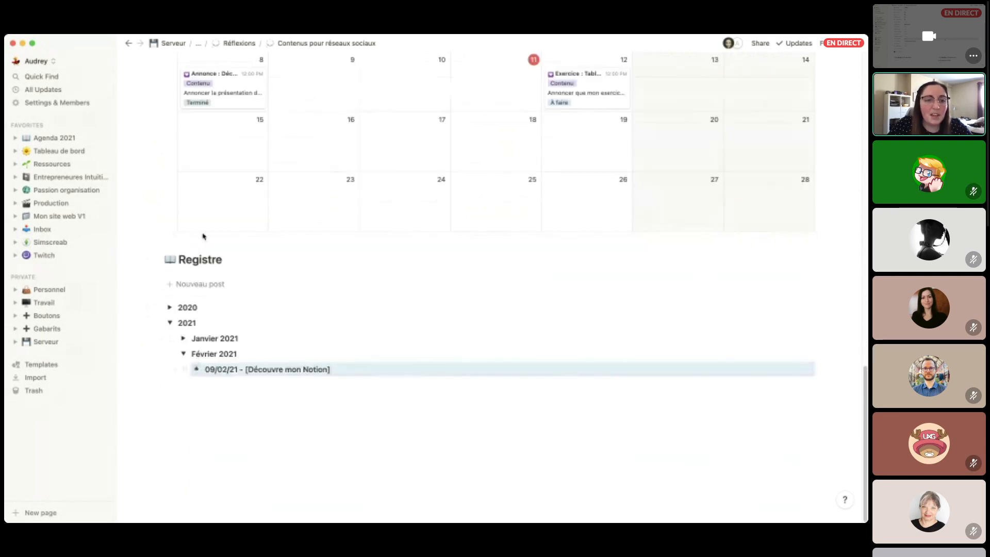
scroll(329, 281, up, 6)
key(super+bracketleft)
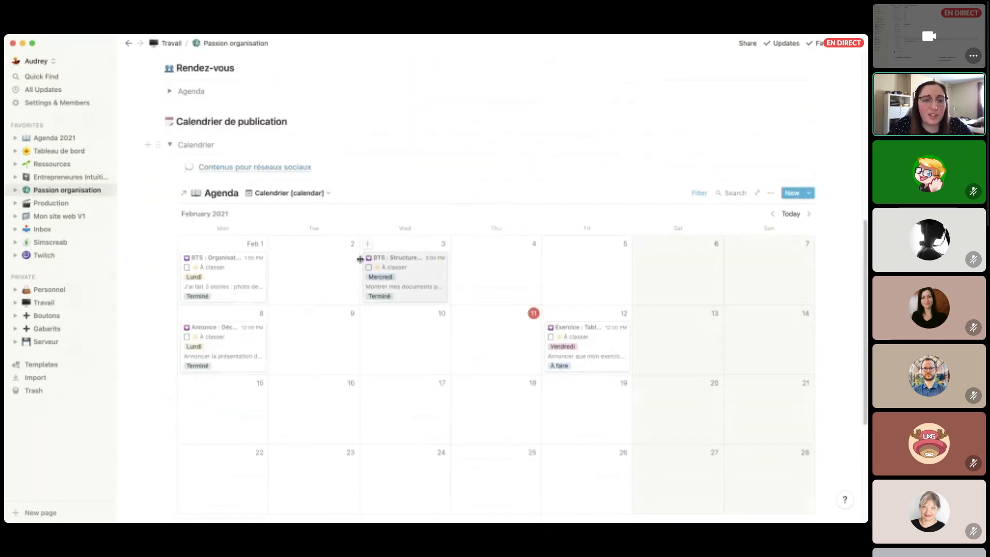
View the filters of the Agenda calendar under Calendrier de publication.
scroll(357, 262, down, 1)
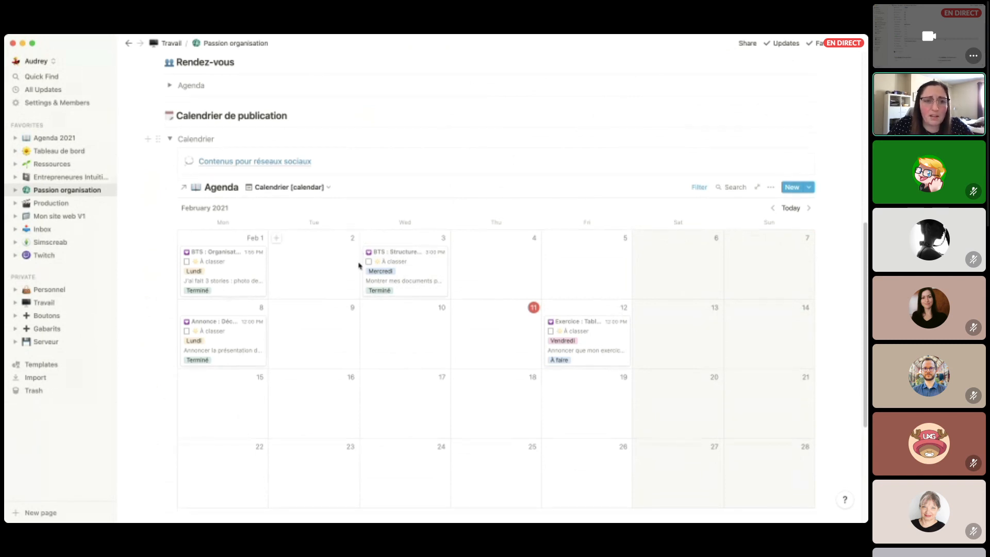
scroll(359, 266, down, 5)
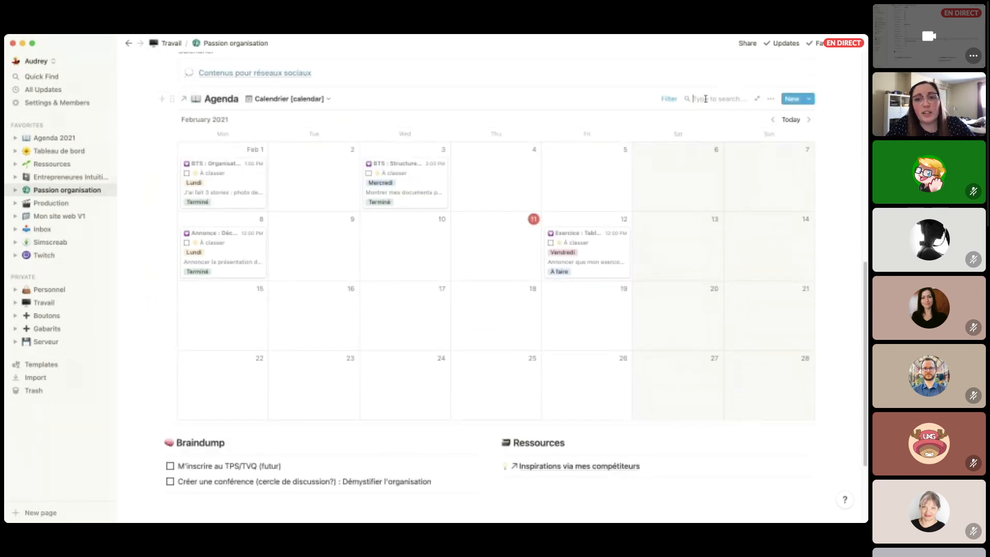
click(699, 100)
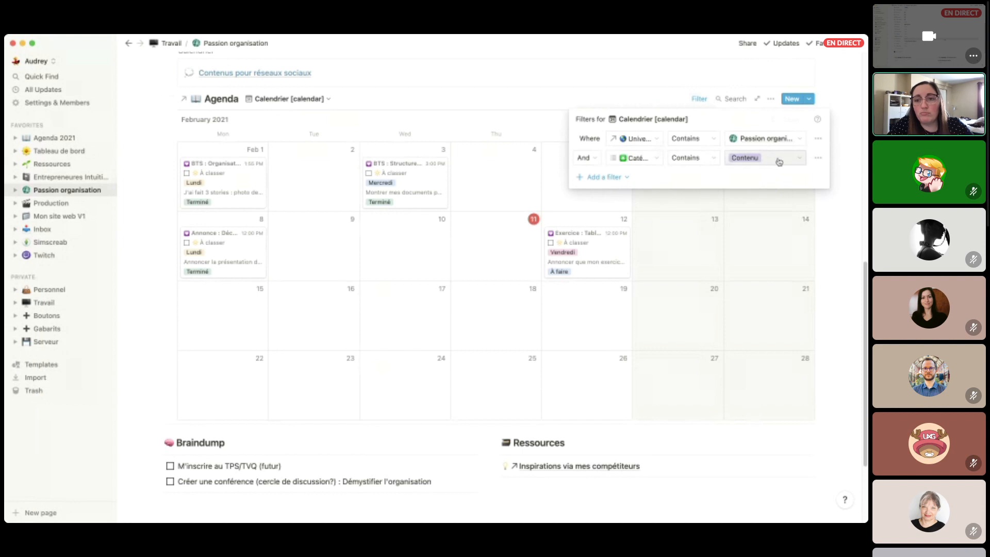
click(427, 98)
scroll(435, 134, up, 2)
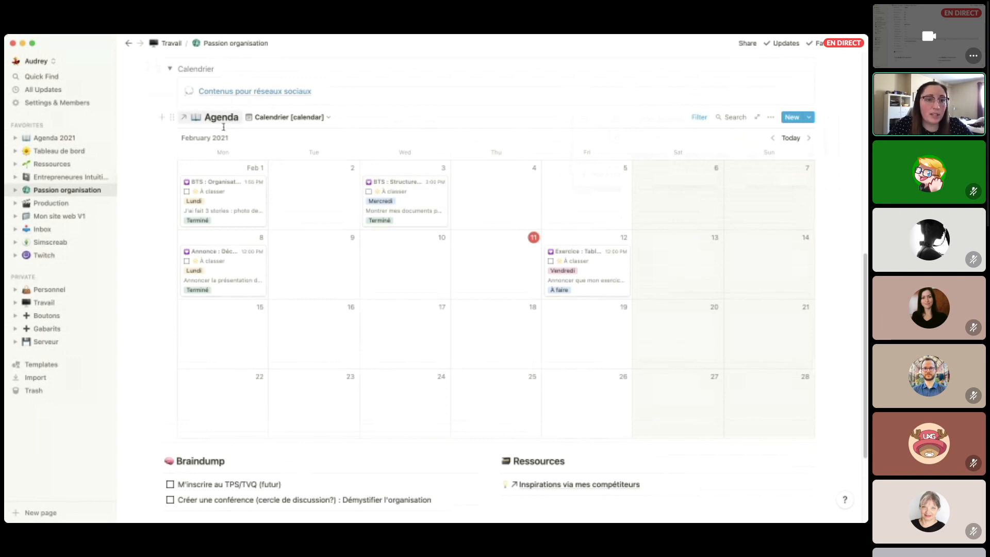
Open the Mon site web V1 project and view the Agenda board's Terminé tasks and its filters.
click(58, 216)
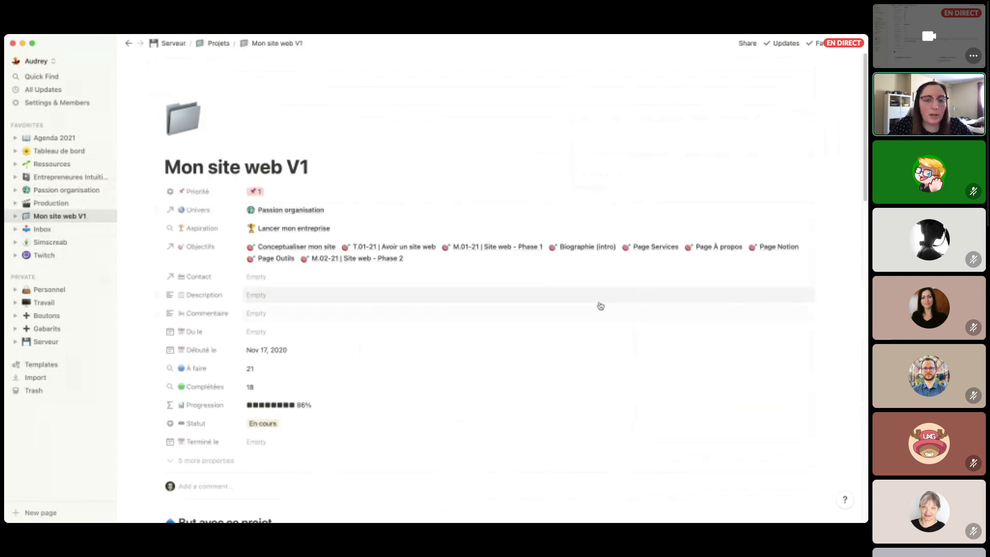
scroll(593, 303, down, 8)
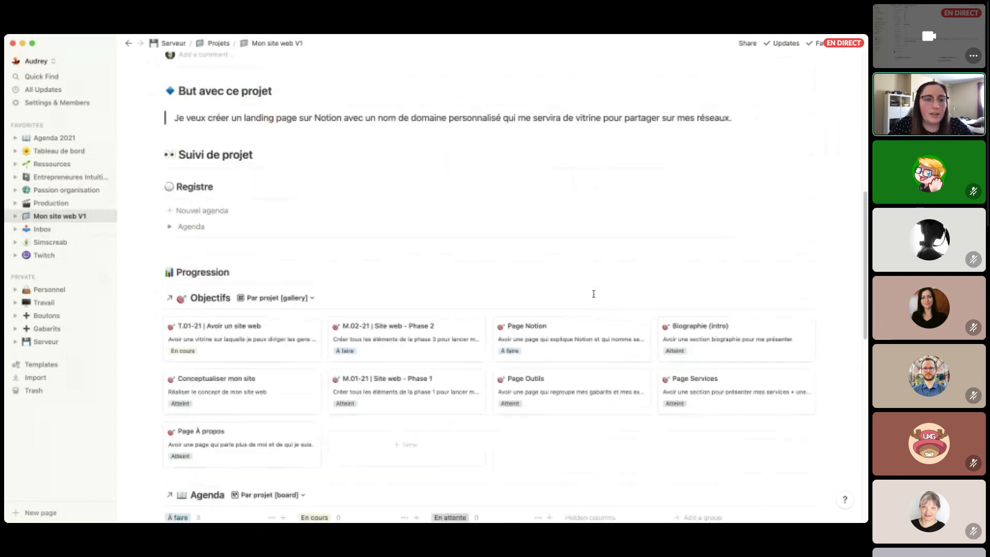
scroll(593, 294, down, 3)
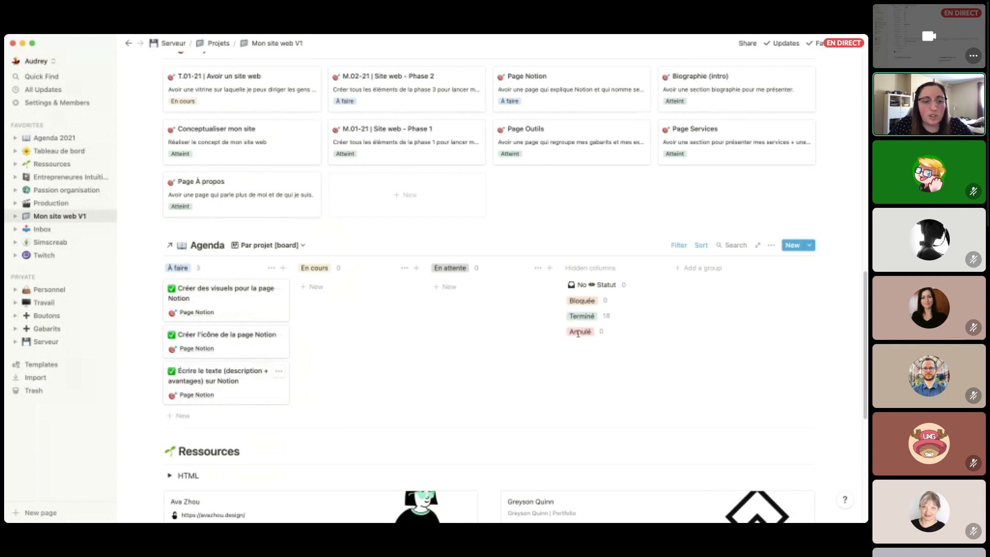
click(582, 315)
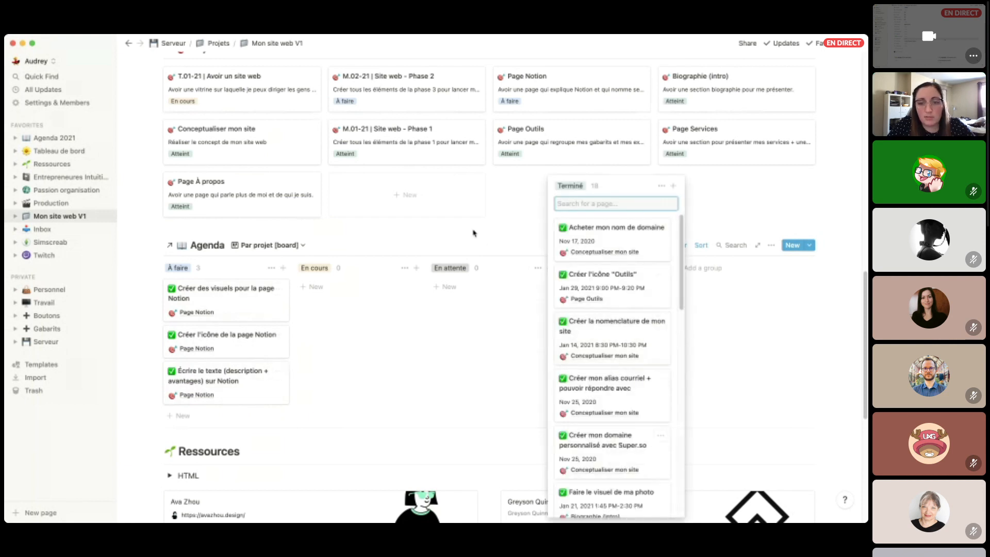
click(721, 246)
click(678, 245)
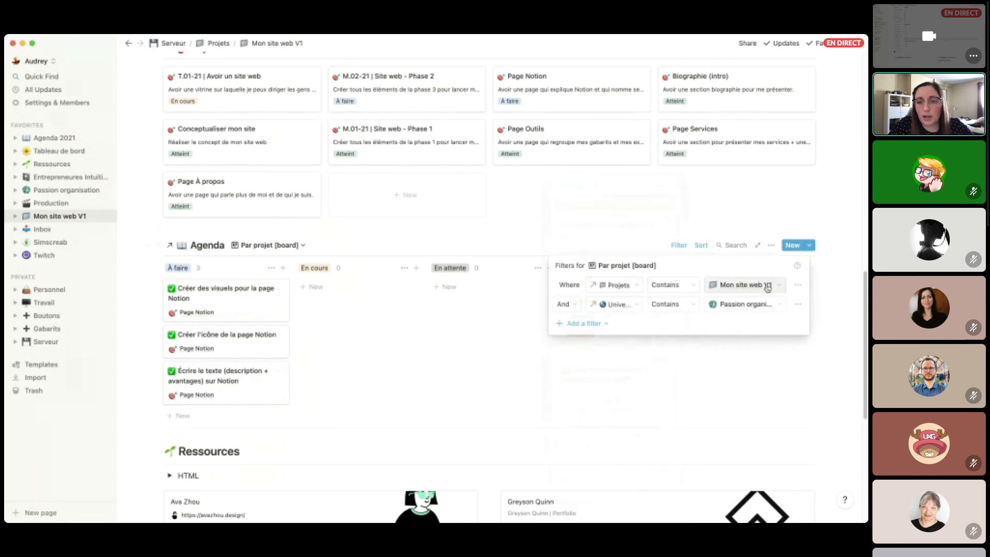
click(426, 237)
Open the Page Outils objective as a full page and view its Actions associées table.
scroll(425, 235, up, 1)
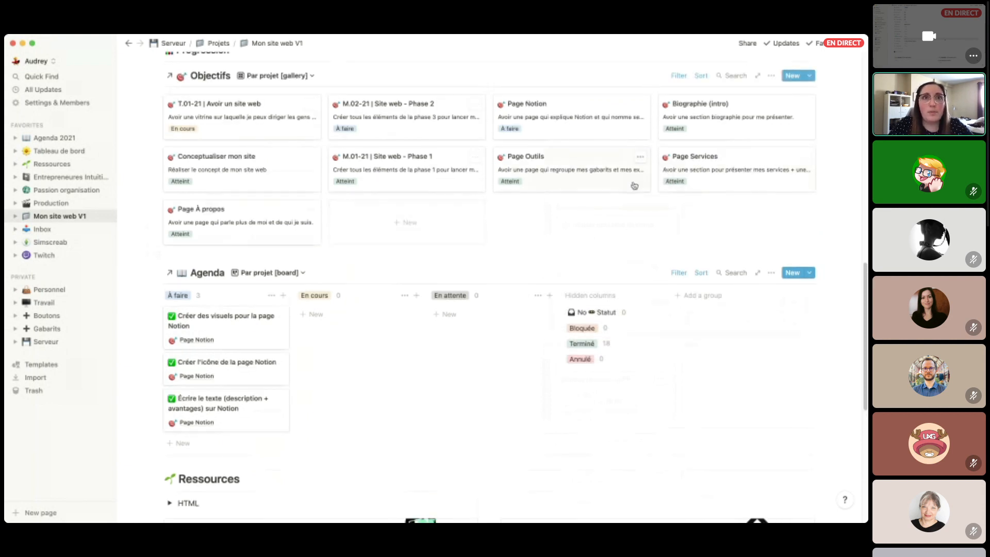
click(547, 166)
scroll(486, 204, down, 5)
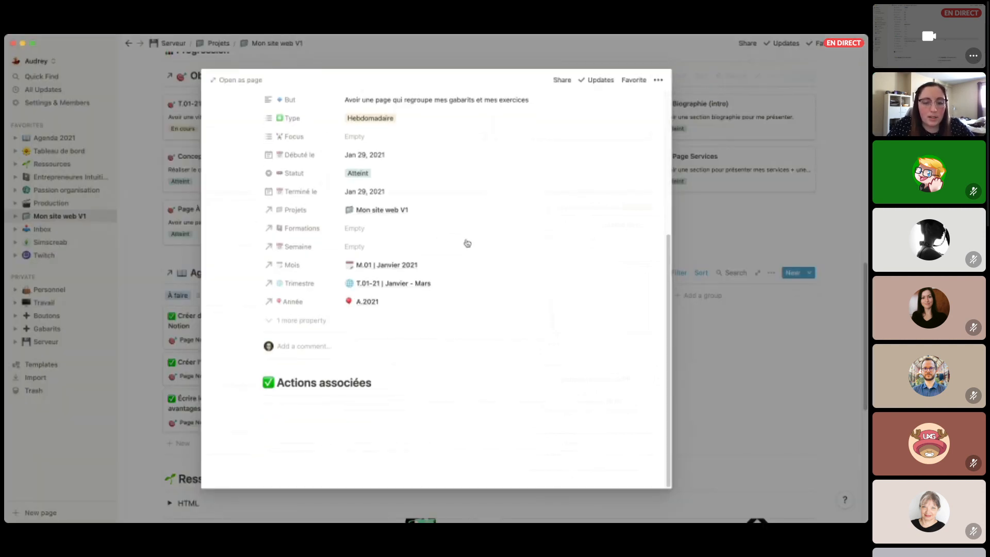
scroll(422, 379, down, 2)
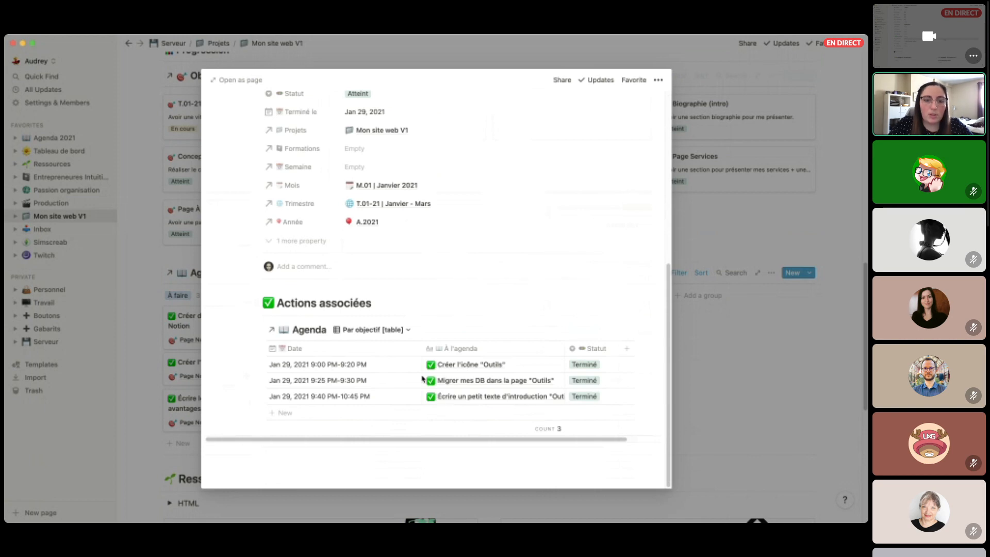
click(256, 87)
scroll(454, 316, down, 5)
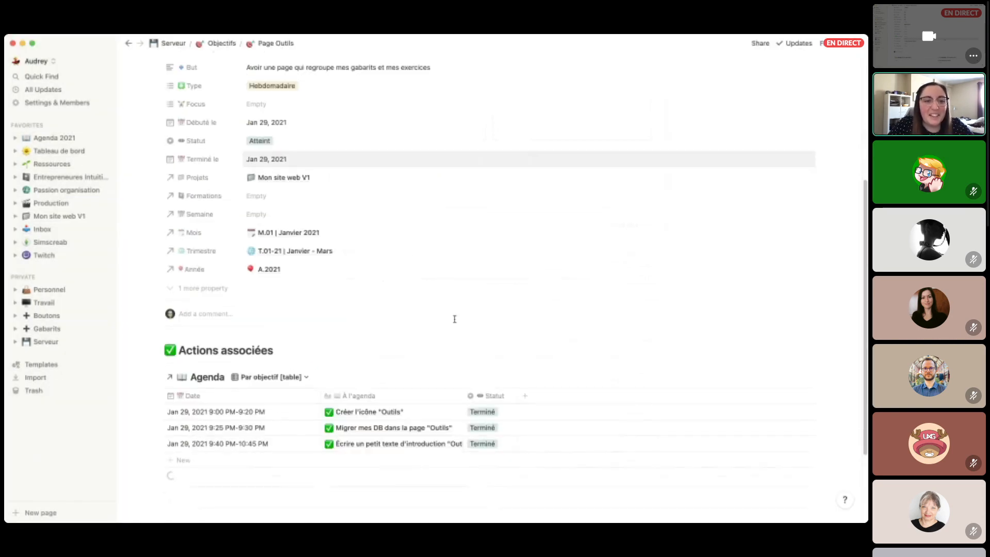
Widen the À l'agenda column in the Actions associées table to fit the longest action title.
scroll(306, 232, up, 4)
scroll(322, 342, down, 1)
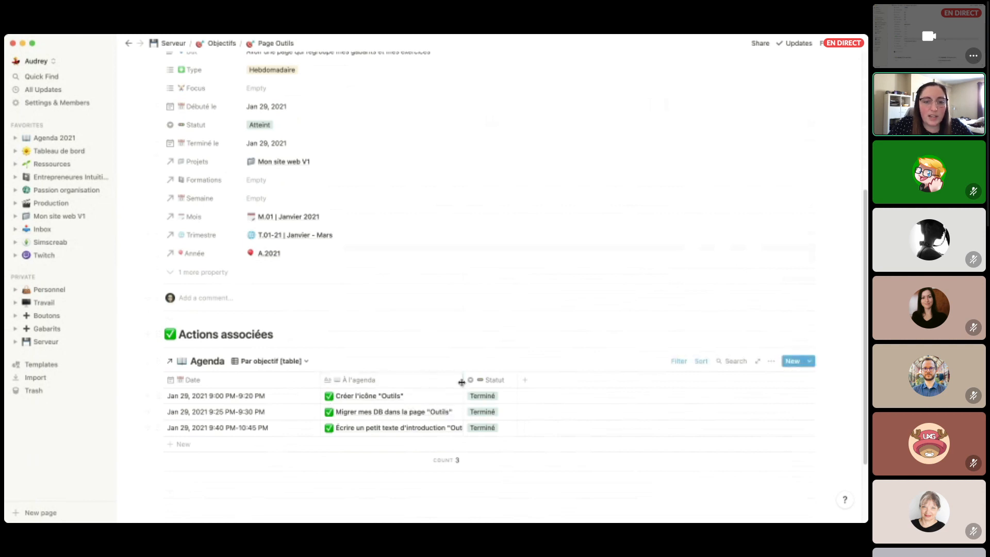
drag(464, 380, 518, 381)
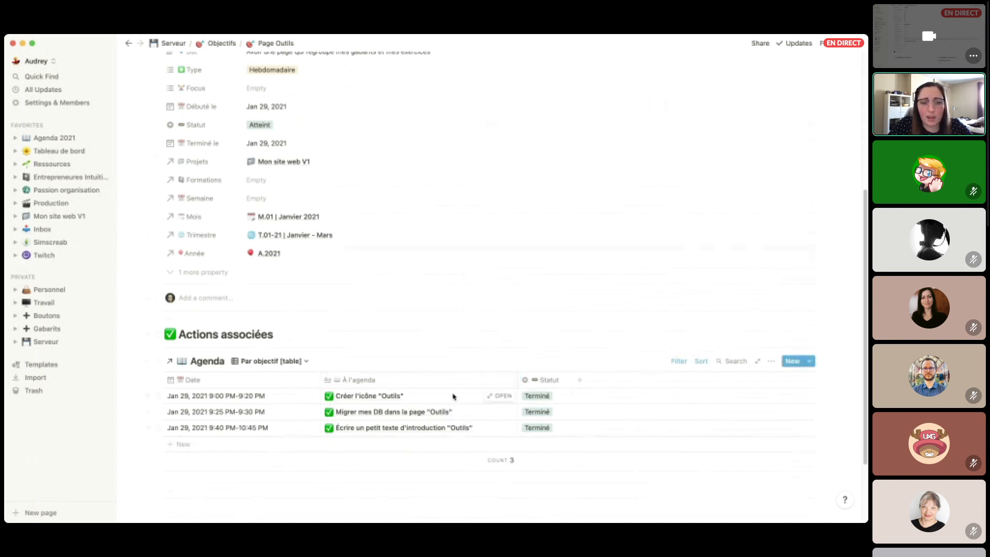
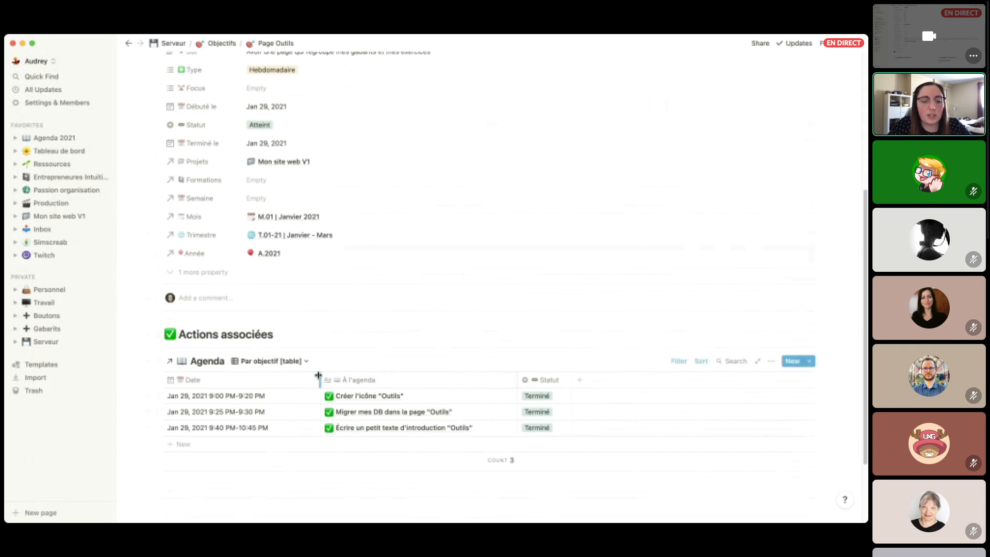
Go back to the Mon site web V1 project and close the Page Outils preview.
key(super+bracketleft)
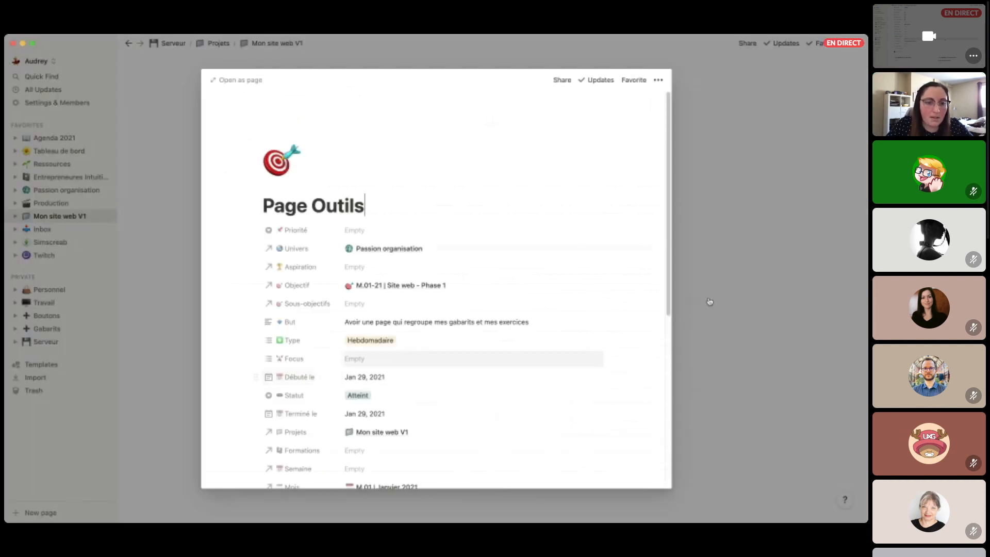
click(712, 300)
scroll(711, 300, down, 1)
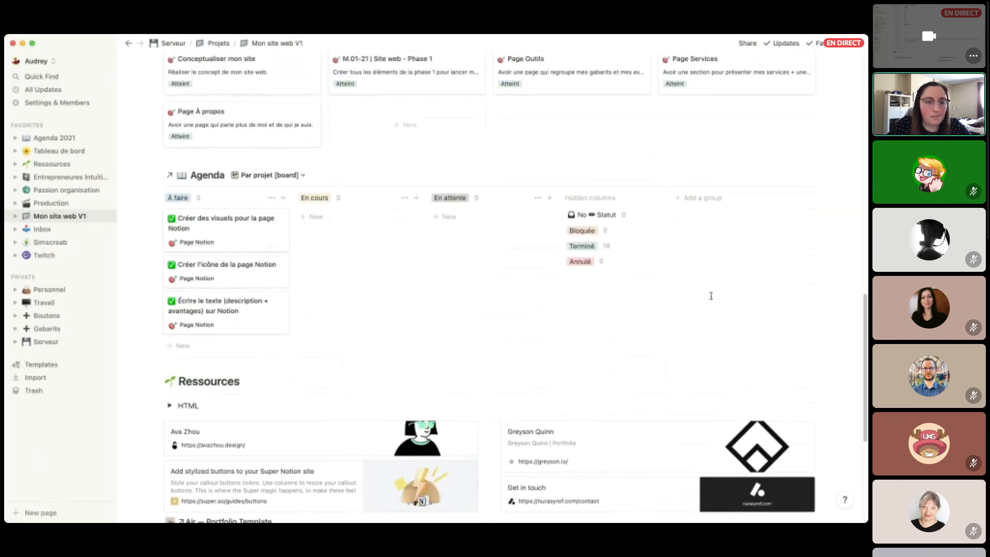
Open the Projets database from Serveur and bring up its Projet template for editing as a full page.
click(52, 337)
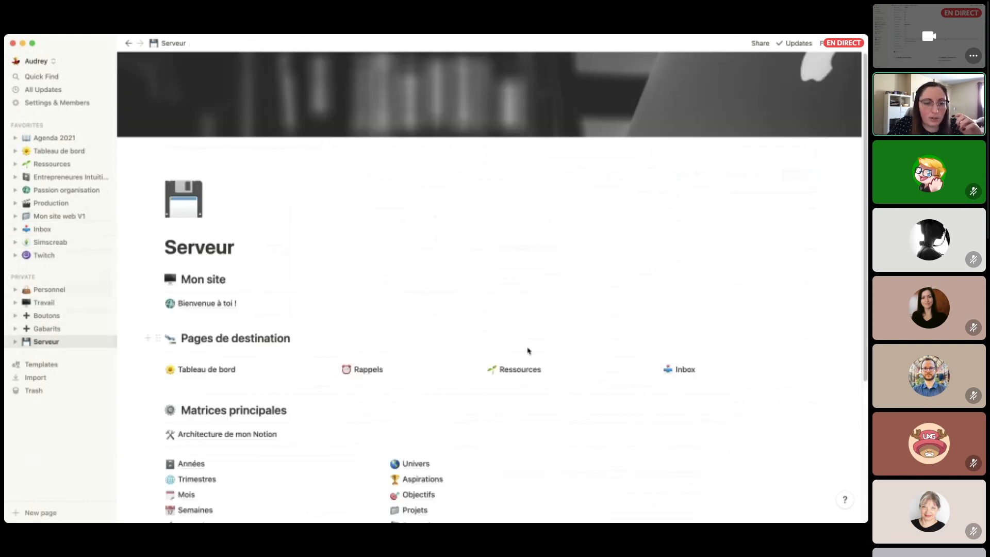
scroll(495, 341, down, 5)
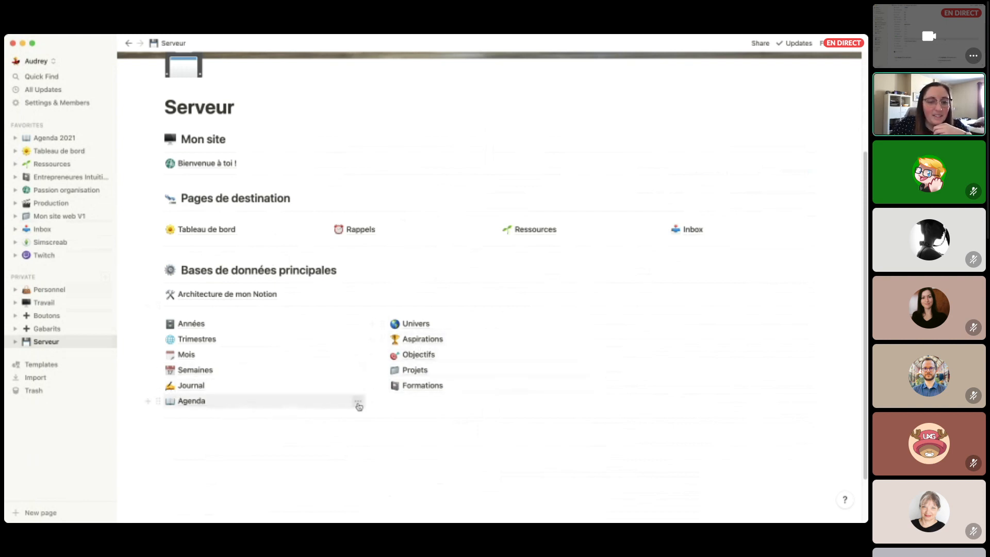
click(585, 371)
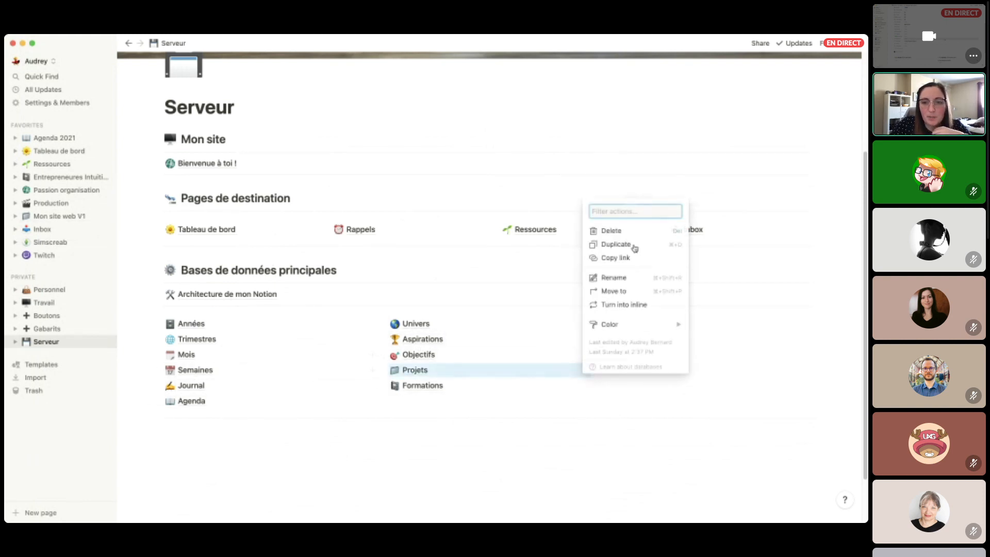
click(415, 370)
click(817, 112)
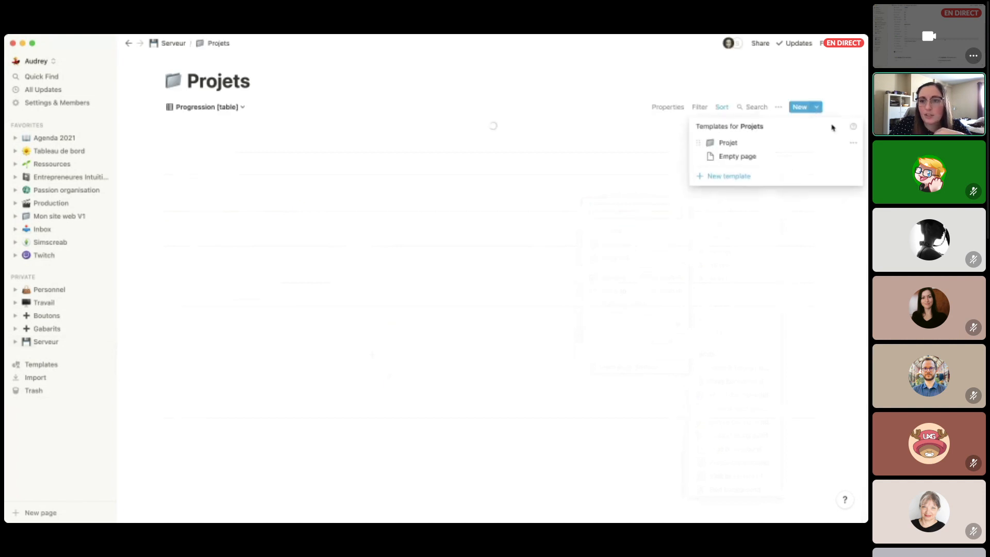
click(853, 143)
click(768, 130)
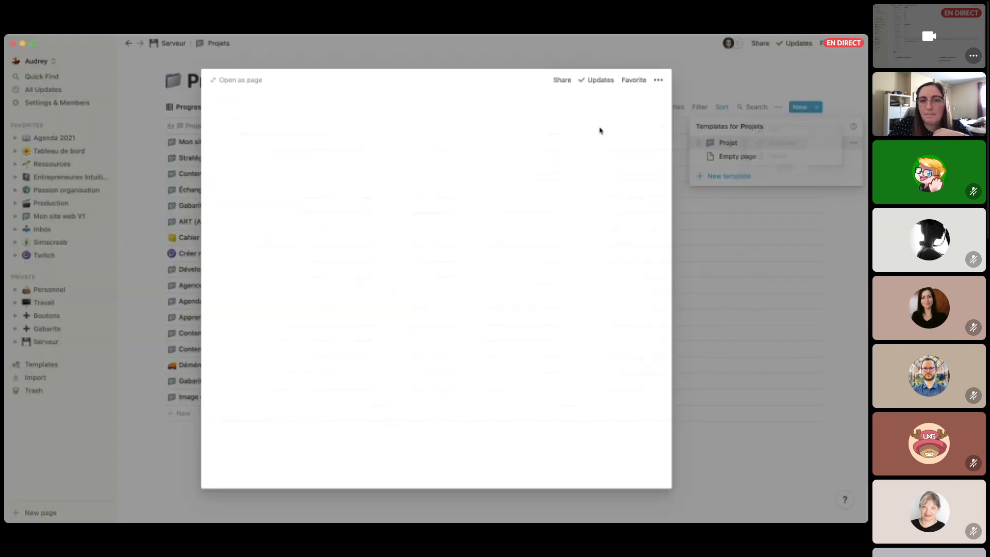
click(242, 80)
Look through the Projet template's sections down to Ressources, briefly expanding the Agenda toggle under Registre.
scroll(567, 278, down, 4)
scroll(567, 279, down, 3)
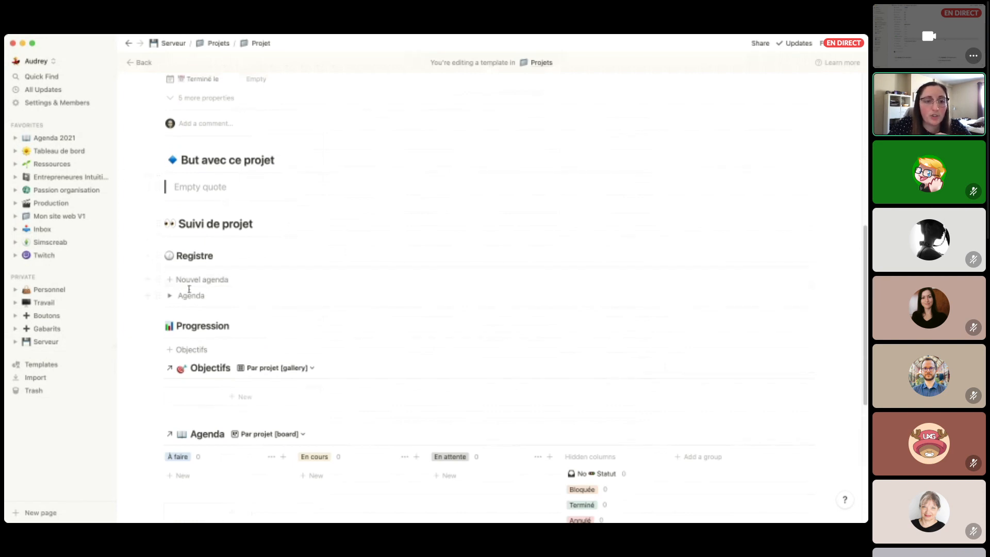
click(170, 296)
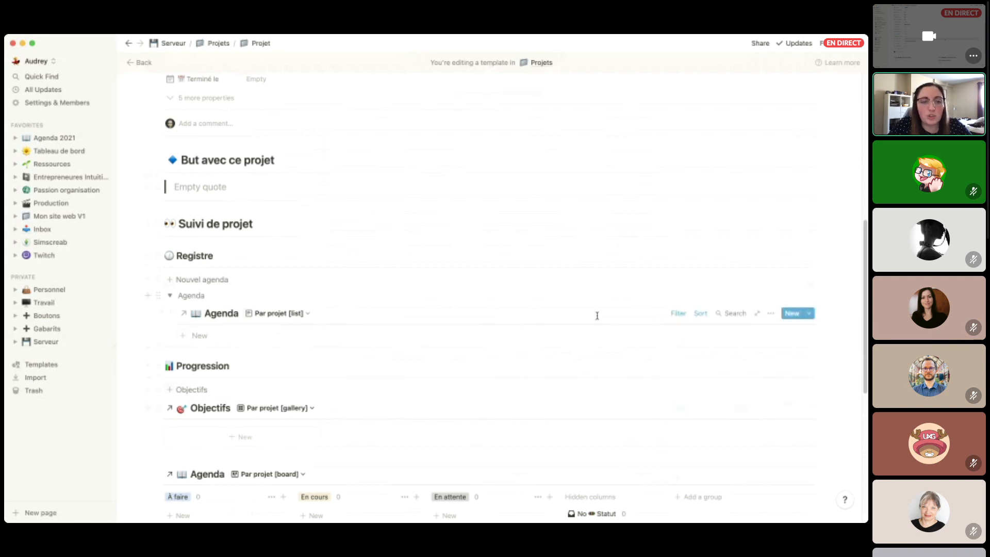
click(170, 296)
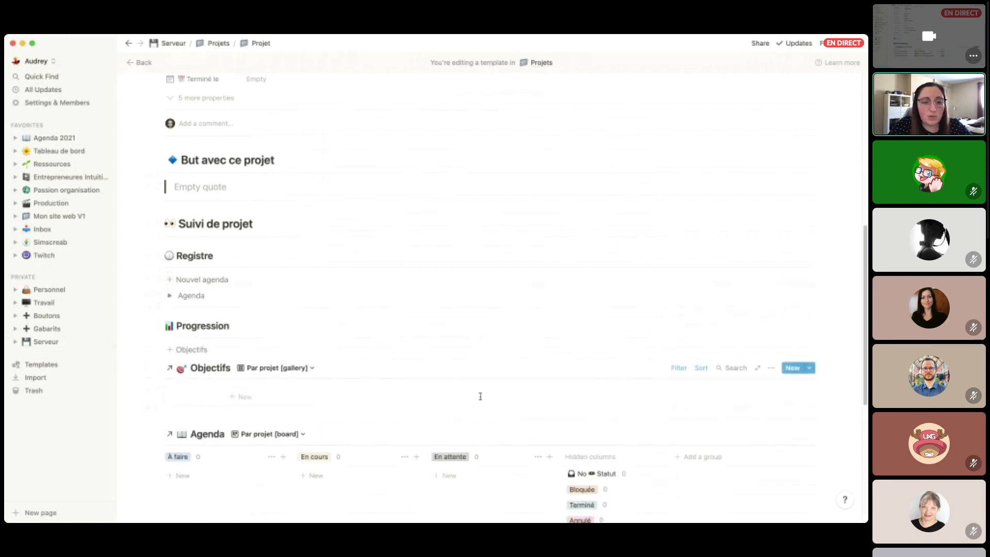
scroll(480, 396, down, 3)
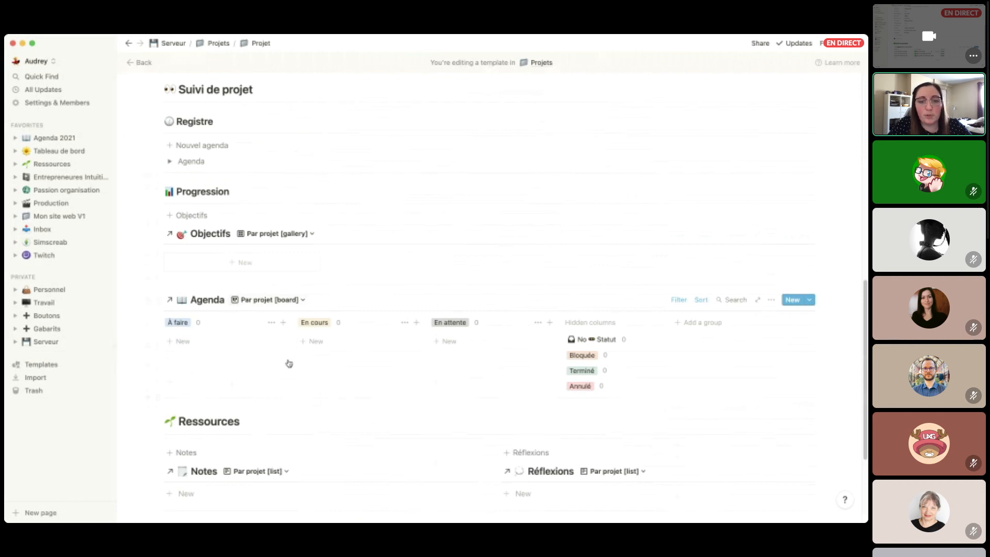
scroll(548, 345, down, 2)
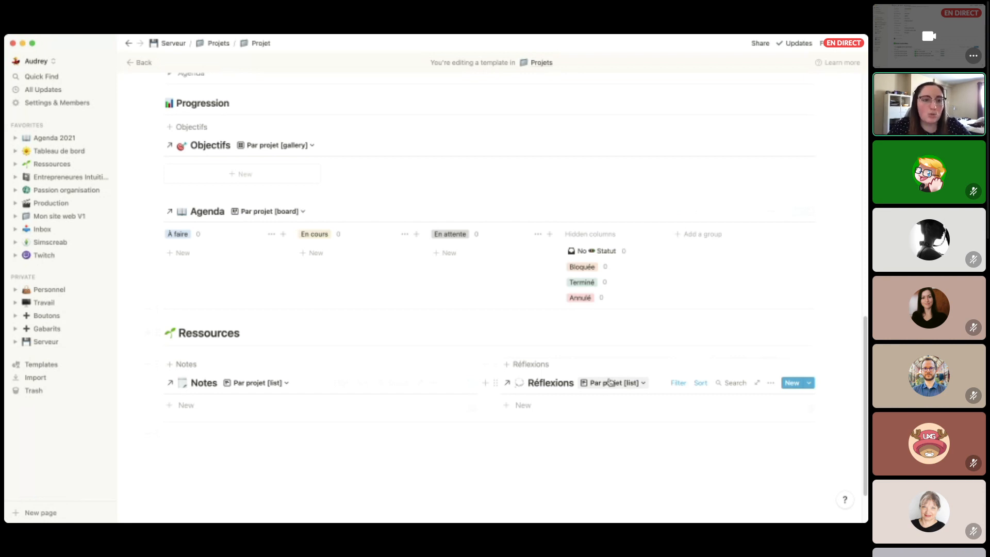
scroll(531, 319, up, 8)
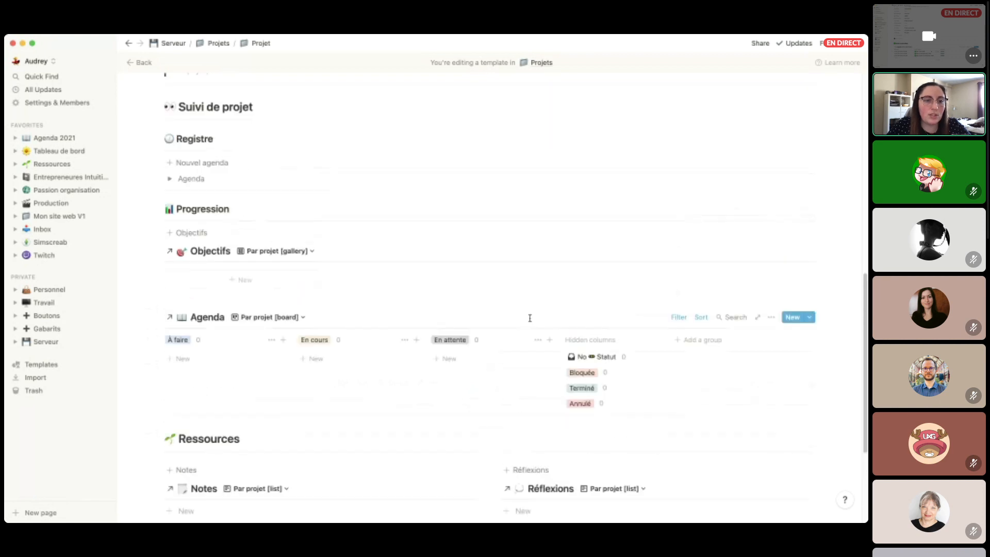
scroll(530, 318, up, 2)
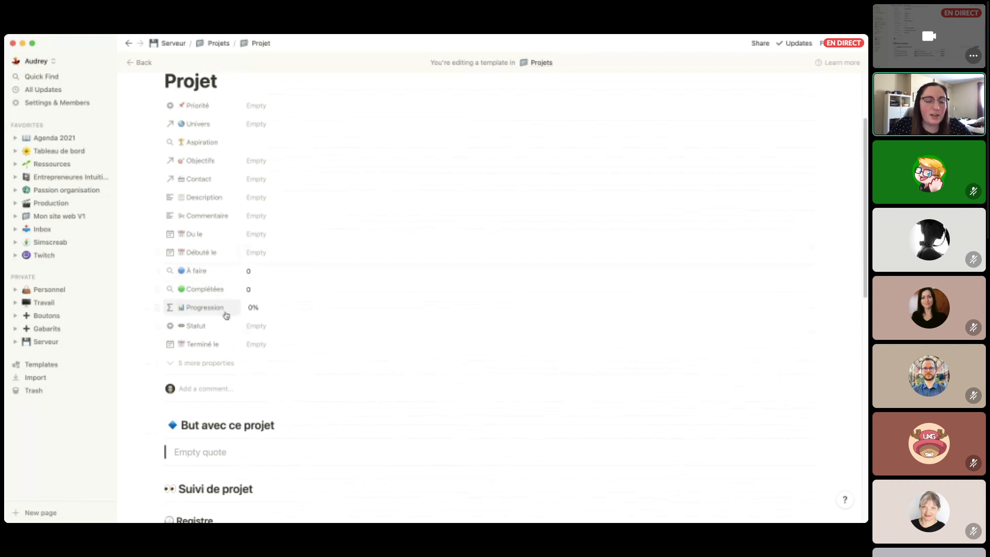
View the À faire and Complétées rollup settings and the Progression formula, and return to the Projets table.
click(276, 281)
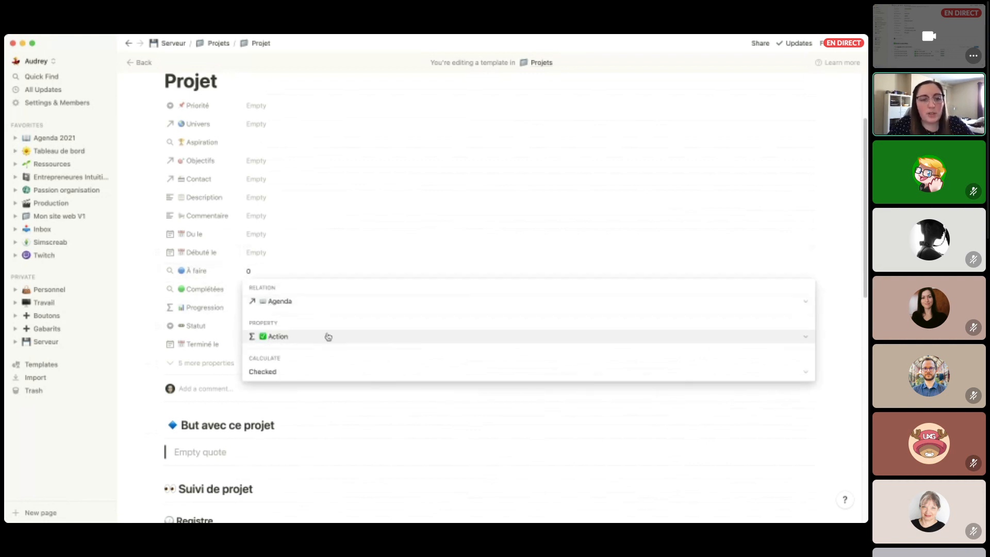
click(300, 230)
click(252, 288)
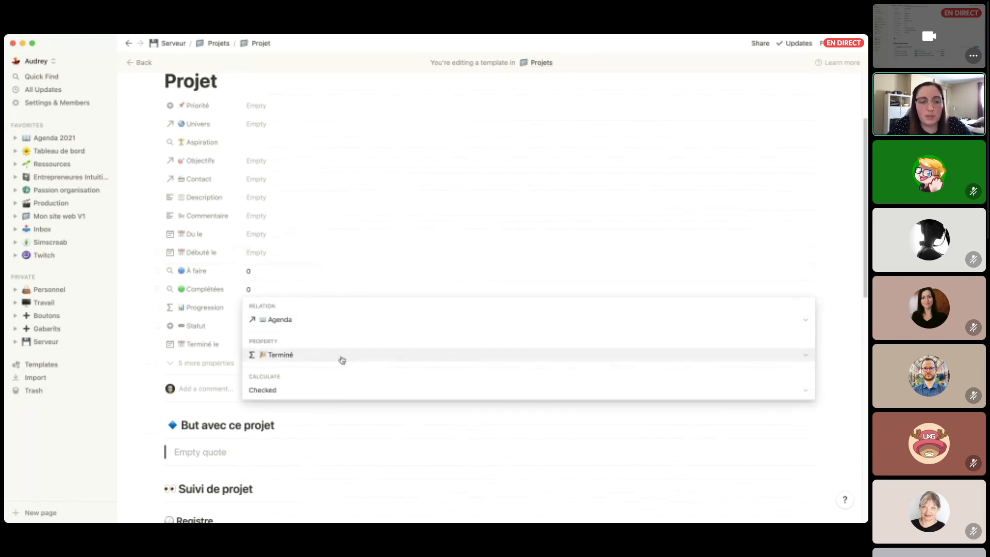
key(Escape)
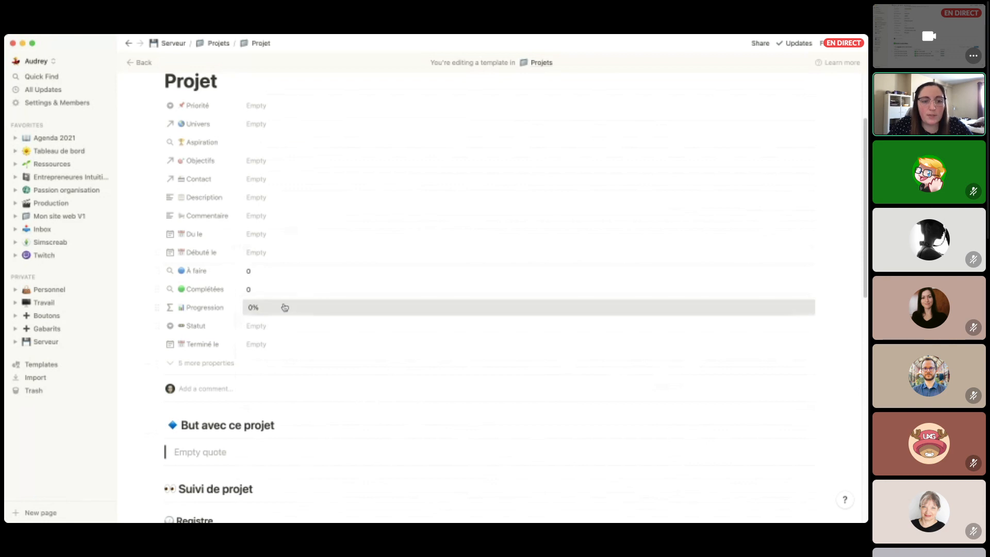
click(283, 307)
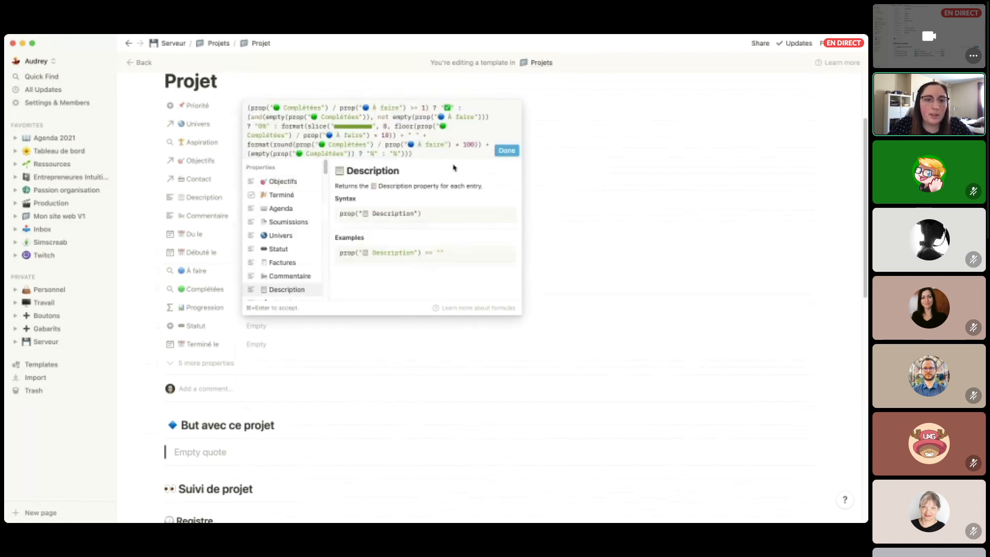
click(518, 150)
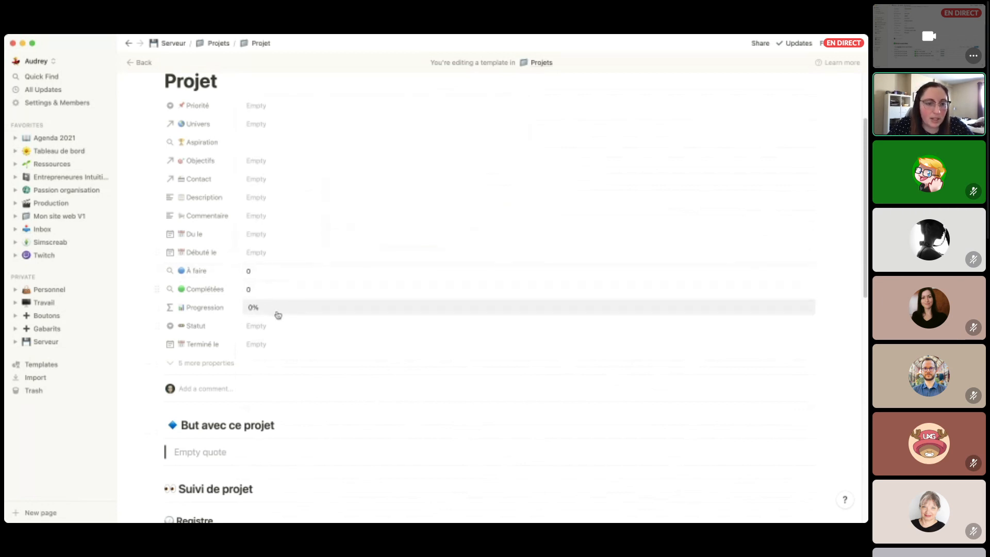
scroll(329, 252, down, 1)
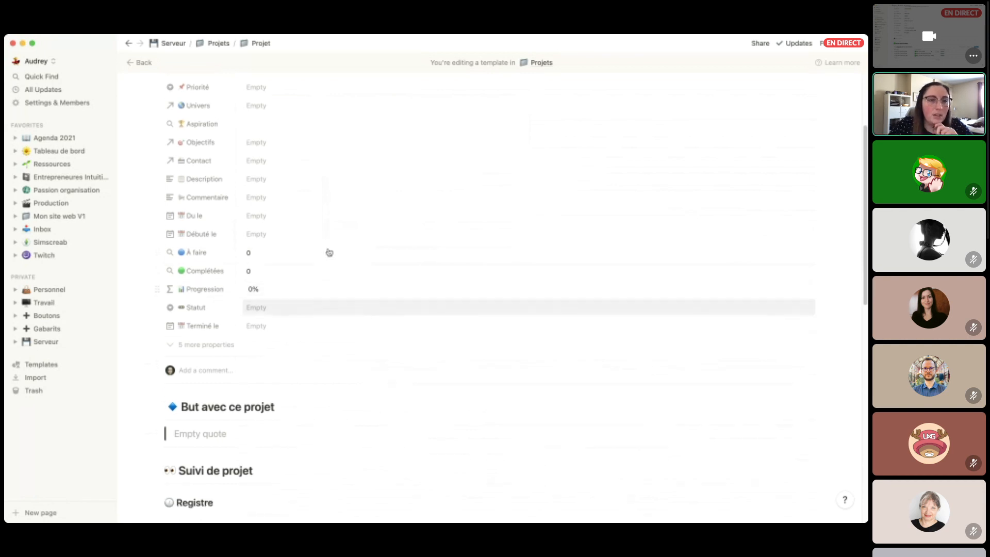
click(217, 43)
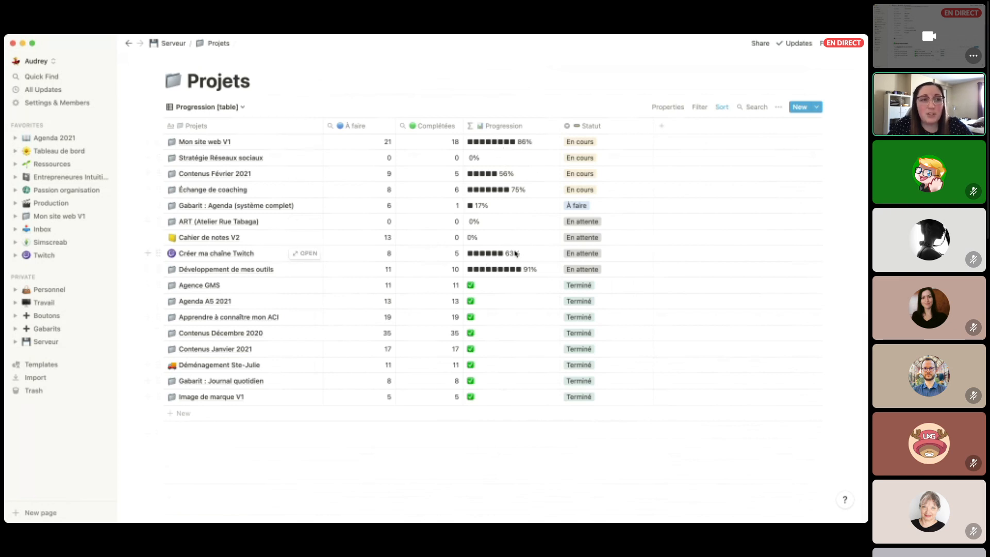
Search the workspace for "notion" and open the Notion Tips page.
click(41, 76)
text(noti)
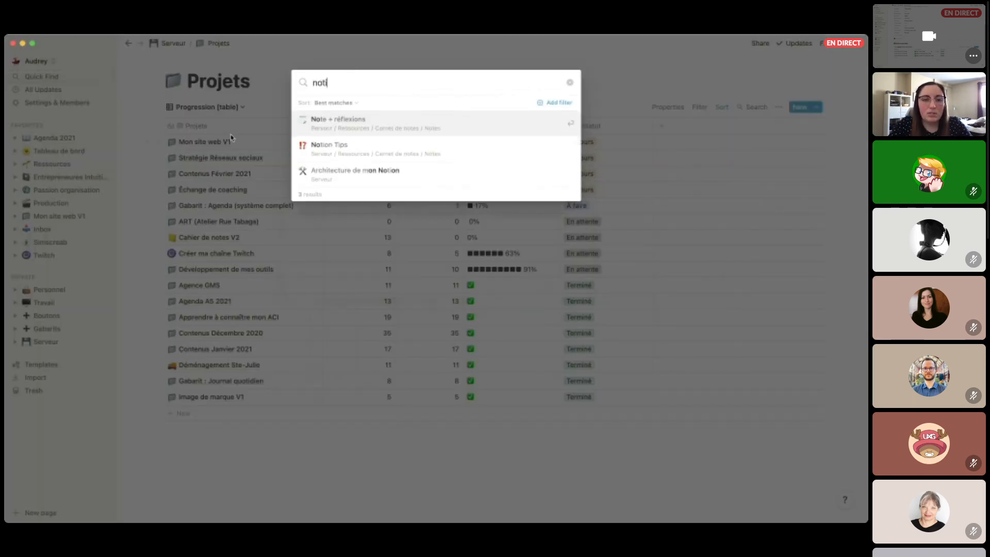
text(on)
click(332, 119)
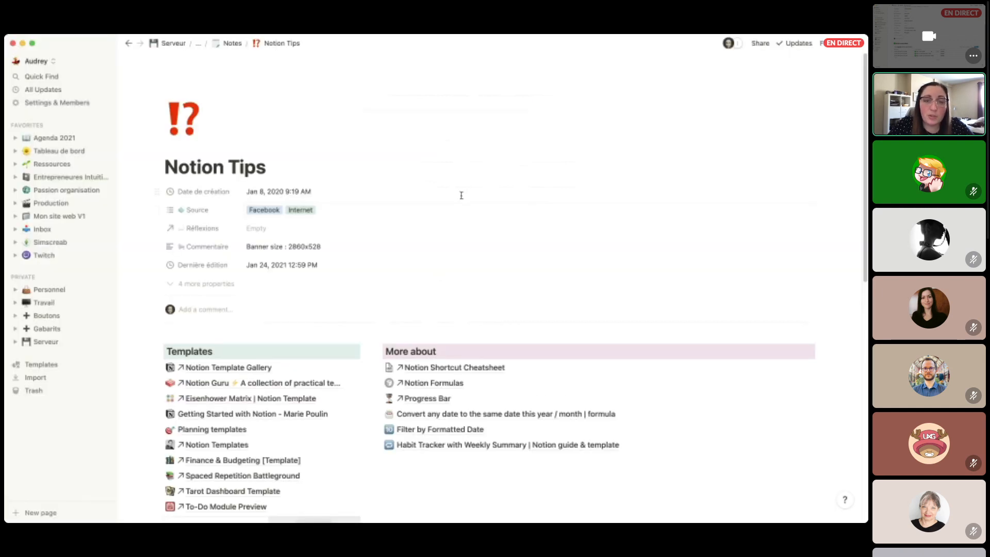
Look over the links on Notion Tips, briefly view Notion Formulas, and open the Progress Bar example.
scroll(461, 195, down, 5)
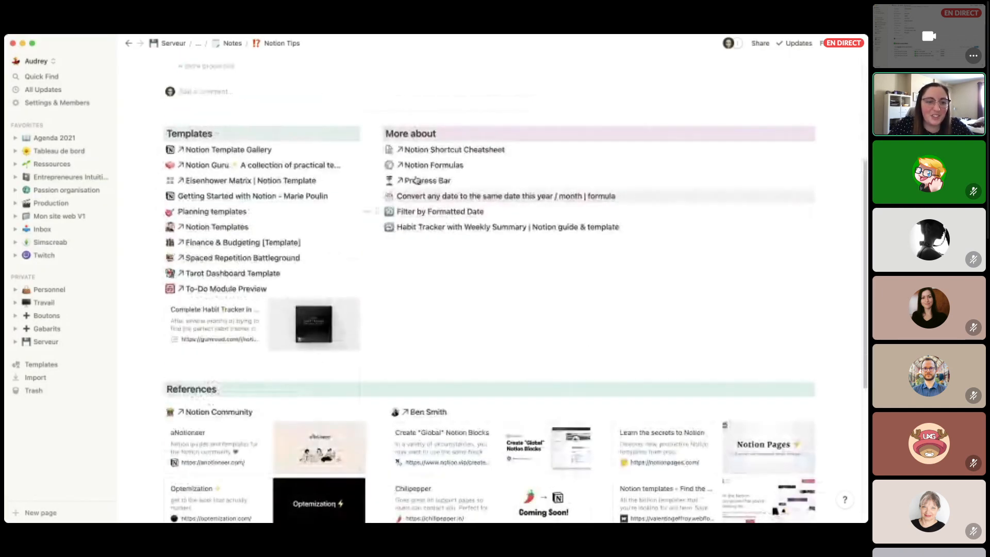
scroll(497, 229, down, 3)
scroll(497, 229, up, 1)
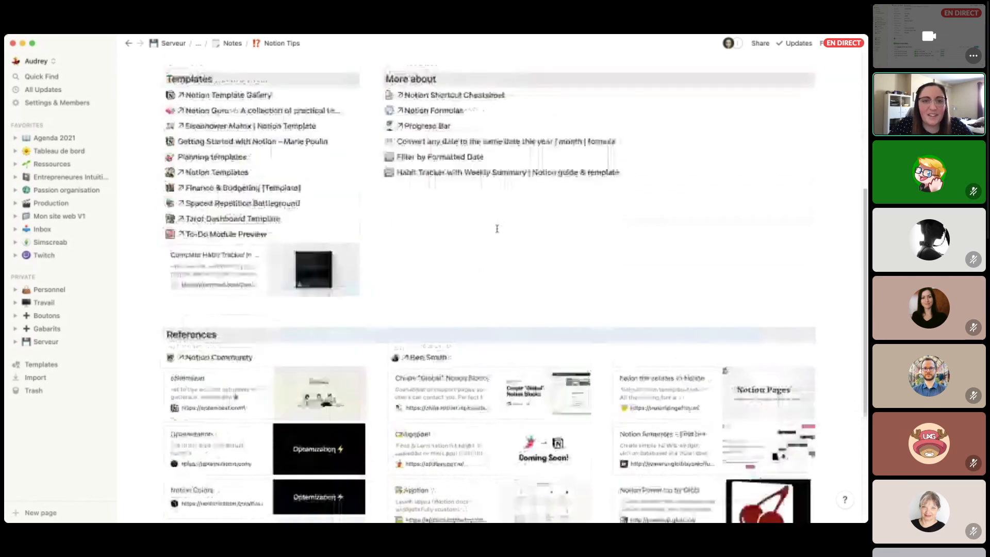
click(425, 111)
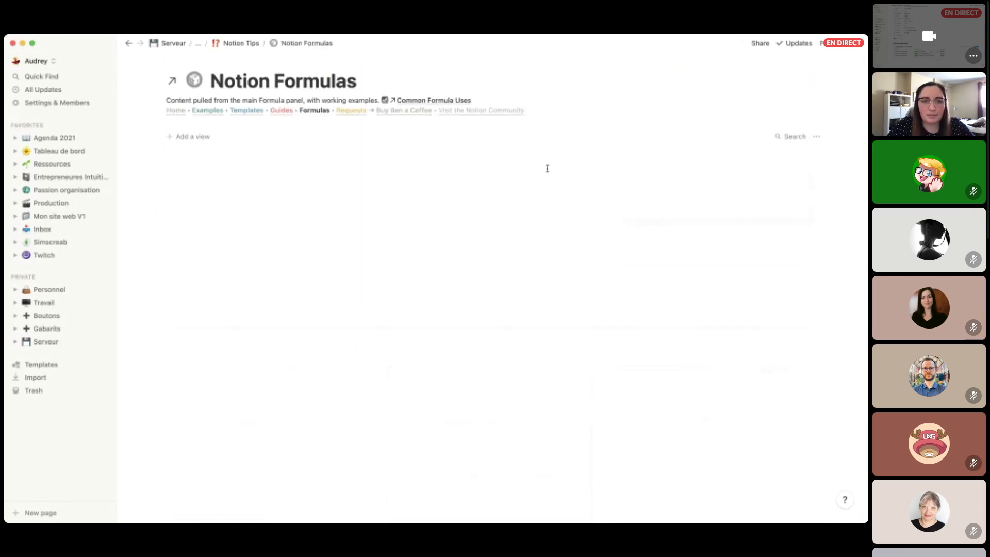
key(super+bracketleft)
click(418, 126)
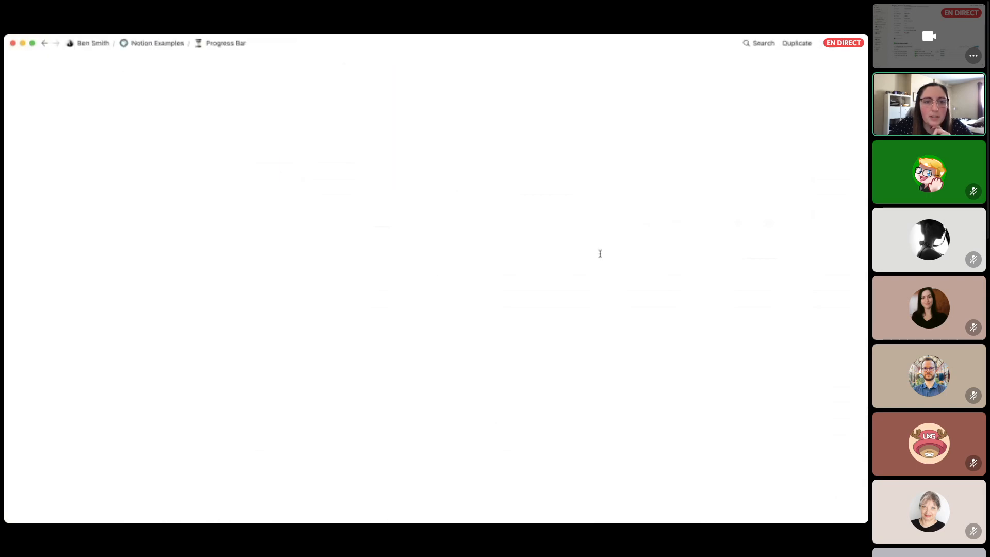
Examine the Progress Bar page's example table, formulas, Basic Styles and Emoji Variations, including the far columns of Progress Bar Styles.
scroll(598, 255, down, 5)
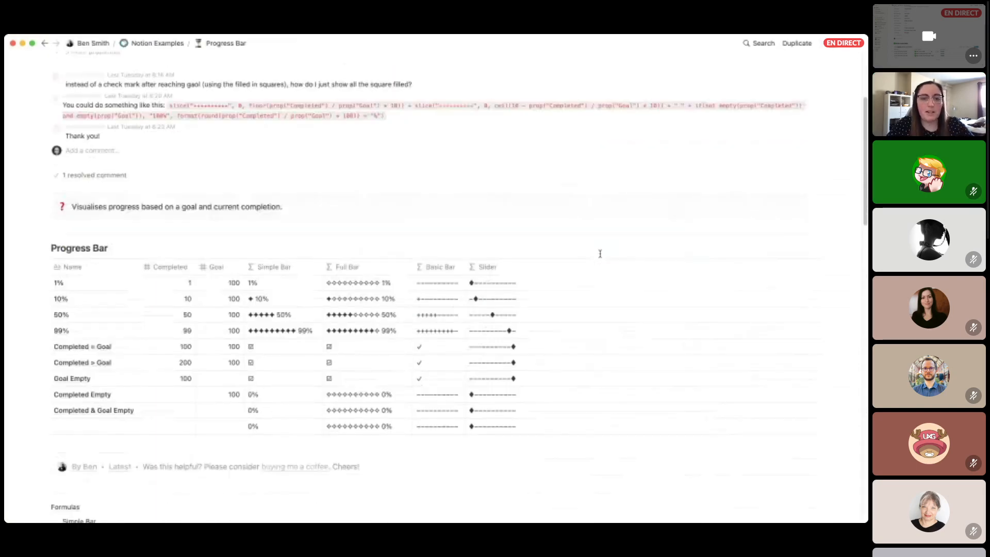
scroll(446, 318, up, 5)
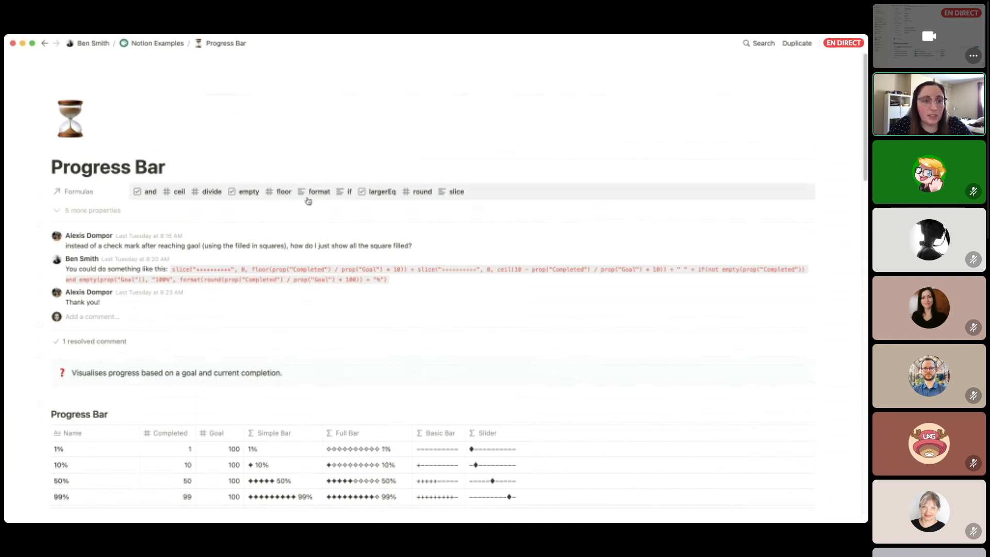
scroll(309, 201, down, 3)
scroll(384, 285, down, 2)
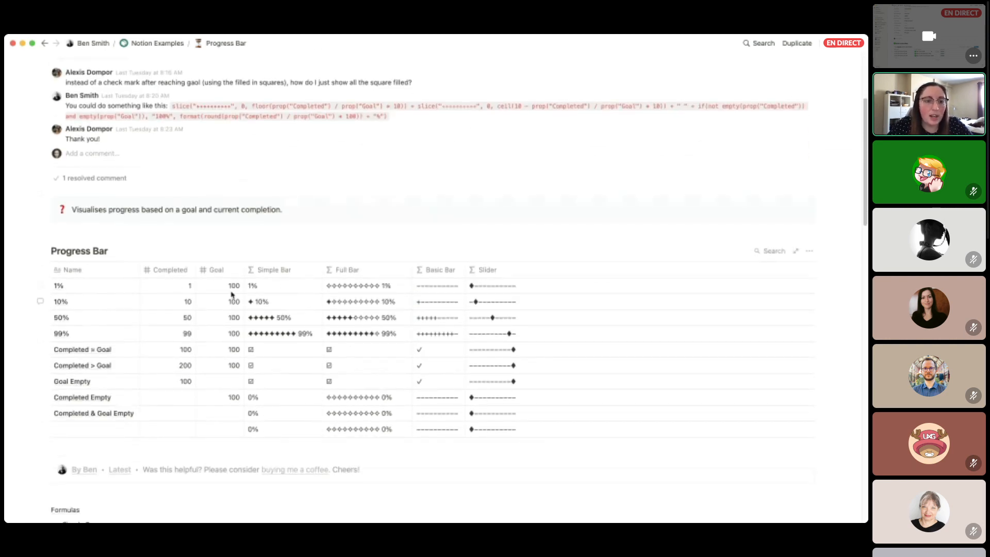
scroll(380, 385, down, 12)
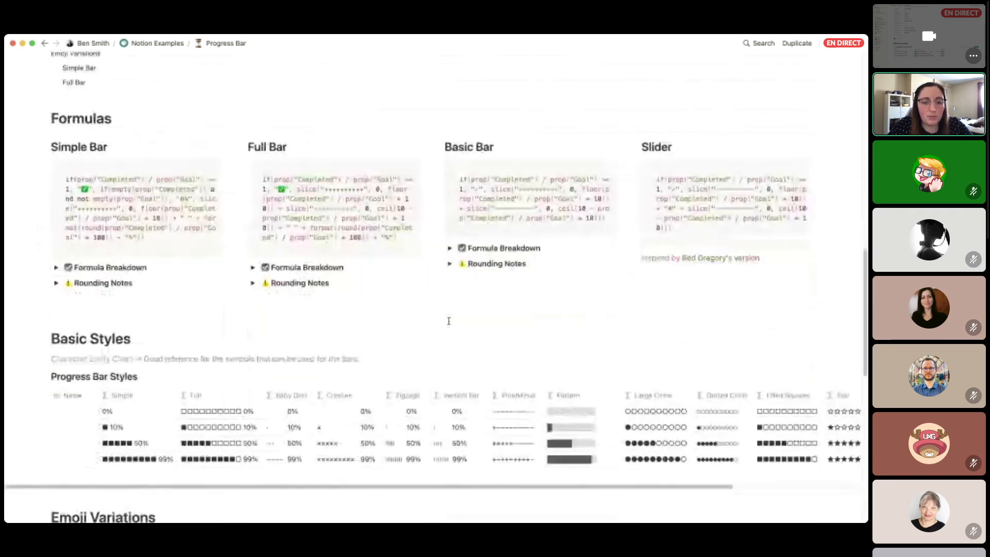
scroll(454, 322, down, 3)
scroll(639, 392, right, 3)
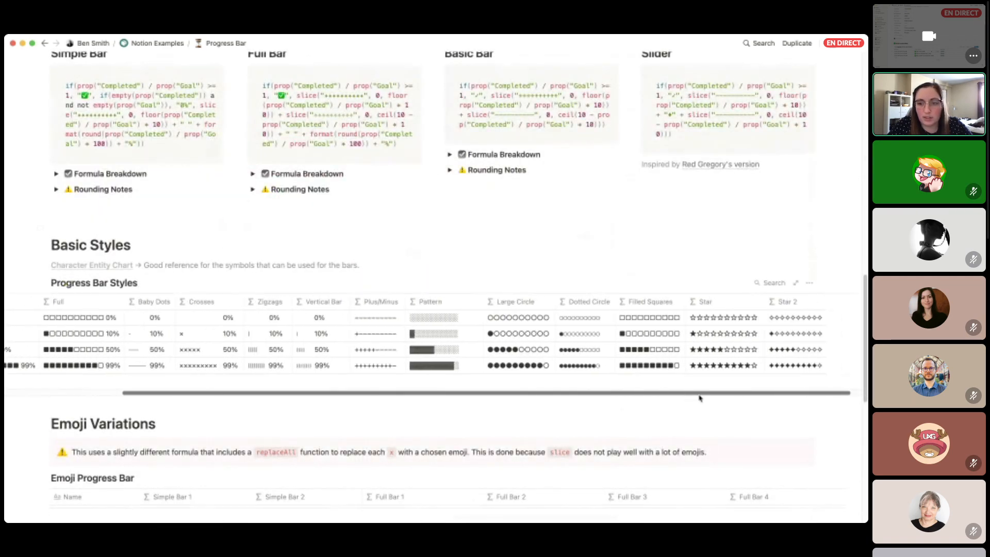
scroll(670, 397, left, 3)
scroll(559, 380, down, 13)
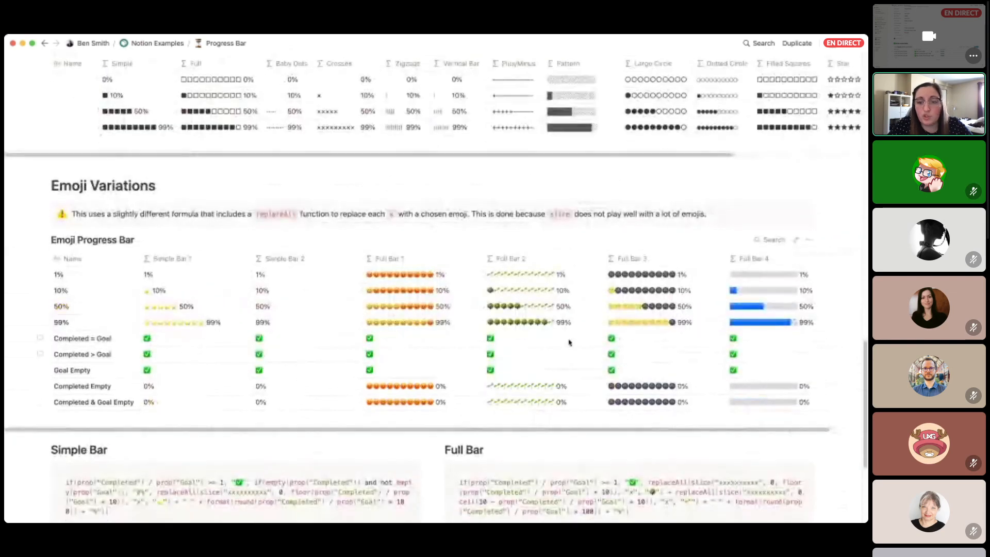
Review the Progress Bar page back up from Emoji Variations to the formulas, and return to the beginning of Notion Tips.
scroll(607, 250, up, 3)
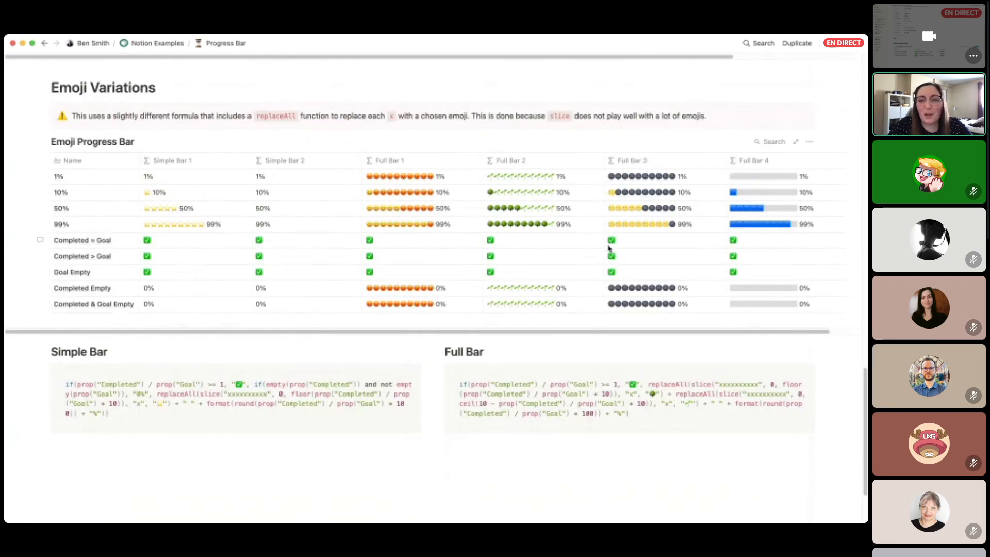
scroll(609, 249, up, 4)
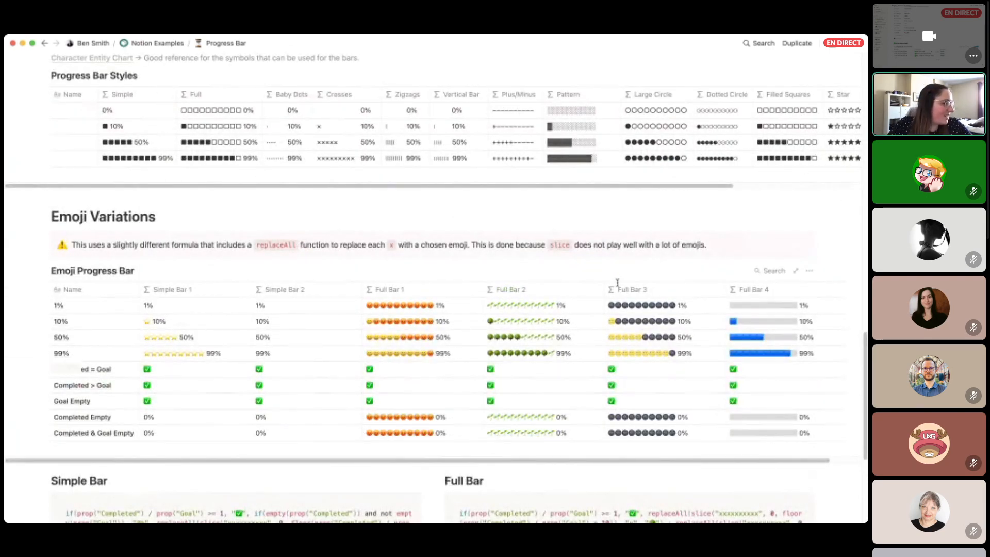
scroll(617, 283, up, 6)
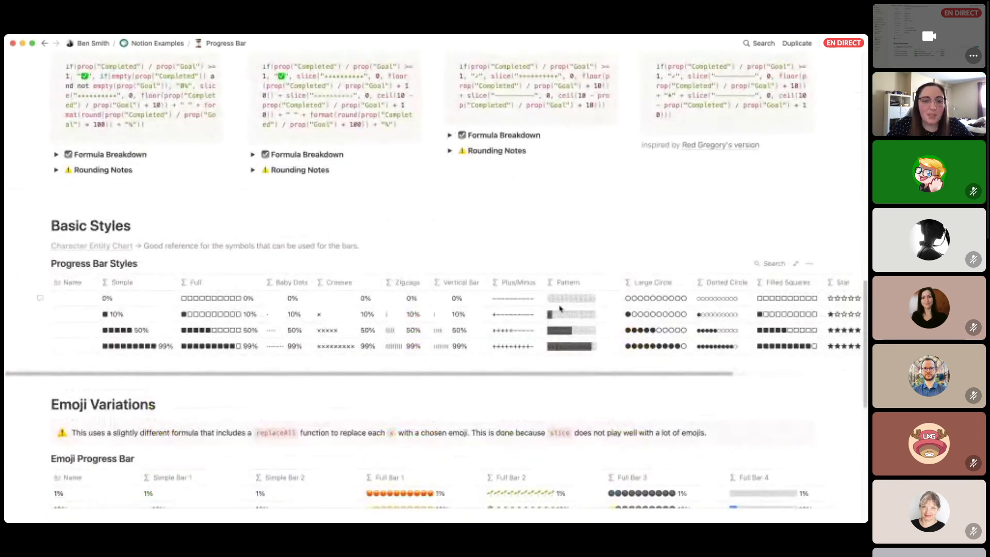
scroll(459, 335, up, 1)
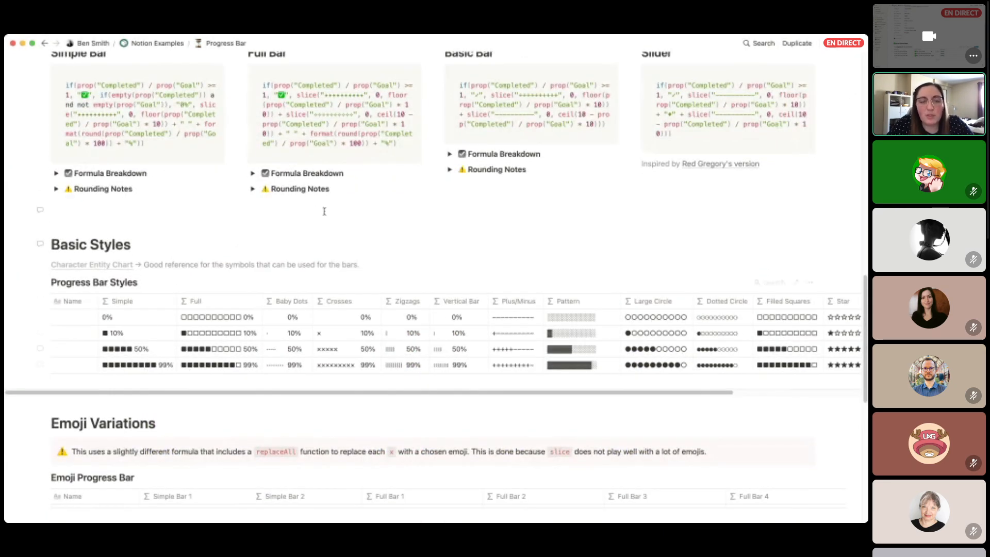
scroll(352, 226, up, 5)
scroll(353, 226, up, 3)
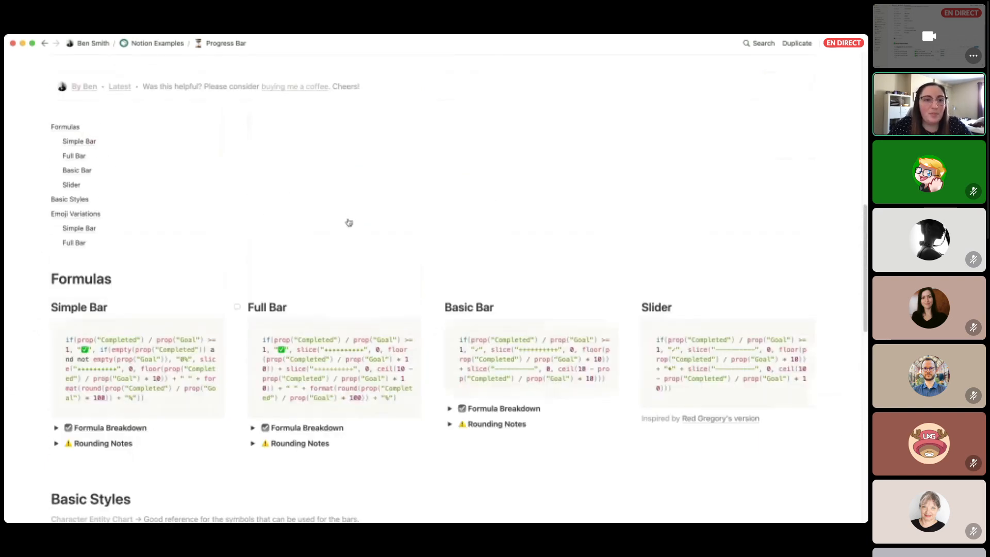
scroll(349, 222, up, 12)
key(super+bracketleft)
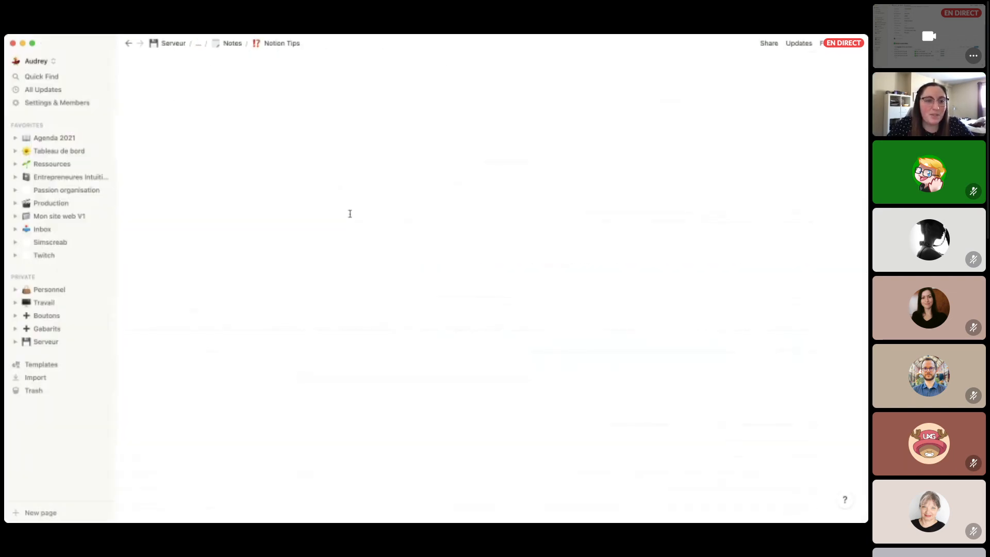
scroll(397, 219, up, 4)
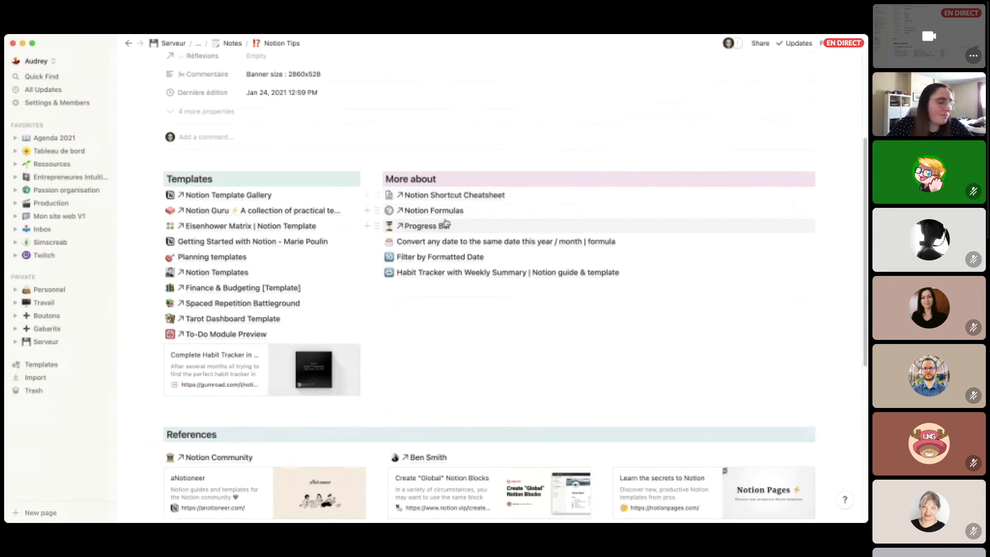
scroll(445, 223, up, 4)
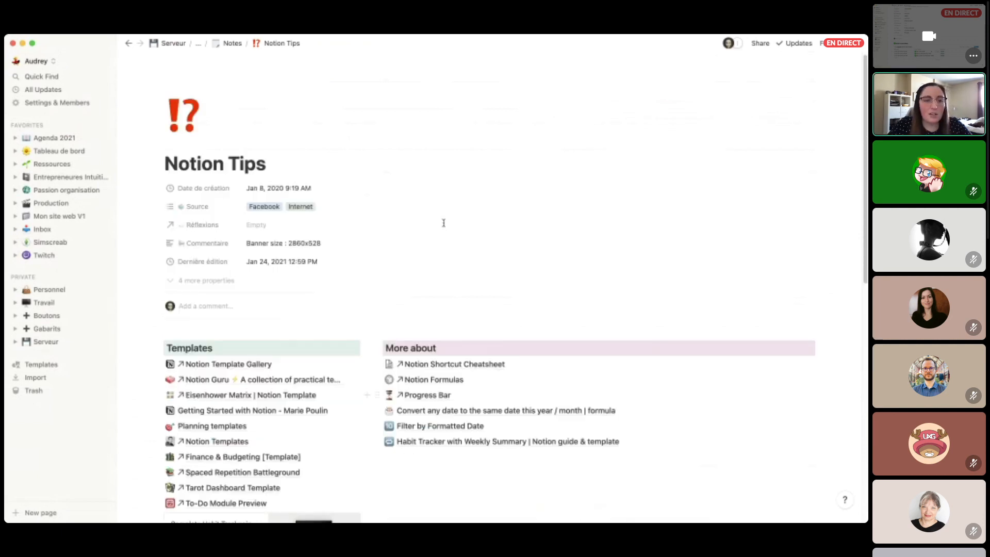
Open Ressources from the Serveur page and look through the Notes list in Carnet de notes.
click(51, 343)
scroll(361, 273, down, 4)
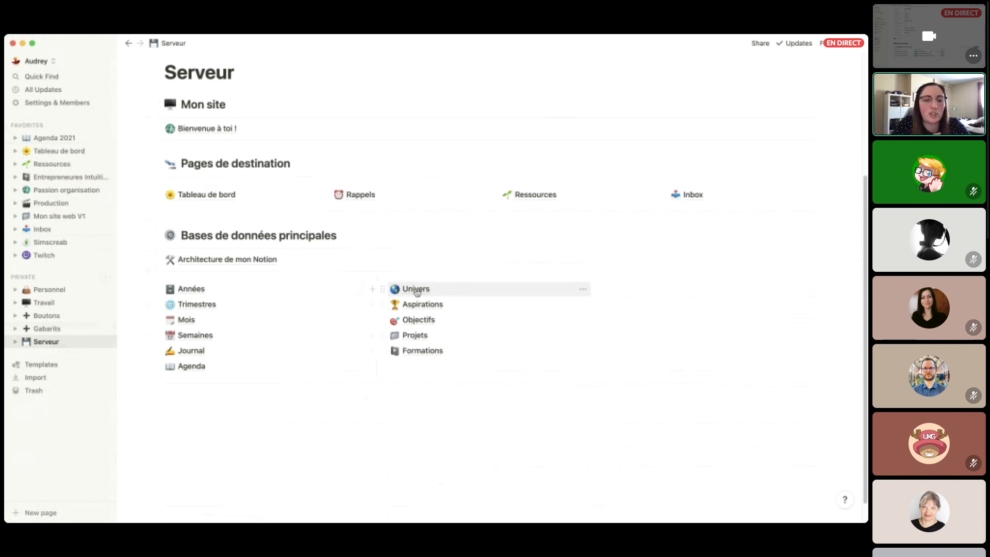
click(553, 194)
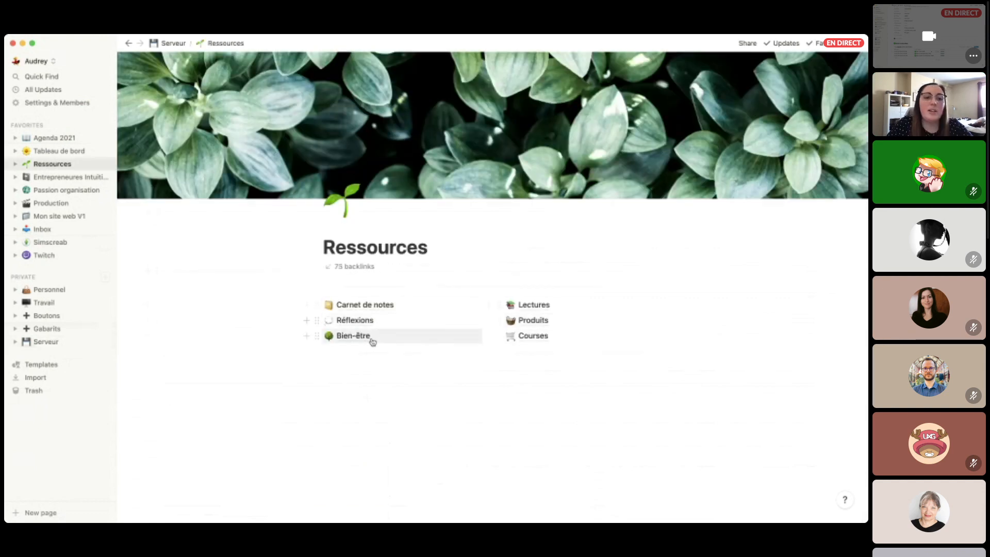
click(364, 305)
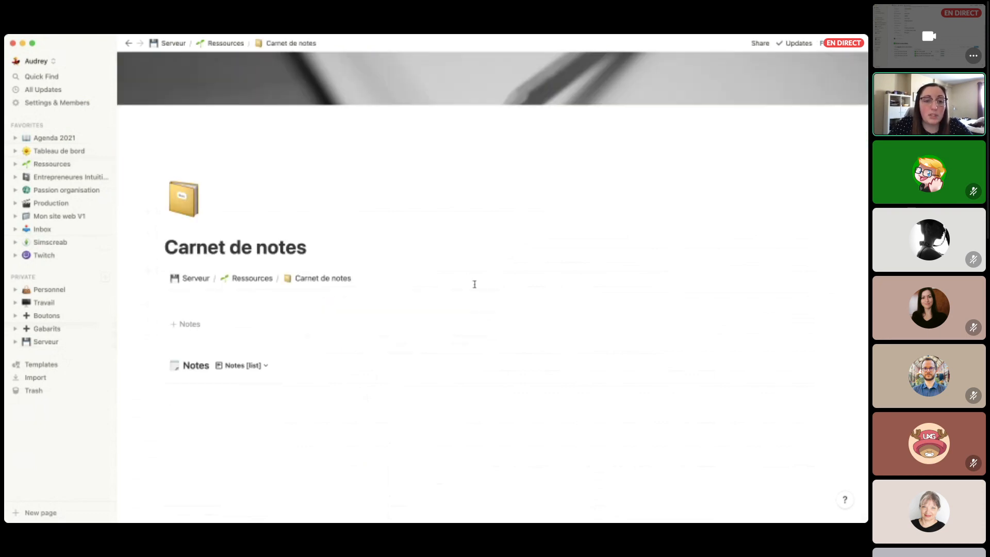
scroll(353, 340, down, 5)
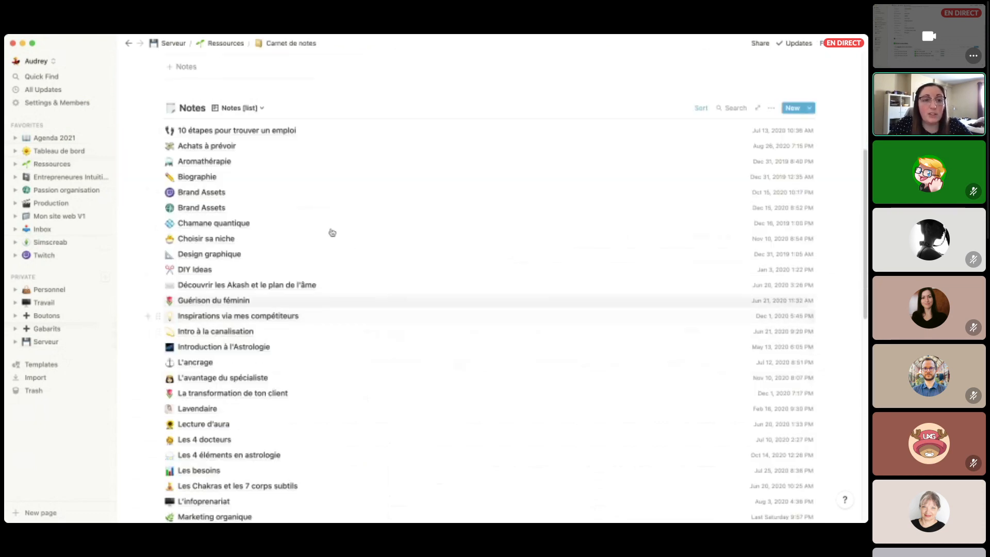
scroll(371, 195, down, 10)
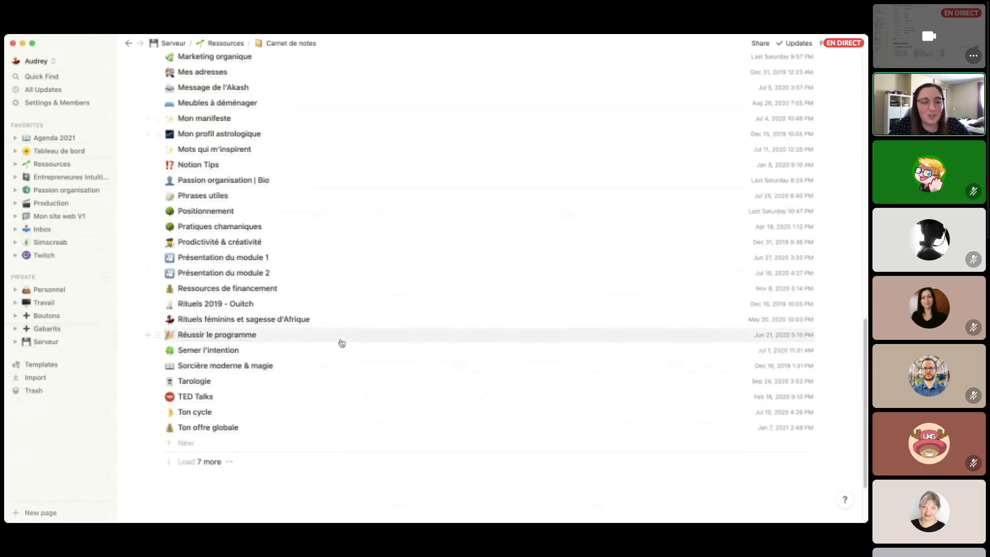
scroll(394, 372, up, 15)
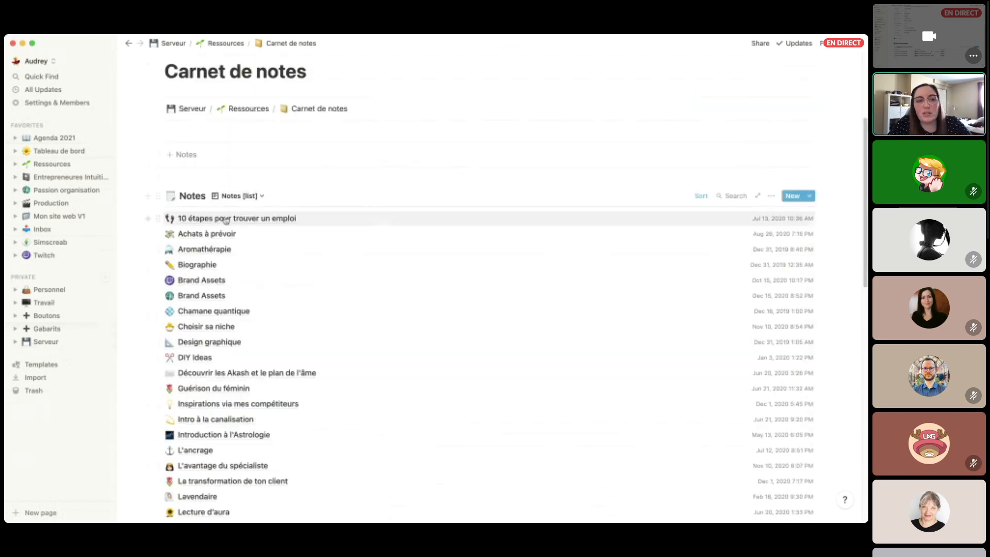
Open the Entrepreneures Intuitives training page and look through its sections down to Exercices and Affirmations.
click(67, 177)
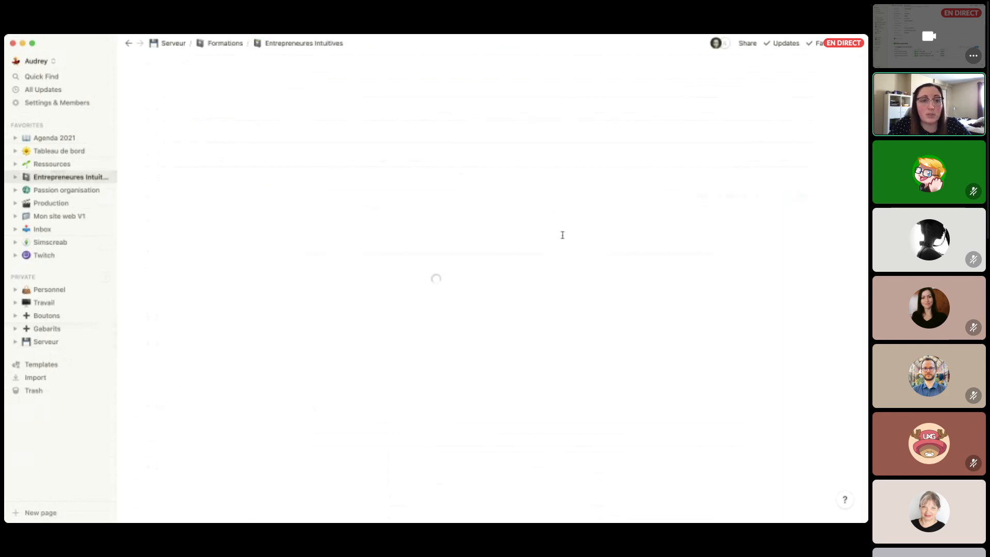
scroll(593, 290, down, 15)
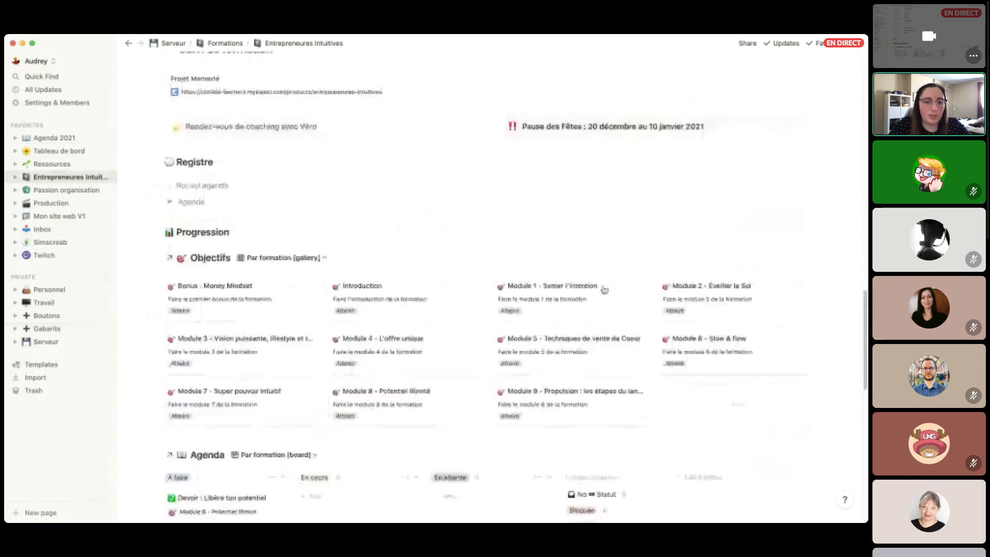
scroll(604, 289, down, 10)
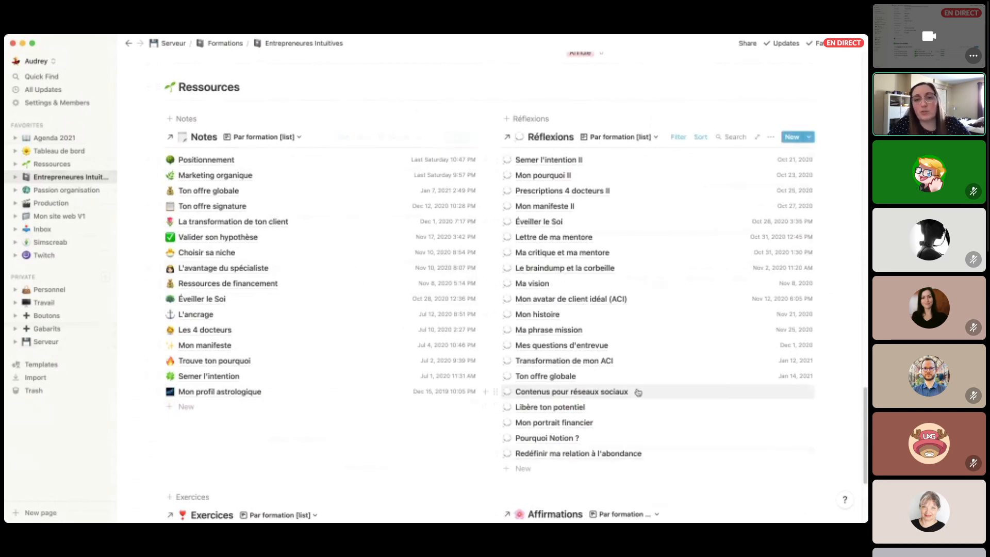
scroll(637, 393, down, 3)
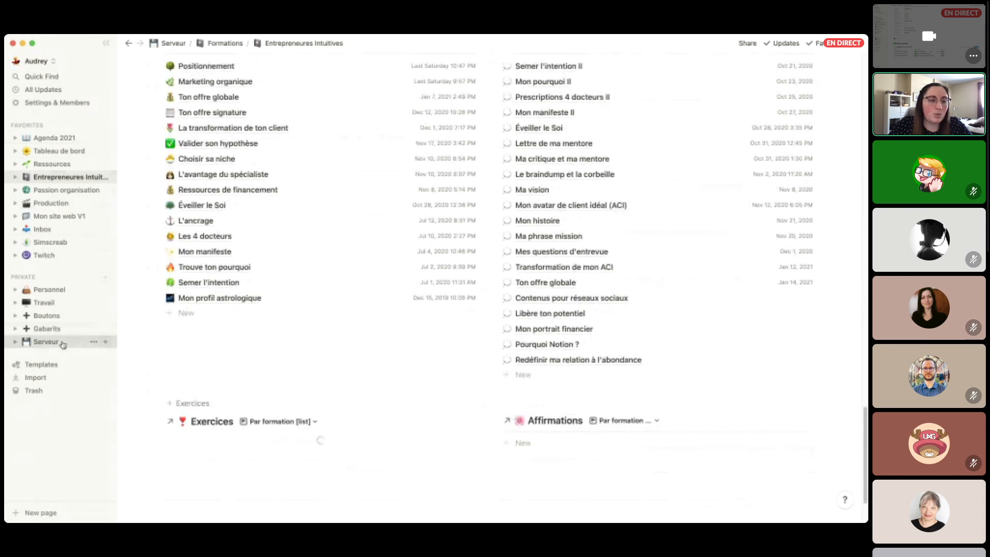
Revisit Serveur, view the Gabarits gallery, and briefly preview its Exemples - Notion Made Simple / Discord card.
click(49, 341)
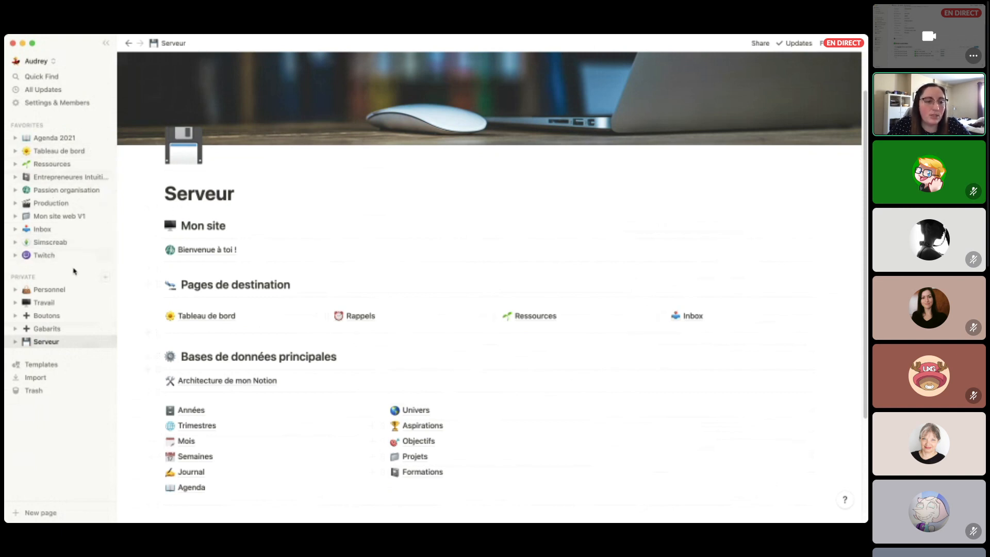
click(57, 329)
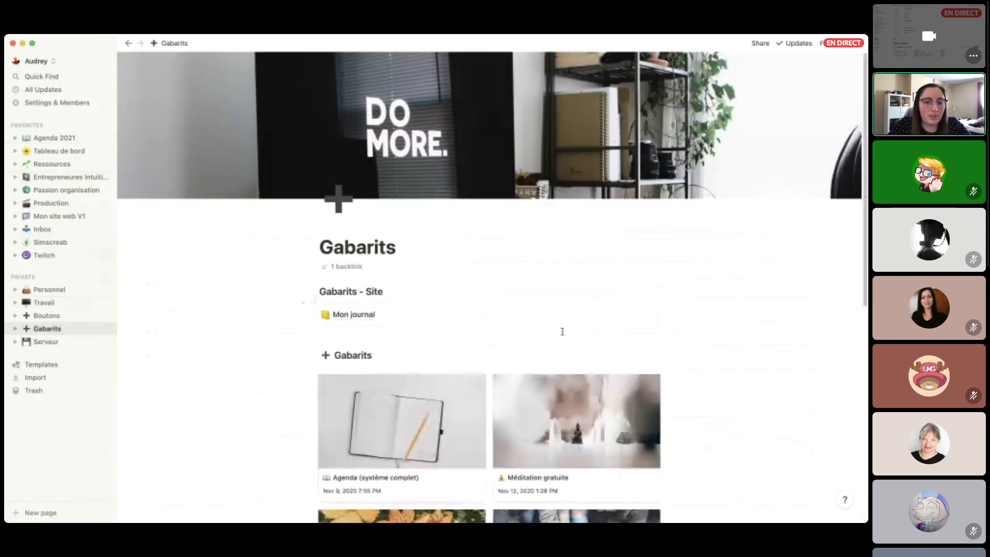
scroll(578, 360, down, 4)
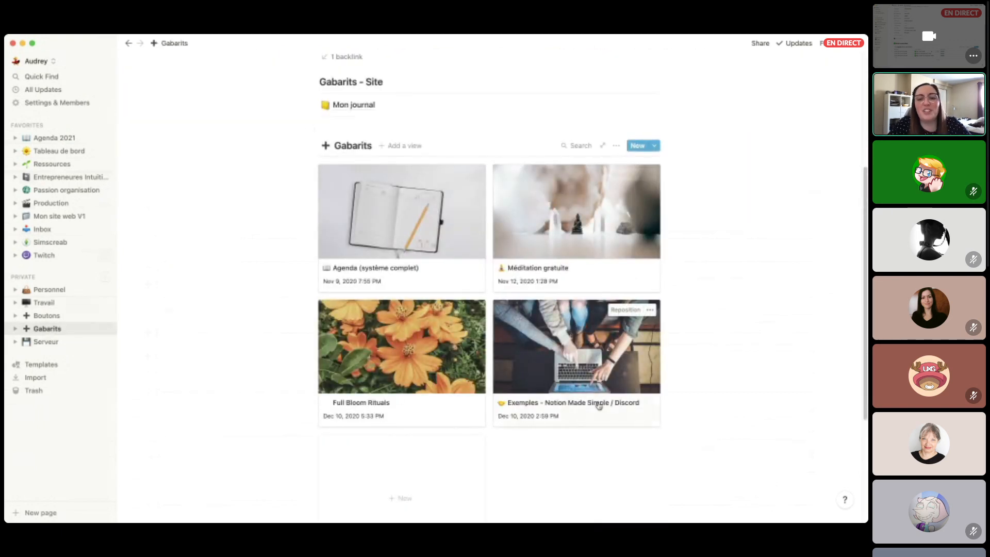
click(594, 357)
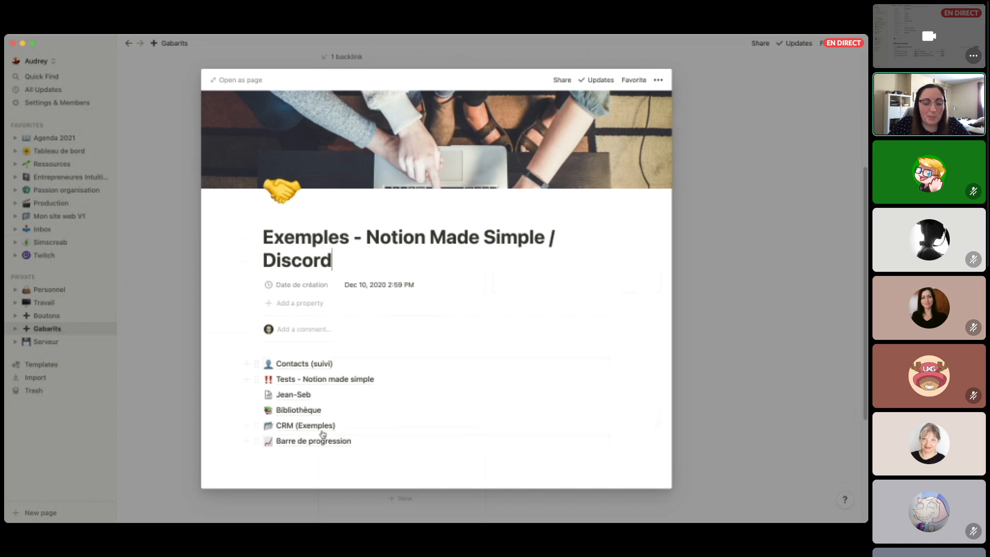
key(Escape)
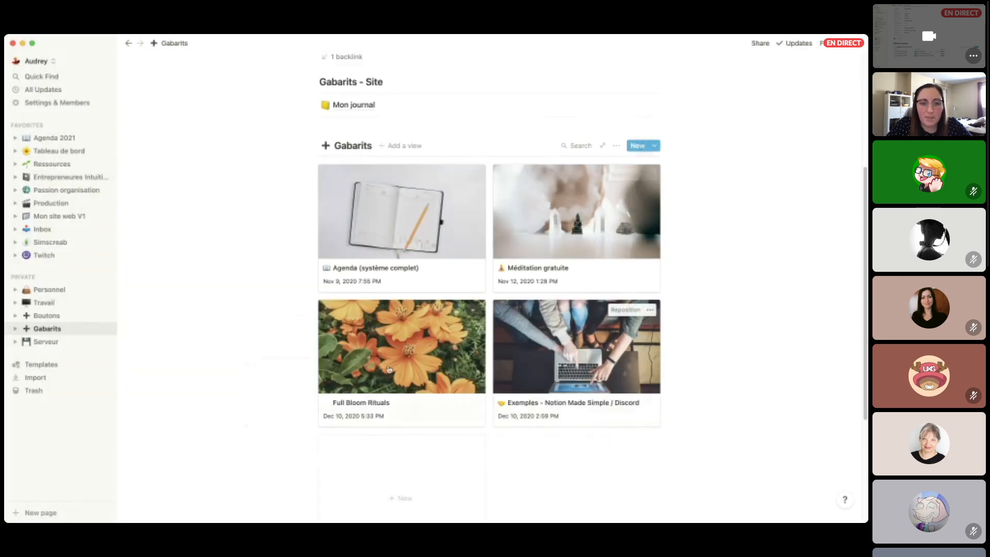
View the predefined-view buttons on the Boutons page and open the Travail page.
click(50, 317)
scroll(547, 242, down, 5)
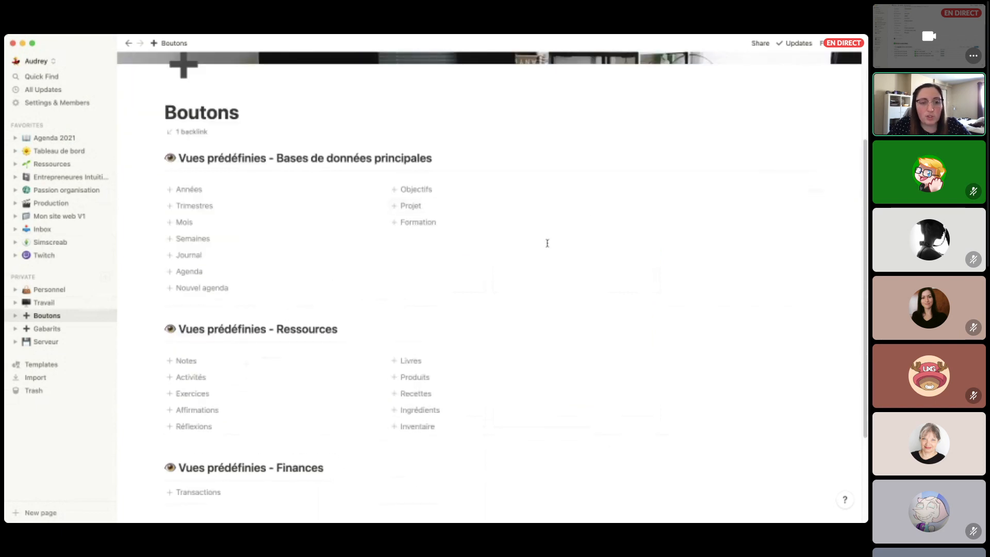
click(37, 303)
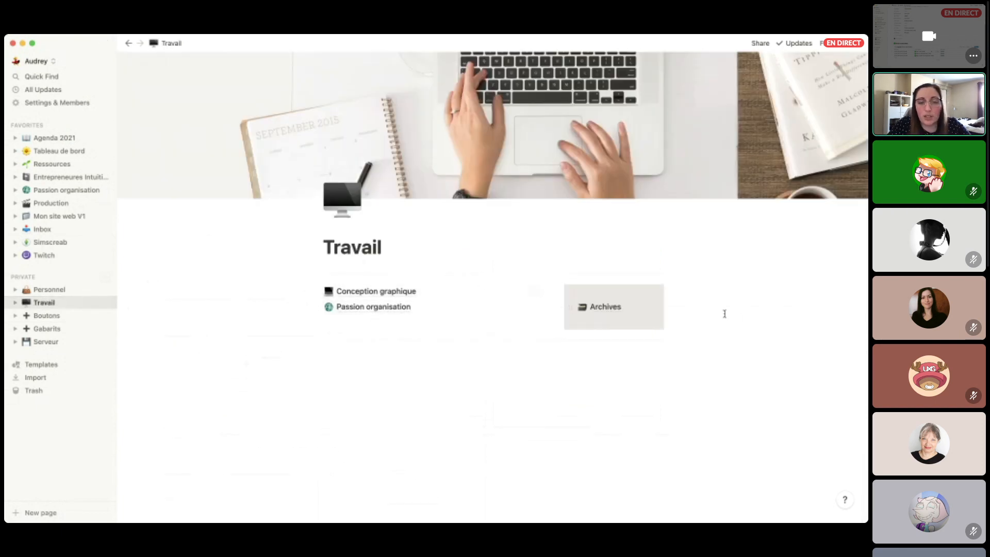
Open Passion organisation from Travail and look through its Brand Assets page down to Couleurs secondaires.
click(356, 307)
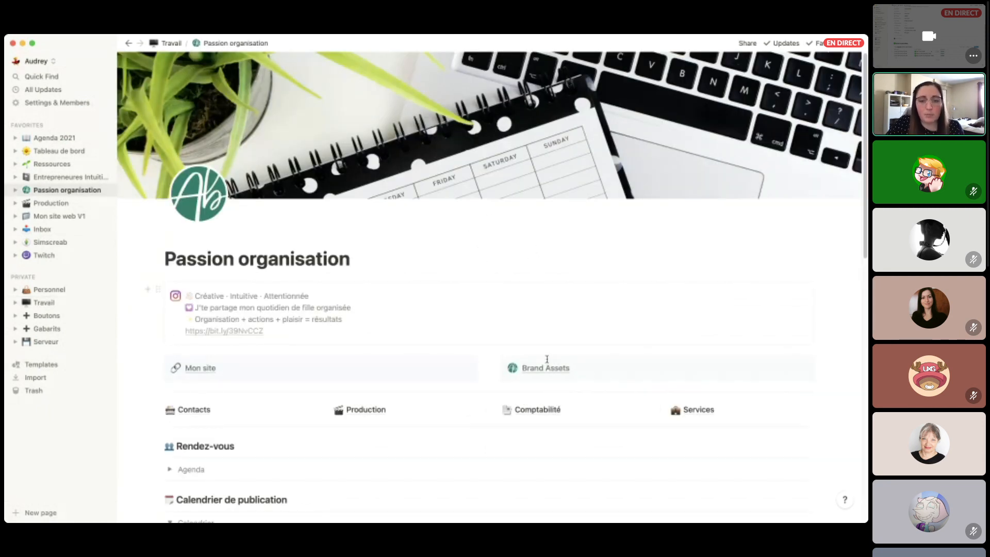
click(547, 361)
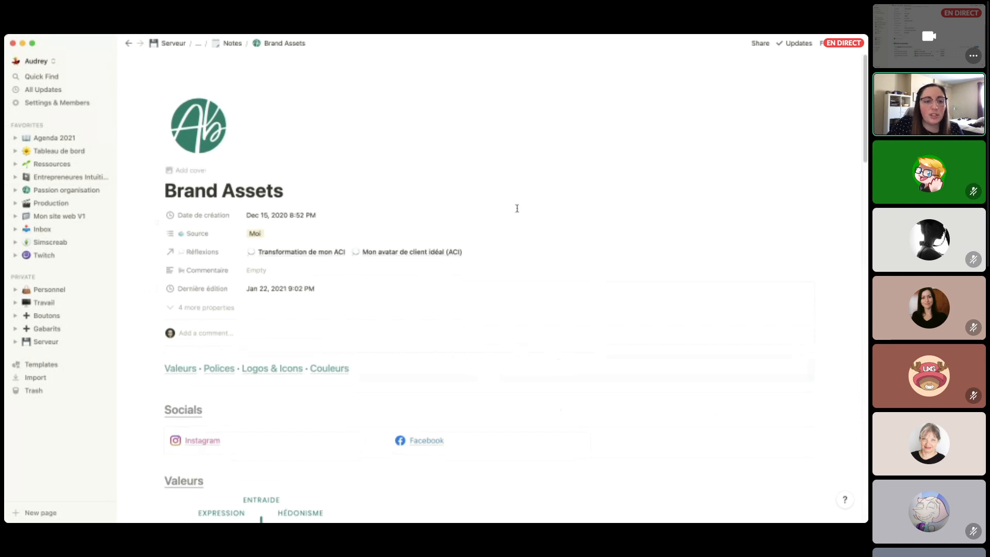
scroll(516, 208, down, 6)
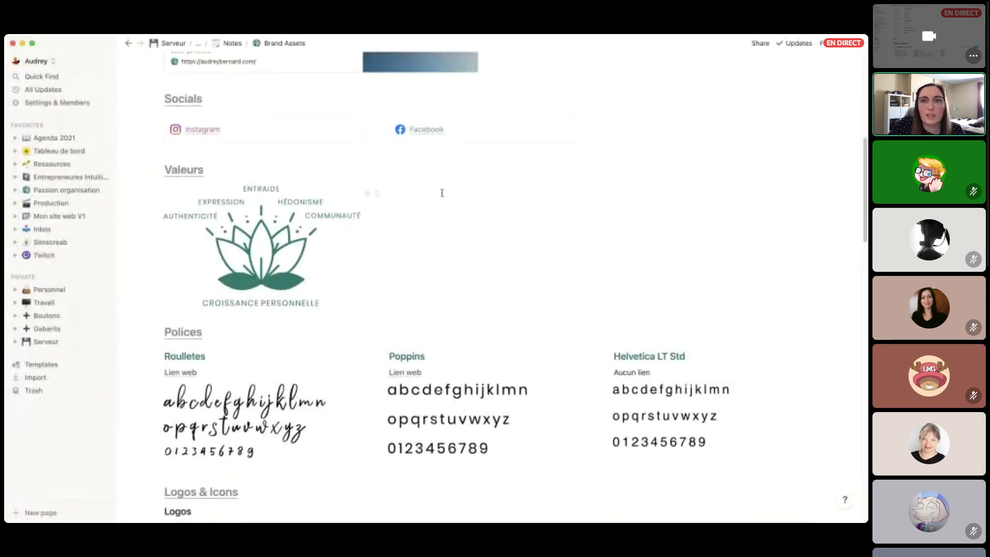
scroll(527, 201, down, 3)
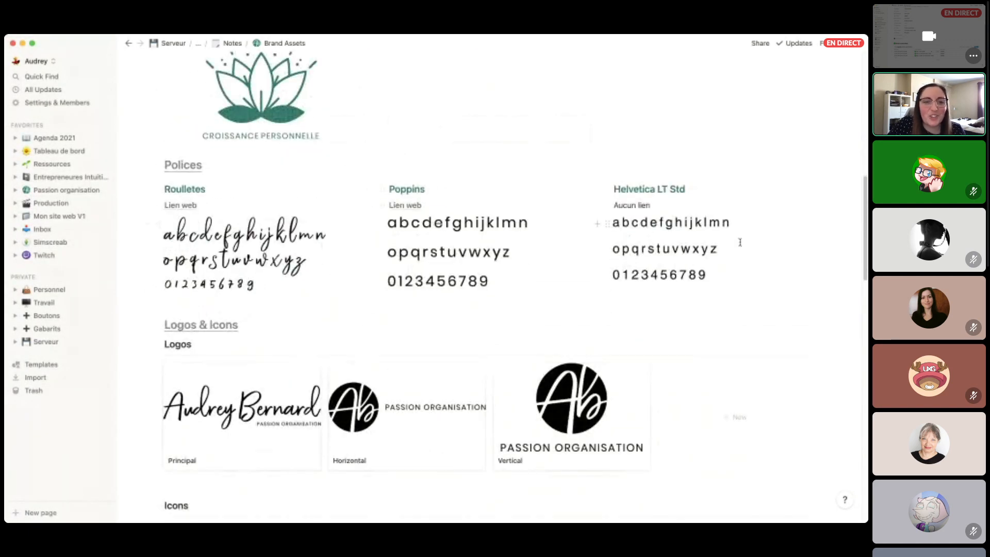
scroll(740, 242, down, 3)
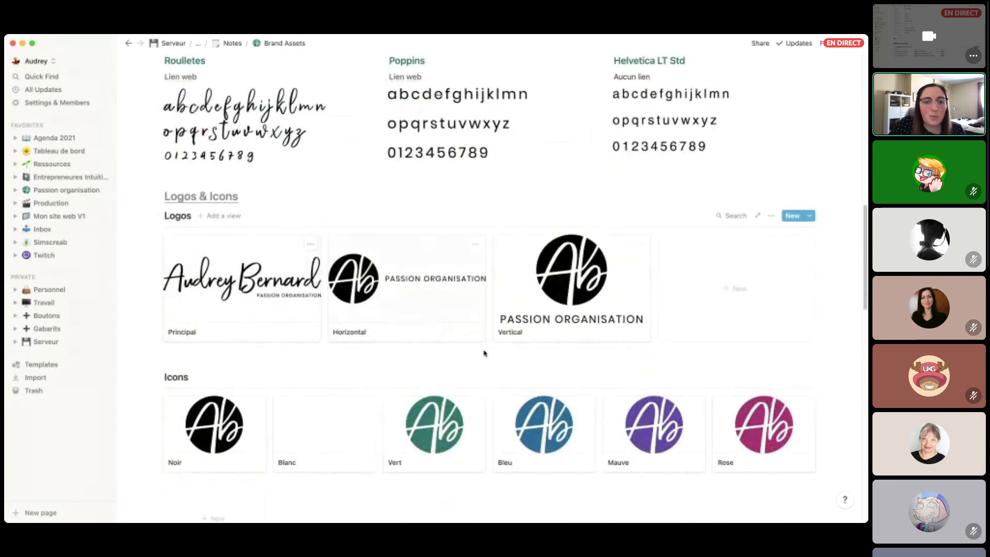
scroll(485, 353, down, 1)
scroll(669, 329, down, 3)
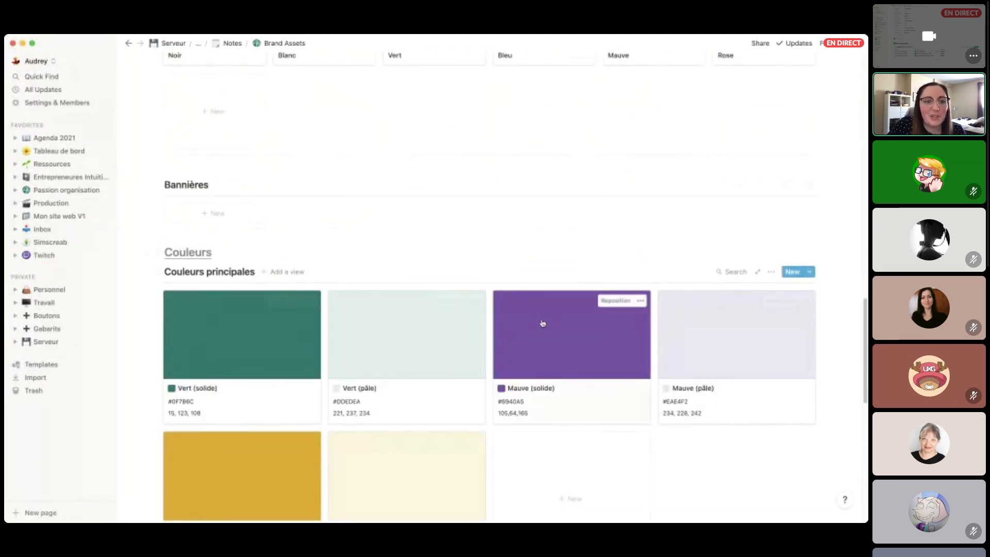
scroll(396, 231, down, 1)
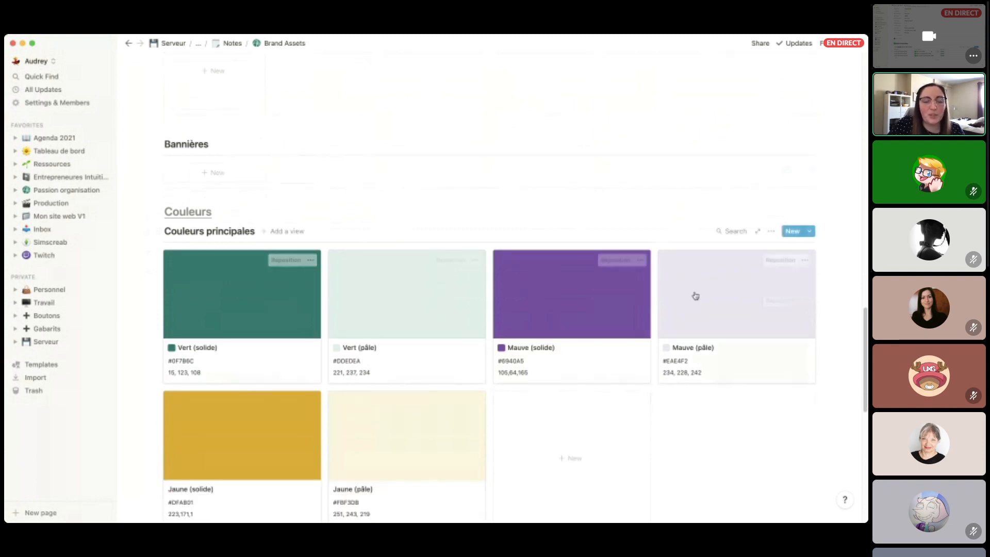
scroll(518, 380, down, 4)
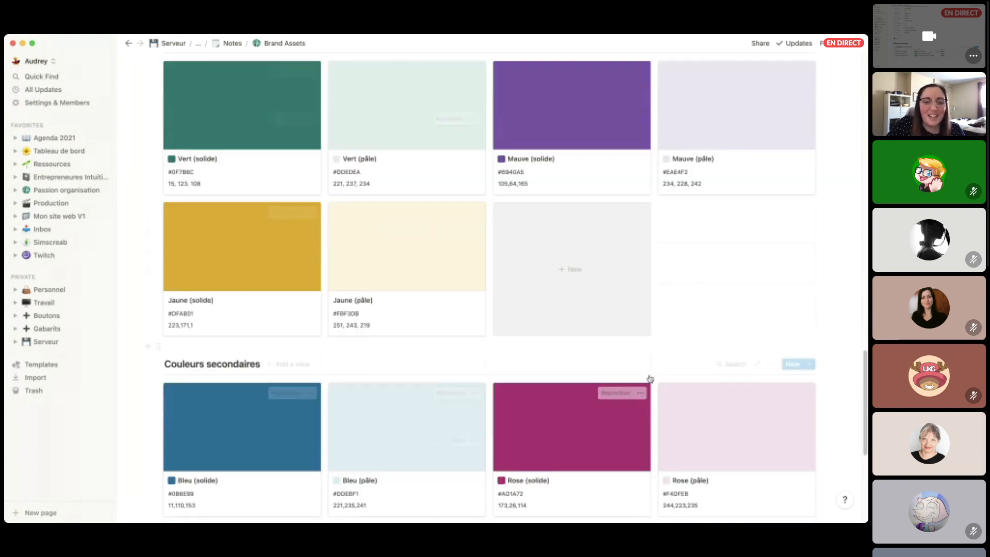
scroll(649, 379, down, 3)
Review the Brand Assets colour palettes again and go back over the Socials, Valeurs and Polices sections.
scroll(752, 332, up, 7)
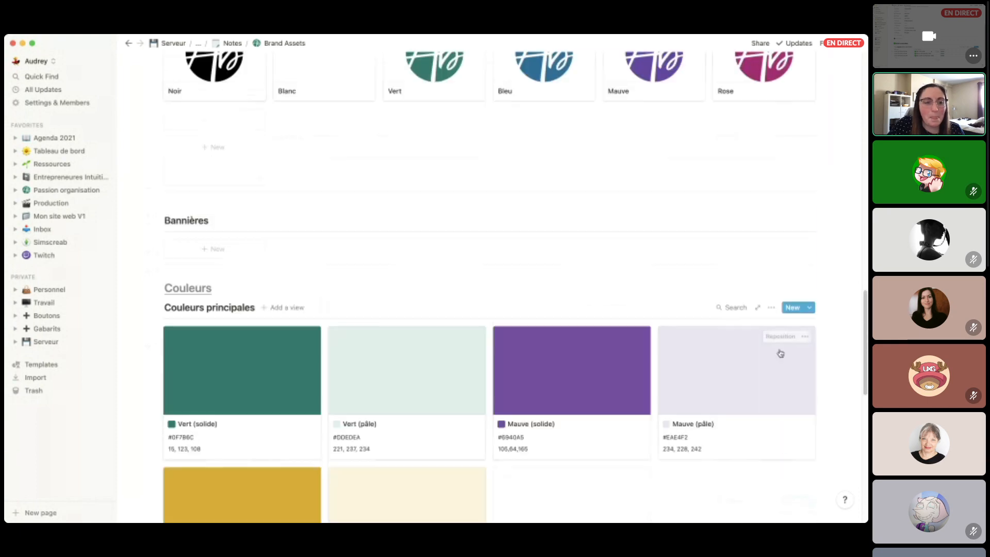
scroll(781, 353, down, 5)
scroll(722, 335, up, 6)
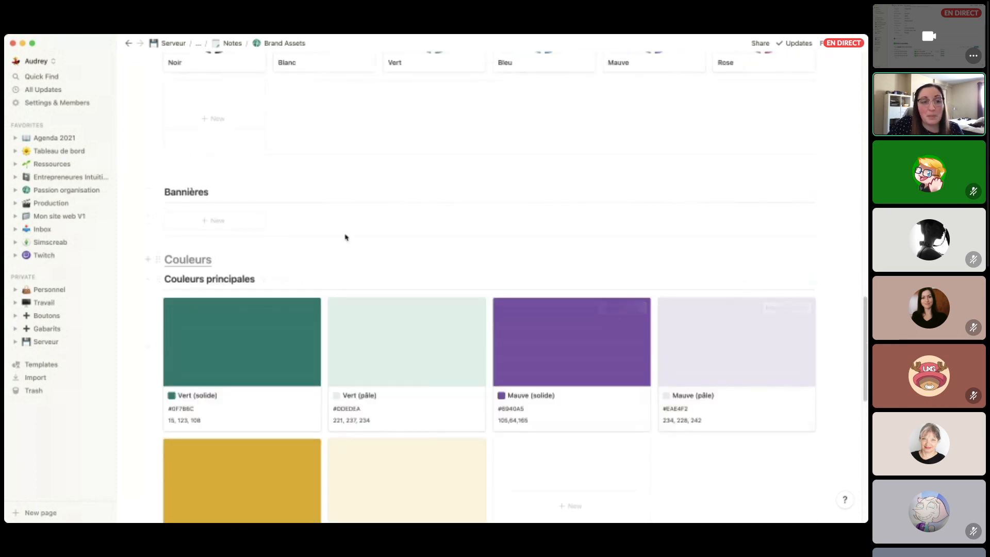
scroll(503, 310, up, 3)
scroll(504, 310, up, 12)
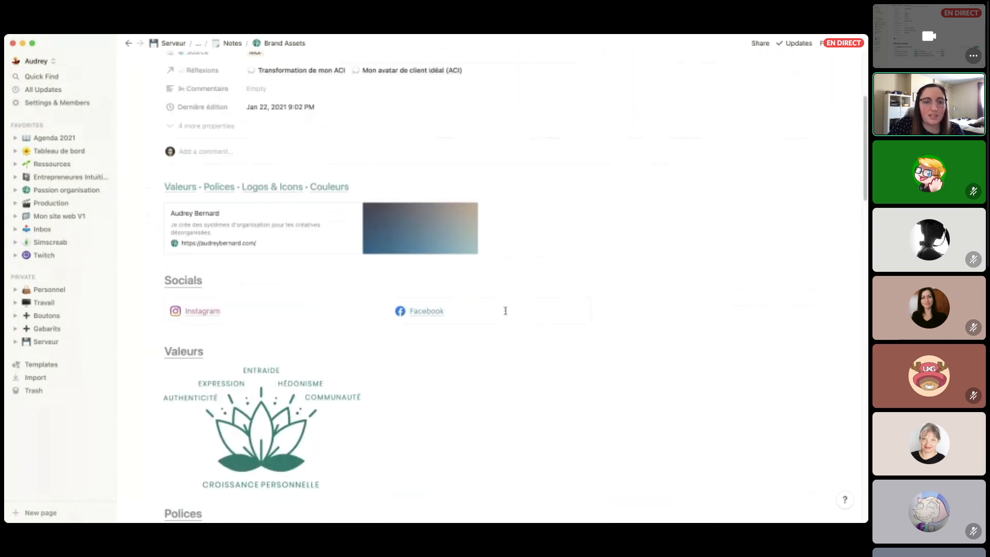
scroll(635, 277, down, 3)
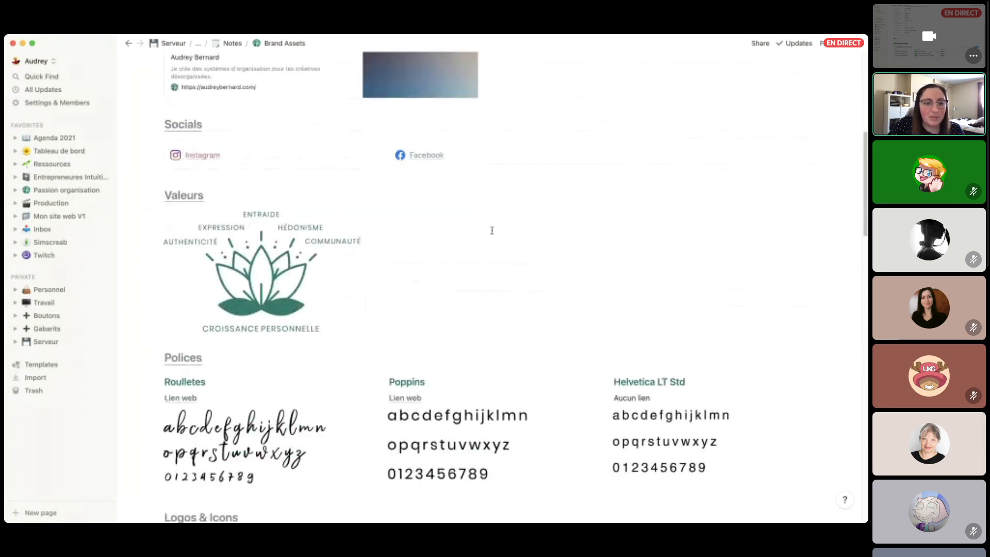
scroll(557, 261, down, 3)
Open Production from Passion organisation and sort the Projets board by Priorité in ascending order.
key(super+[)
scroll(665, 325, down, 2)
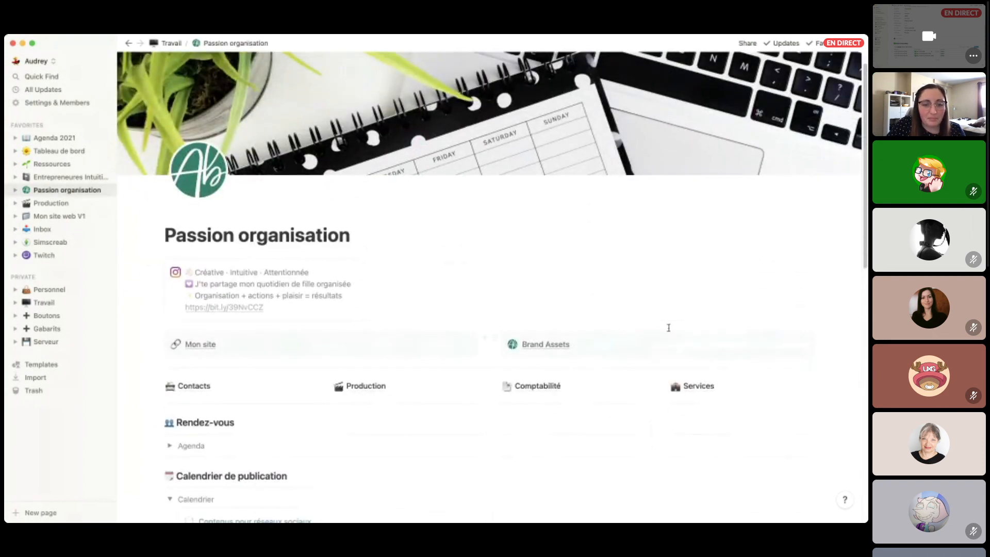
click(405, 379)
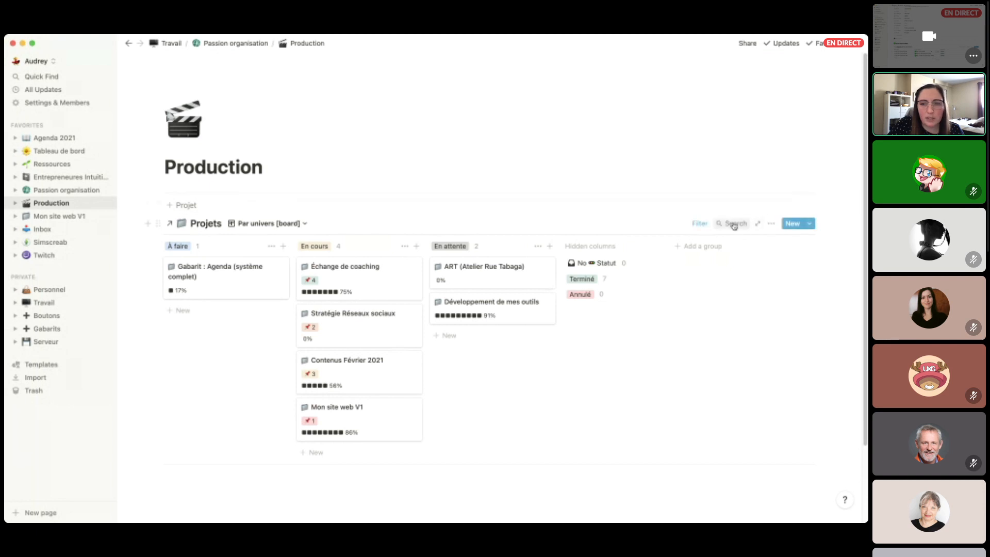
click(771, 223)
click(791, 343)
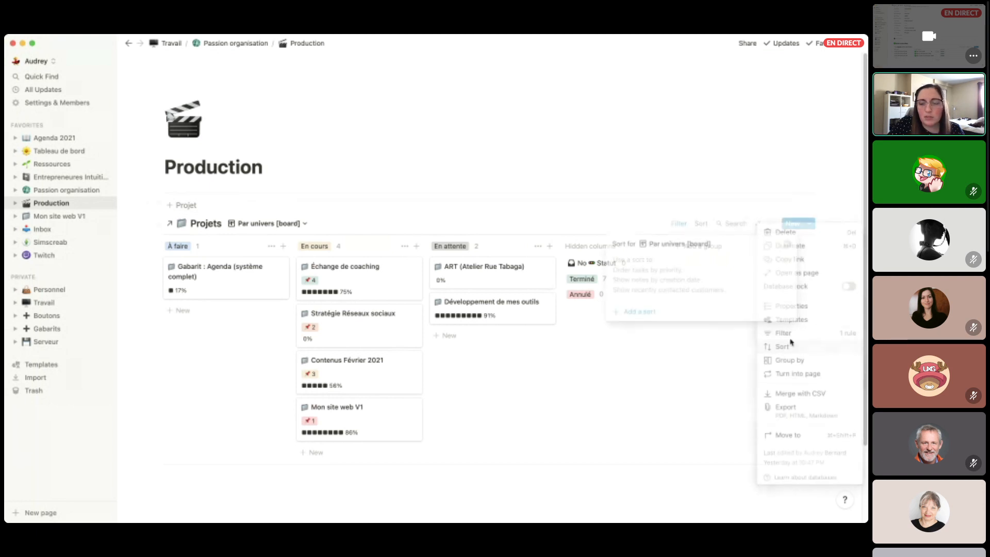
click(639, 311)
click(650, 264)
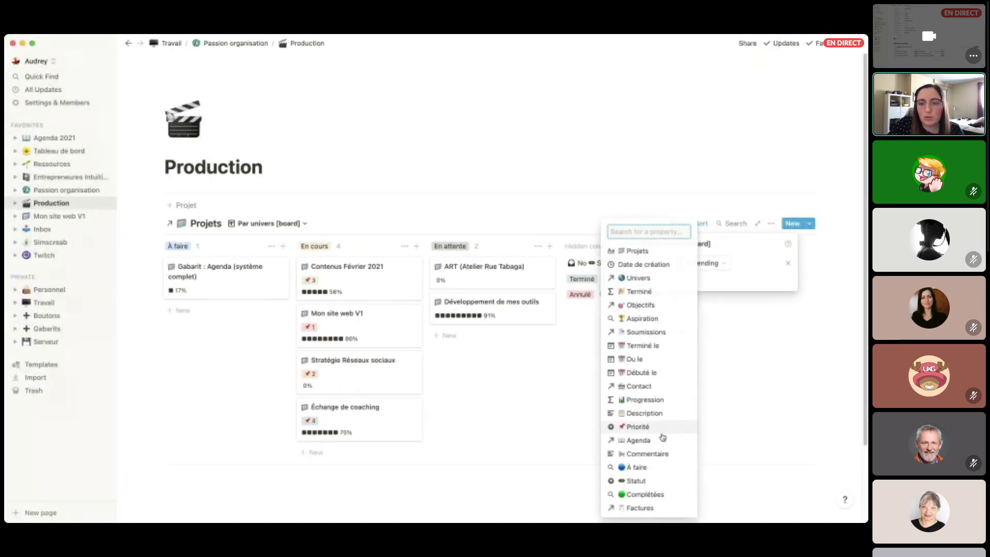
click(636, 426)
click(701, 263)
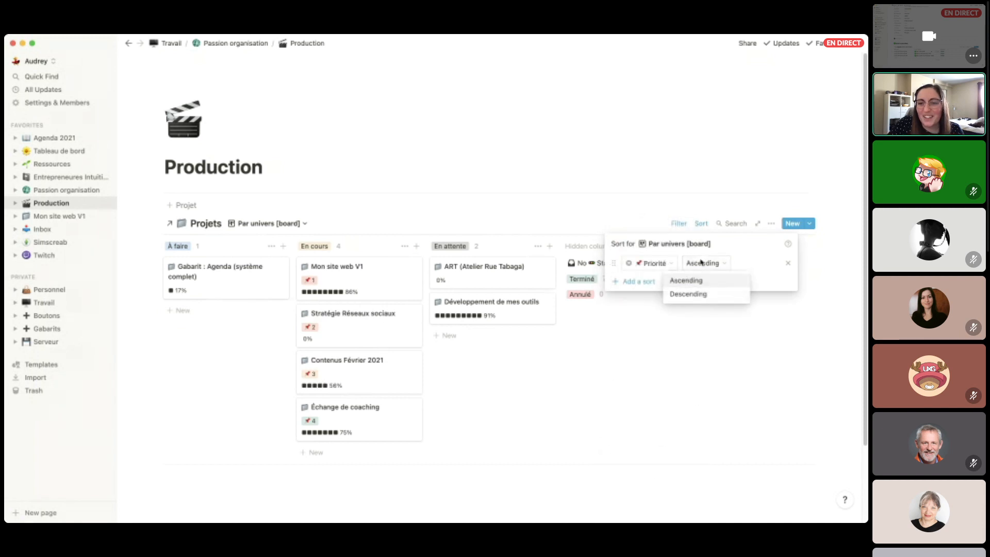
click(525, 221)
click(493, 212)
Reopen Brand Assets from the Passion organisation page and preview the Vertical card in the Logos gallery.
click(67, 190)
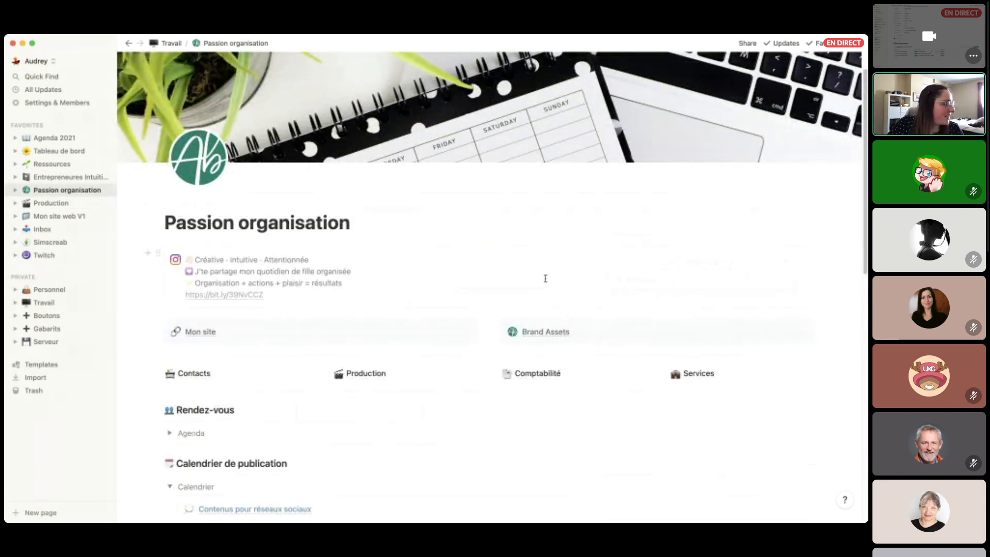
scroll(524, 272, down, 3)
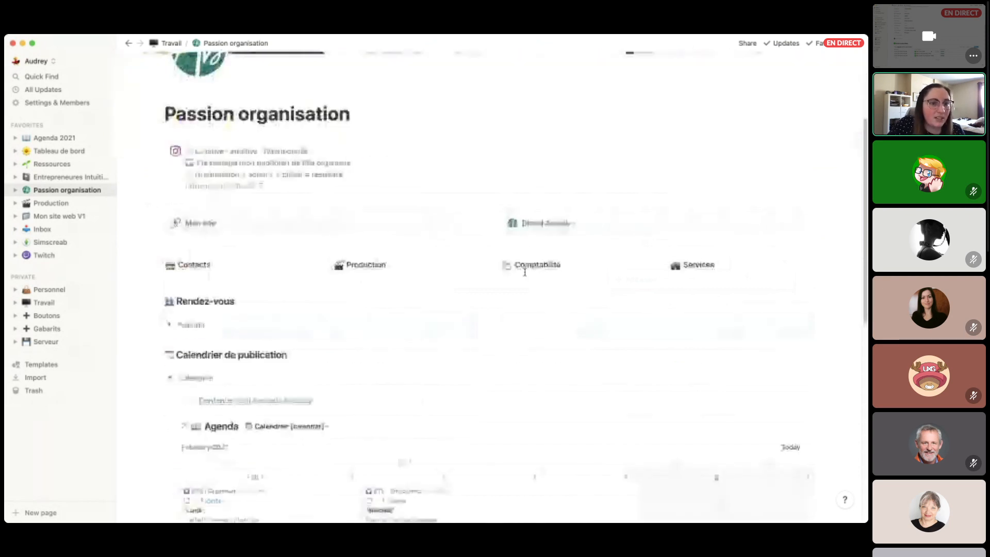
click(551, 227)
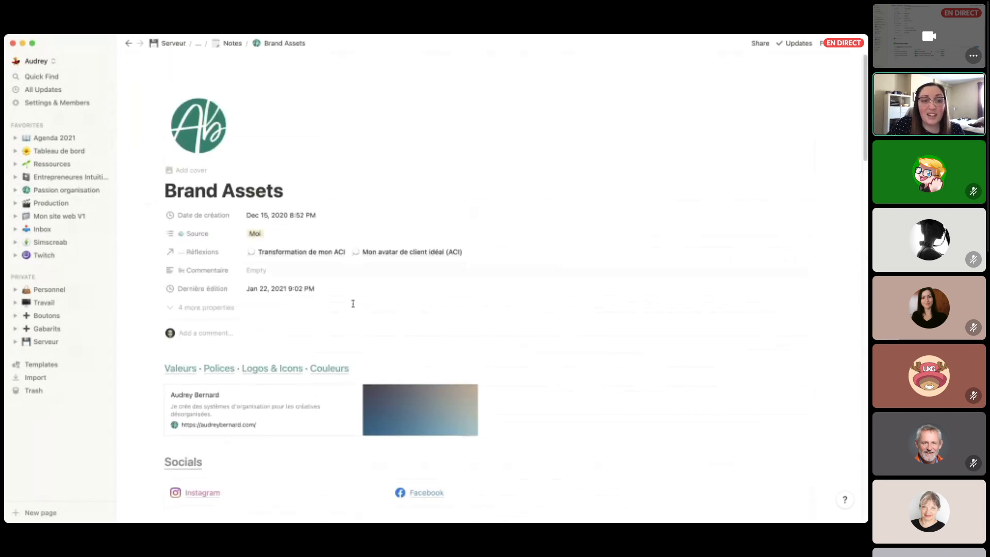
scroll(418, 267, down, 10)
scroll(649, 267, down, 5)
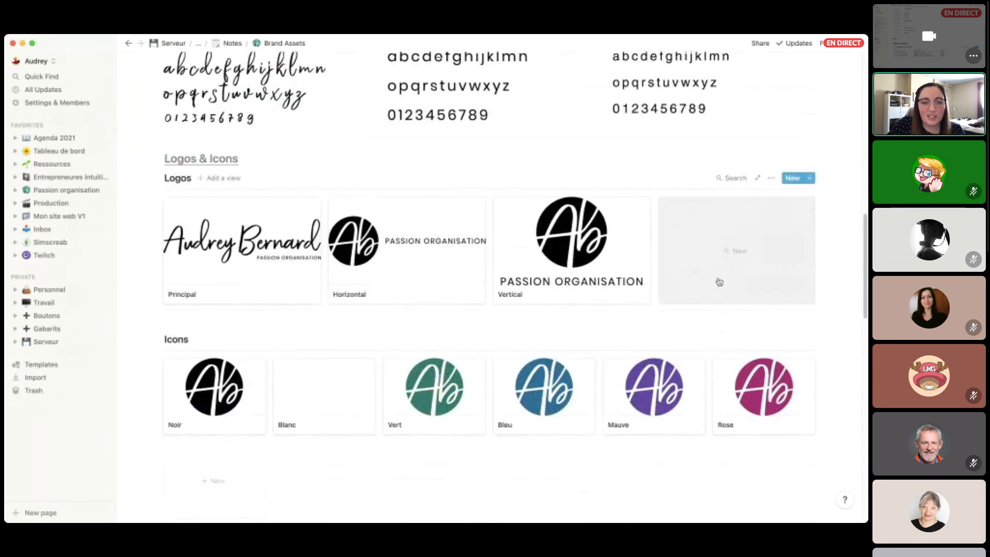
click(546, 248)
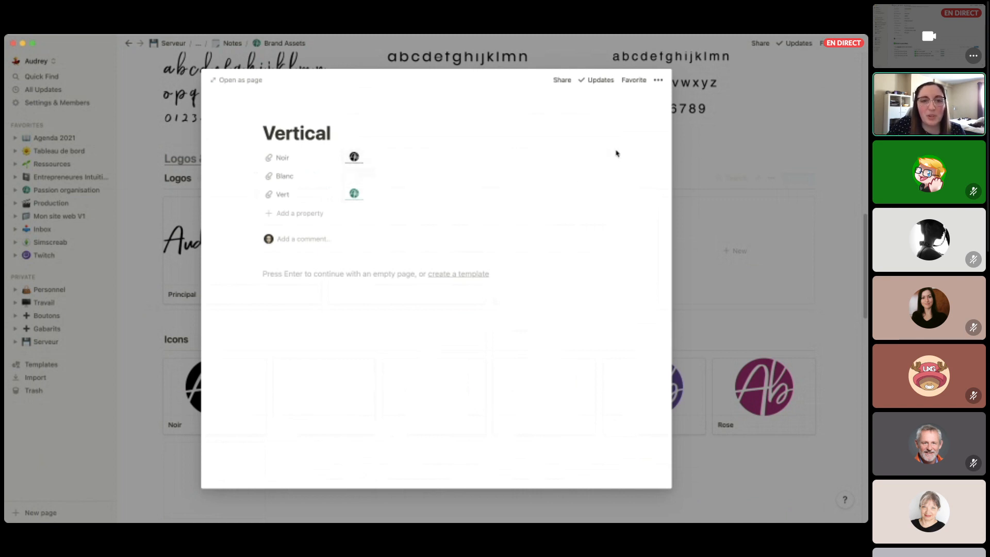
click(703, 126)
Reopen the Vertical logo card, show the file options for its Noir image, and close the card.
click(525, 237)
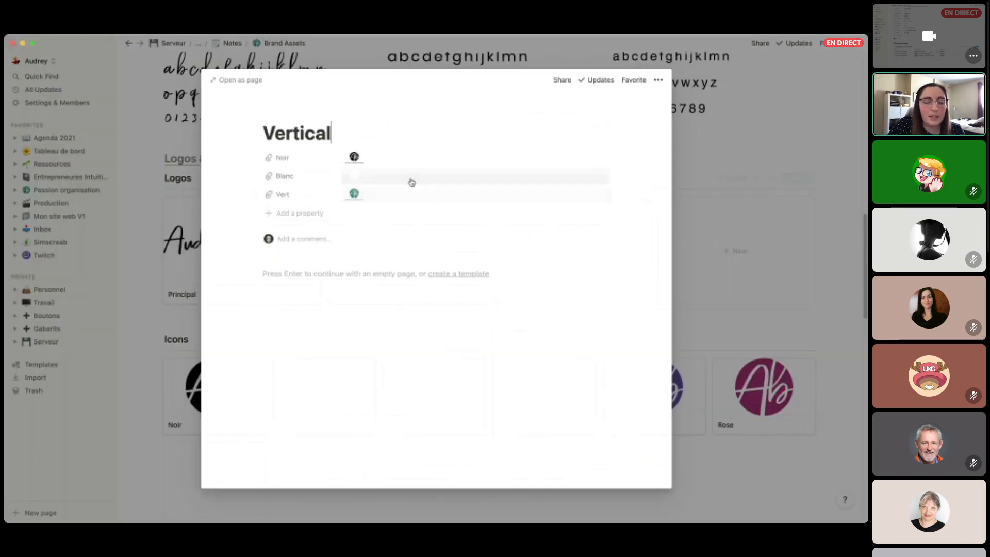
click(601, 160)
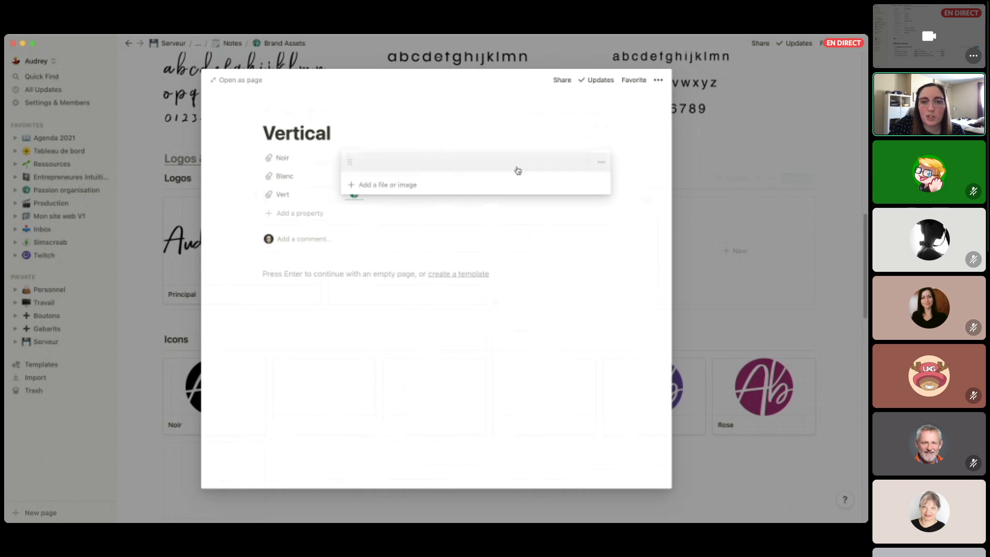
click(601, 162)
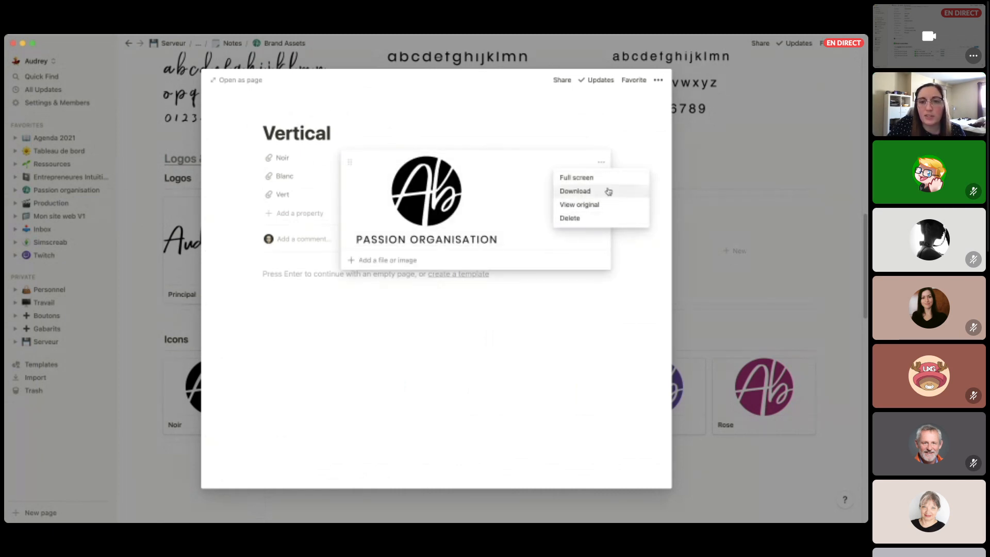
click(750, 155)
click(652, 170)
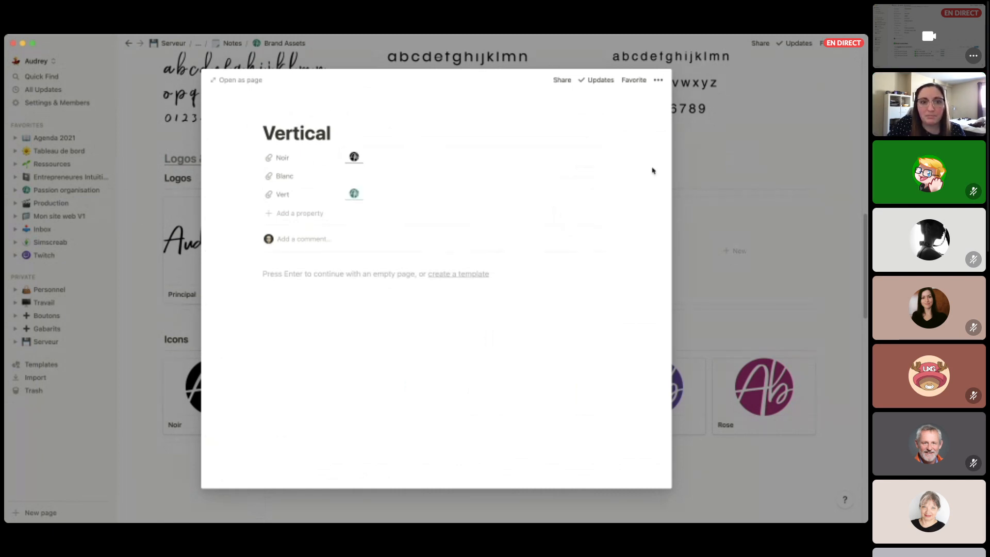
click(814, 121)
Return to the Passion organisation page and open its Services table.
key(super+[)
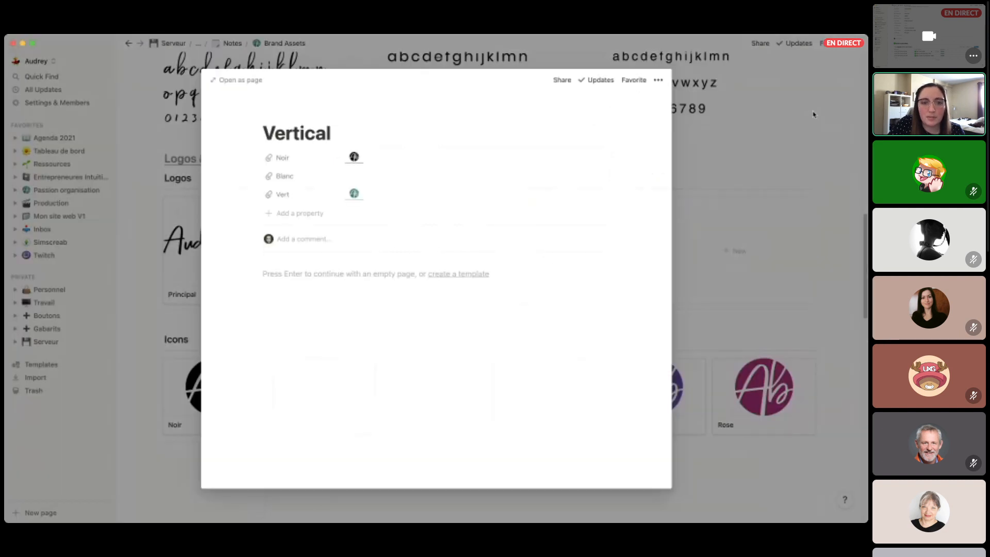
key(super+[)
scroll(637, 235, down, 3)
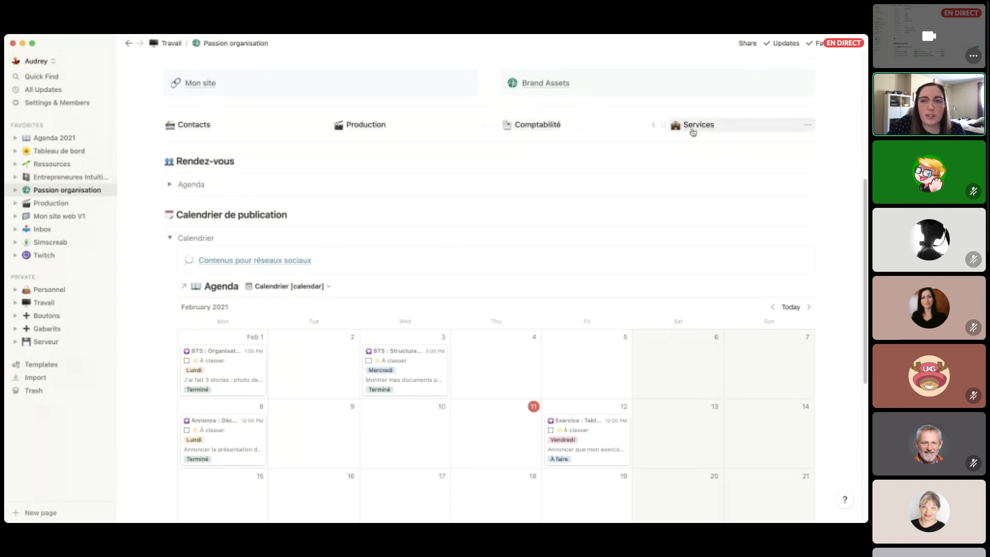
scroll(588, 133, up, 3)
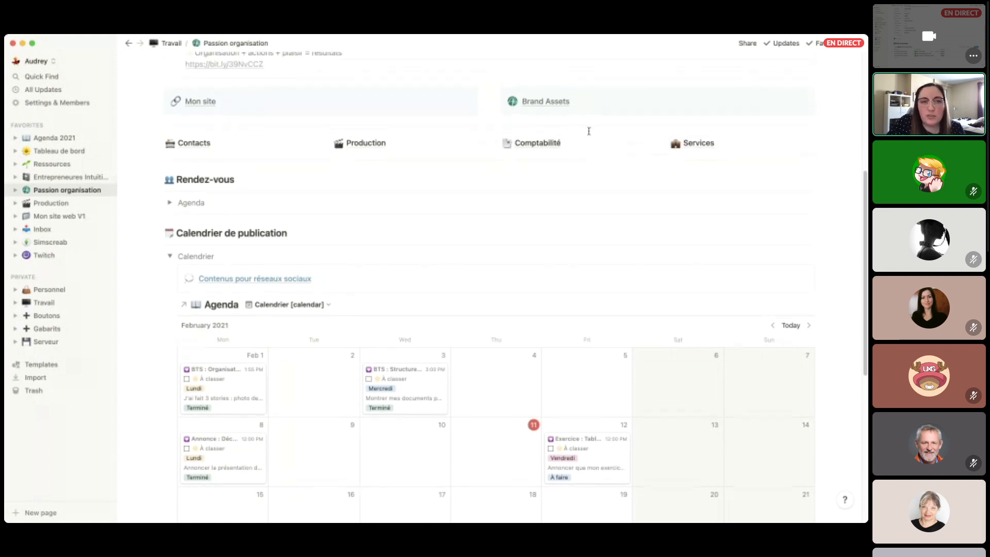
scroll(600, 148, up, 1)
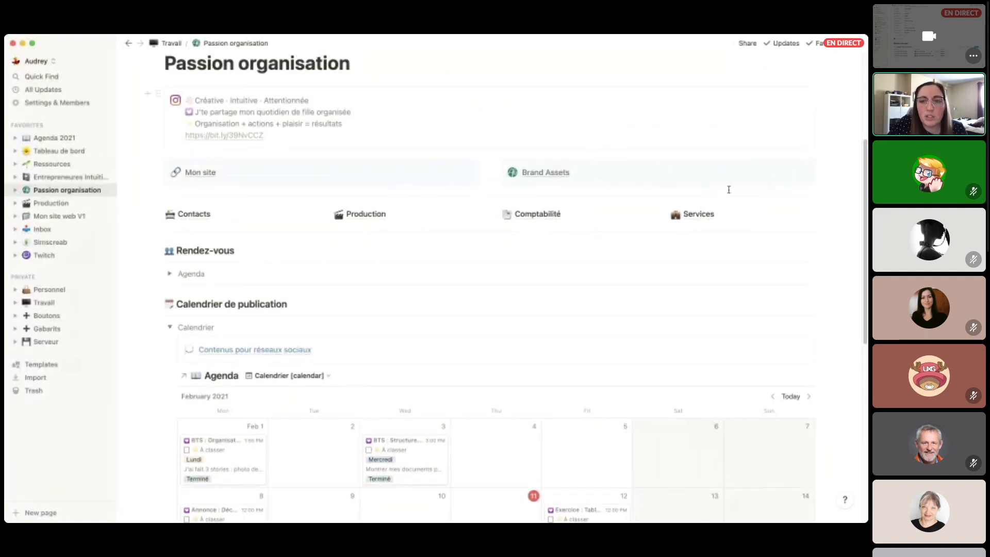
click(742, 224)
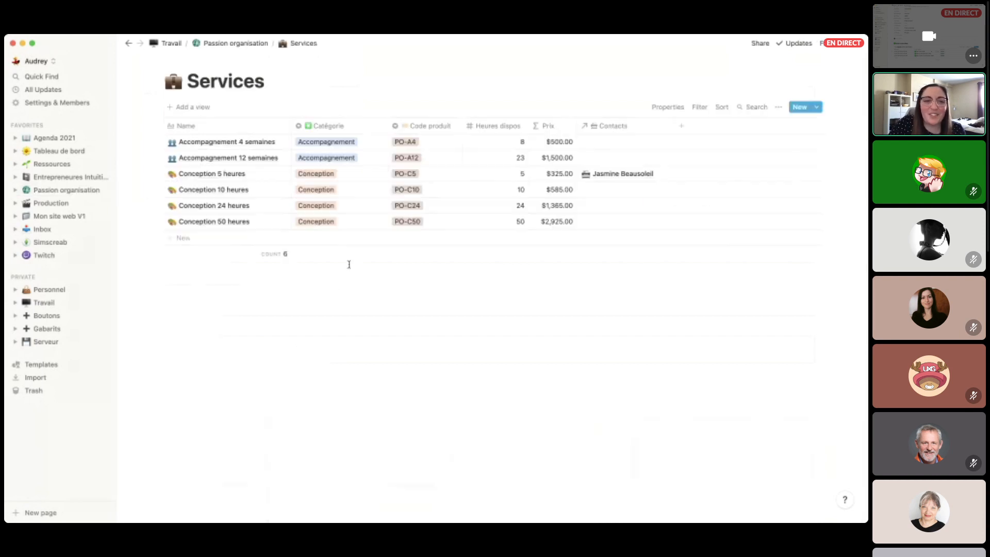
Return to Passion organisation, look through it down to Braindump and Ressources, and collapse the Calendrier toggle.
key(super+bracketleft)
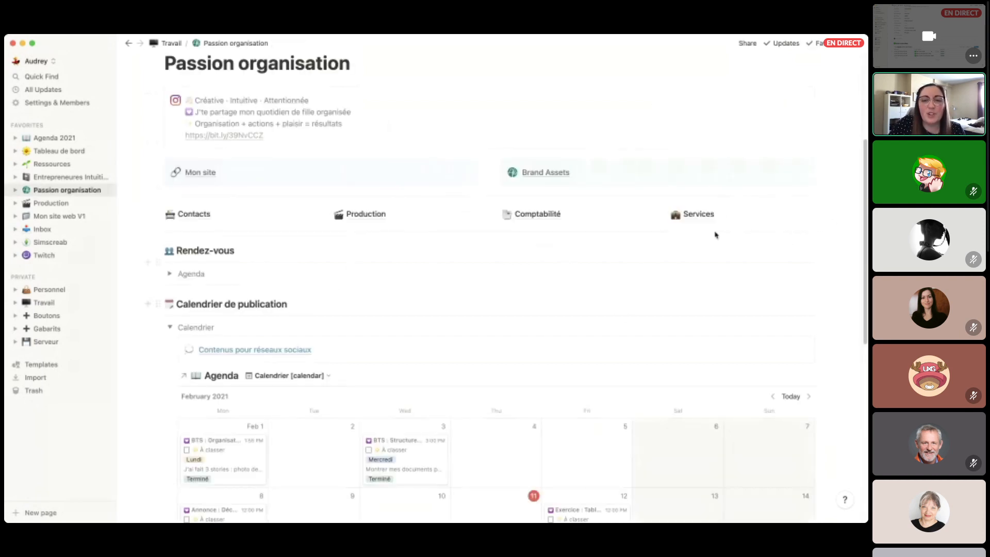
scroll(618, 232, down, 6)
scroll(656, 215, down, 2)
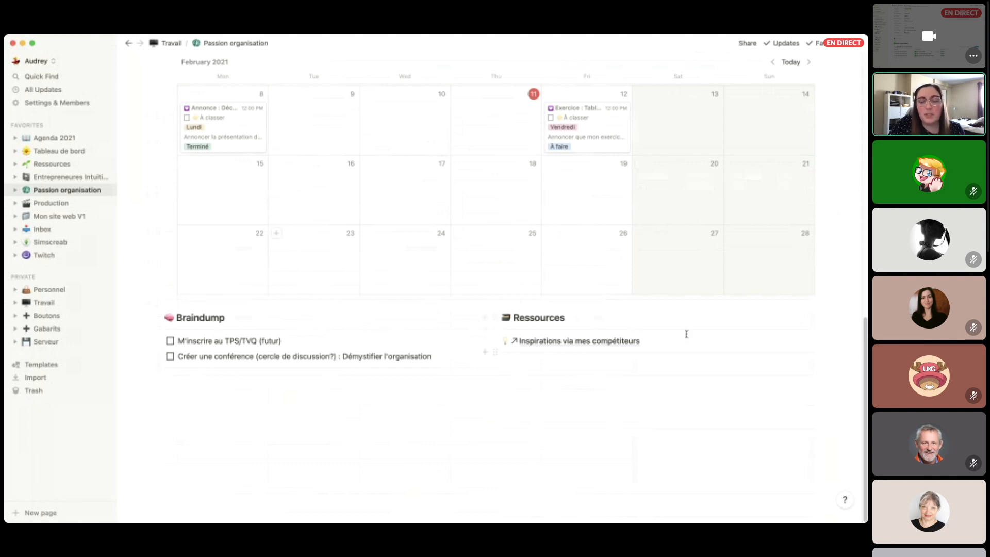
scroll(804, 307, up, 10)
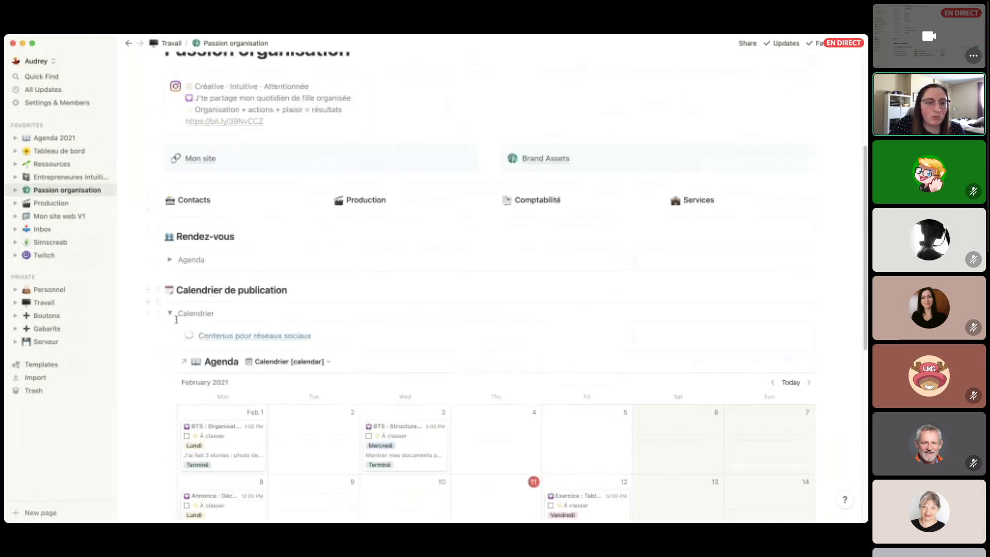
click(170, 313)
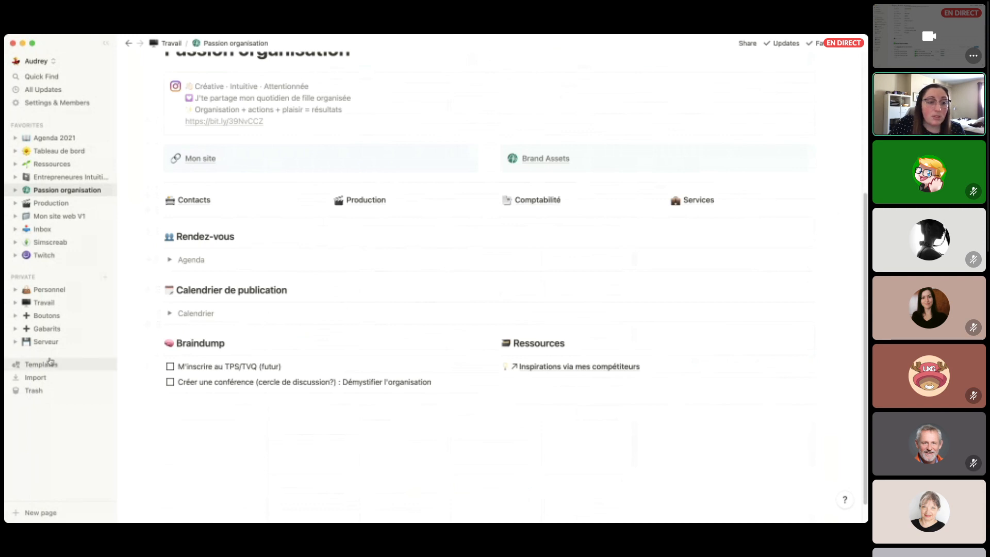
Open the Personnel page and its Agenda 2021, and look down to the quarterly month toggles and Objectifs gallery.
click(46, 342)
click(50, 289)
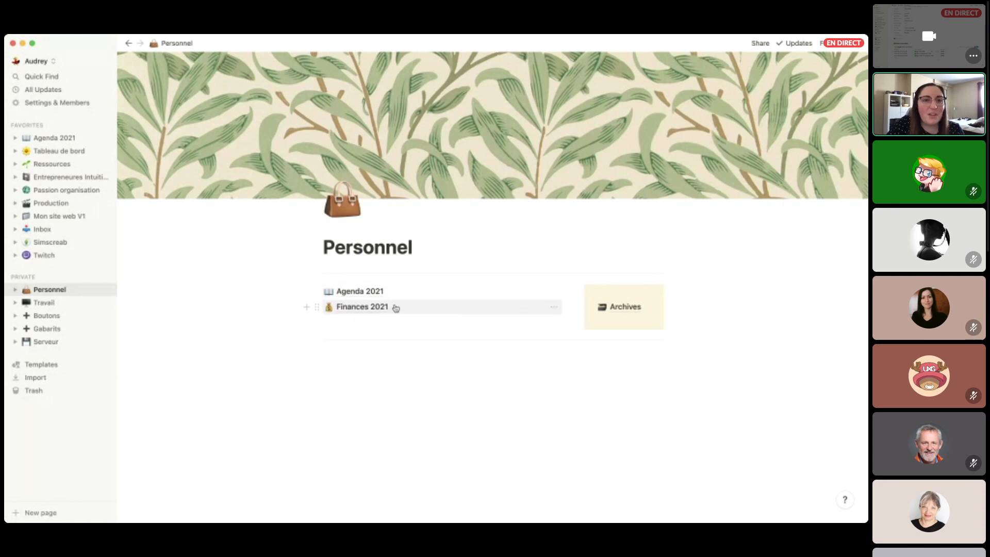
click(50, 138)
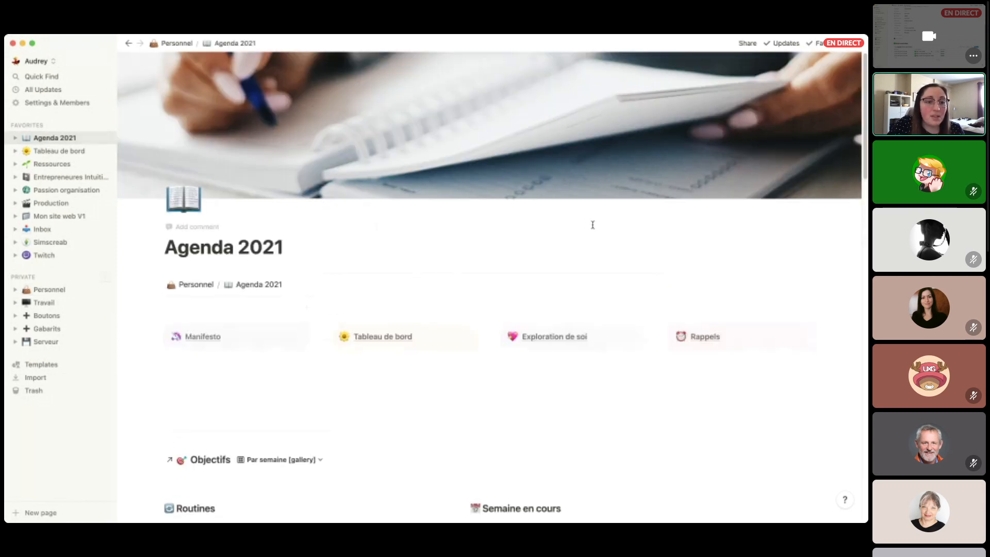
scroll(592, 223, down, 3)
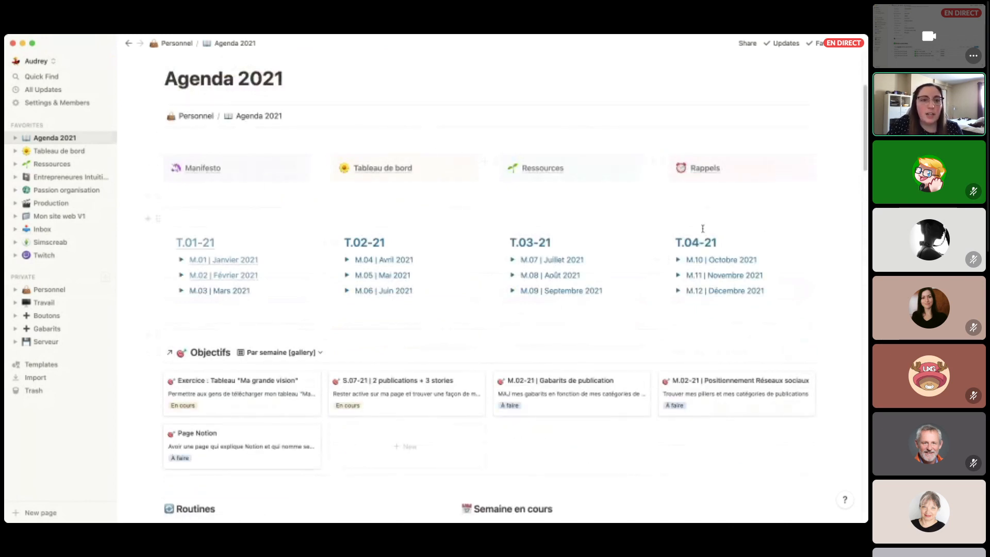
Open Rappels from Agenda 2021, preview the Feb 12 "Déclaration chômage" reminder card, and close it.
click(704, 169)
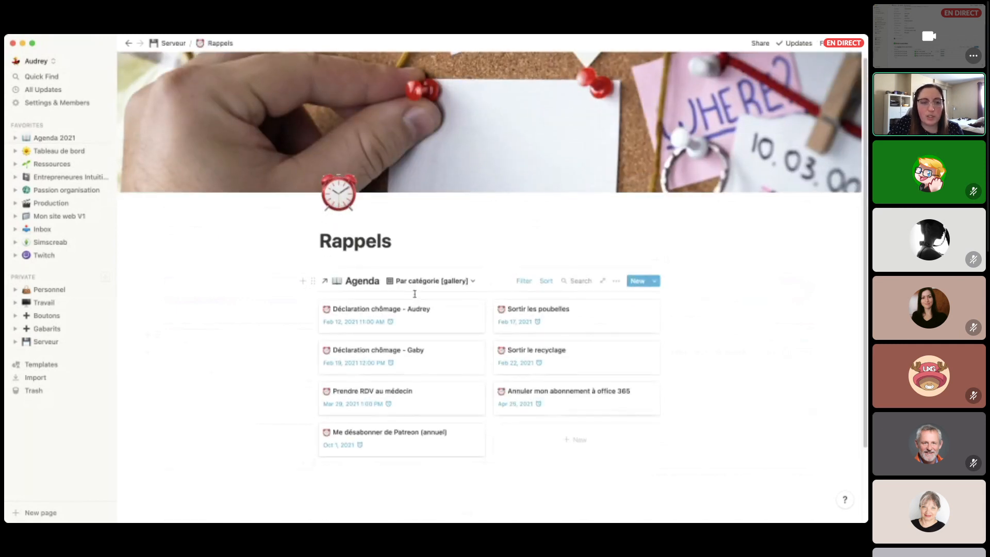
scroll(414, 294, down, 1)
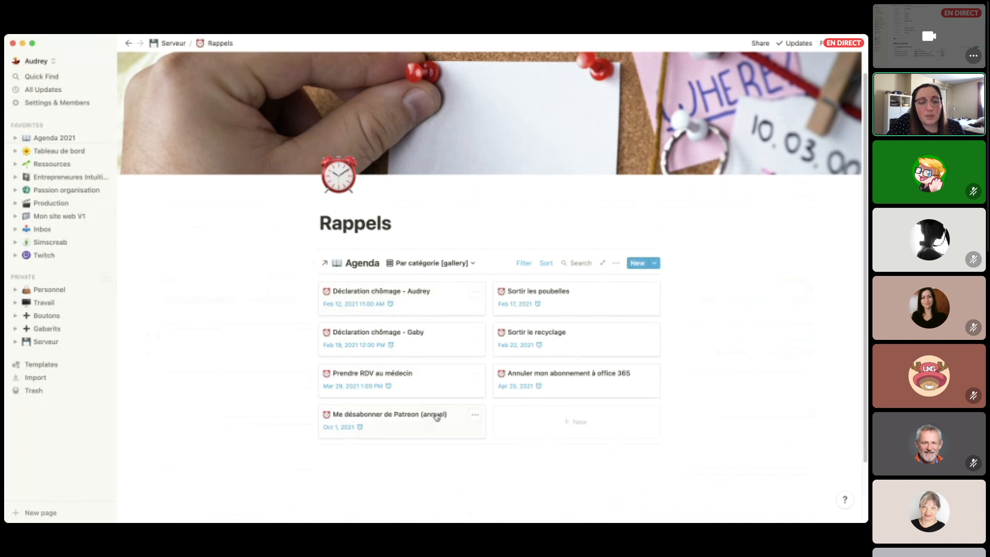
click(423, 309)
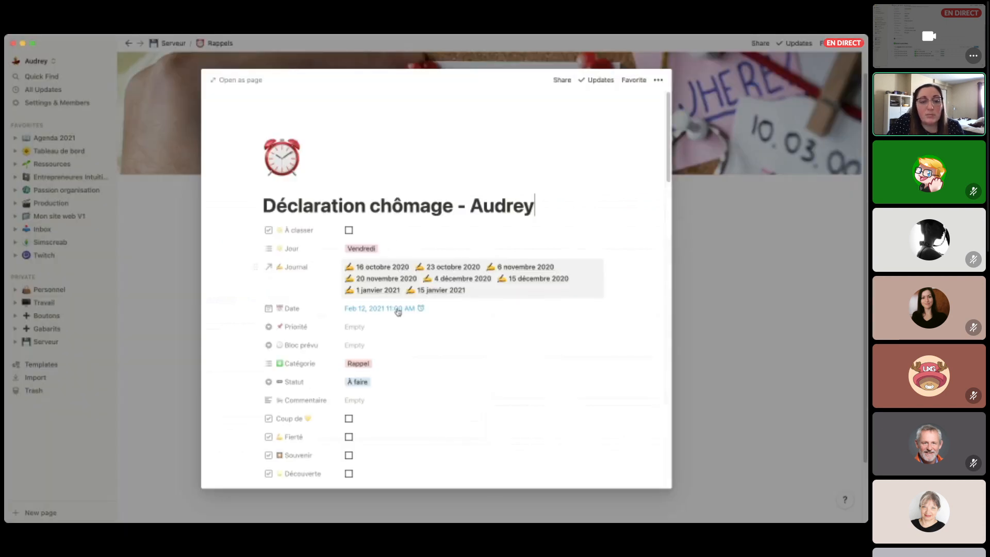
click(779, 277)
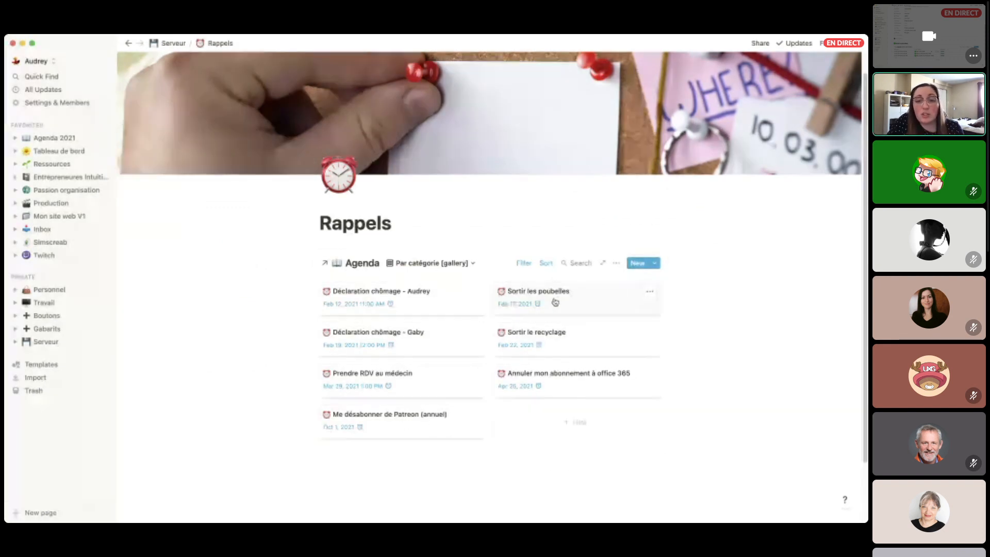
Return to Agenda 2021 and examine its À classer list and Horaire de la semaine board.
click(25, 137)
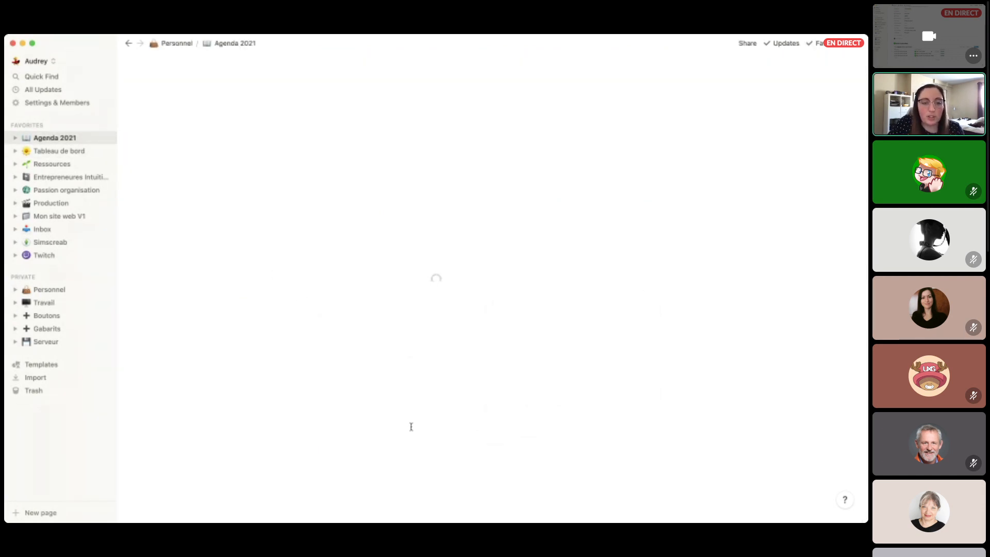
scroll(413, 428, down, 15)
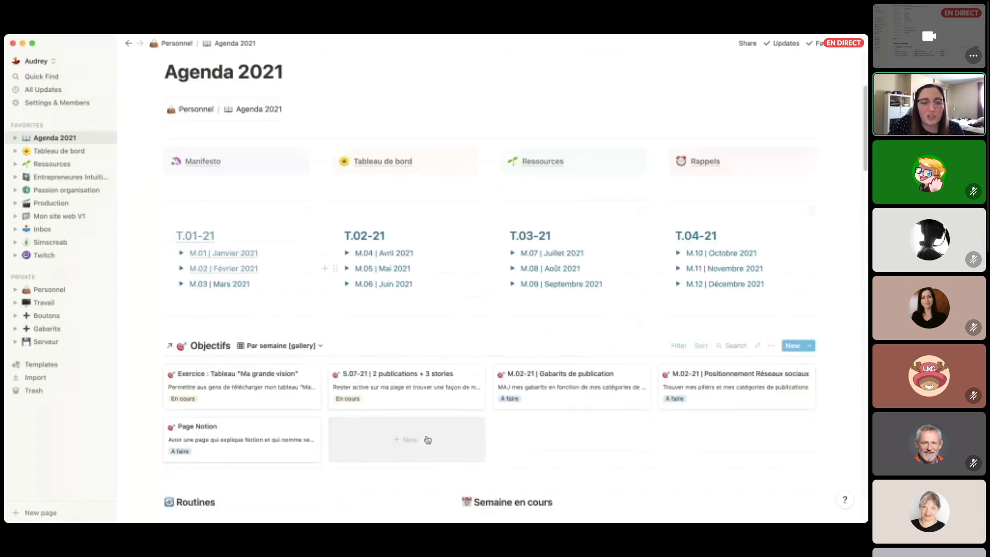
scroll(444, 432, down, 12)
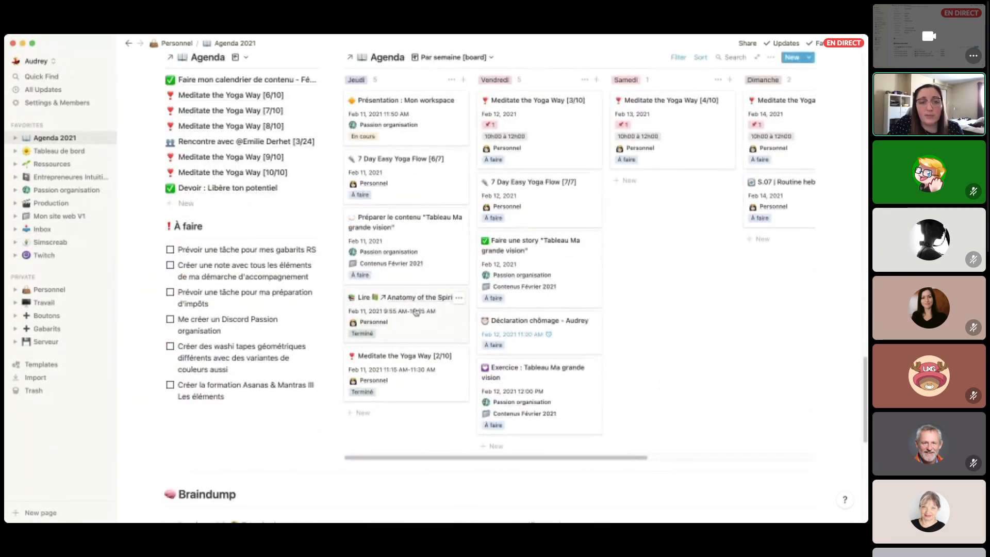
scroll(382, 319, up, 2)
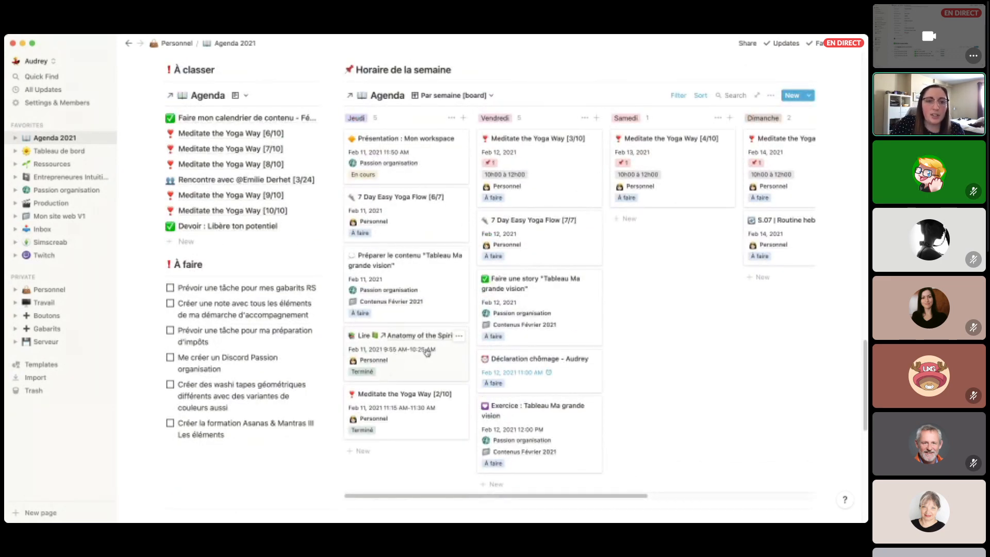
Move the "Lire Anatomy of the Spirit" card from Jeudi to the end of the À faire list, and undo the move.
drag(424, 351, 262, 451)
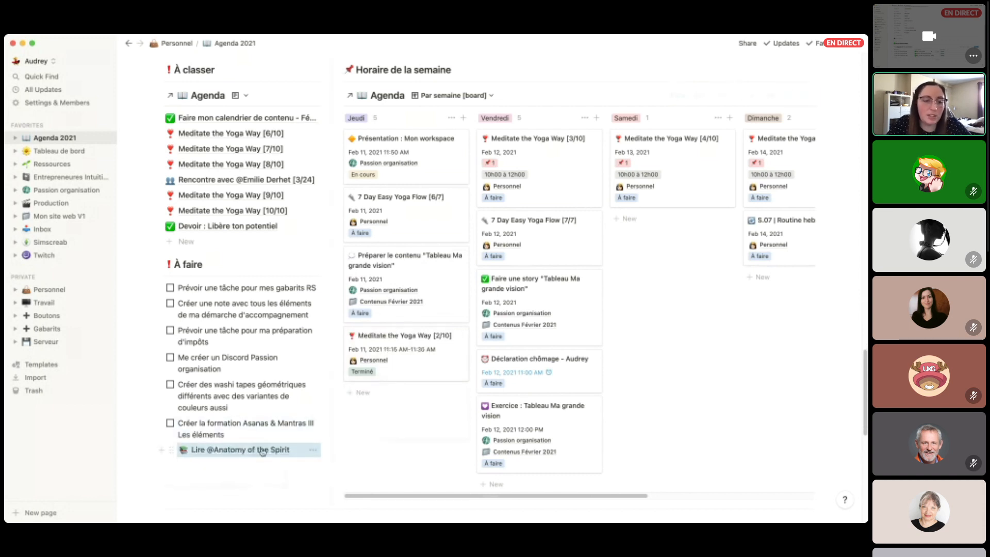
key(ctrl+z)
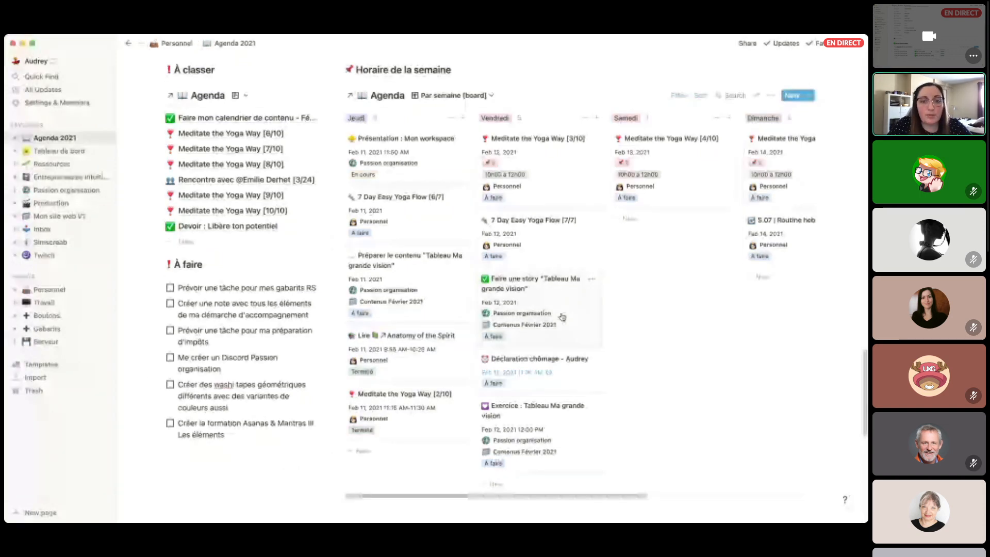
Show and close the filters of the Par semaine board, and look back through the Journal and Objectifs sections of Agenda 2021.
scroll(562, 318, up, 3)
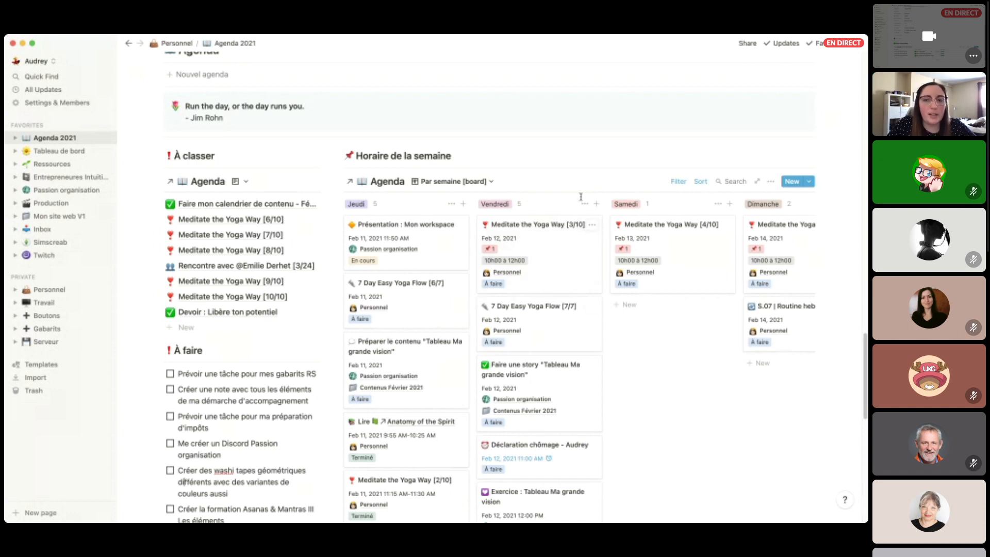
click(678, 182)
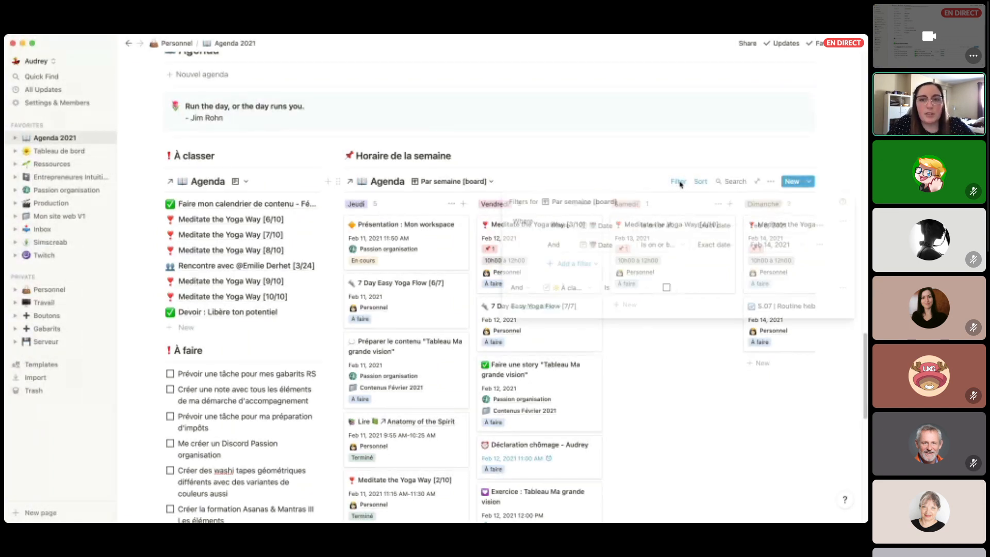
key(Escape)
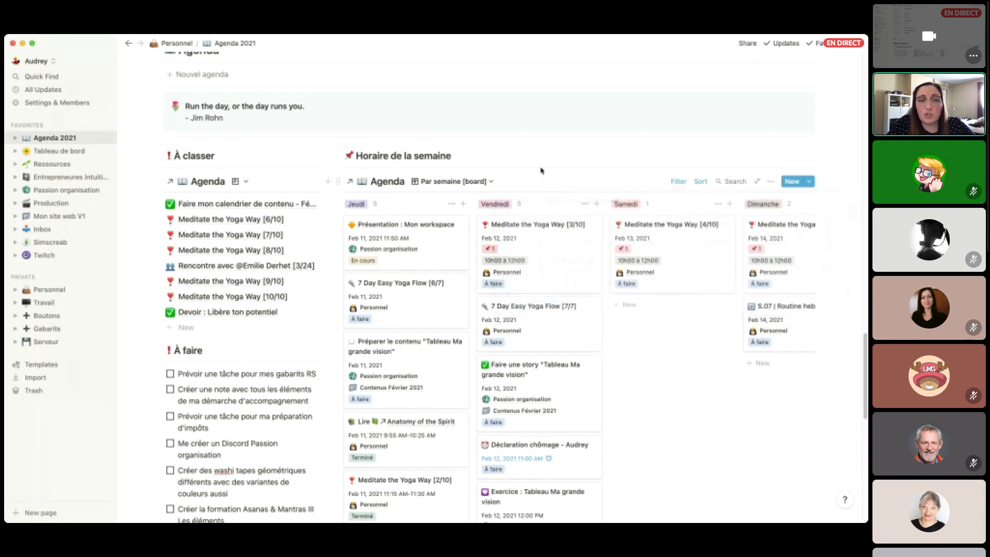
scroll(442, 194, up, 6)
scroll(443, 194, up, 10)
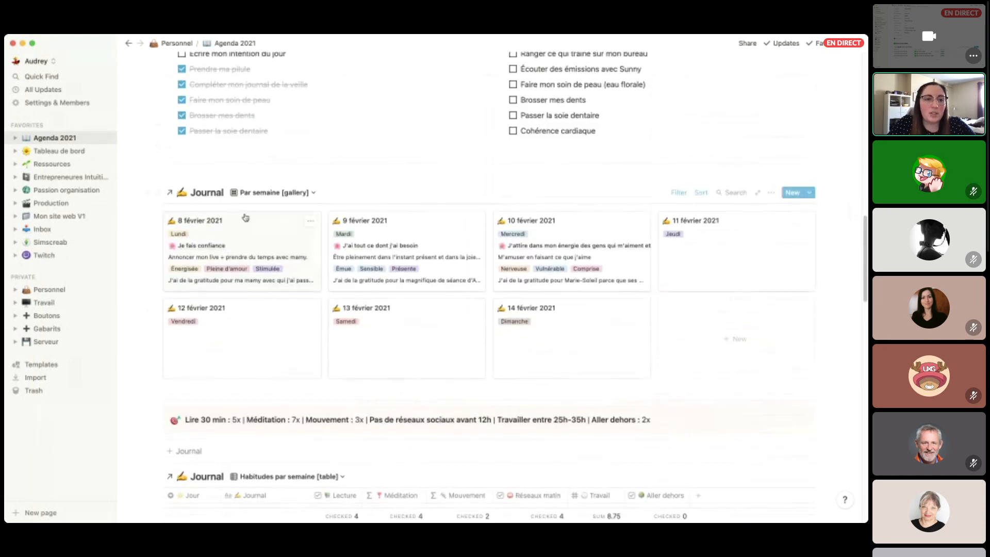
scroll(252, 220, up, 5)
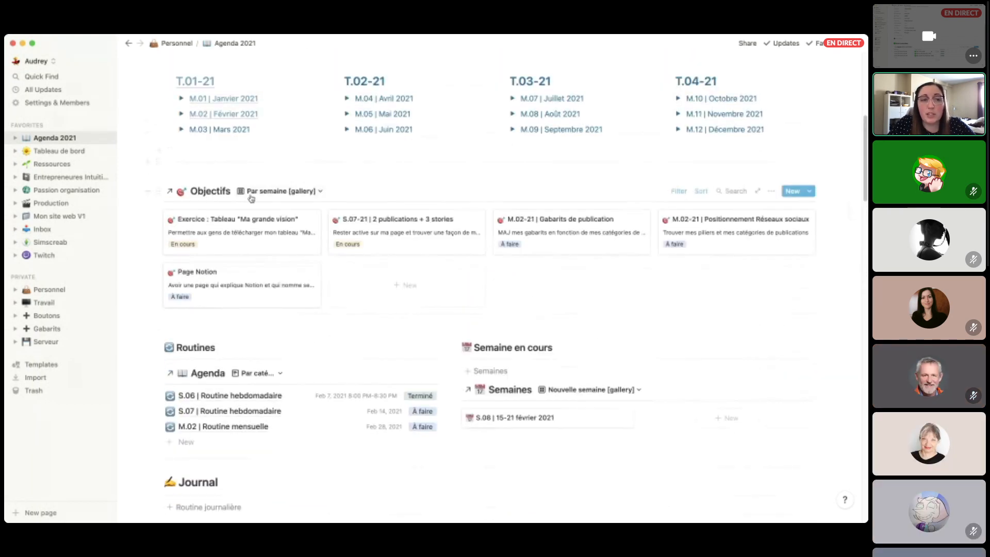
Open the Projets table from Serveur's Bases de données principales, and go back to Serveur.
click(46, 341)
scroll(542, 356, down, 3)
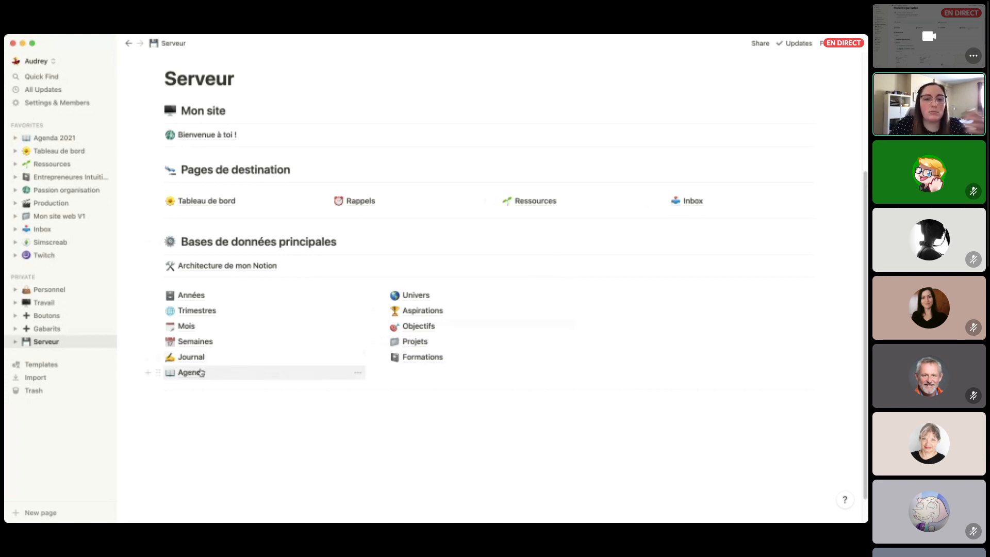
click(413, 342)
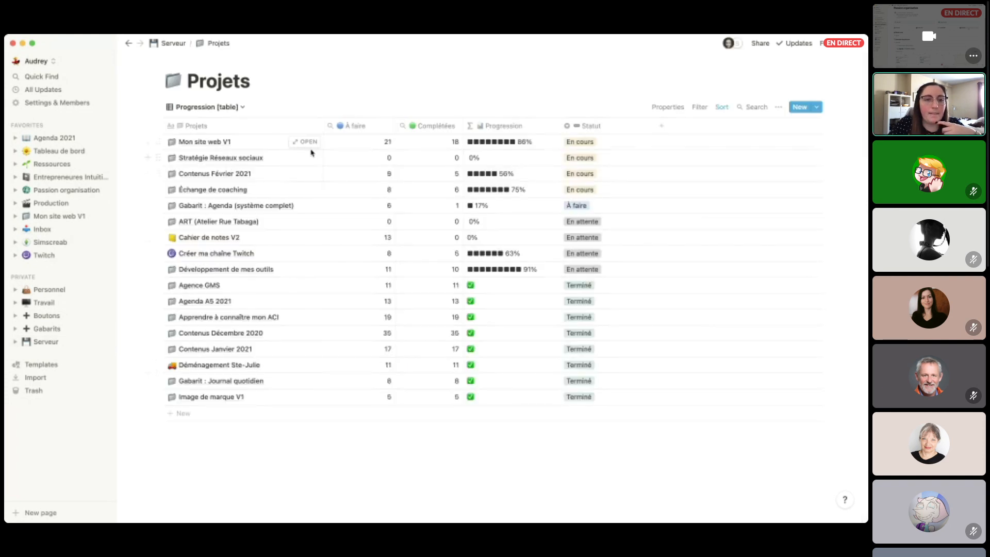
key(super+bracketleft)
Open Carnet de notes through Serveur's Ressources page and look down its Notes list.
click(519, 200)
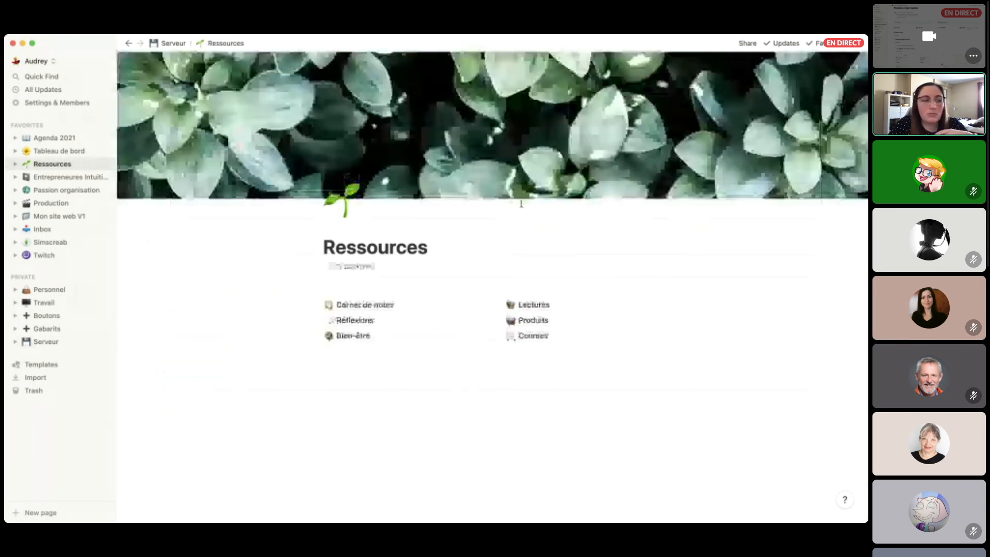
click(404, 309)
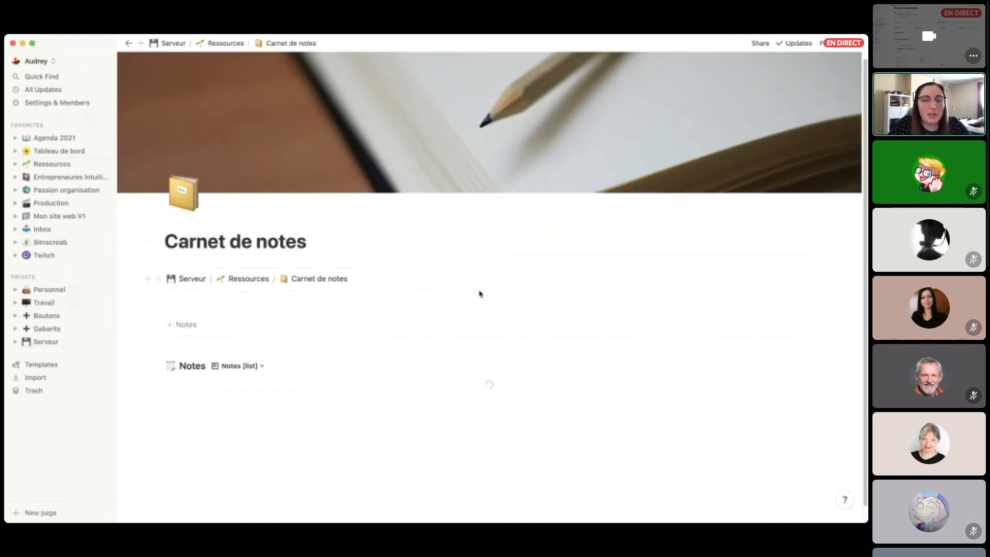
scroll(481, 293, down, 5)
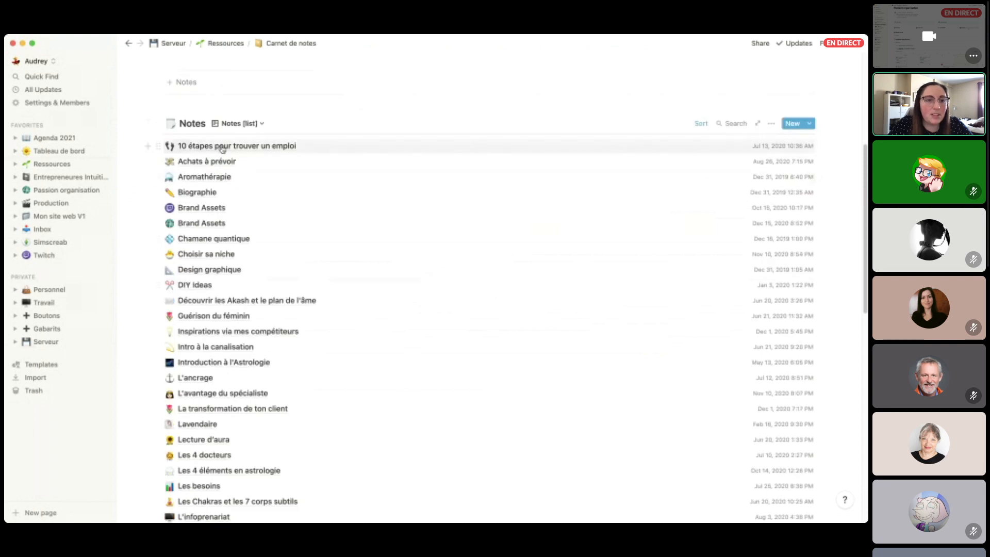
Open the note "10 étapes pour trouver un emploi" as a full page and show its four hidden properties.
click(222, 148)
click(231, 82)
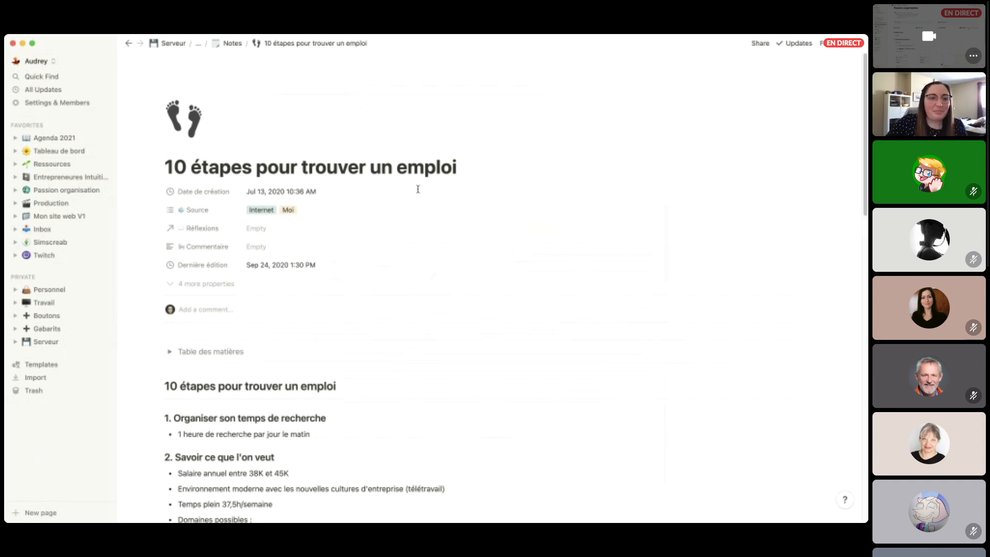
click(214, 284)
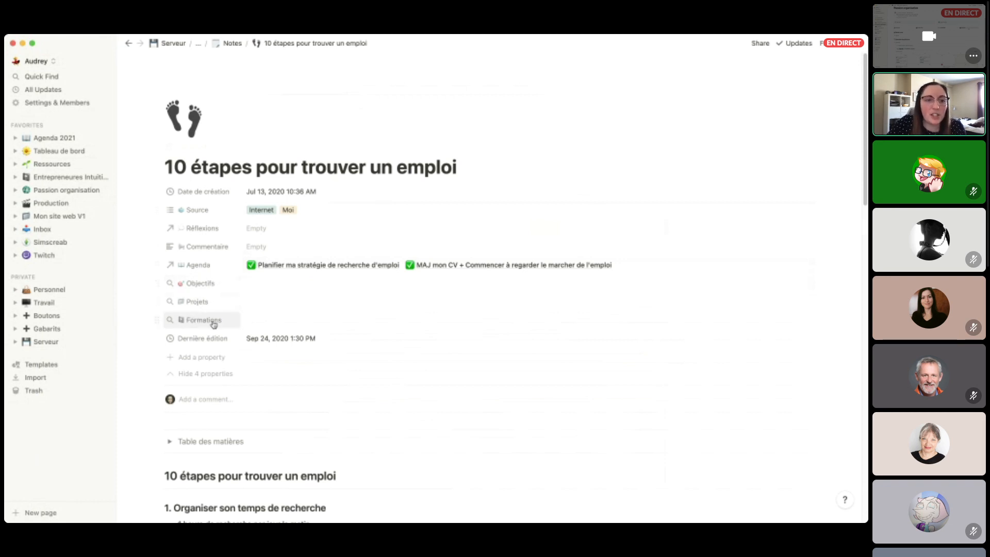
Examine the relation, property and calculation settings of the note's Objectifs rollup, and close them.
click(276, 284)
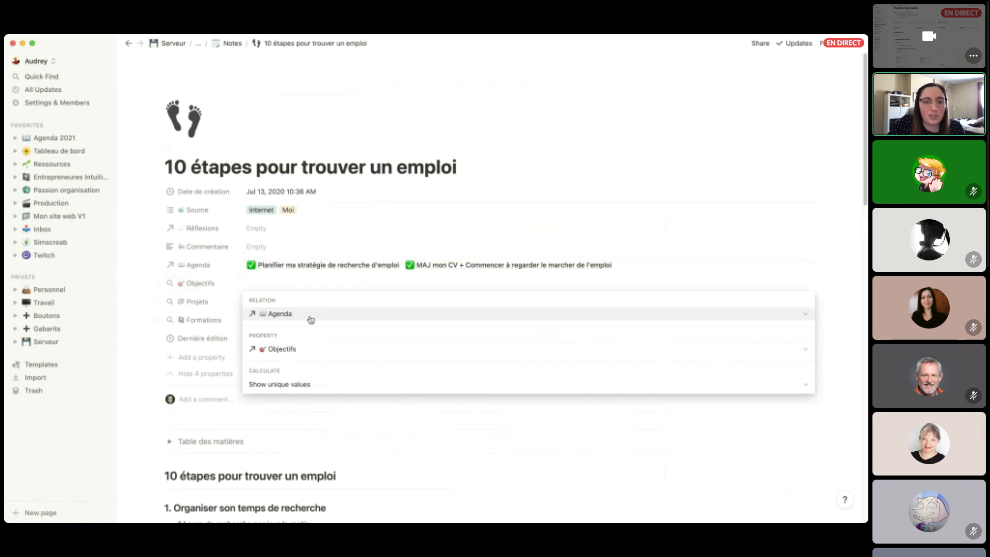
click(201, 270)
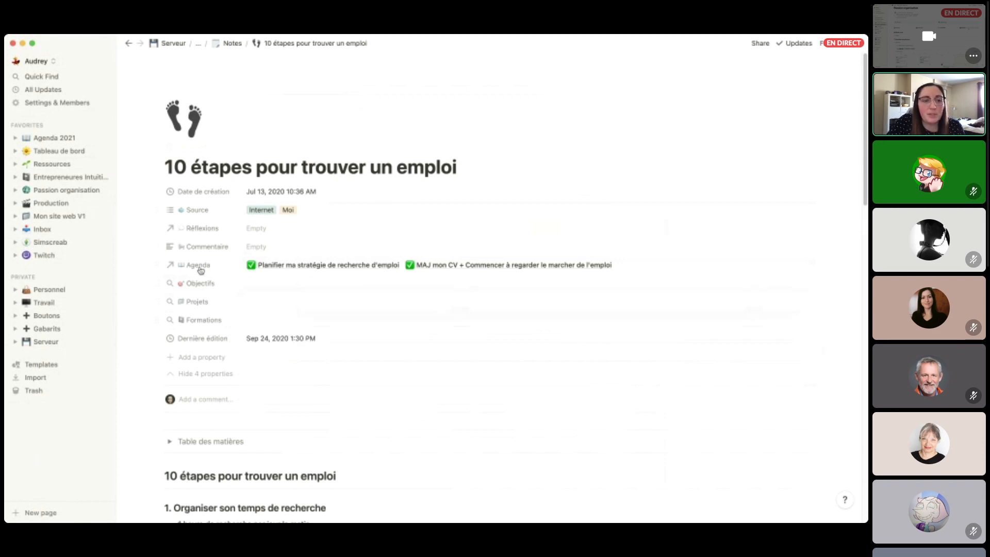
click(274, 282)
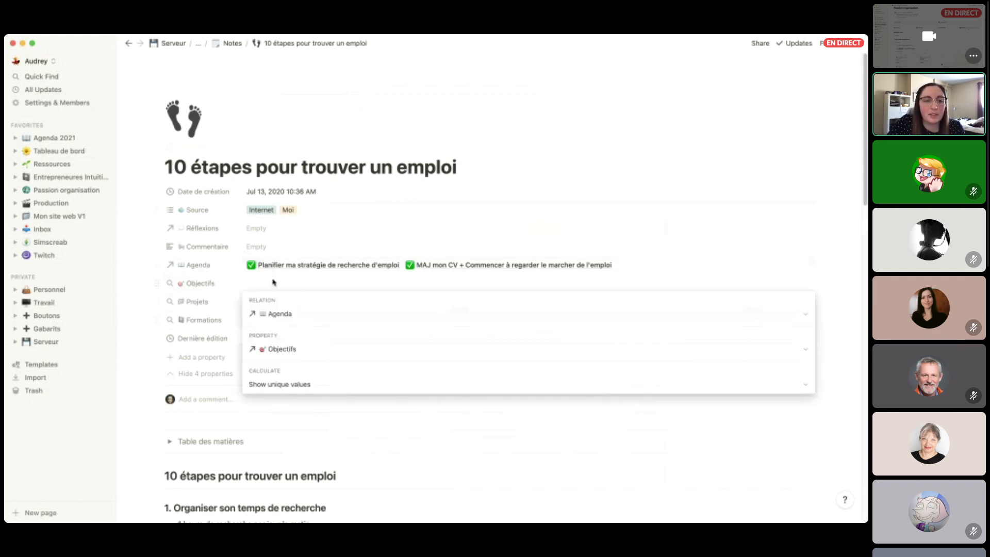
click(194, 291)
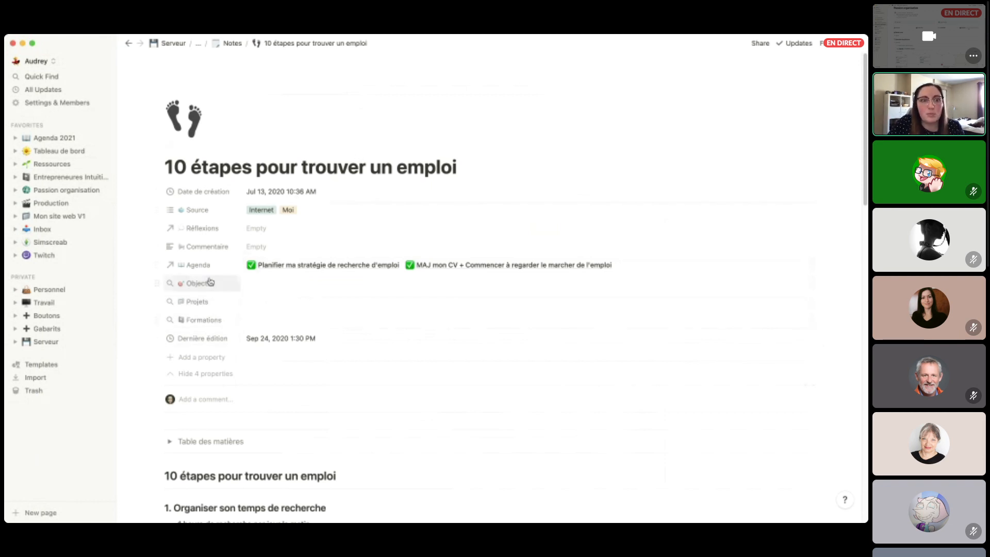
Hide the note's four extra properties again and return to the Carnet de notes list.
scroll(353, 304, down, 5)
scroll(355, 304, up, 3)
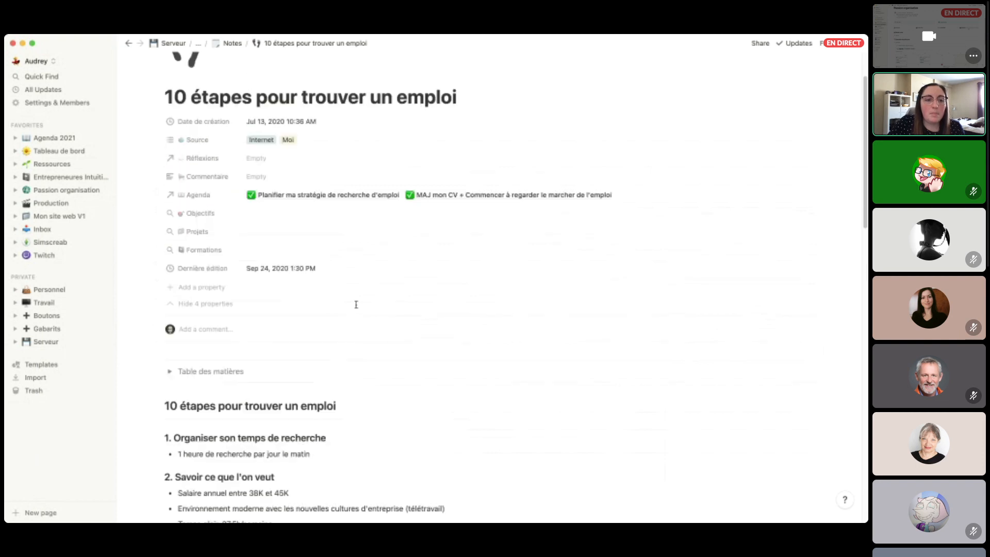
scroll(355, 304, up, 2)
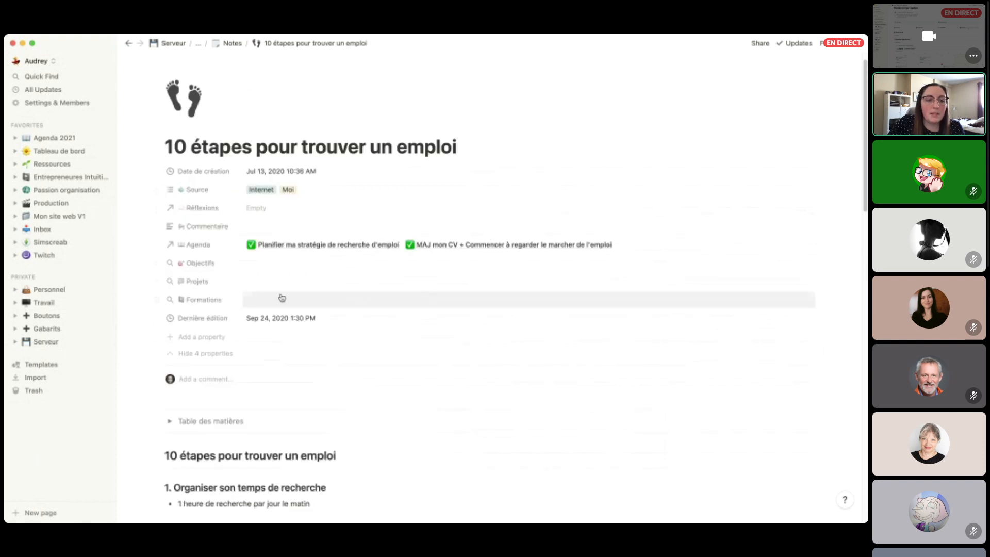
click(218, 354)
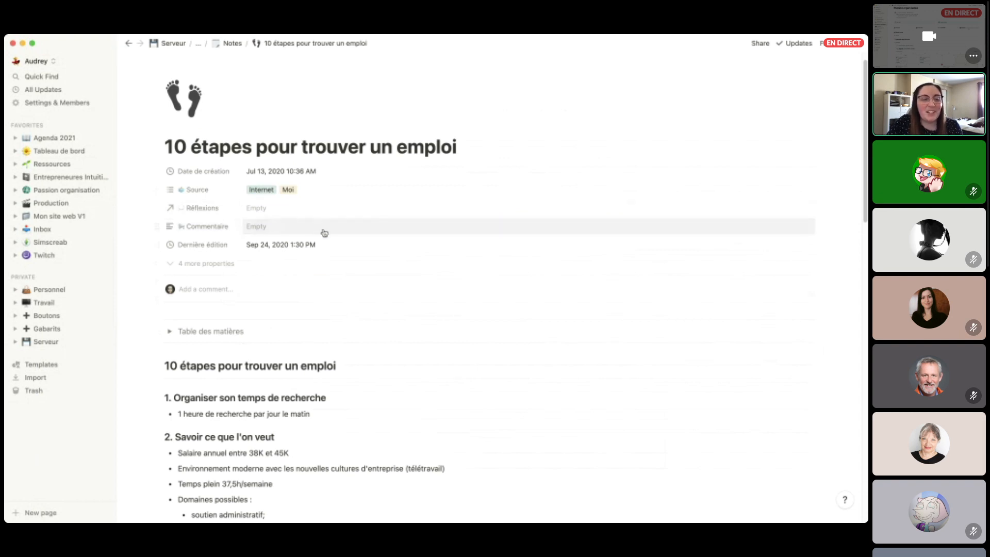
key(super+bracketleft)
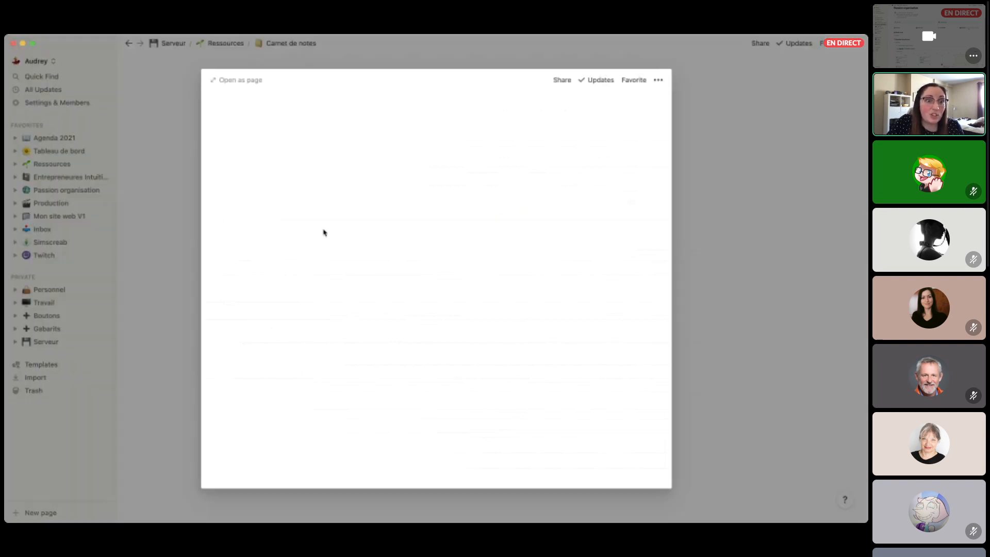
click(701, 256)
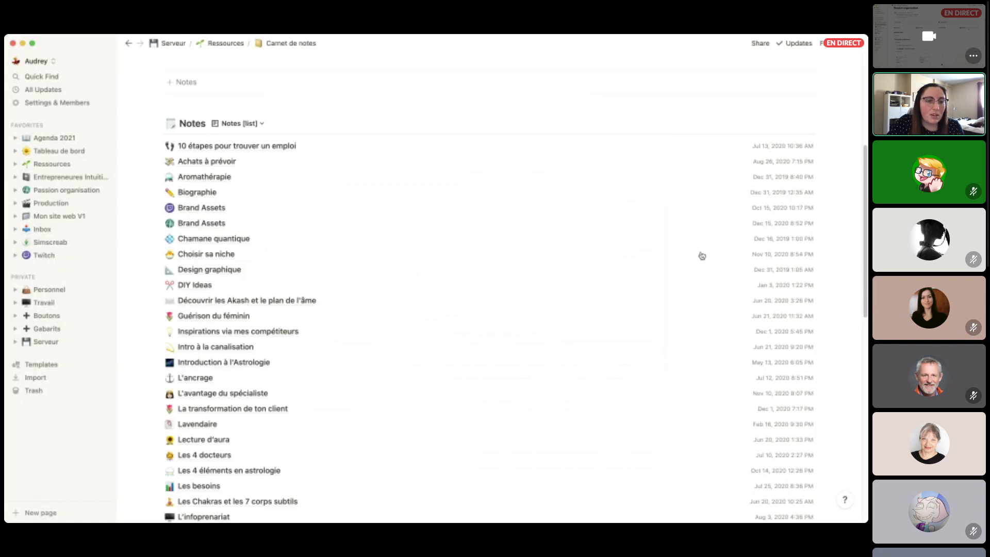
Return to the Serveur page and review its Pages de destination and Bases de données principales sections.
click(46, 342)
scroll(489, 320, down, 3)
scroll(427, 322, down, 2)
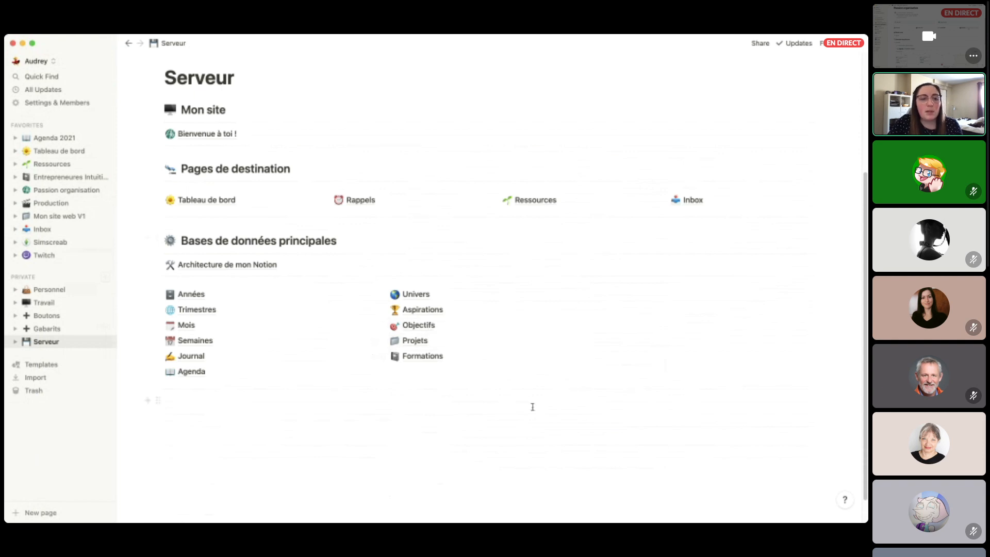
click(422, 410)
key(BackSpace)
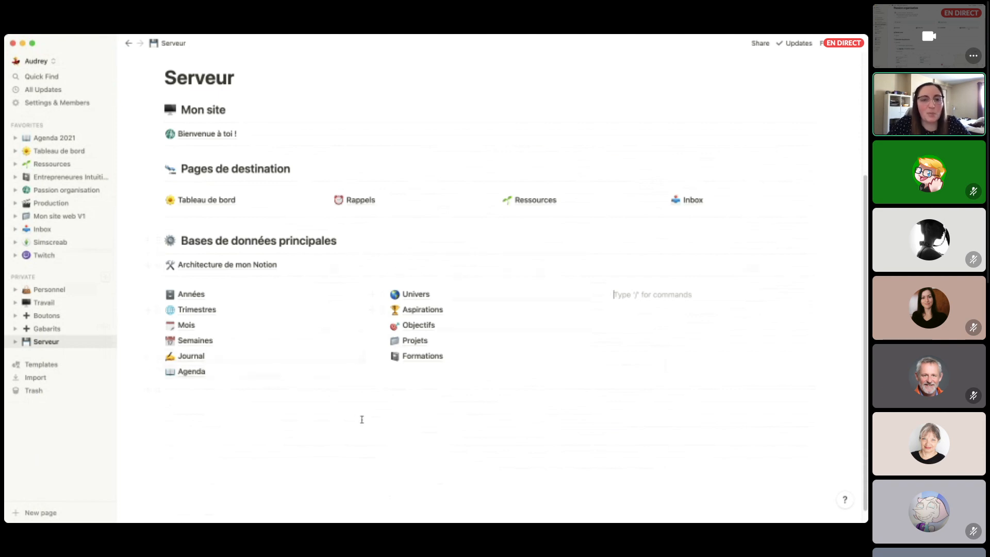
scroll(362, 419, up, 1)
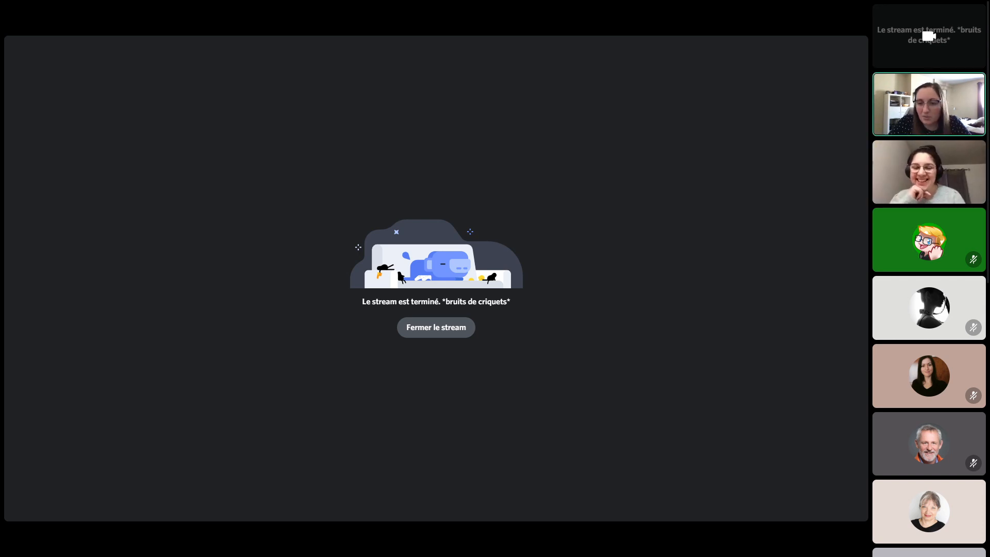
Close the ended stream in the Discord call.
click(446, 333)
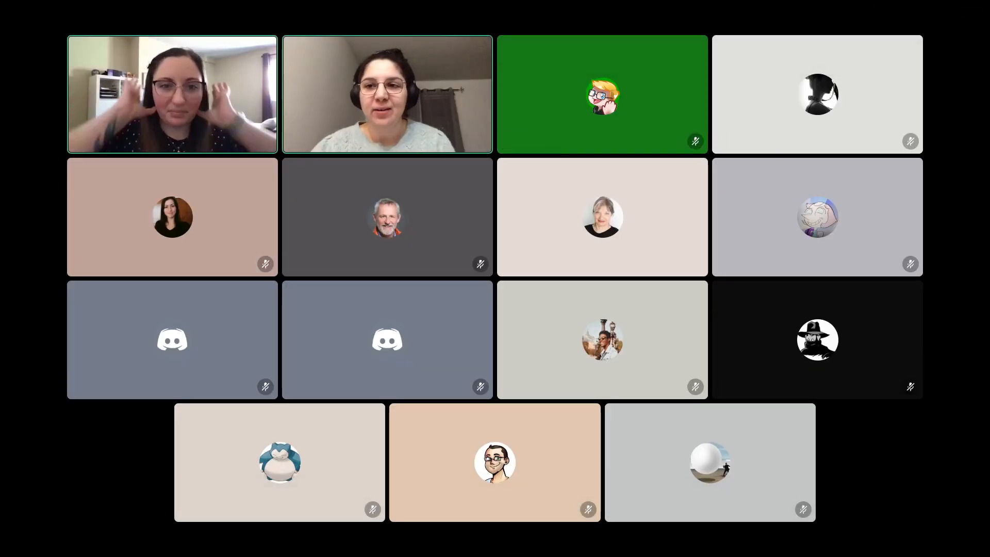